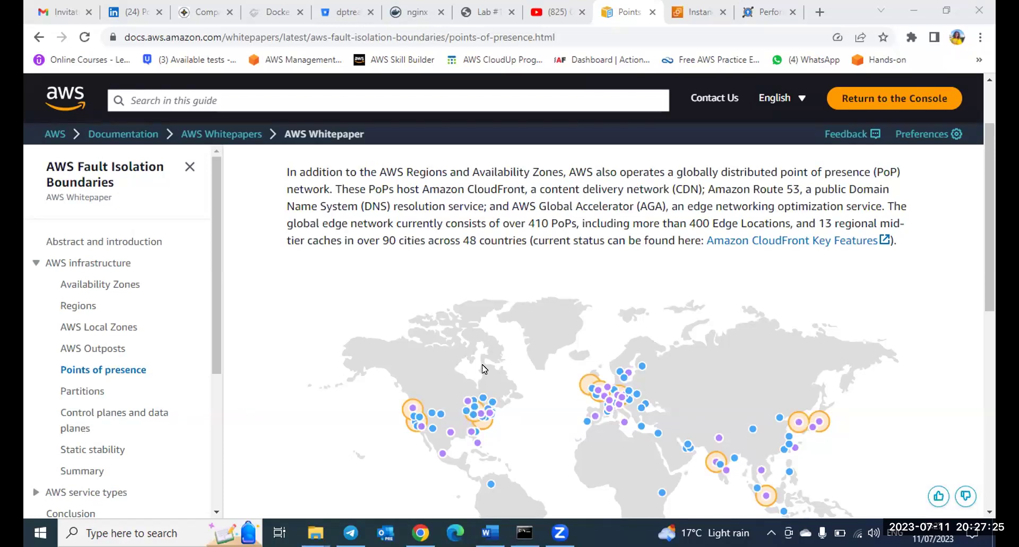
Examine the points of presence page, including the network description, the CloudFront edge locations map and its legend.
{"action": "scroll", "coordinate": [484, 369], "scroll_direction": "down", "scroll_amount": 1}
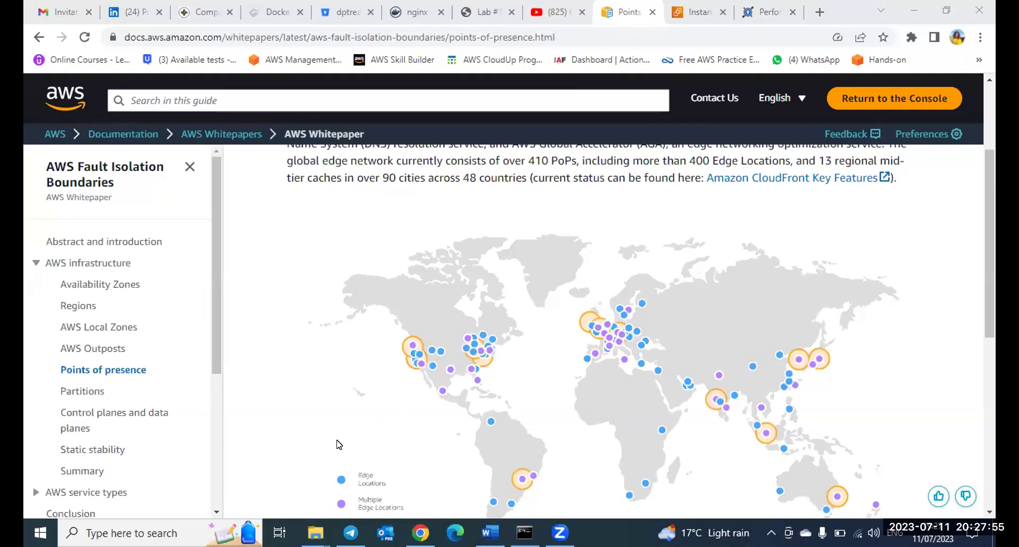
{"action": "scroll", "coordinate": [338, 443], "scroll_direction": "down", "scroll_amount": 1}
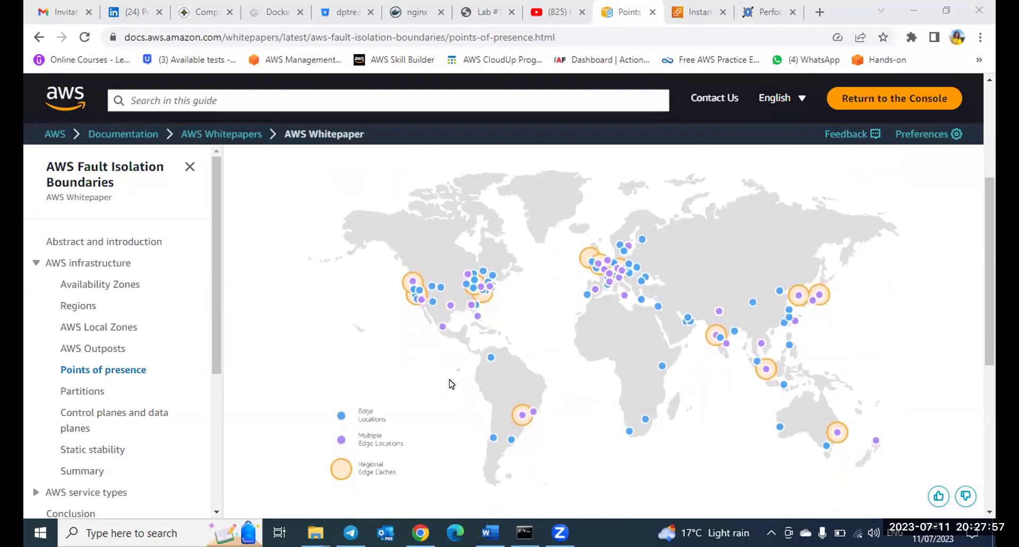
{"action": "scroll", "coordinate": [511, 381], "scroll_direction": "down", "scroll_amount": 1}
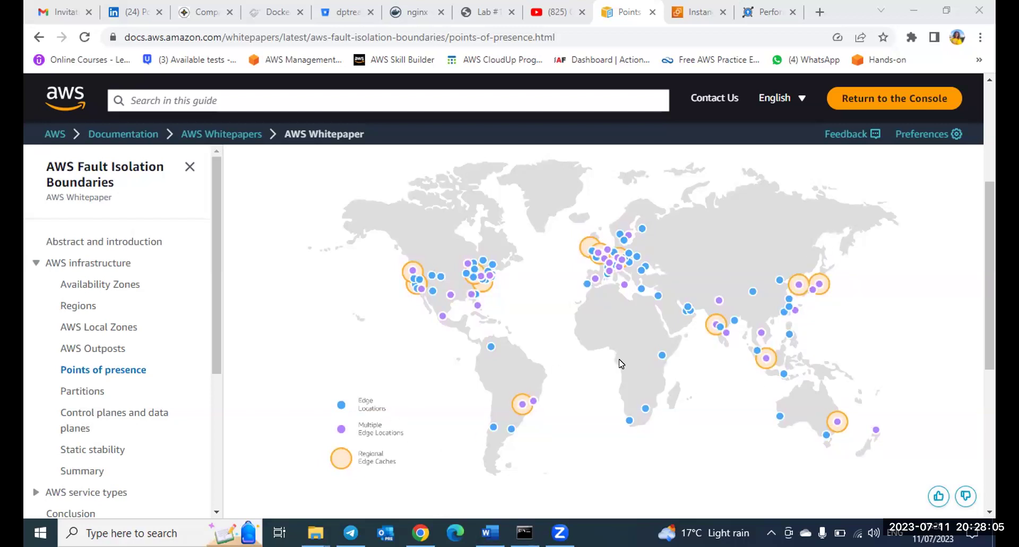
{"action": "scroll", "coordinate": [622, 364], "scroll_direction": "up", "scroll_amount": 2}
{"action": "scroll", "coordinate": [621, 363], "scroll_direction": "up", "scroll_amount": 2}
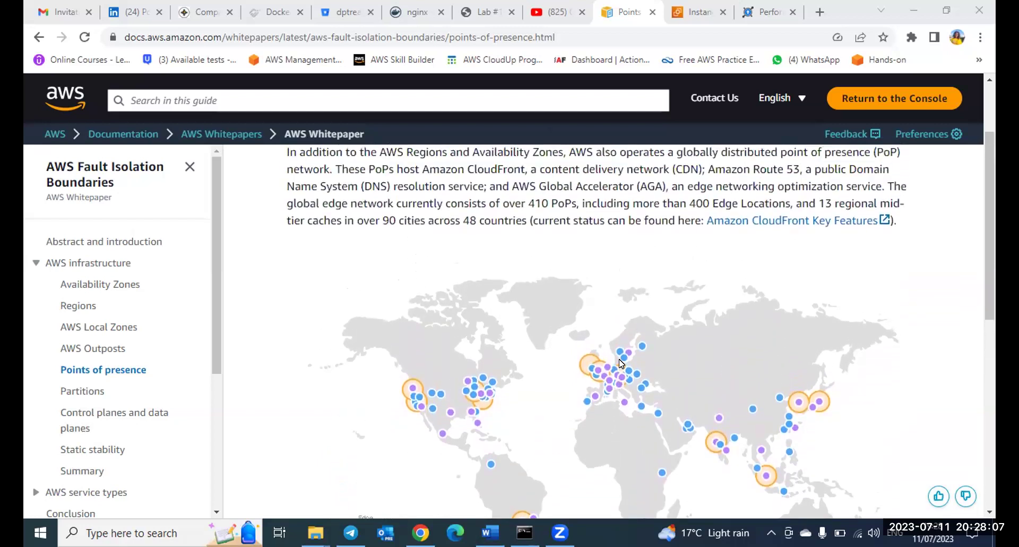
{"action": "scroll", "coordinate": [621, 363], "scroll_direction": "down", "scroll_amount": 3}
{"action": "scroll", "coordinate": [621, 364], "scroll_direction": "up", "scroll_amount": 5}
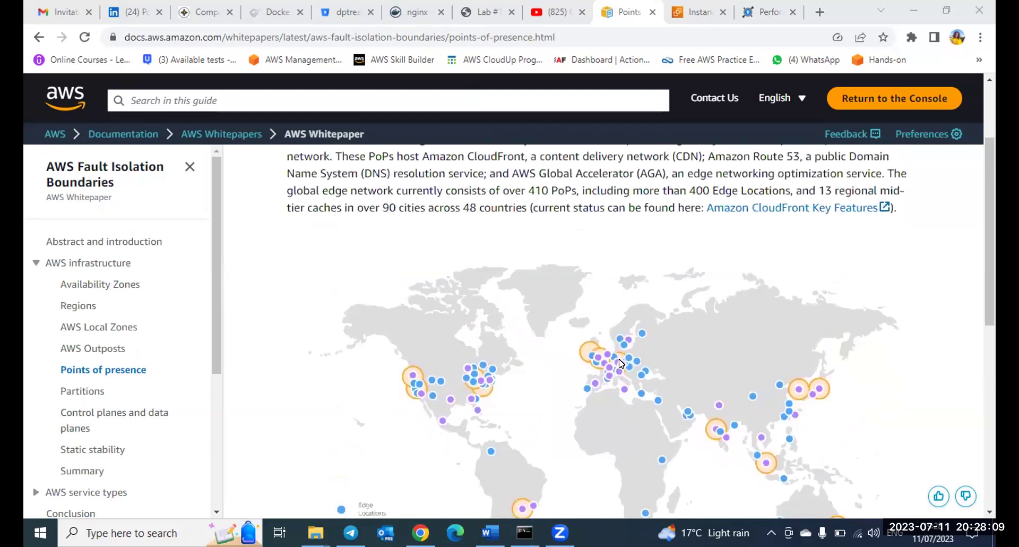
{"action": "scroll", "coordinate": [621, 364], "scroll_direction": "down", "scroll_amount": 1}
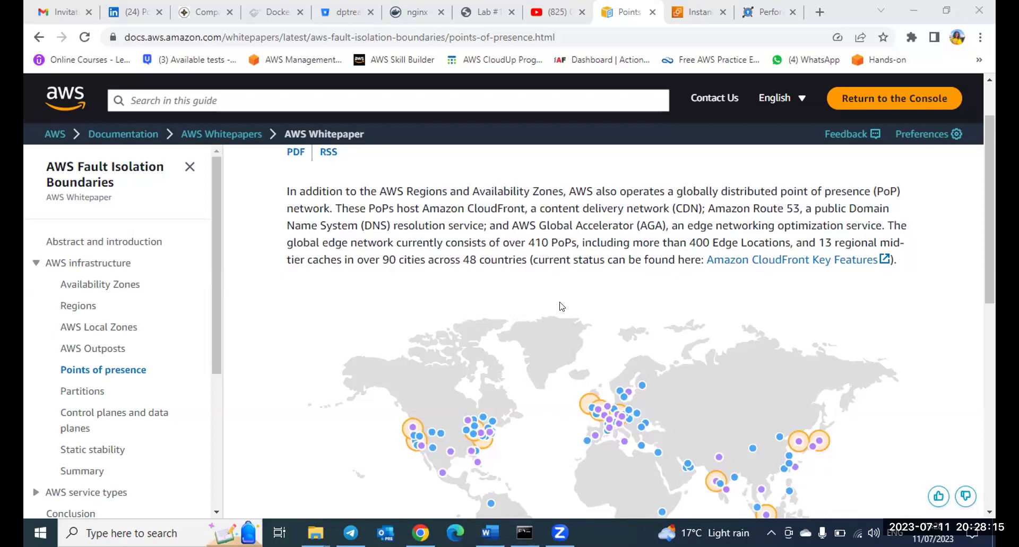
{"action": "scroll", "coordinate": [561, 304], "scroll_direction": "down", "scroll_amount": 3}
{"action": "scroll", "coordinate": [561, 306], "scroll_direction": "down", "scroll_amount": 3}
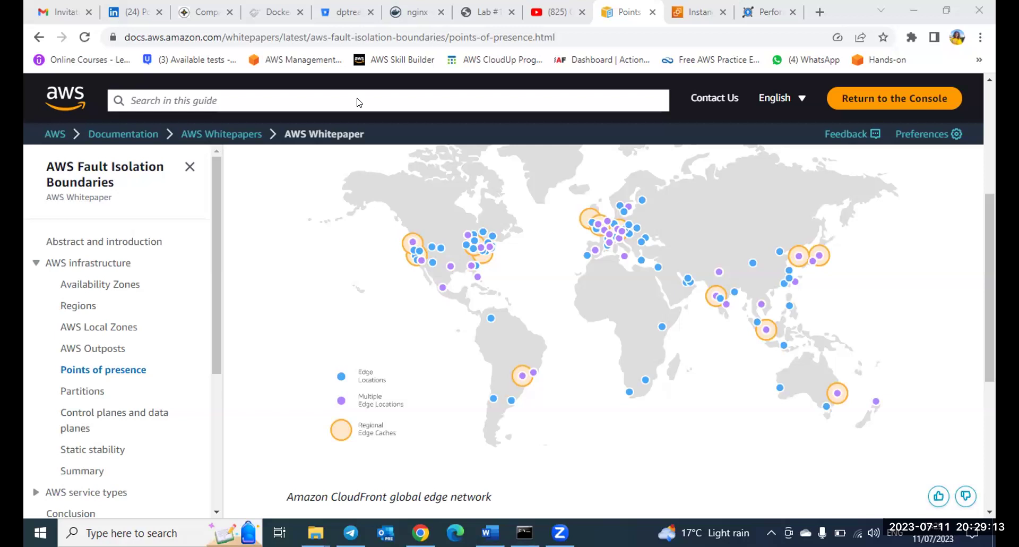
Switch to the AWS console, search the services for "s3" and open S3.
{"action": "left_click", "coordinate": [695, 12]}
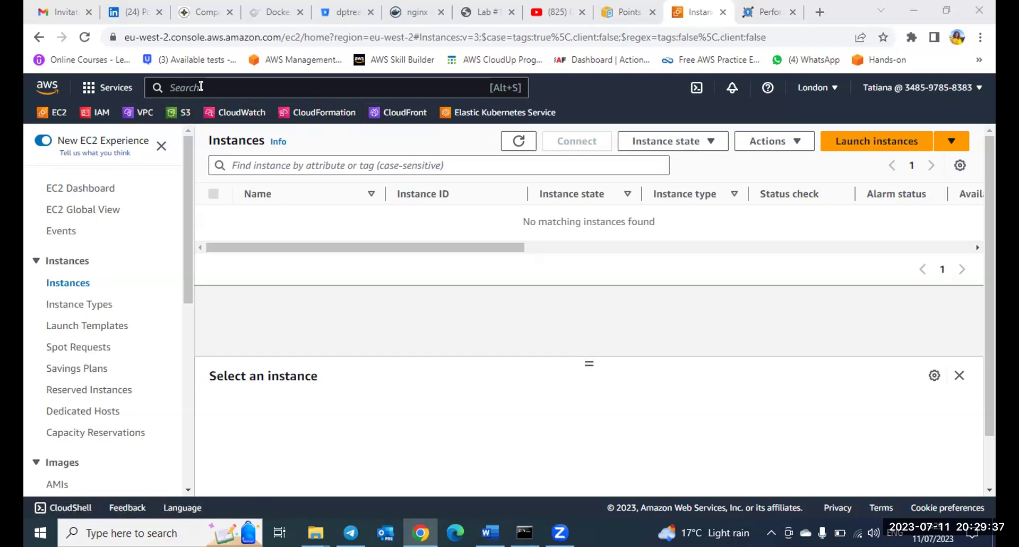
{"action": "left_click", "coordinate": [199, 86]}
{"action": "type", "text": "s"}
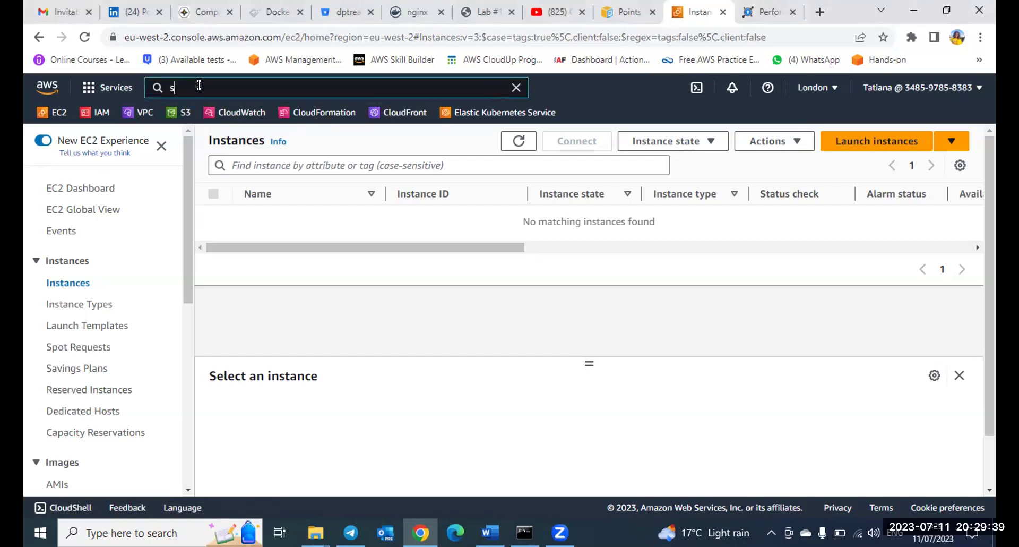
{"action": "type", "text": "3"}
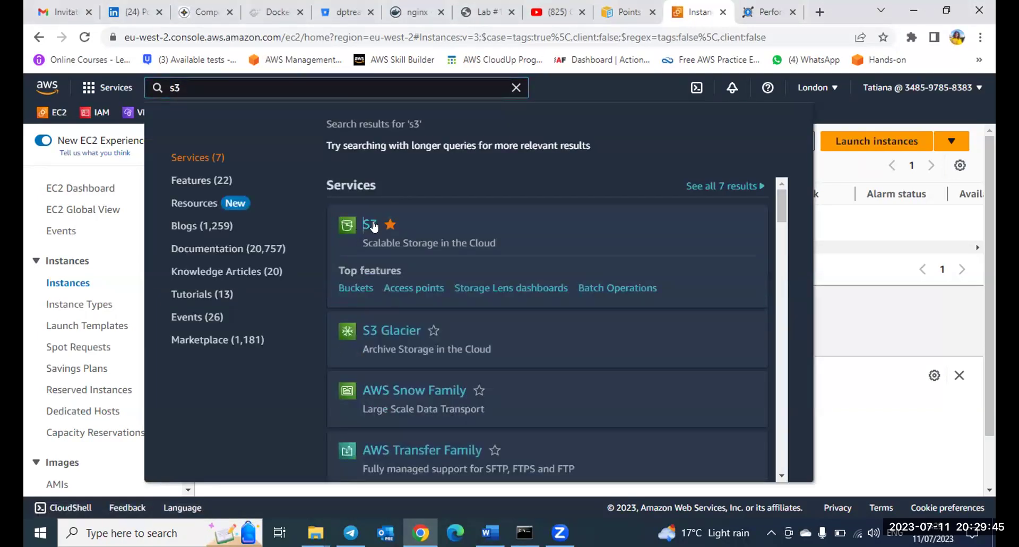
{"action": "left_click", "coordinate": [370, 224]}
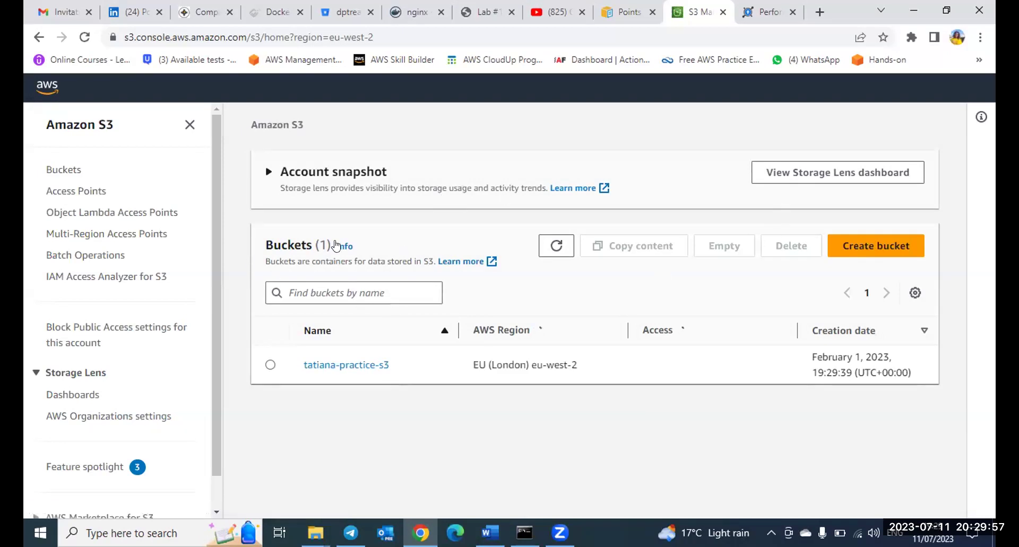
Expand the S3 account snapshot and open the Buckets page to view the existing buckets.
{"action": "left_click", "coordinate": [313, 173]}
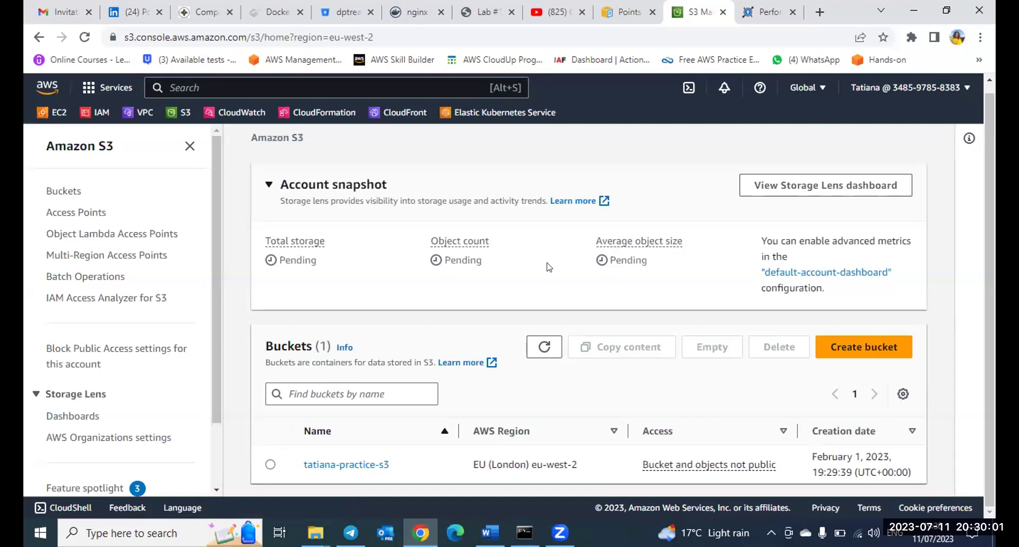
{"action": "left_click", "coordinate": [66, 191]}
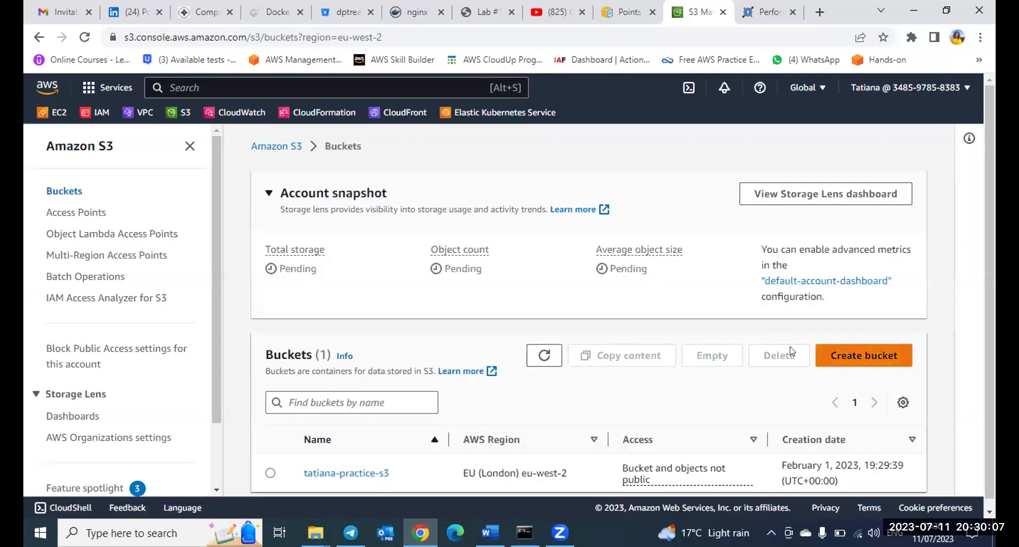
{"action": "scroll", "coordinate": [784, 352], "scroll_direction": "down", "scroll_amount": 1}
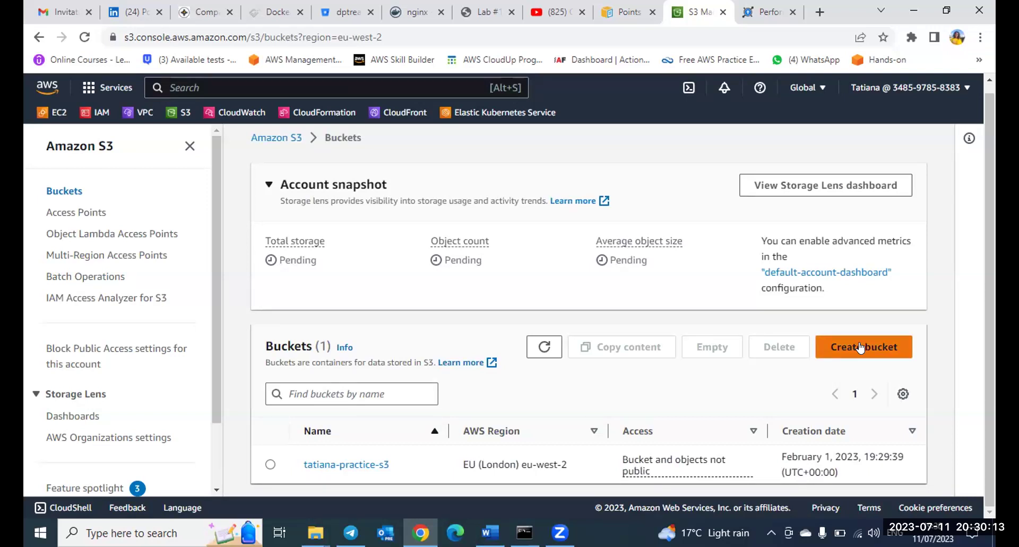
Start creating a new S3 bucket and name it wirfoncloudlab-tuesday.
{"action": "left_click", "coordinate": [861, 348]}
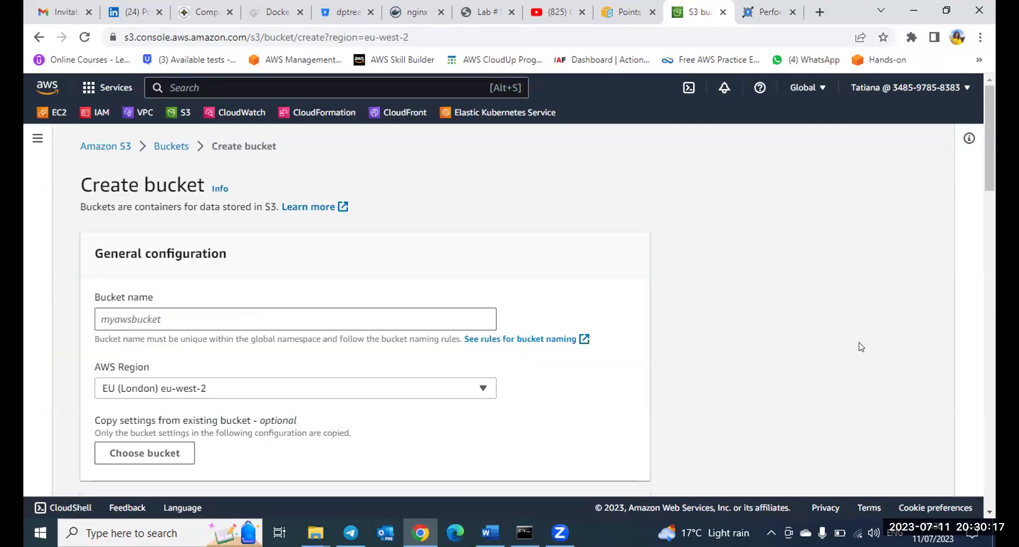
{"action": "left_click", "coordinate": [460, 317]}
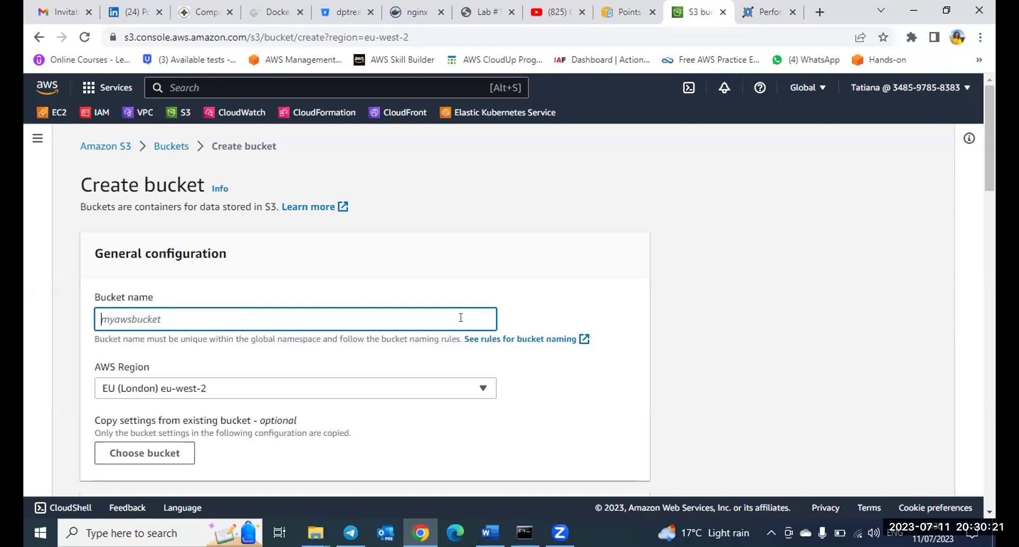
{"action": "type", "text": "wirfoncloud"}
{"action": "type", "text": "lab-t"}
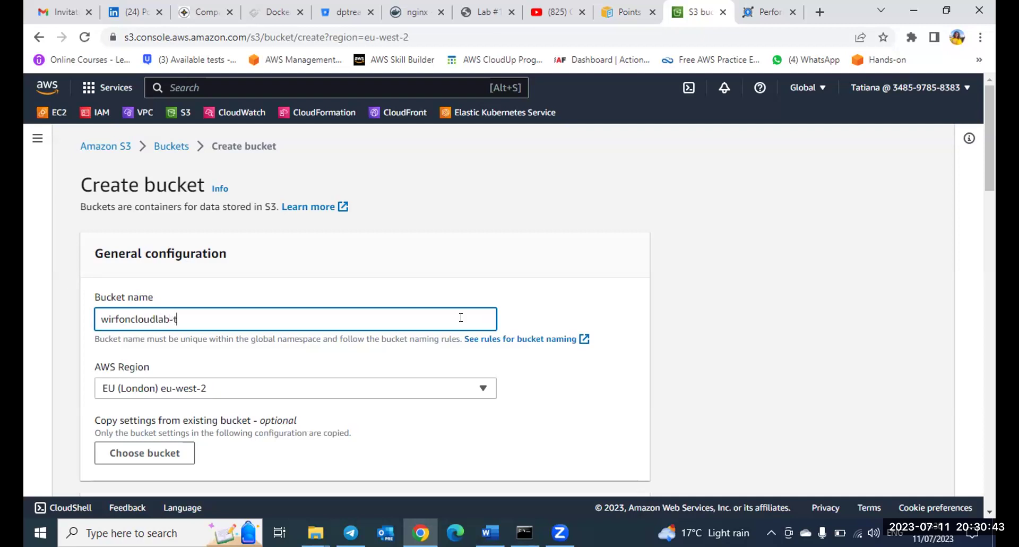
{"action": "type", "text": "uesday"}
Review the new bucket's general configuration and look through the console's list of AWS regions without changing the region.
{"action": "scroll", "coordinate": [461, 317], "scroll_direction": "down", "scroll_amount": 1}
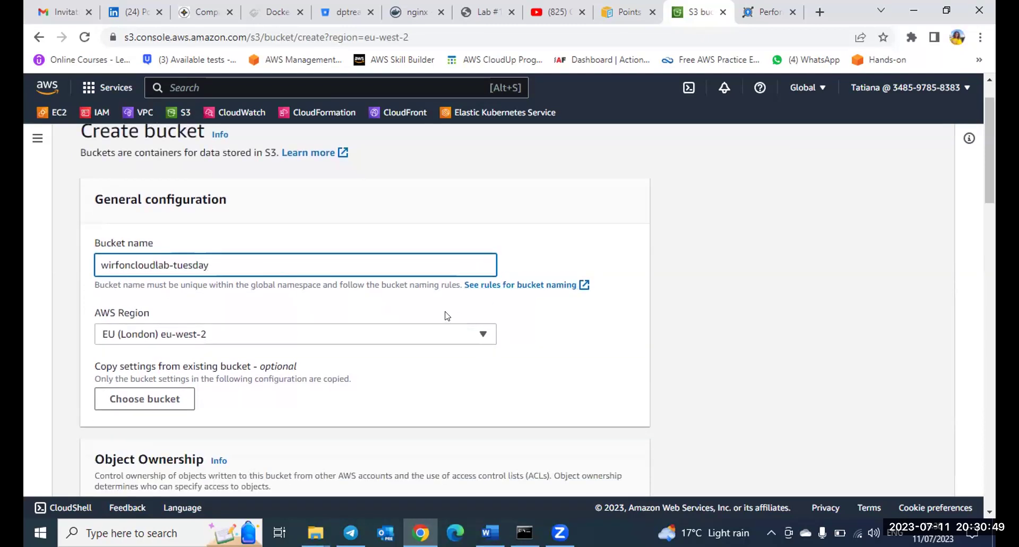
{"action": "scroll", "coordinate": [446, 315], "scroll_direction": "down", "scroll_amount": 1}
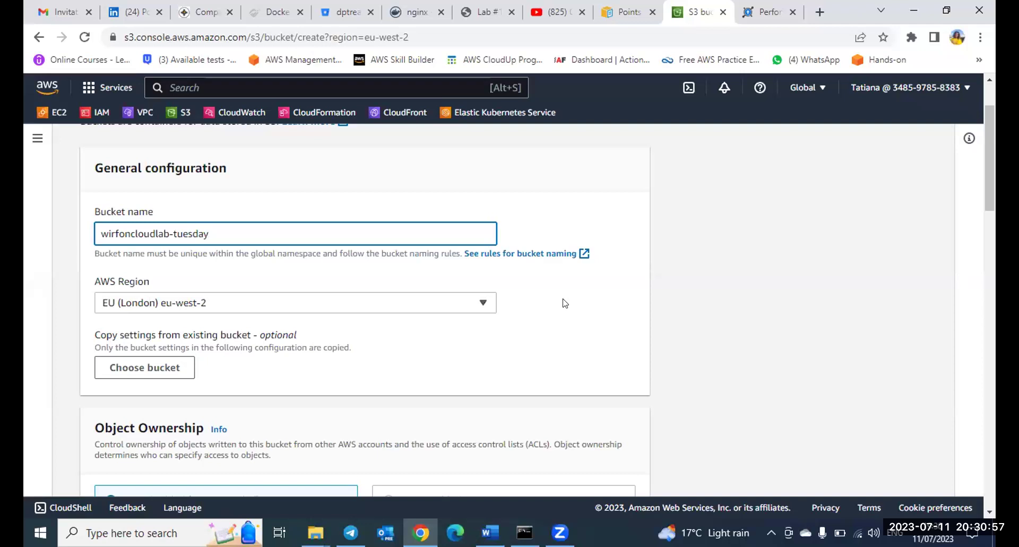
{"action": "scroll", "coordinate": [565, 303], "scroll_direction": "up", "scroll_amount": 1}
{"action": "scroll", "coordinate": [566, 303], "scroll_direction": "down", "scroll_amount": 1}
{"action": "scroll", "coordinate": [565, 304], "scroll_direction": "down", "scroll_amount": 1}
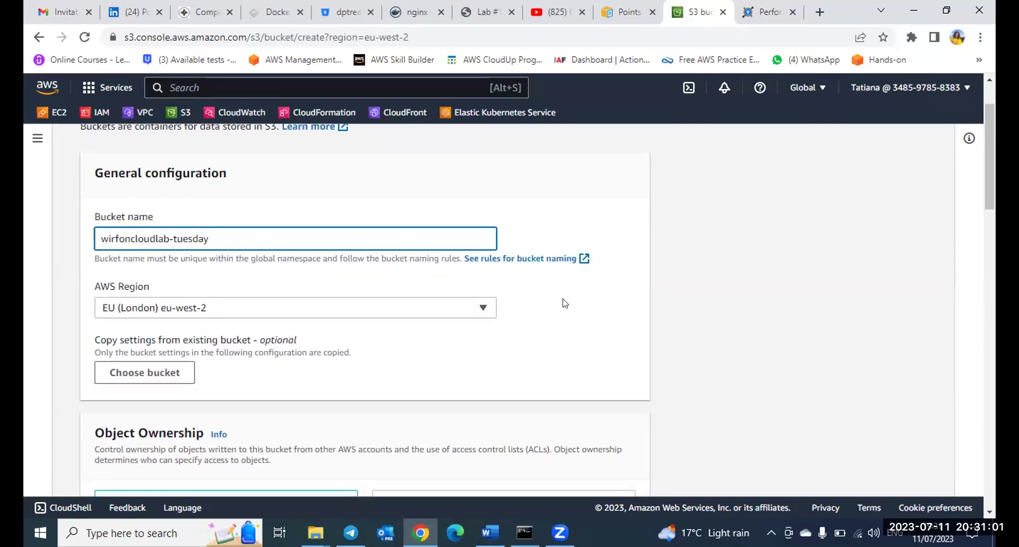
{"action": "scroll", "coordinate": [566, 303], "scroll_direction": "up", "scroll_amount": 1}
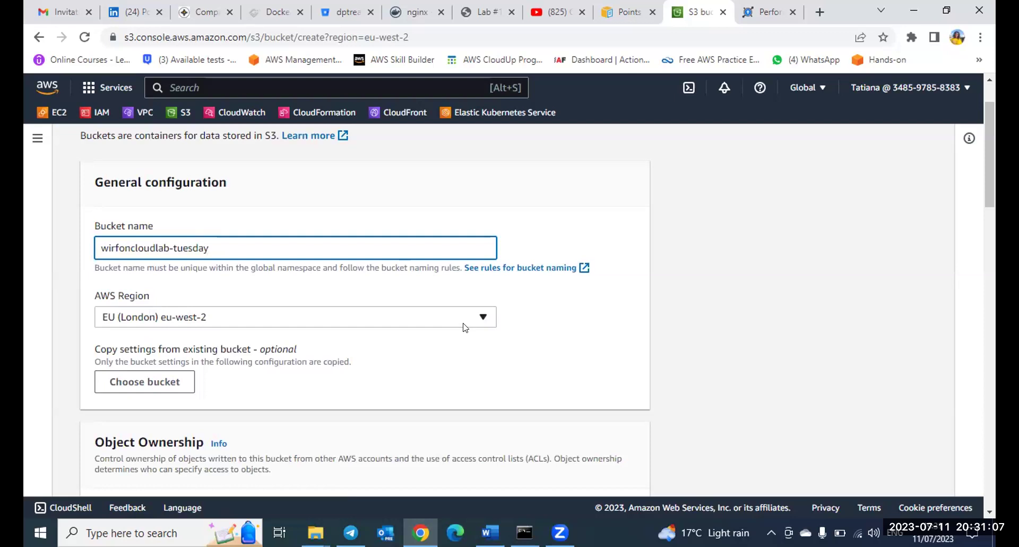
{"action": "scroll", "coordinate": [463, 327], "scroll_direction": "down", "scroll_amount": 1}
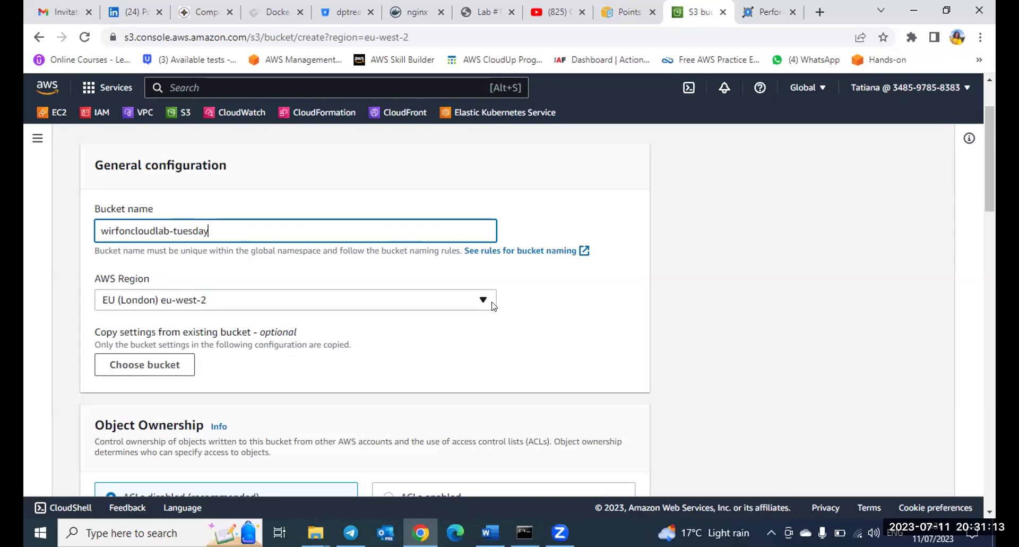
{"action": "left_click", "coordinate": [824, 90]}
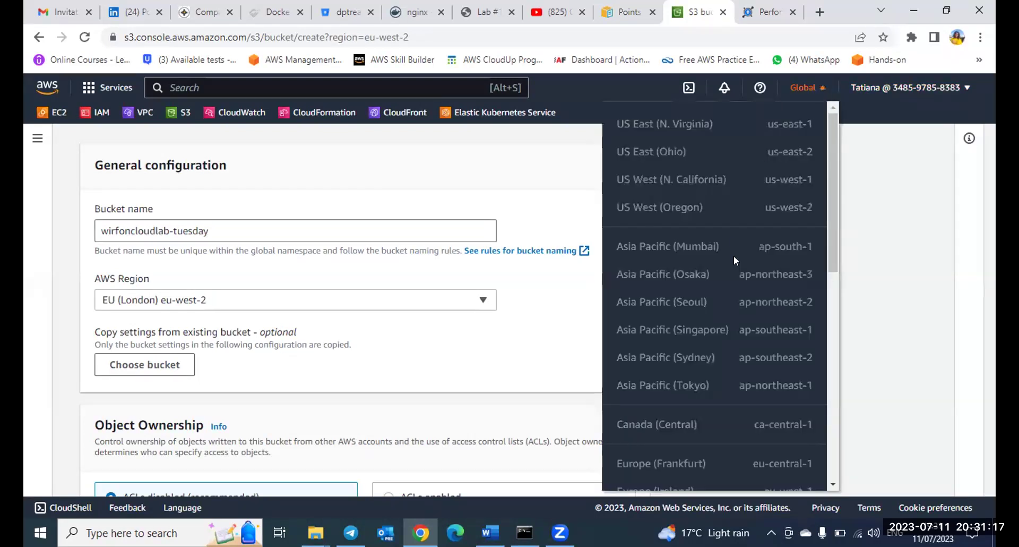
{"action": "scroll", "coordinate": [724, 308], "scroll_direction": "down", "scroll_amount": 2}
{"action": "scroll", "coordinate": [724, 312], "scroll_direction": "down", "scroll_amount": 3}
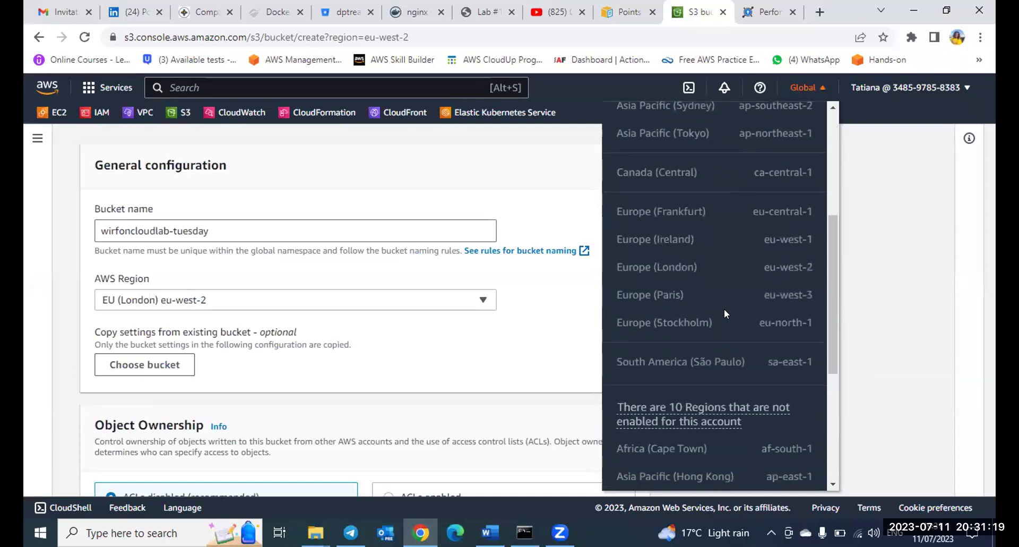
{"action": "left_click", "coordinate": [535, 335]}
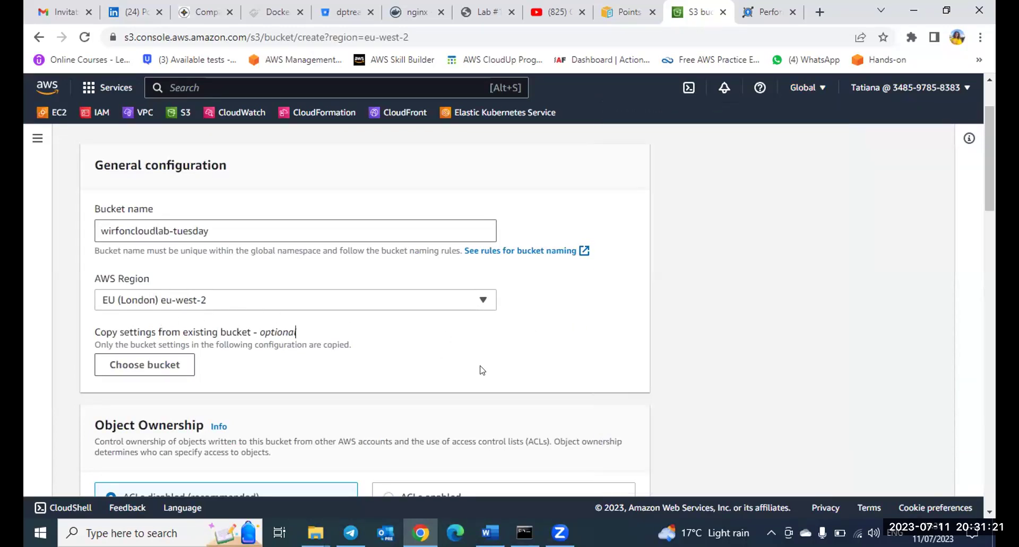
Examine the Object Ownership options and the Block Public Access settings for the new bucket.
{"action": "scroll", "coordinate": [481, 369], "scroll_direction": "down", "scroll_amount": 1}
{"action": "scroll", "coordinate": [360, 339], "scroll_direction": "down", "scroll_amount": 1}
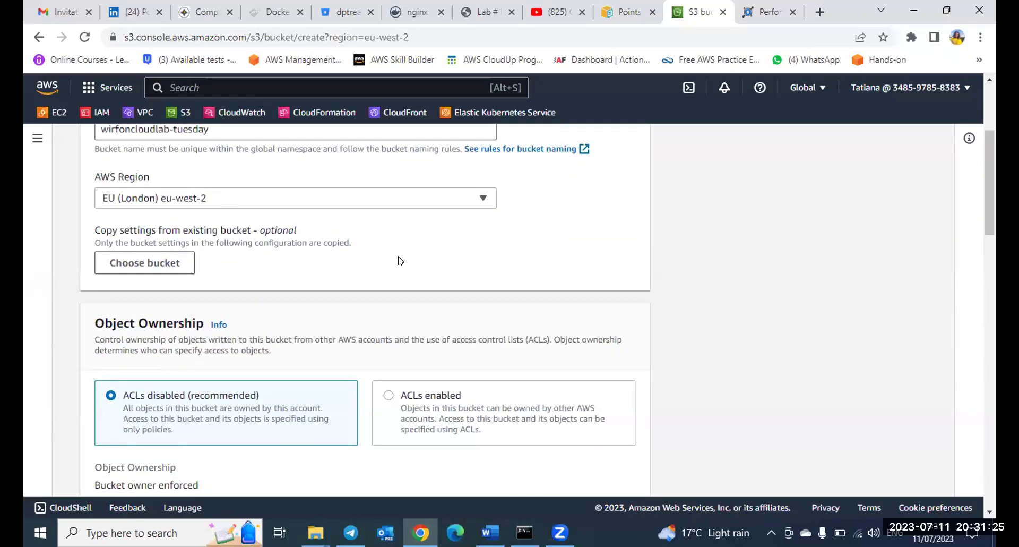
{"action": "scroll", "coordinate": [399, 258], "scroll_direction": "down", "scroll_amount": 3}
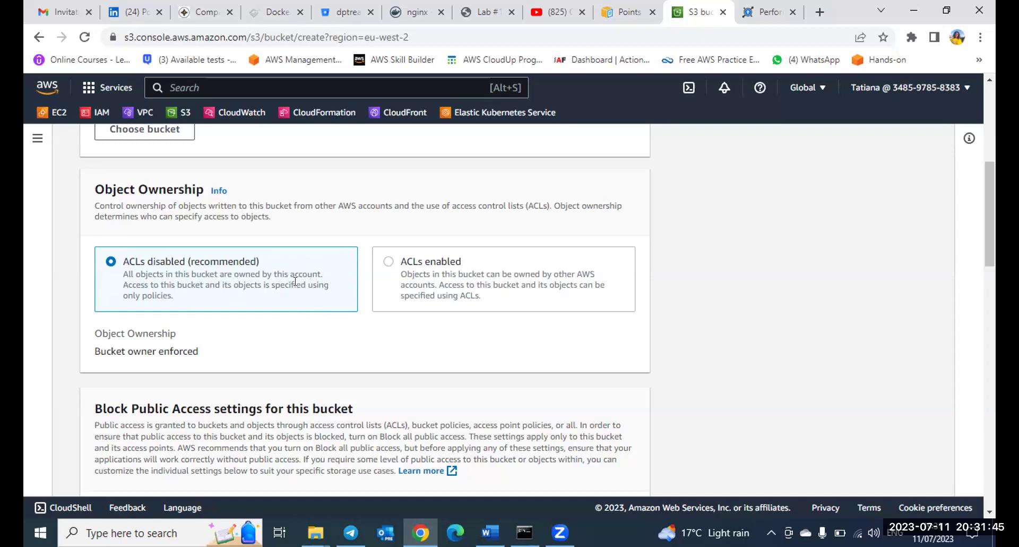
{"action": "scroll", "coordinate": [320, 313], "scroll_direction": "down", "scroll_amount": 1}
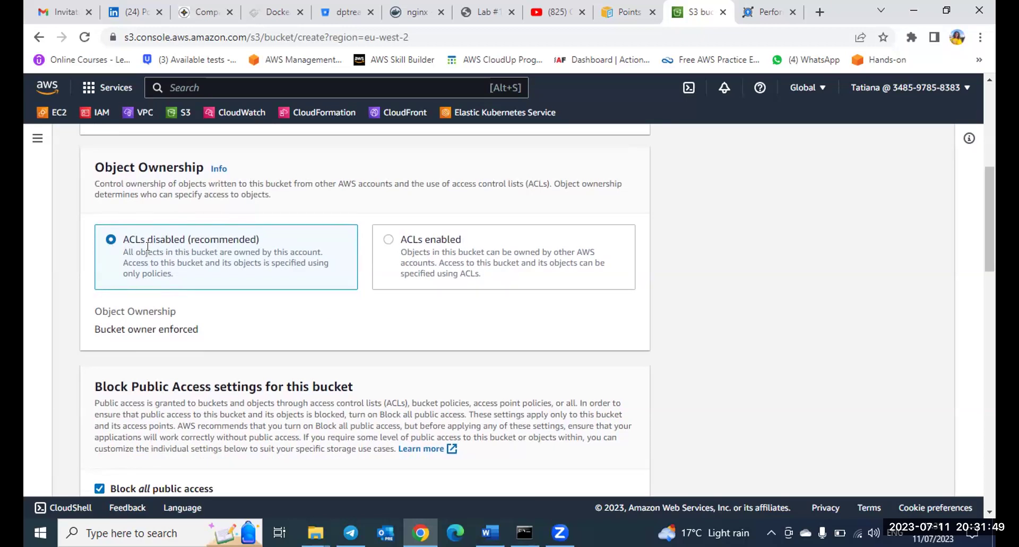
{"action": "scroll", "coordinate": [292, 283], "scroll_direction": "down", "scroll_amount": 3}
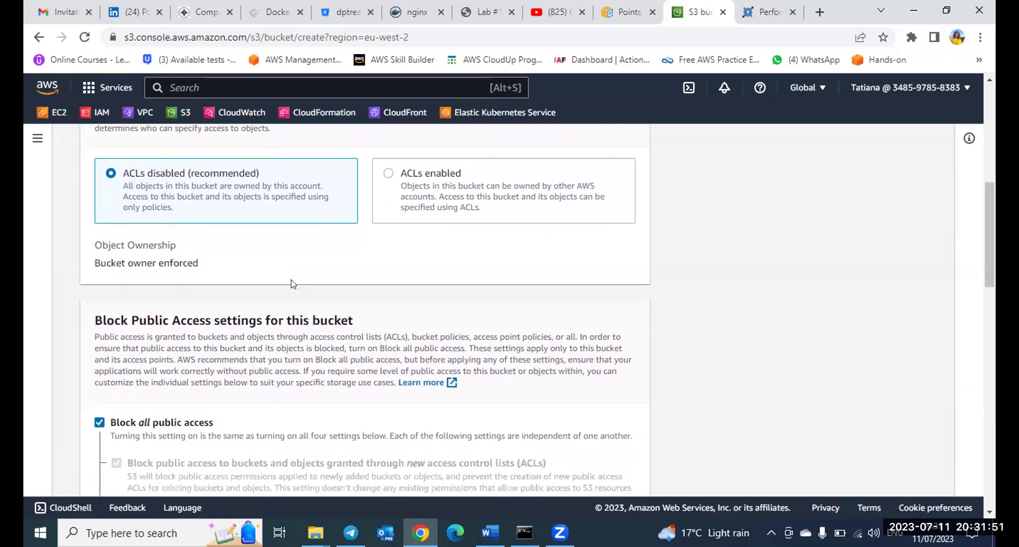
{"action": "scroll", "coordinate": [293, 284], "scroll_direction": "down", "scroll_amount": 4}
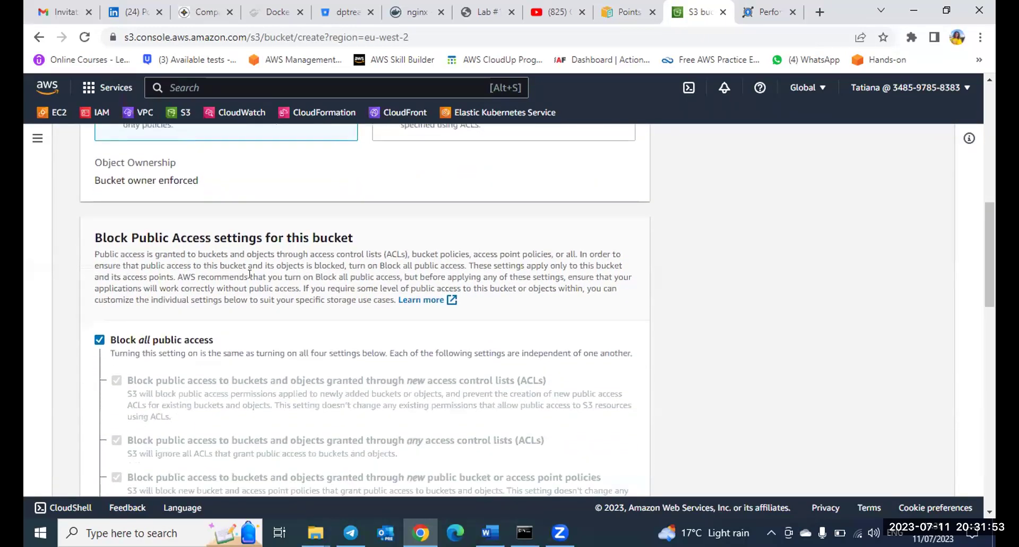
{"action": "scroll", "coordinate": [222, 267], "scroll_direction": "down", "scroll_amount": 3}
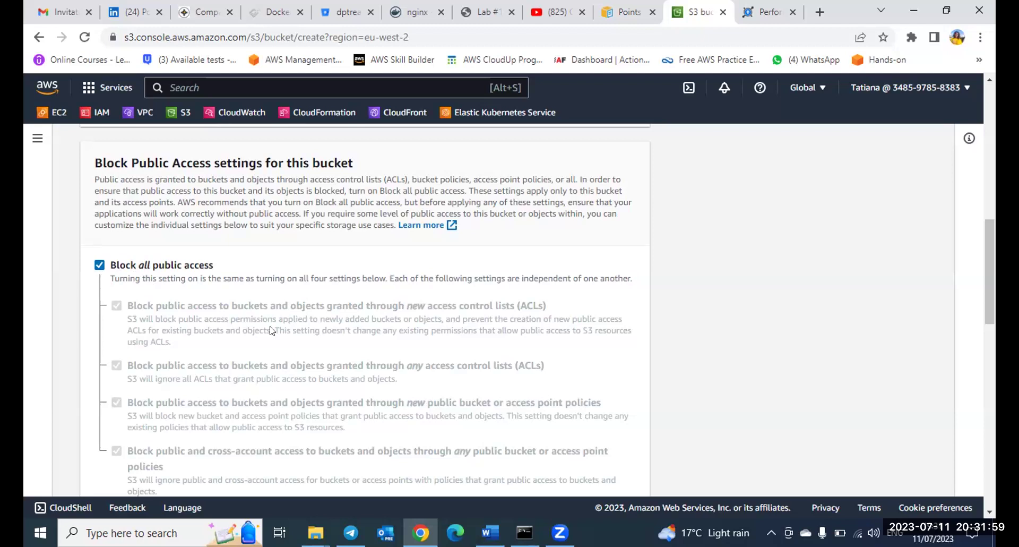
{"action": "scroll", "coordinate": [269, 330], "scroll_direction": "down", "scroll_amount": 2}
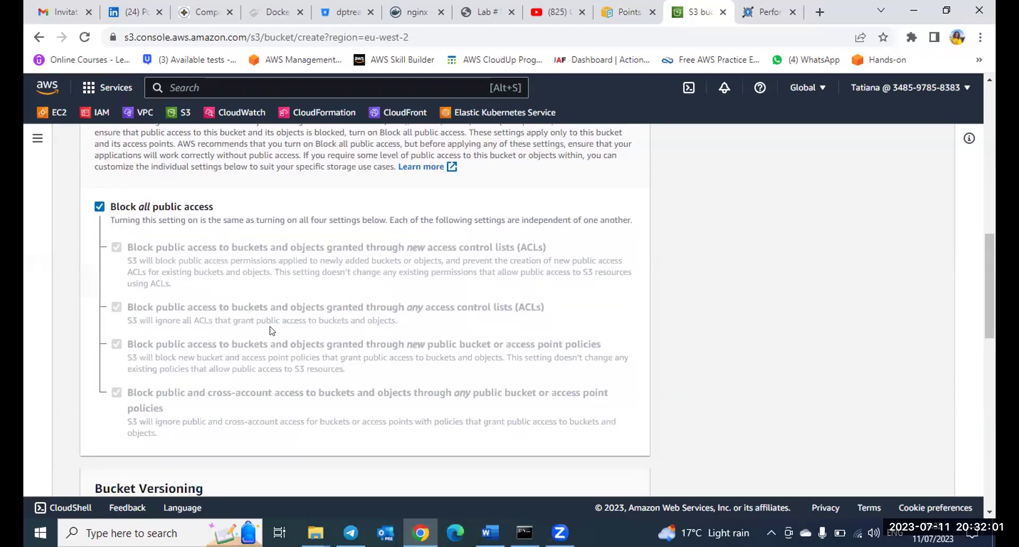
{"action": "scroll", "coordinate": [271, 330], "scroll_direction": "down", "scroll_amount": 1}
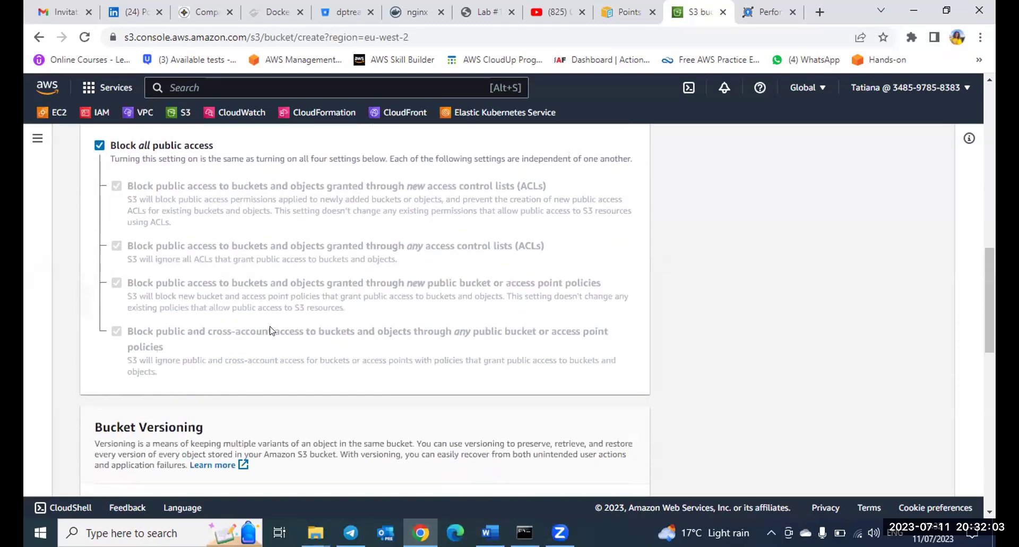
{"action": "scroll", "coordinate": [272, 331], "scroll_direction": "up", "scroll_amount": 1}
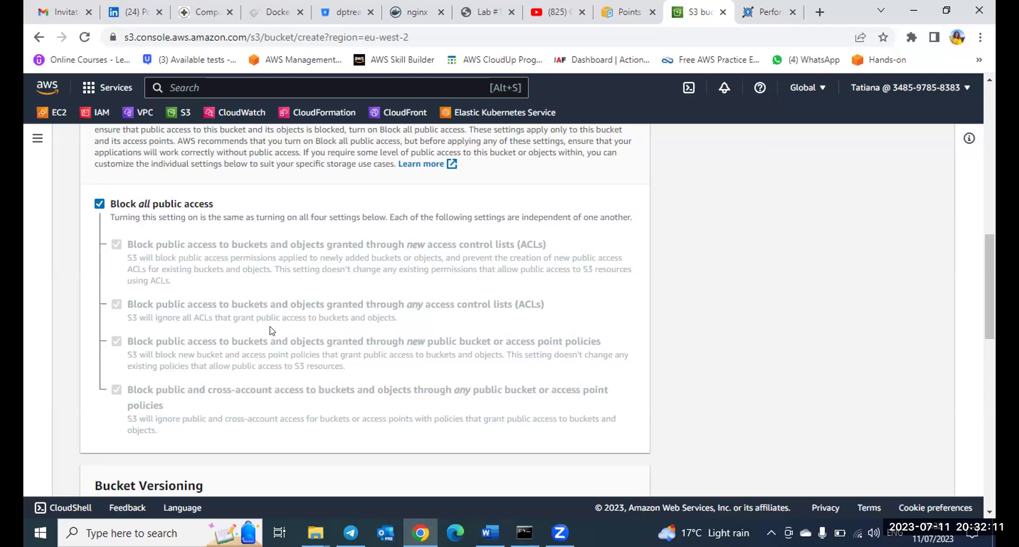
{"action": "scroll", "coordinate": [271, 330], "scroll_direction": "down", "scroll_amount": 1}
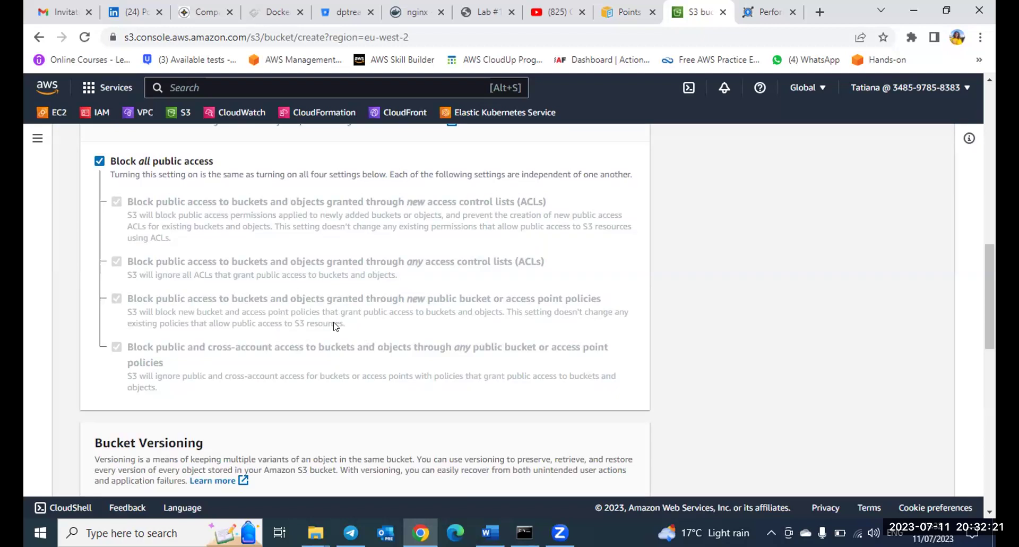
Create the bucket with versioning disabled, no tags and SSE-S3 default encryption with Bucket Key enabled, and dismiss the creation notice.
{"action": "scroll", "coordinate": [335, 326], "scroll_direction": "down", "scroll_amount": 3}
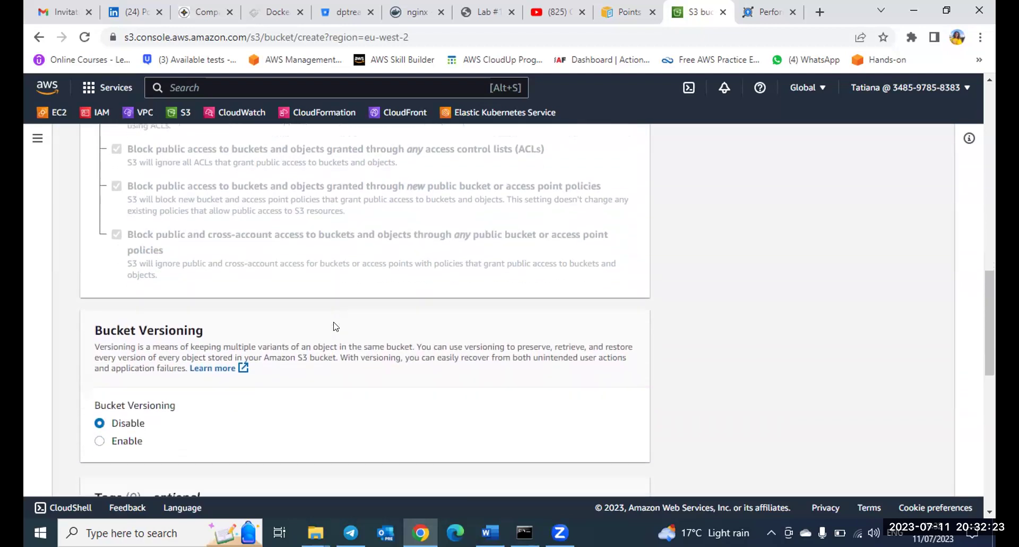
{"action": "scroll", "coordinate": [226, 352], "scroll_direction": "down", "scroll_amount": 1}
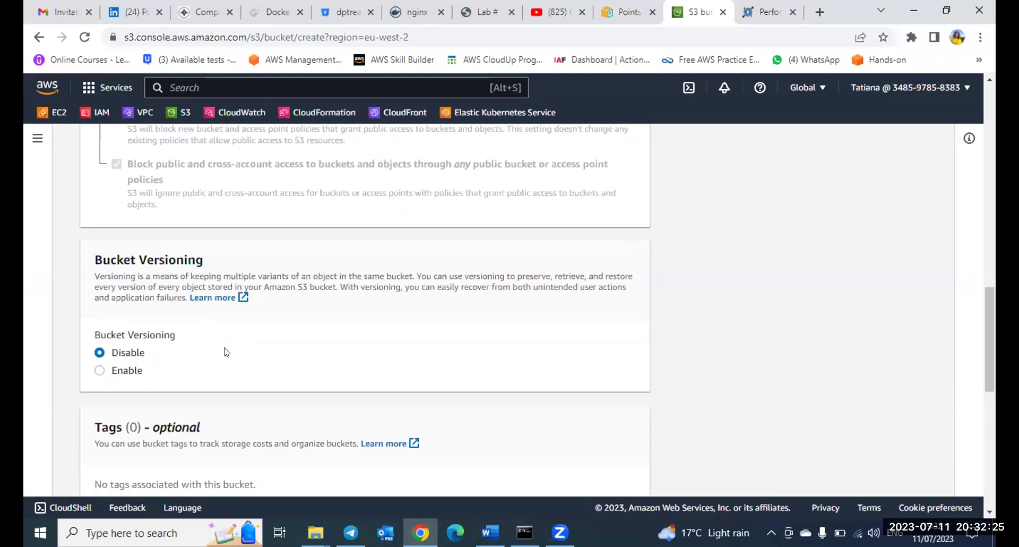
{"action": "scroll", "coordinate": [227, 352], "scroll_direction": "down", "scroll_amount": 1}
{"action": "scroll", "coordinate": [280, 335], "scroll_direction": "down", "scroll_amount": 1}
{"action": "scroll", "coordinate": [280, 336], "scroll_direction": "down", "scroll_amount": 4}
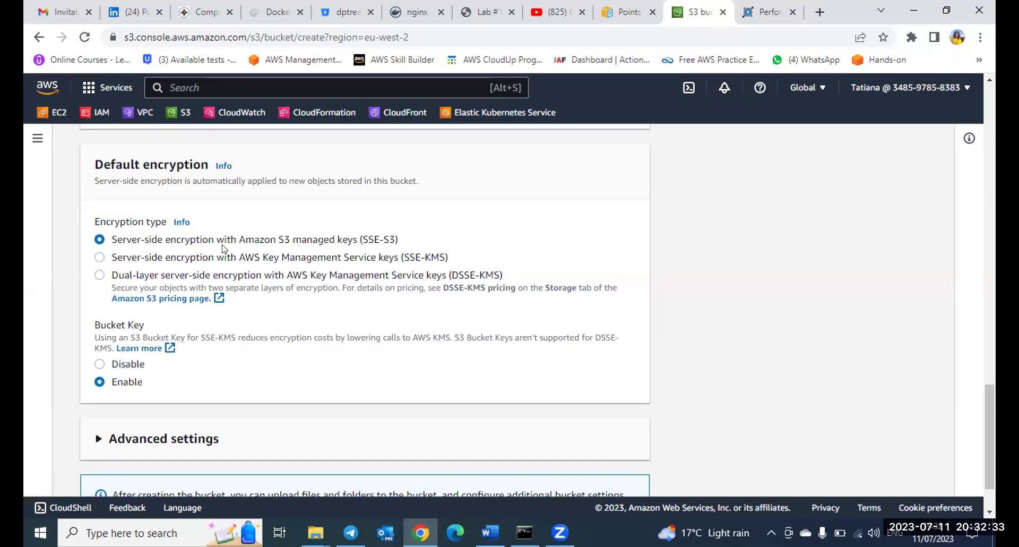
{"action": "scroll", "coordinate": [209, 254], "scroll_direction": "down", "scroll_amount": 1}
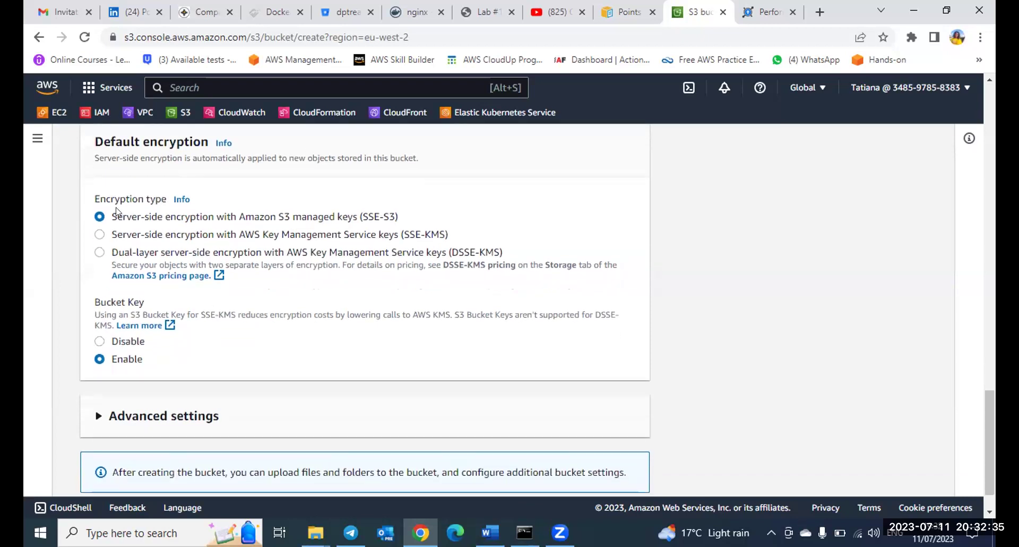
{"action": "scroll", "coordinate": [242, 326], "scroll_direction": "down", "scroll_amount": 2}
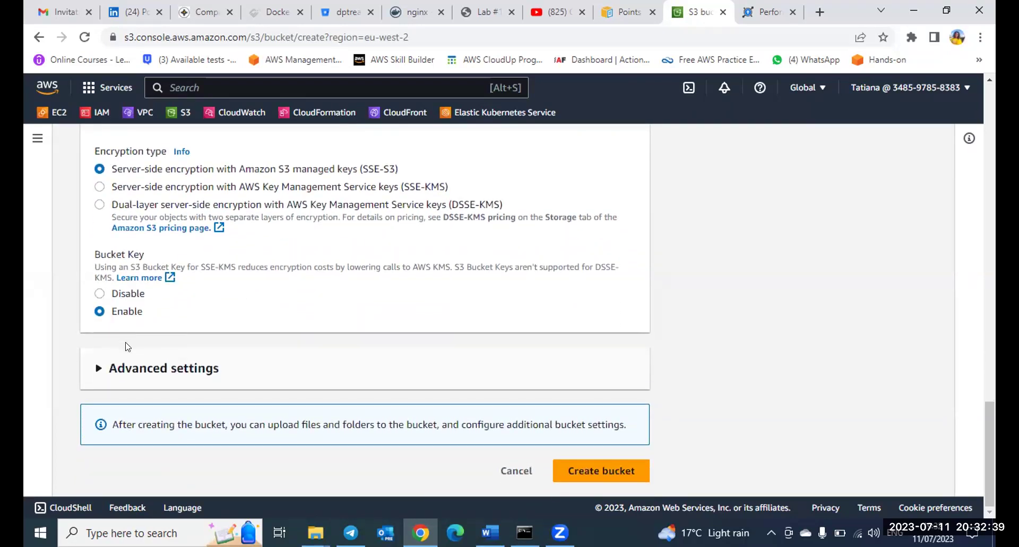
{"action": "left_click", "coordinate": [588, 472]}
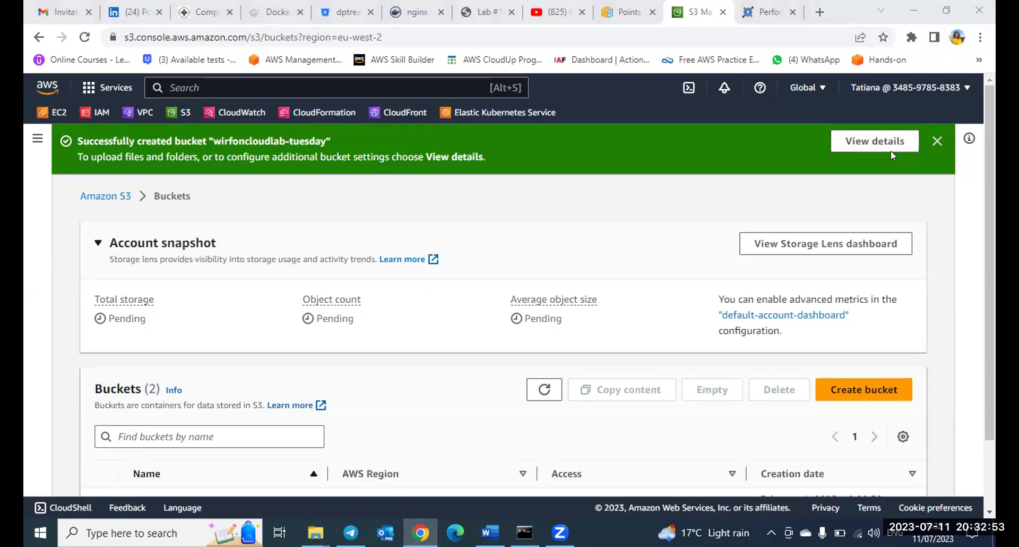
{"action": "left_click", "coordinate": [937, 141]}
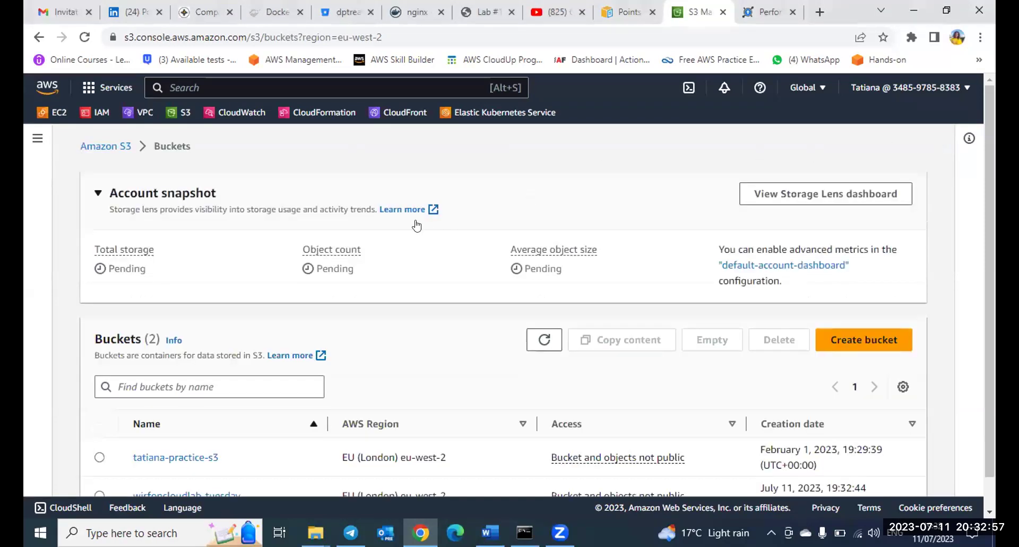
Collapse the account snapshot above the bucket list.
{"action": "left_click", "coordinate": [322, 101]}
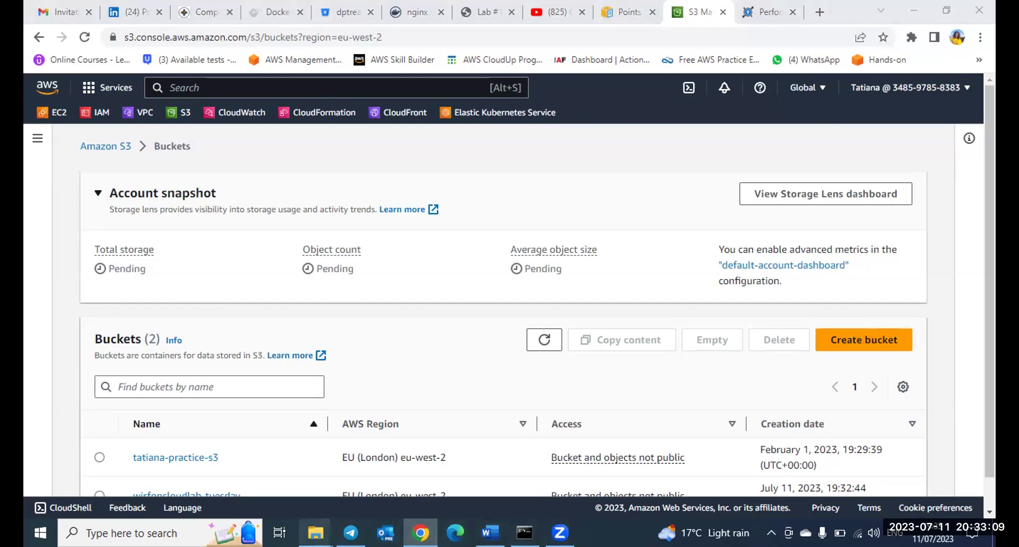
{"action": "mouse_move", "coordinate": [315, 533]}
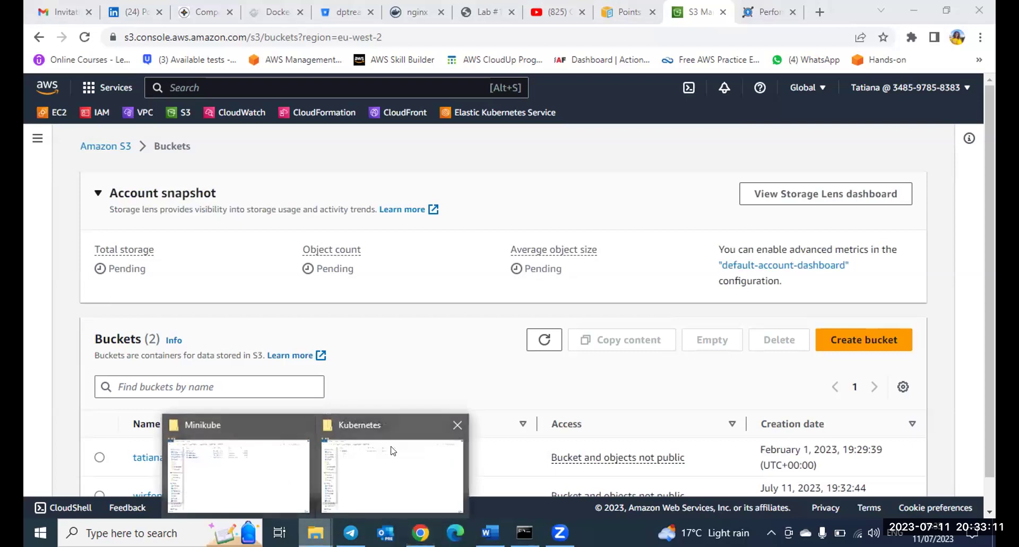
{"action": "left_click", "coordinate": [545, 175]}
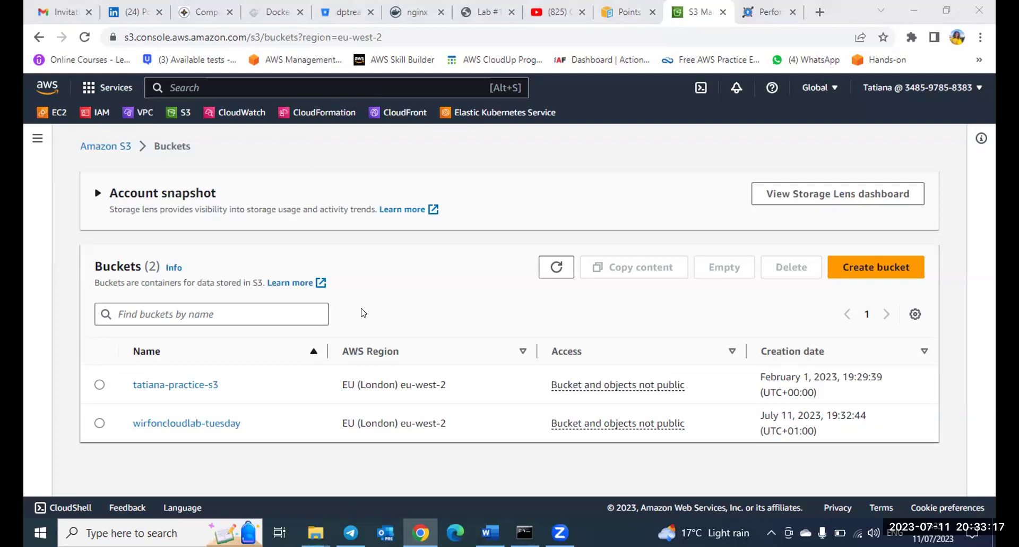
Open the wirfoncloudlab-tuesday bucket and start an upload to it.
{"action": "left_click", "coordinate": [171, 423]}
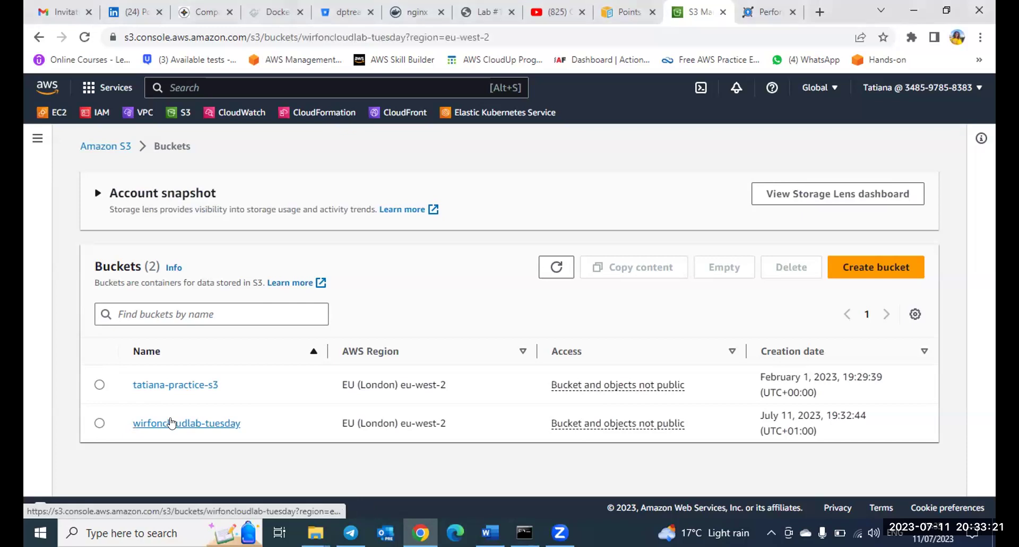
{"action": "scroll", "coordinate": [416, 383], "scroll_direction": "down", "scroll_amount": 2}
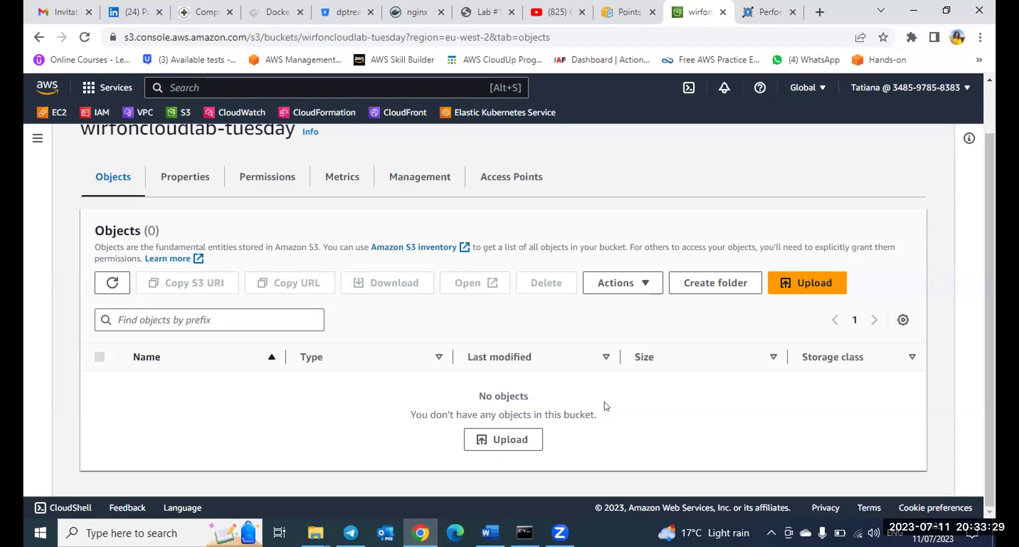
{"action": "left_click", "coordinate": [791, 283]}
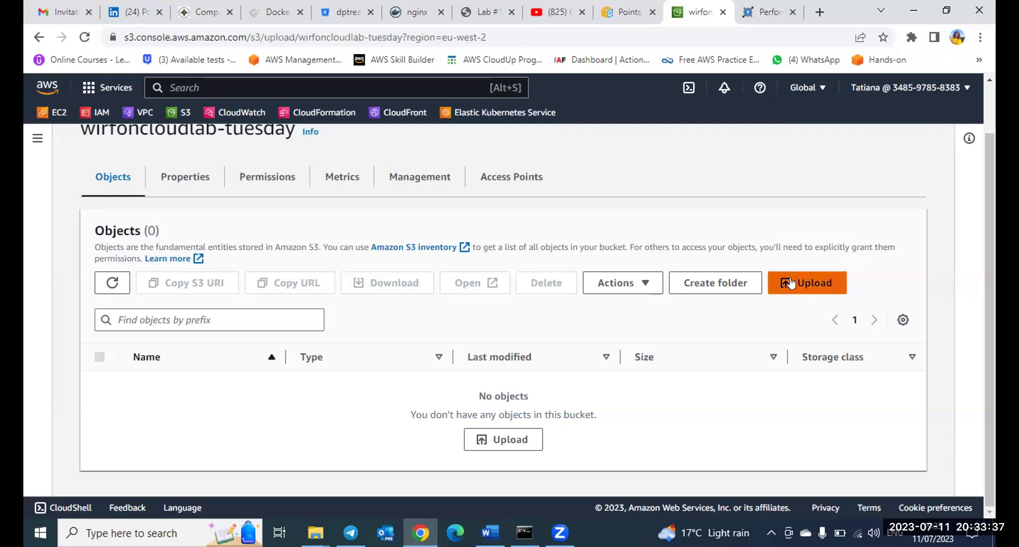
{"action": "scroll", "coordinate": [661, 292], "scroll_direction": "down", "scroll_amount": 2}
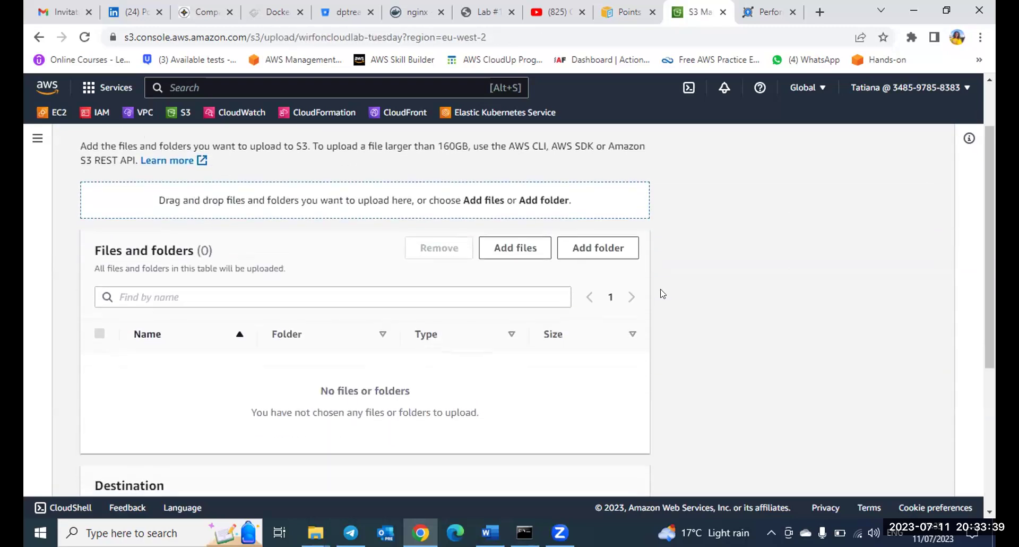
{"action": "scroll", "coordinate": [660, 292], "scroll_direction": "up", "scroll_amount": 1}
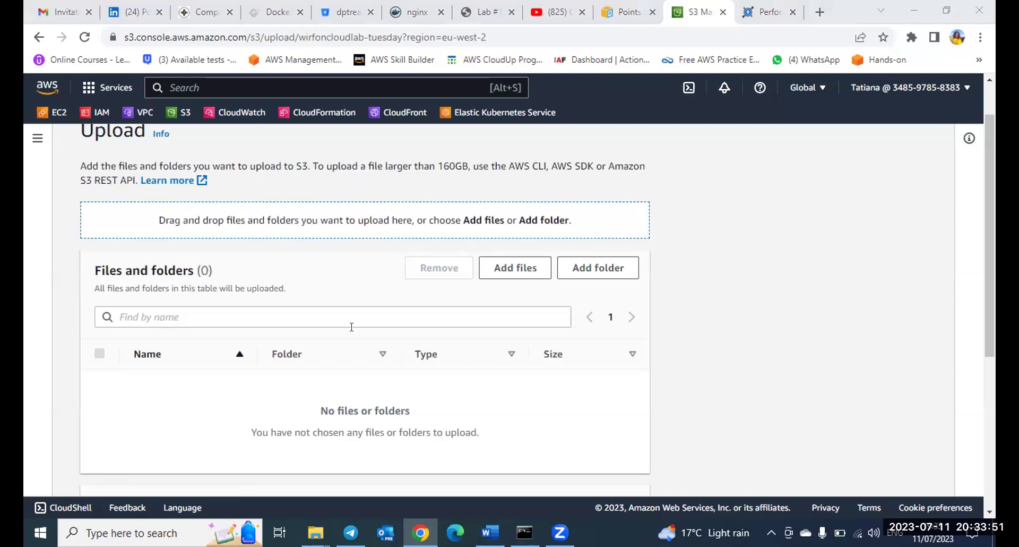
Switch to File Explorer and open the Documents\Cloud-Wirfon\My-codes\Java\cloudfront-test folder.
{"action": "left_click", "coordinate": [315, 533]}
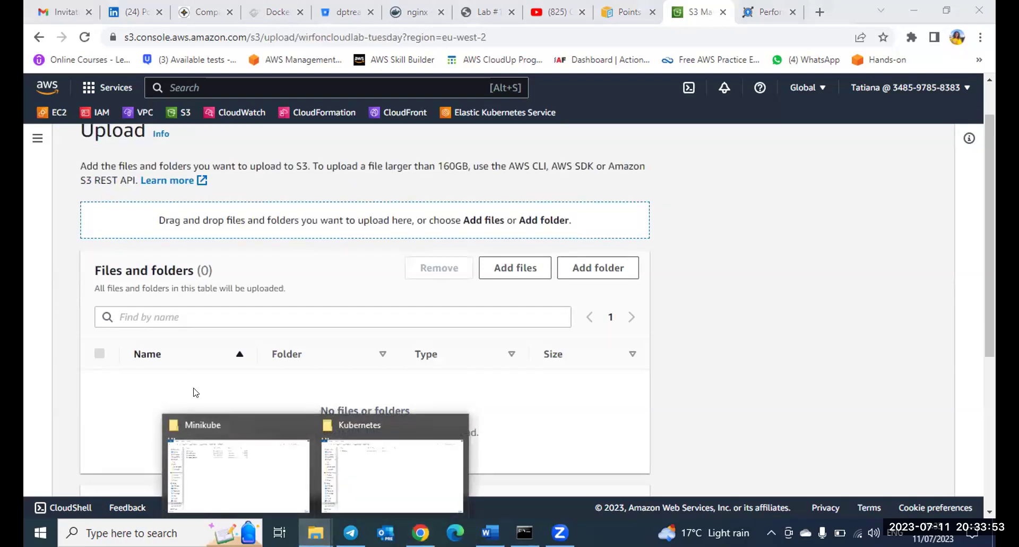
{"action": "left_click", "coordinate": [219, 477]}
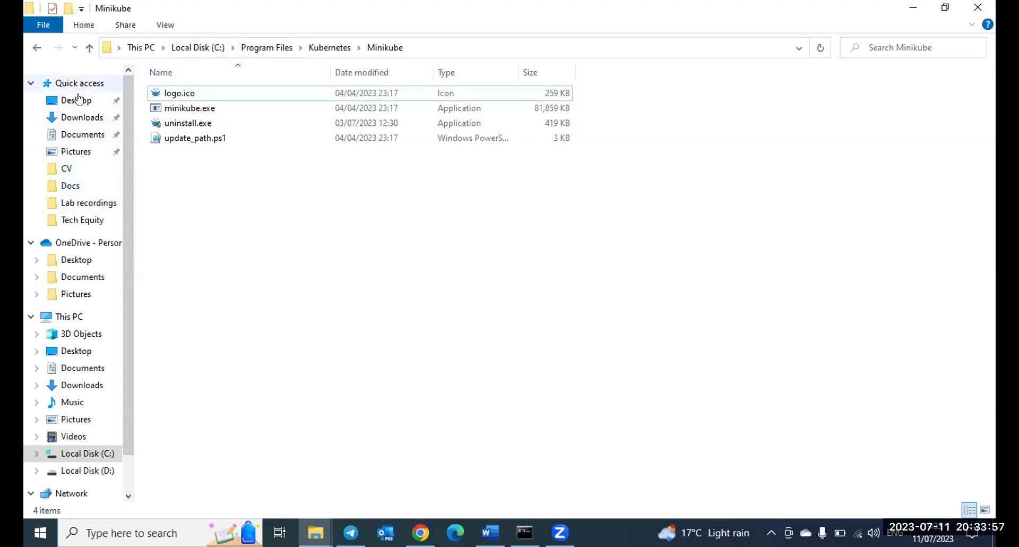
{"action": "left_click", "coordinate": [84, 135]}
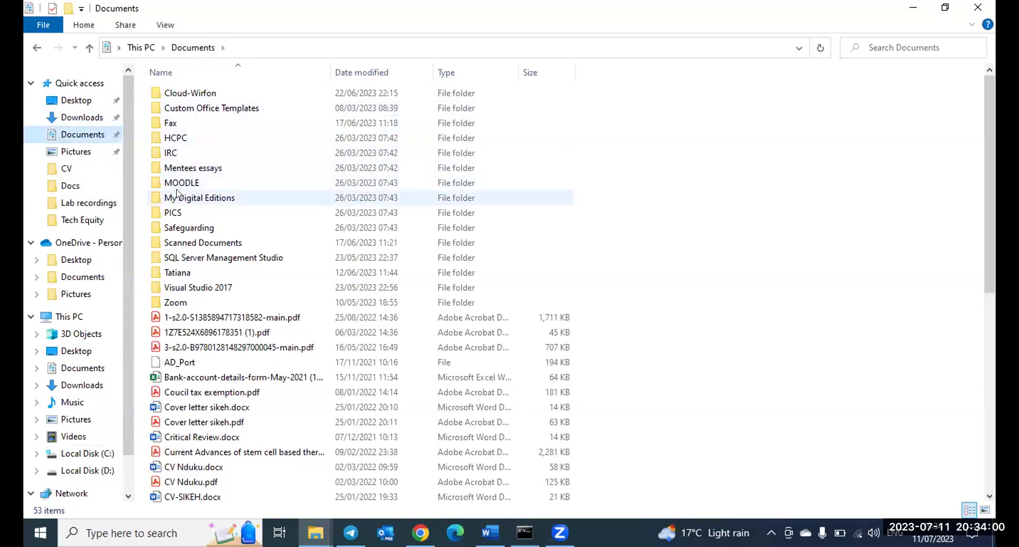
{"action": "double_click", "coordinate": [179, 94]}
{"action": "double_click", "coordinate": [183, 169]}
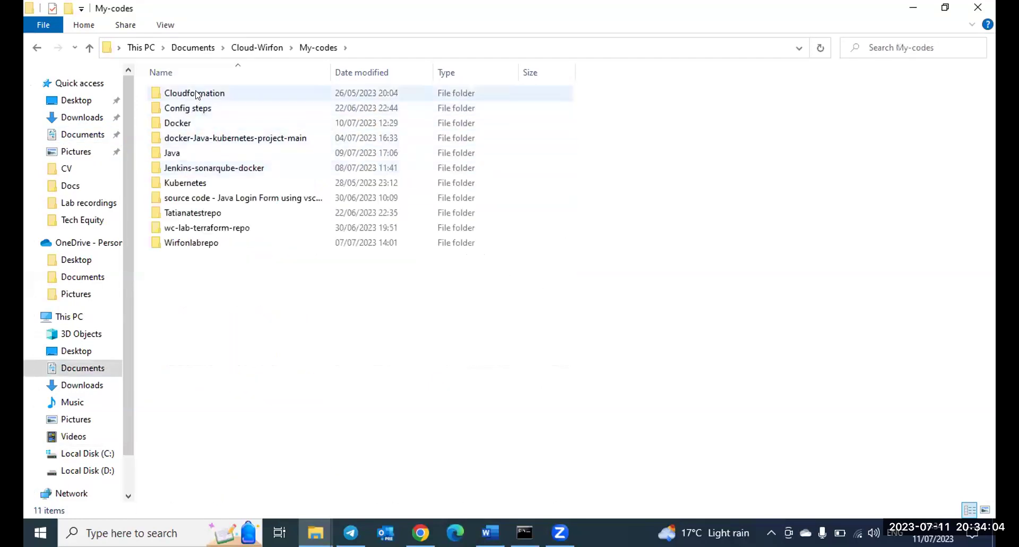
{"action": "double_click", "coordinate": [177, 154]}
{"action": "double_click", "coordinate": [180, 93]}
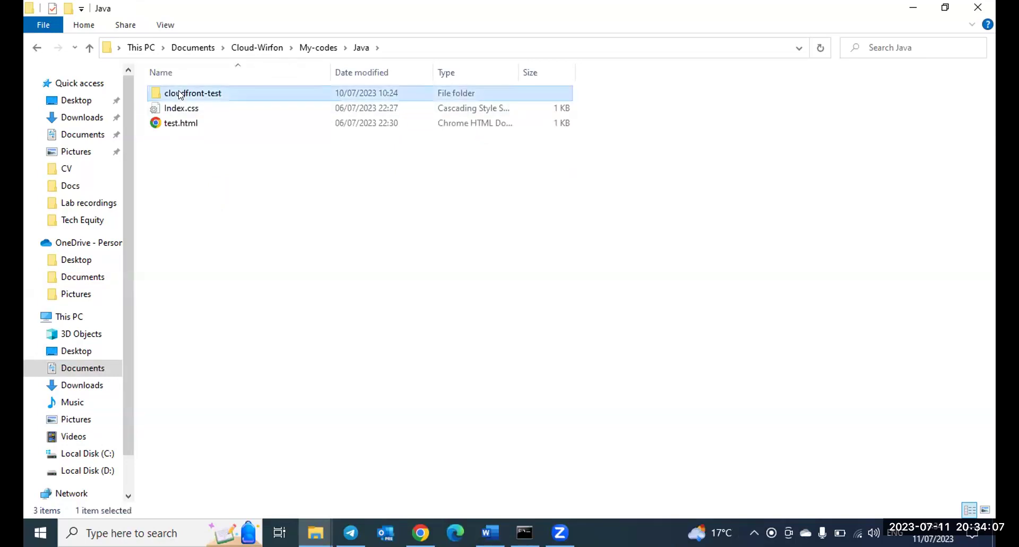
Copy cloudfront.css and cloudfront.html and send them to the Labs-WirfonCloud Premium group in Telegram.
{"action": "left_click_drag", "start_coordinate": [144, 90], "coordinate": [198, 121]}
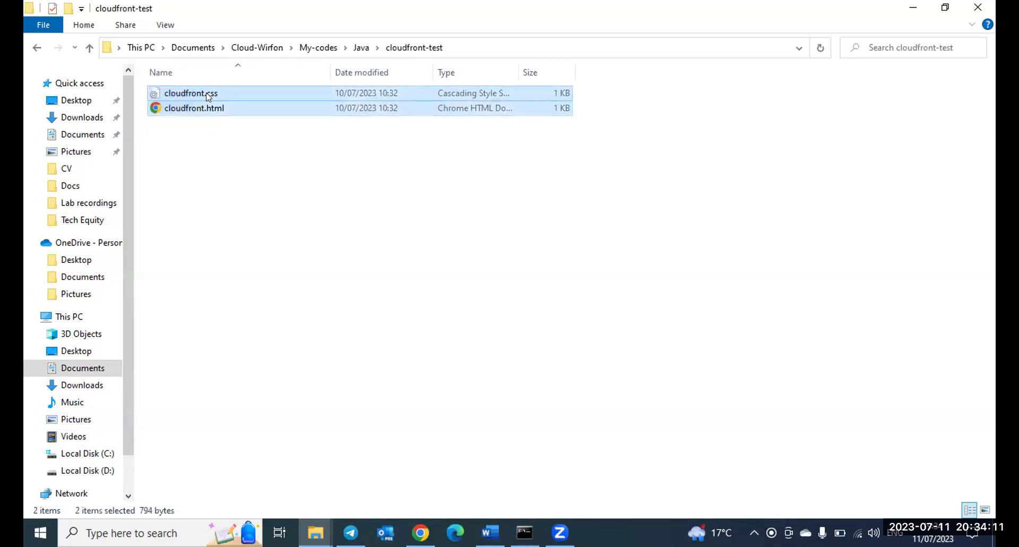
{"action": "right_click", "coordinate": [212, 95]}
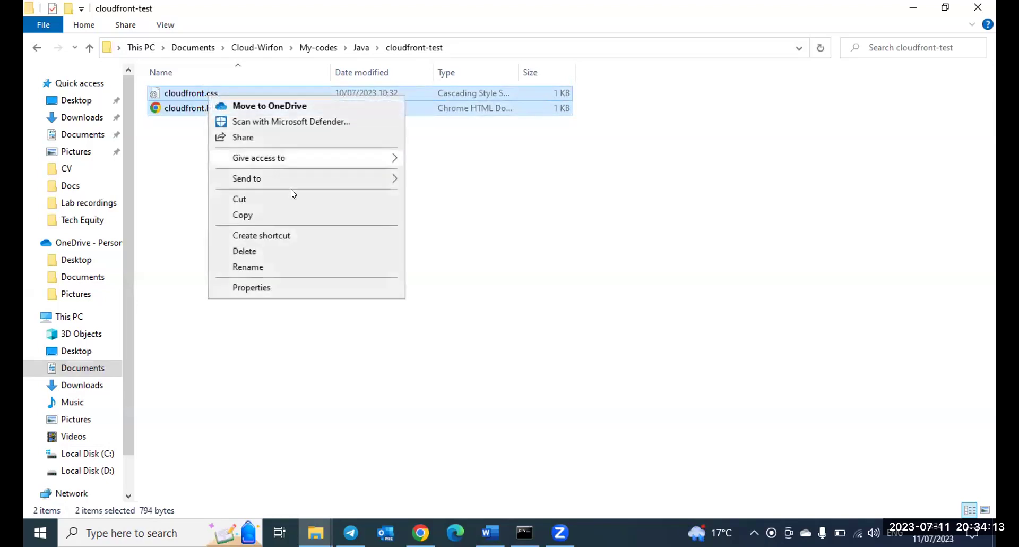
{"action": "left_click", "coordinate": [243, 215]}
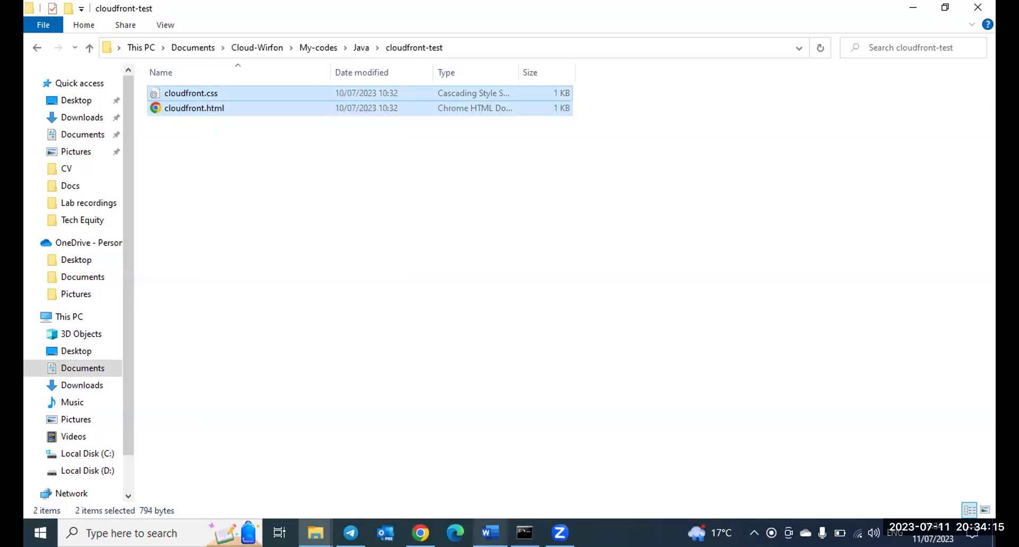
{"action": "left_click", "coordinate": [351, 532]}
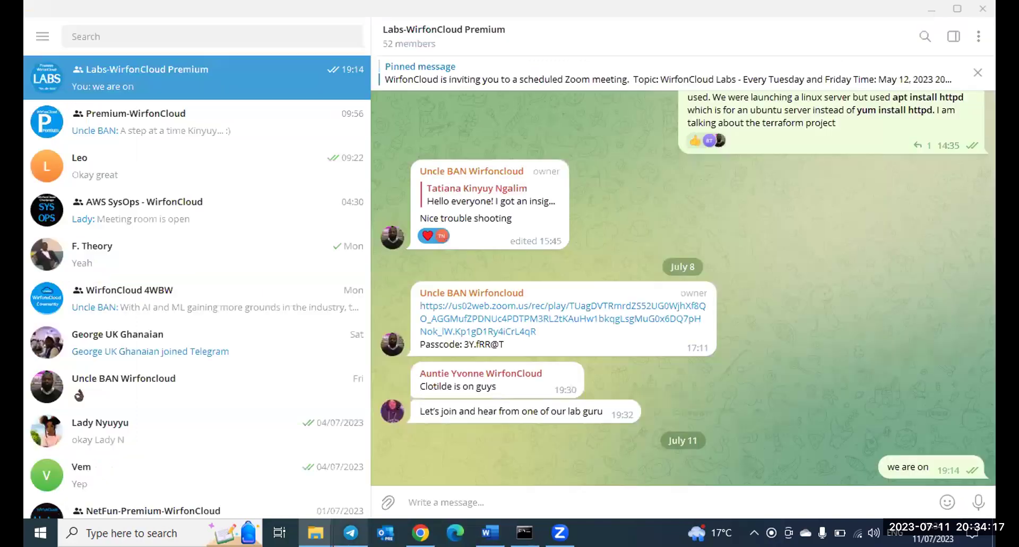
{"action": "right_click", "coordinate": [422, 499]}
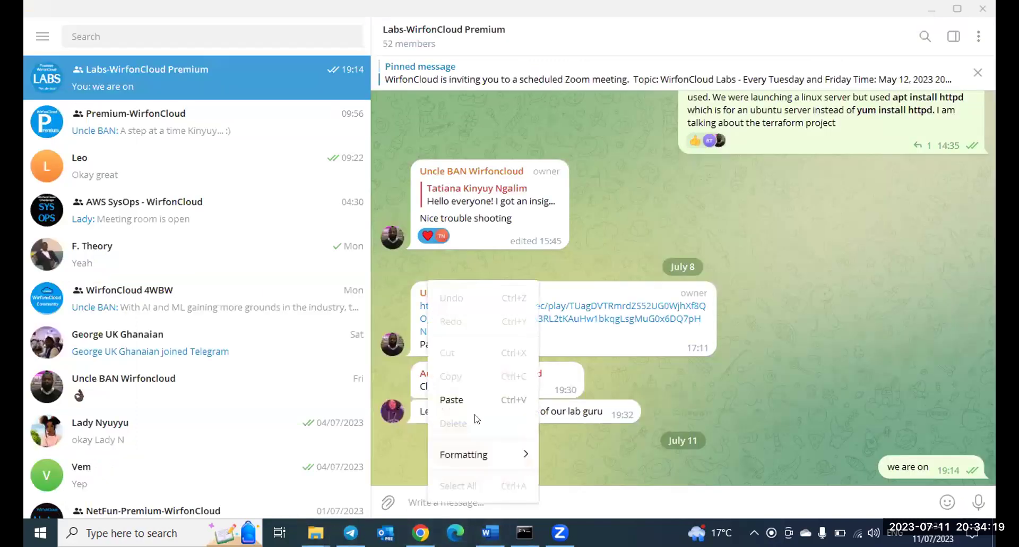
{"action": "left_click", "coordinate": [452, 400]}
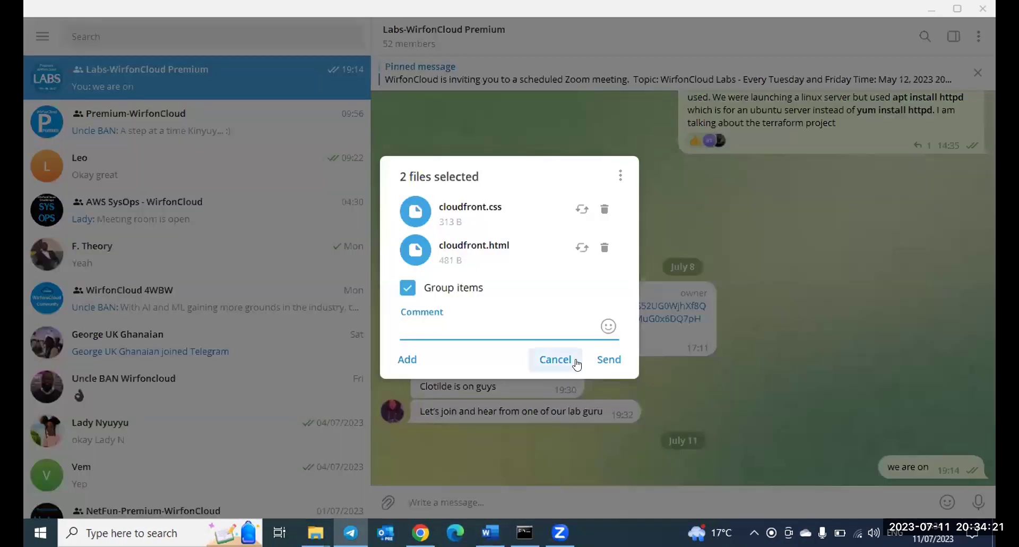
{"action": "left_click", "coordinate": [601, 361]}
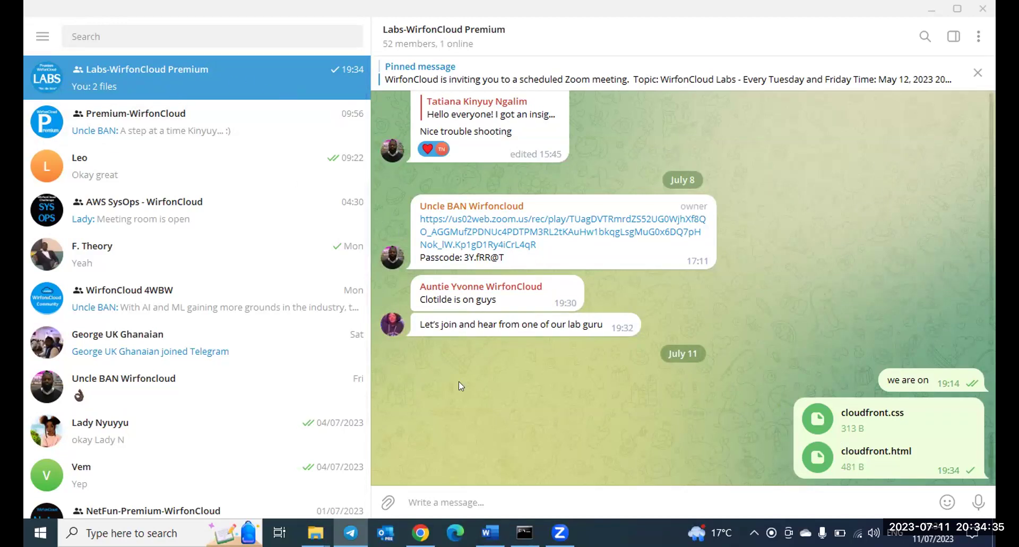
Switch back to the S3 upload page in Chrome and add cloudfront.css and cloudfront.html from the cloudfront-test folder.
{"action": "left_click", "coordinate": [421, 533]}
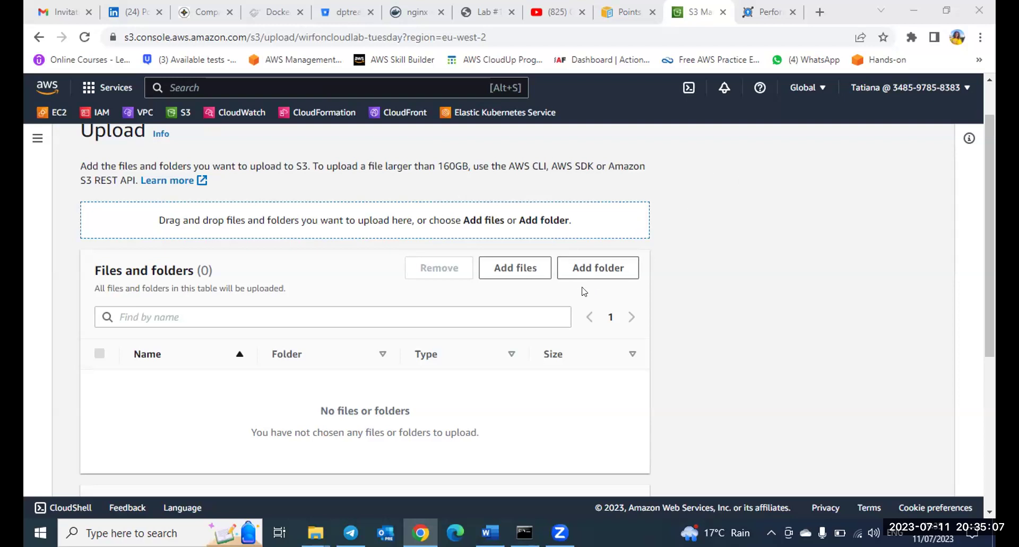
{"action": "left_click", "coordinate": [504, 268]}
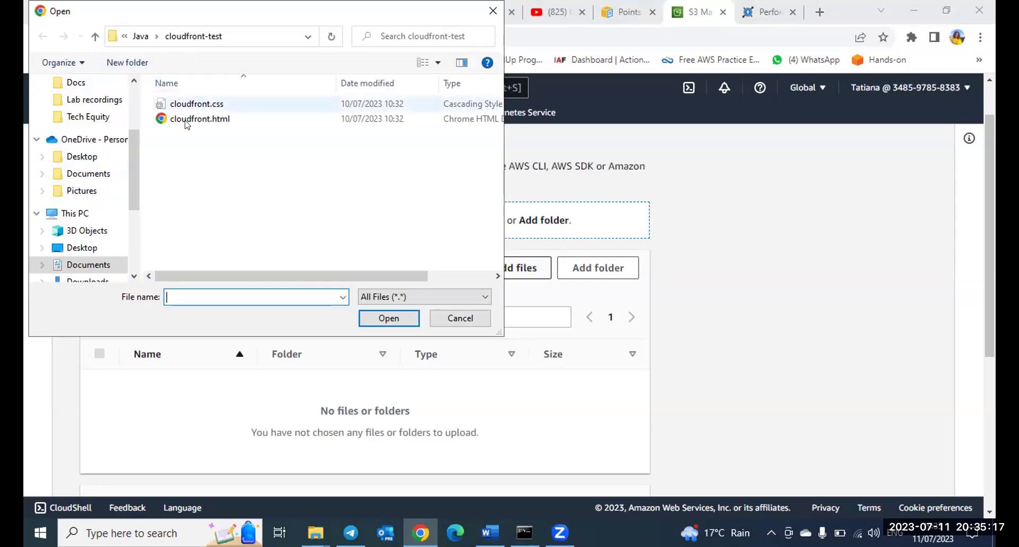
{"action": "left_click", "coordinate": [151, 101]}
{"action": "left_click_drag", "start_coordinate": [180, 110], "coordinate": [224, 124]}
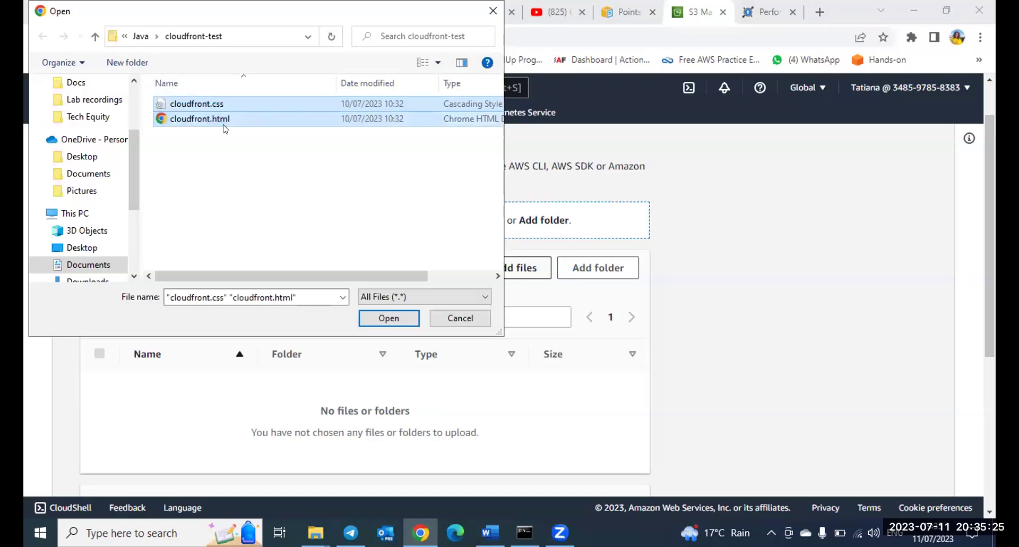
{"action": "left_click", "coordinate": [401, 318]}
Upload the two added files to the bucket and close the upload status page to return to its object list.
{"action": "scroll", "coordinate": [471, 383], "scroll_direction": "down", "scroll_amount": 1}
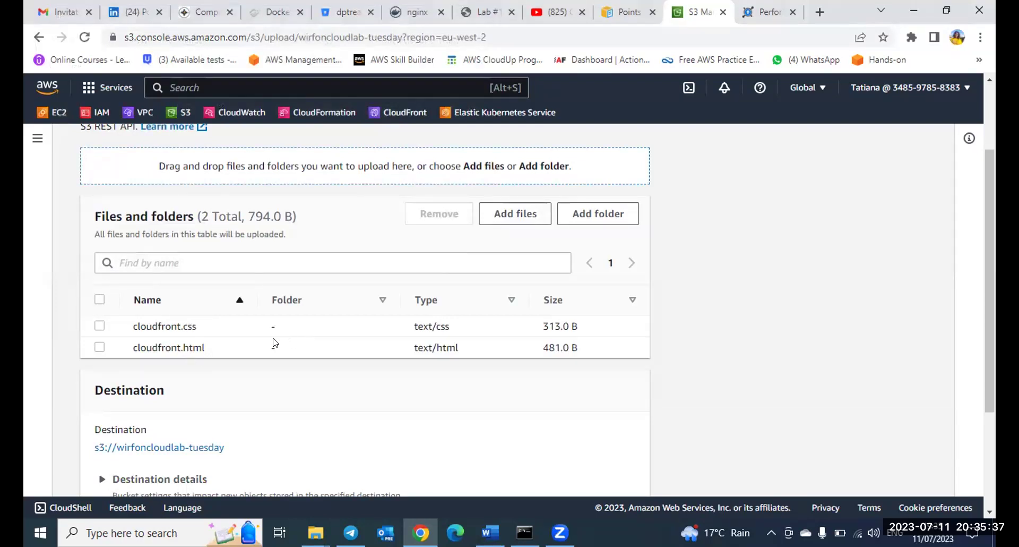
{"action": "scroll", "coordinate": [266, 338], "scroll_direction": "down", "scroll_amount": 1}
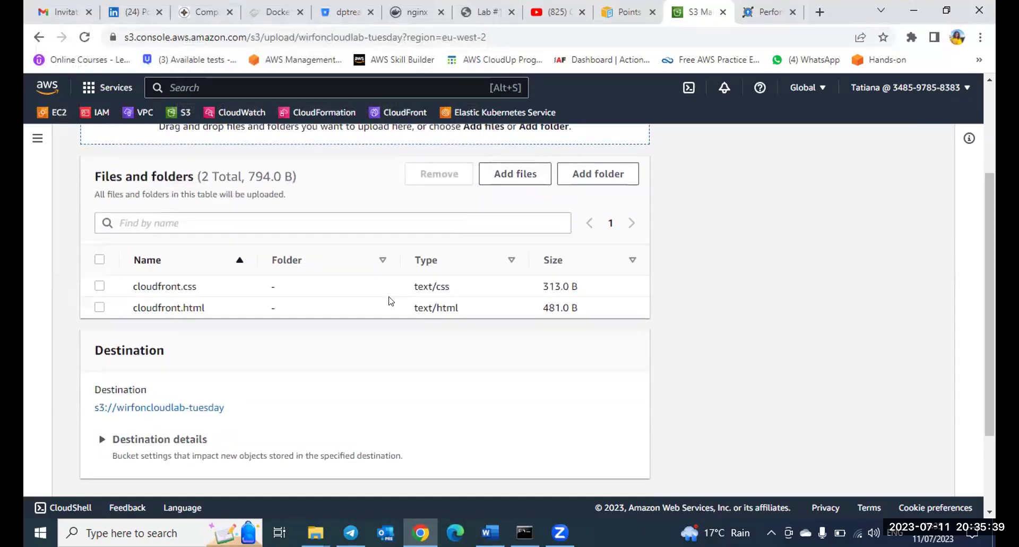
{"action": "scroll", "coordinate": [392, 294], "scroll_direction": "down", "scroll_amount": 2}
{"action": "scroll", "coordinate": [391, 294], "scroll_direction": "down", "scroll_amount": 1}
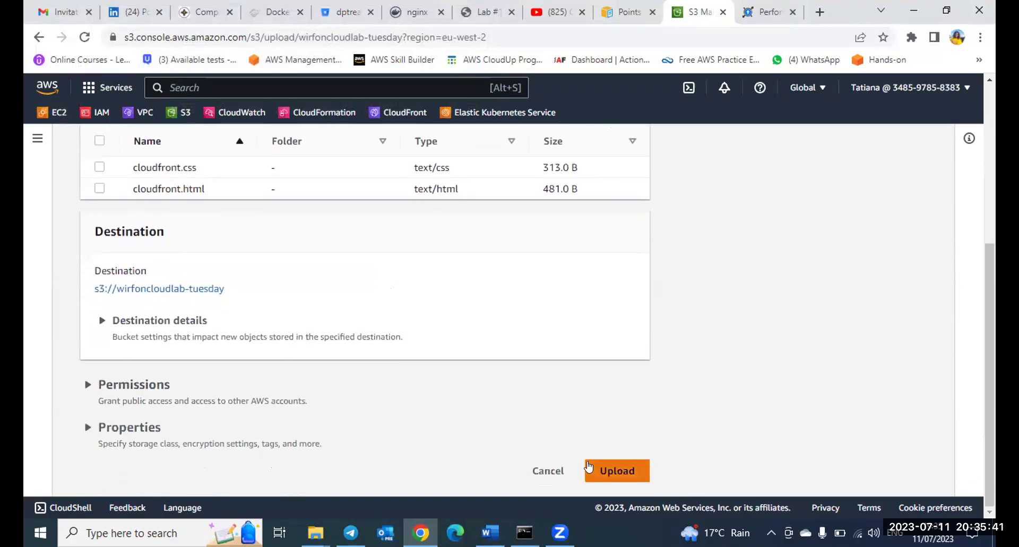
{"action": "left_click", "coordinate": [610, 472]}
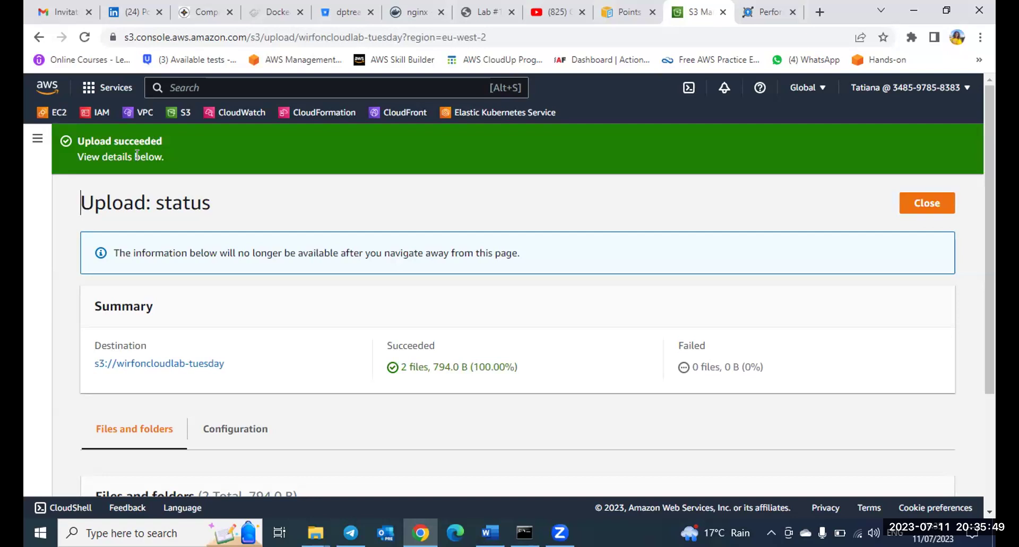
{"action": "left_click", "coordinate": [927, 204]}
{"action": "scroll", "coordinate": [646, 266], "scroll_direction": "down", "scroll_amount": 1}
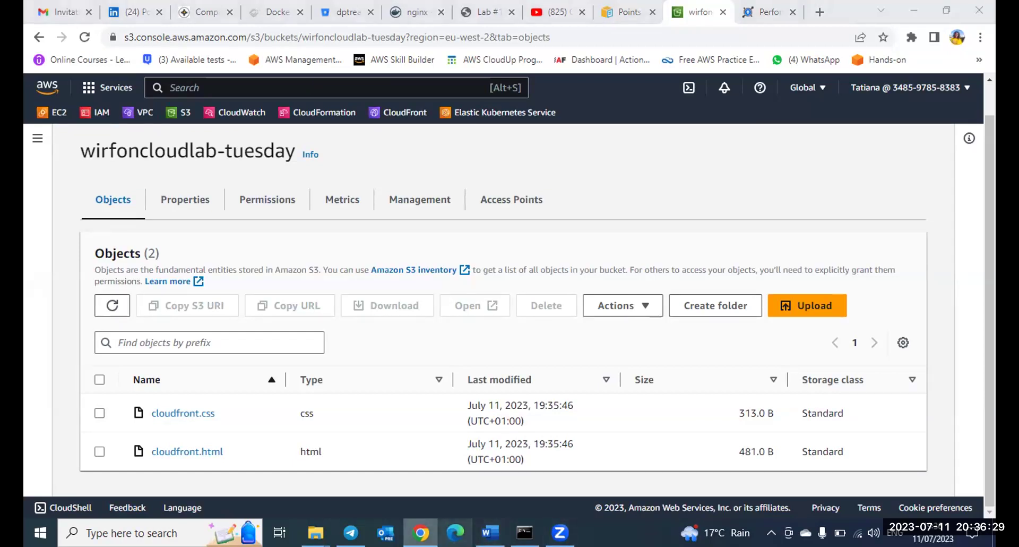
Switch to Telegram and browse for an attachment for the Labs-WirfonCloud Premium group in Documents\Cloud-Wirfon\My-codes\Java\cloudfront-test.
{"action": "left_click", "coordinate": [349, 495]}
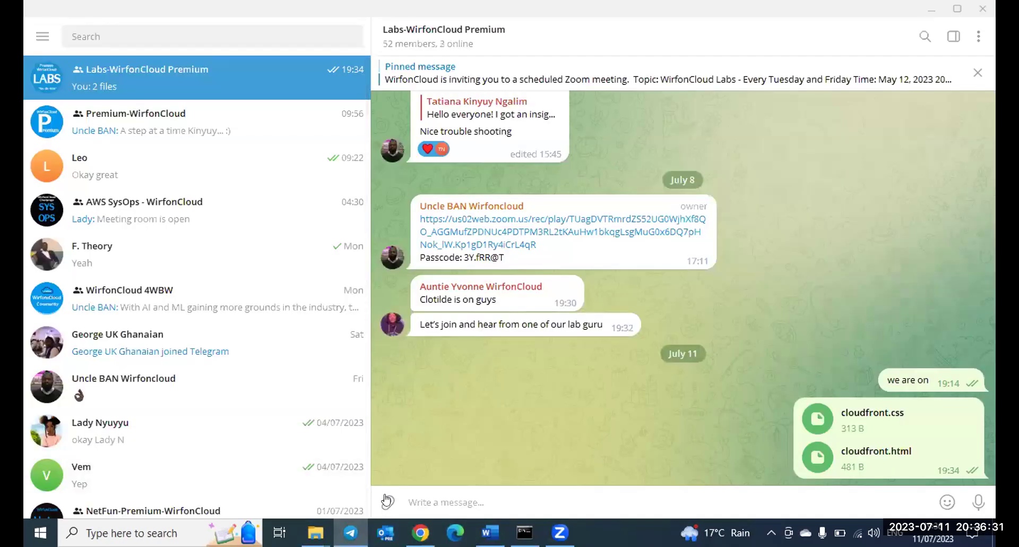
{"action": "left_click", "coordinate": [386, 500]}
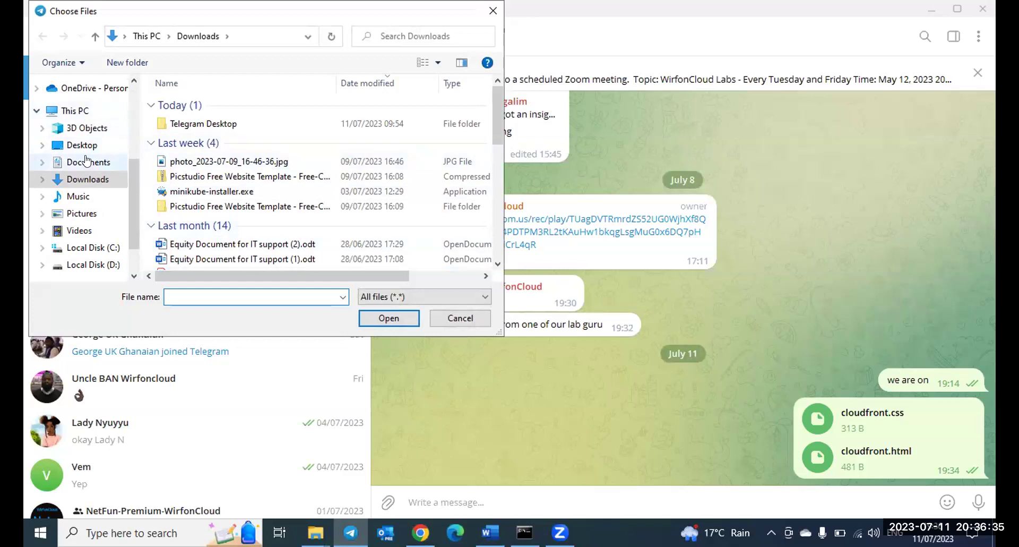
{"action": "left_click", "coordinate": [88, 166]}
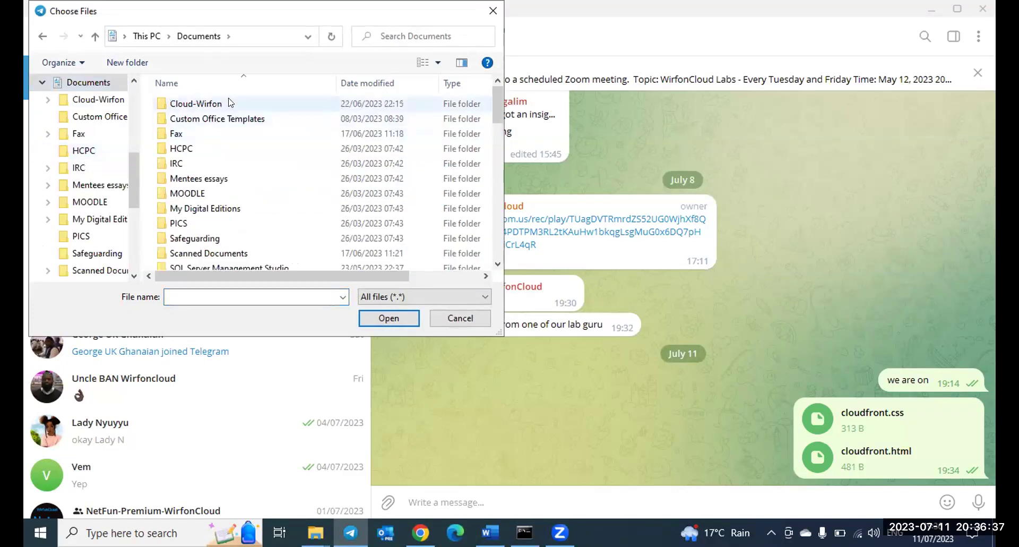
{"action": "double_click", "coordinate": [230, 102]}
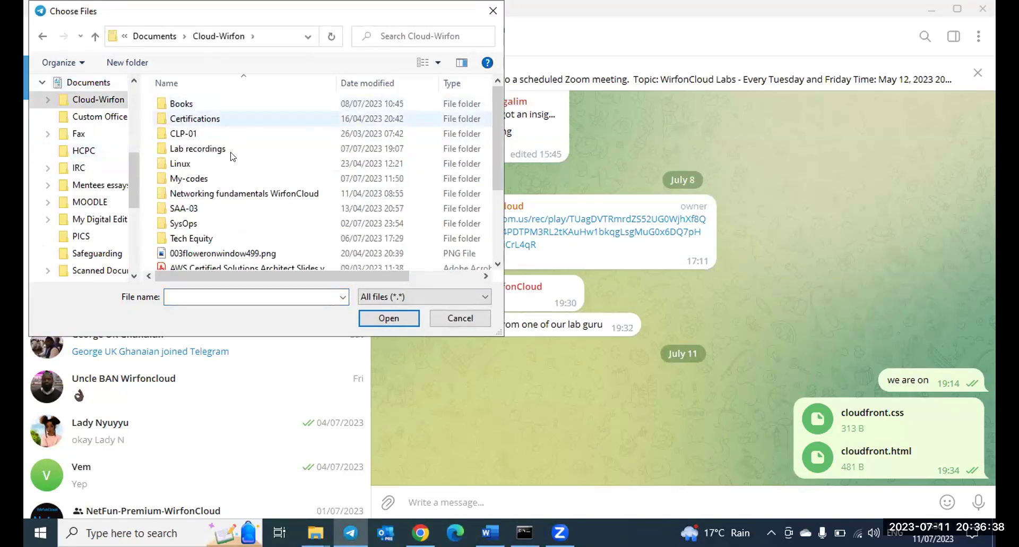
{"action": "left_click", "coordinate": [195, 180]}
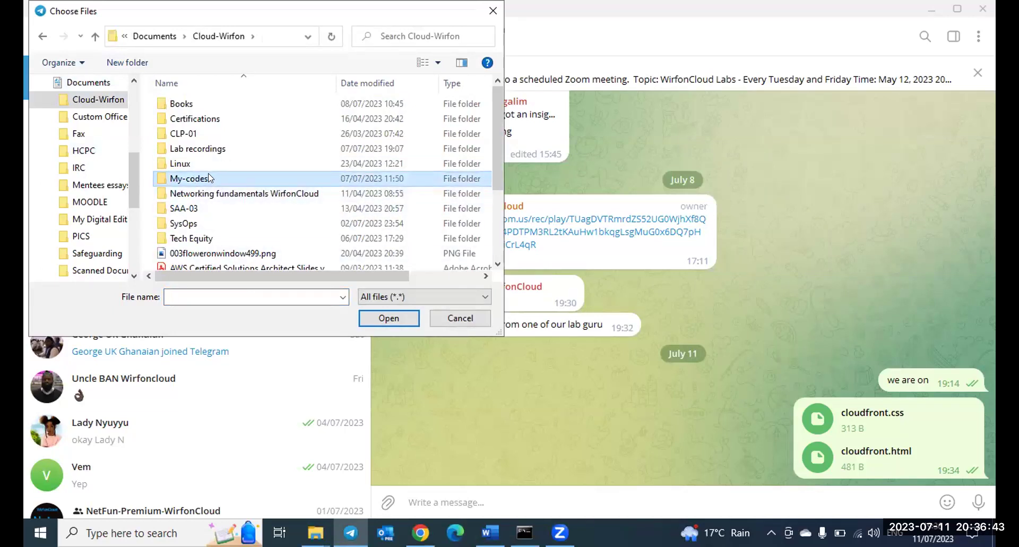
{"action": "double_click", "coordinate": [210, 178]}
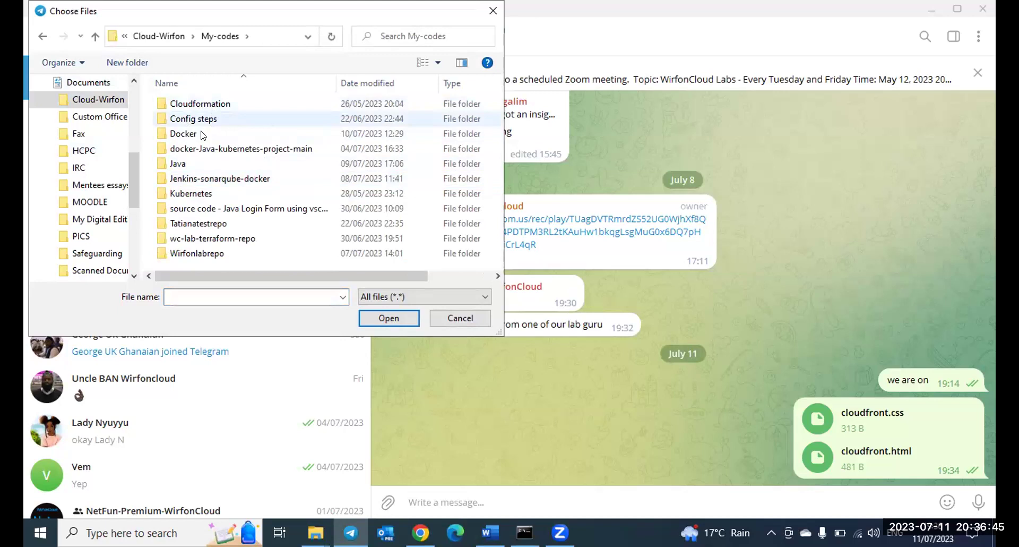
{"action": "double_click", "coordinate": [176, 163]}
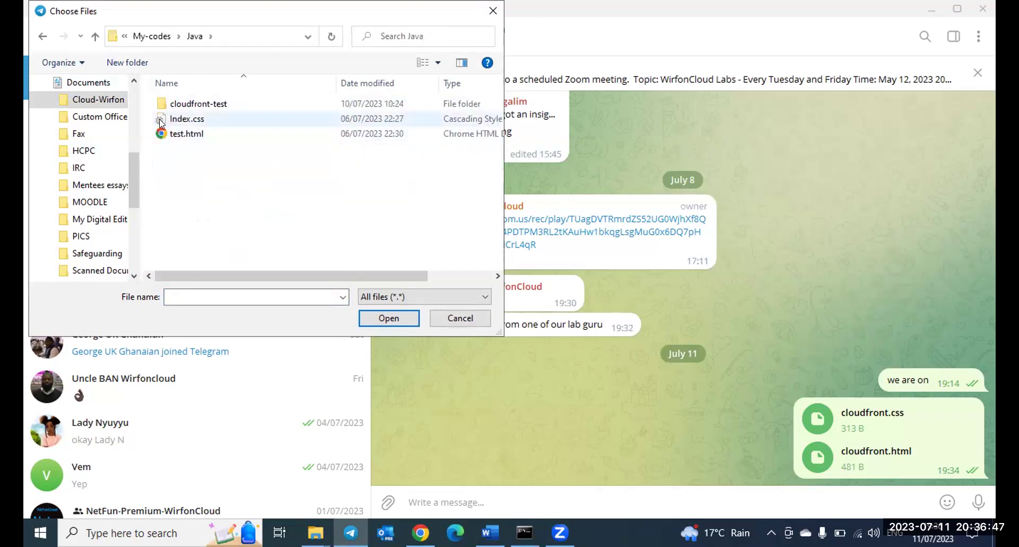
{"action": "double_click", "coordinate": [162, 104]}
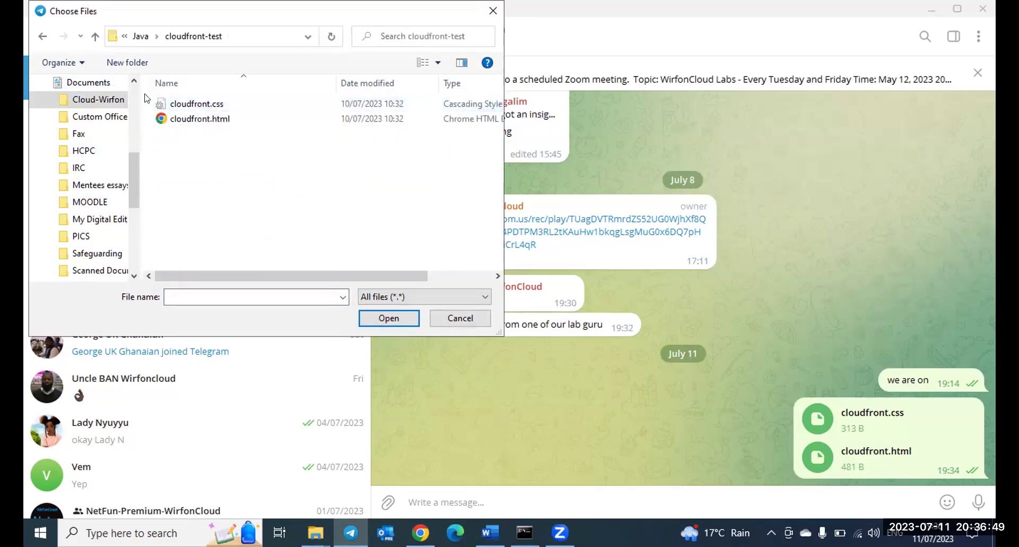
Attach cloudfront.css and cloudfront.html together and send them to the Labs-WirfonCloud Premium group.
{"action": "left_click_drag", "start_coordinate": [146, 97], "coordinate": [197, 127]}
{"action": "left_click", "coordinate": [395, 323]}
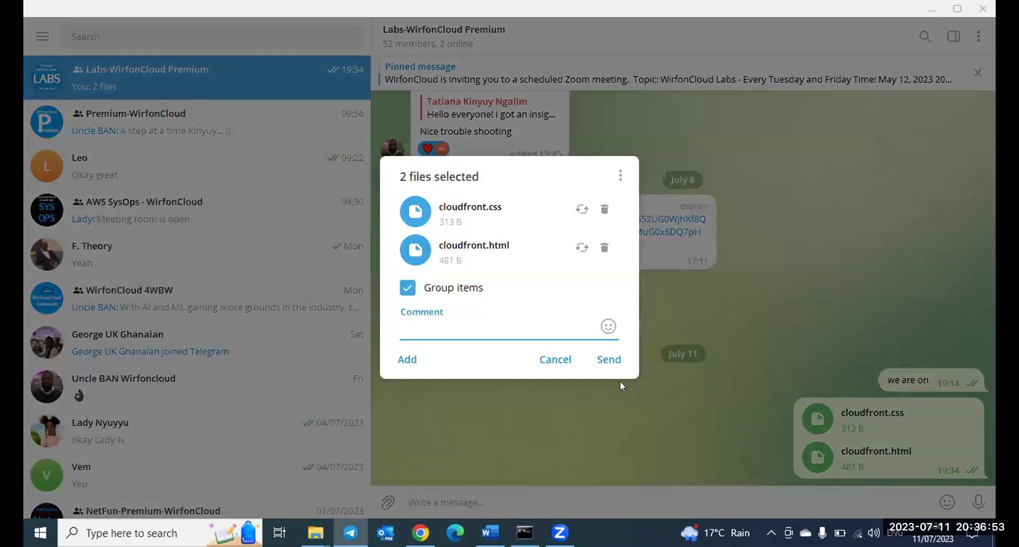
{"action": "left_click", "coordinate": [609, 360]}
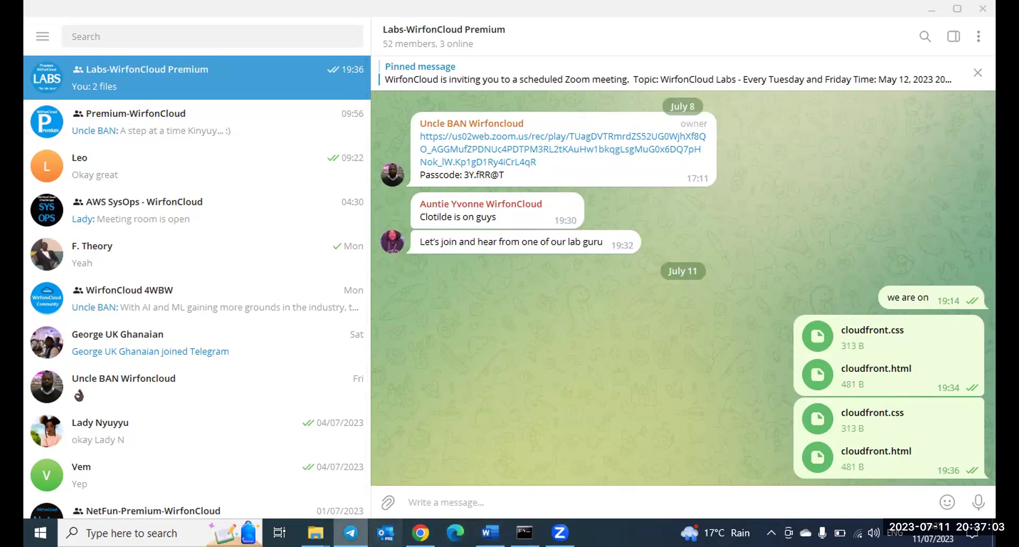
Switch to Chrome and reopen the wirfoncloudlab-tuesday bucket from the S3 bucket list.
{"action": "mouse_move", "coordinate": [350, 532]}
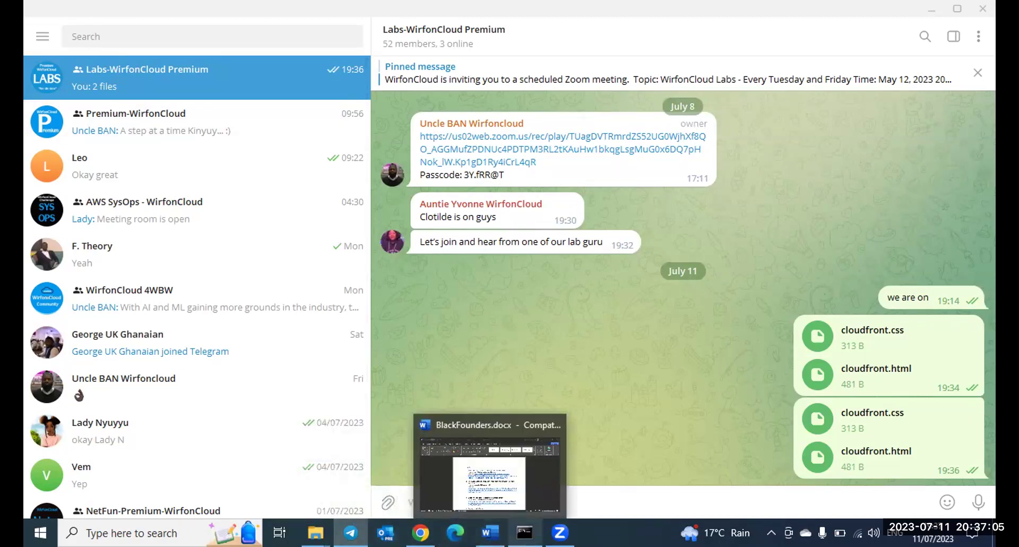
{"action": "mouse_move", "coordinate": [421, 532]}
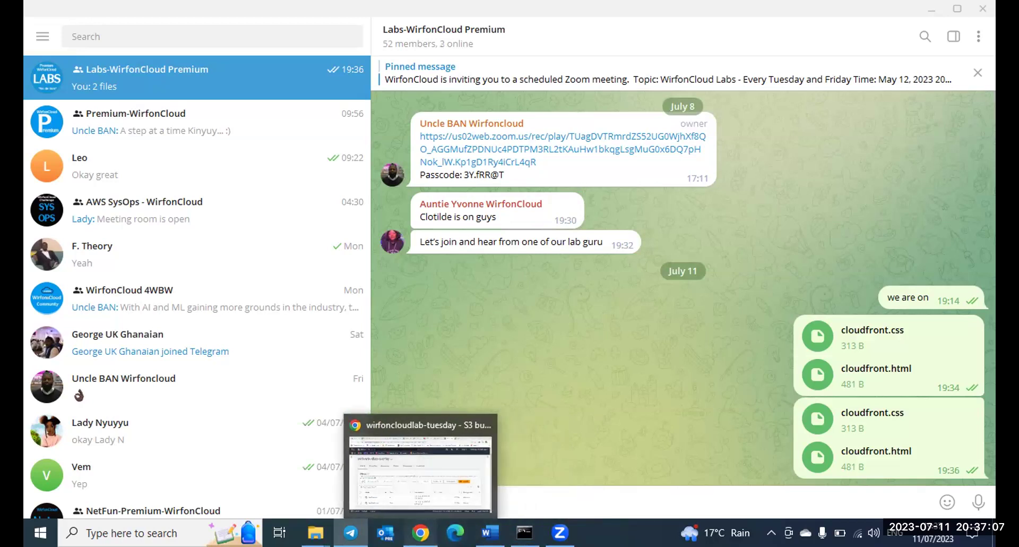
{"action": "left_click", "coordinate": [420, 533]}
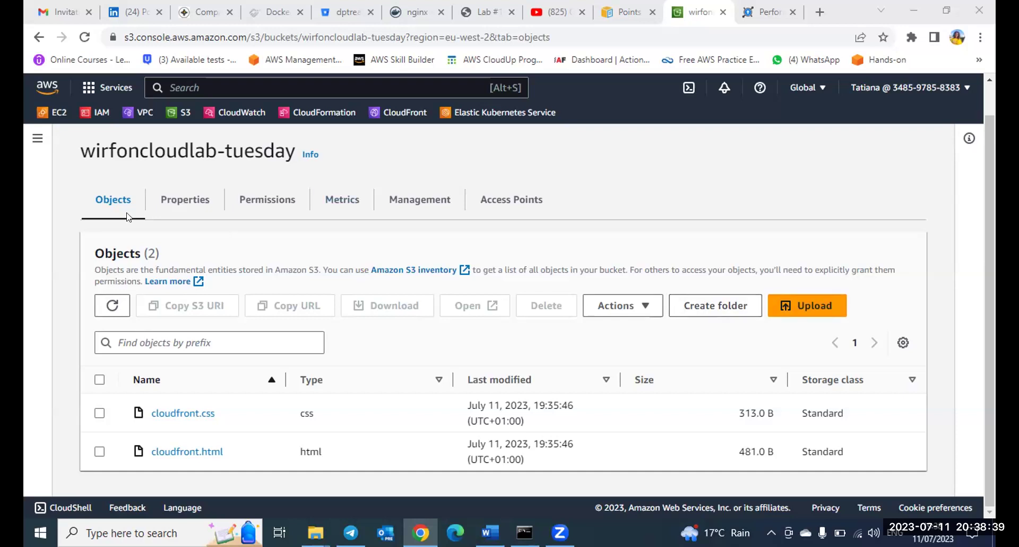
{"action": "scroll", "coordinate": [178, 146], "scroll_direction": "up", "scroll_amount": 1}
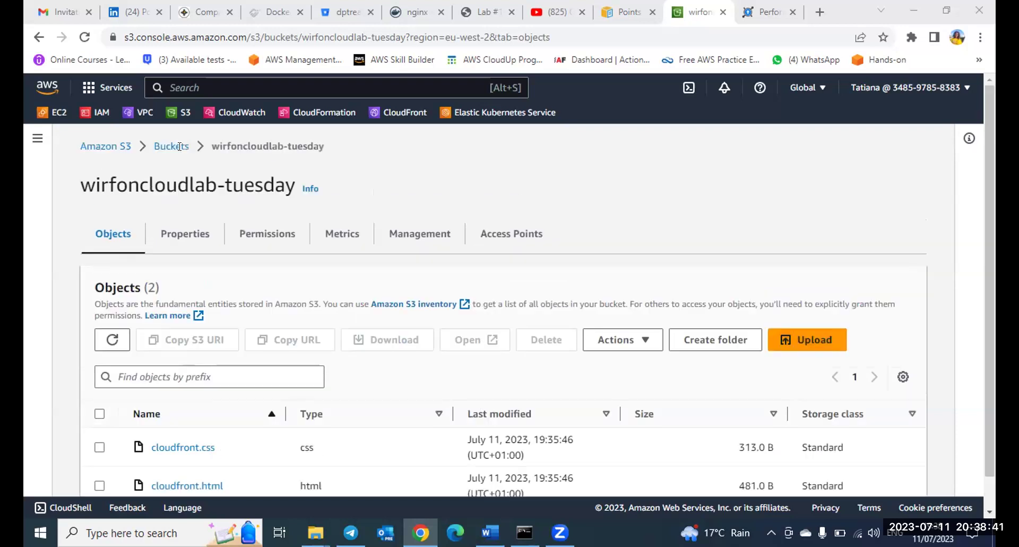
{"action": "left_click", "coordinate": [178, 146]}
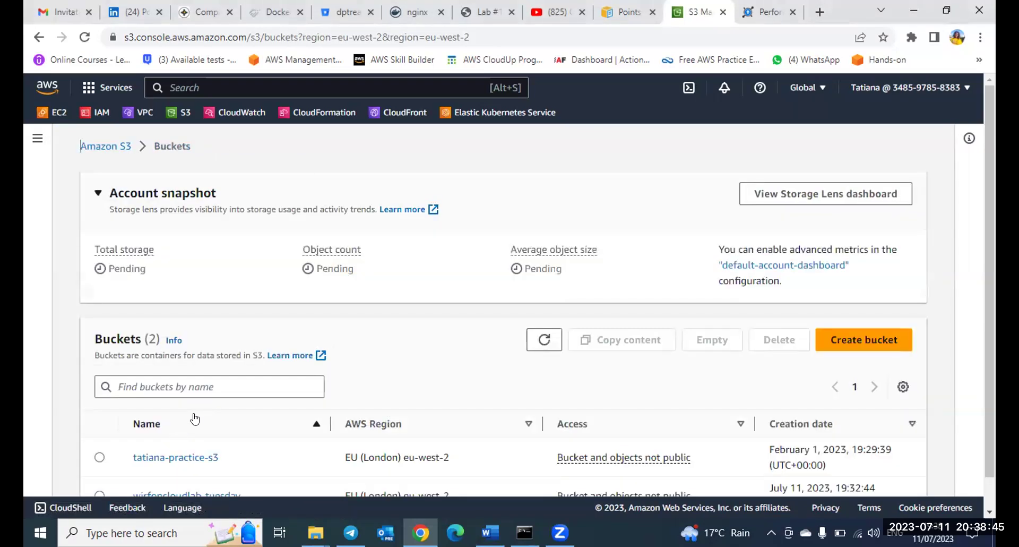
{"action": "scroll", "coordinate": [194, 419], "scroll_direction": "down", "scroll_amount": 1}
{"action": "left_click", "coordinate": [170, 464]}
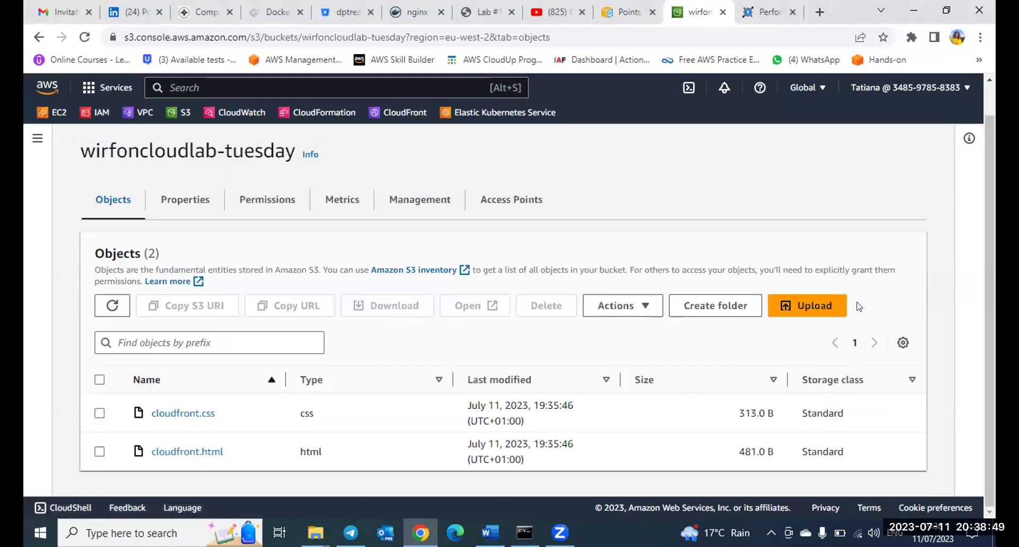
Review the bucket's upload page down to its destination, permissions and properties sections, then return to the object list without uploading.
{"action": "left_click", "coordinate": [795, 304]}
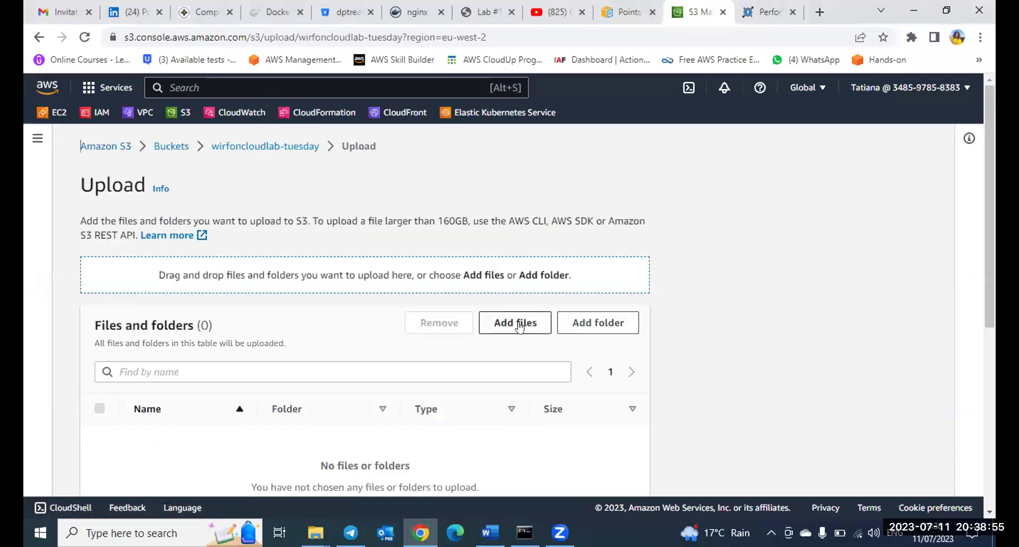
{"action": "scroll", "coordinate": [864, 352], "scroll_direction": "down", "scroll_amount": 2}
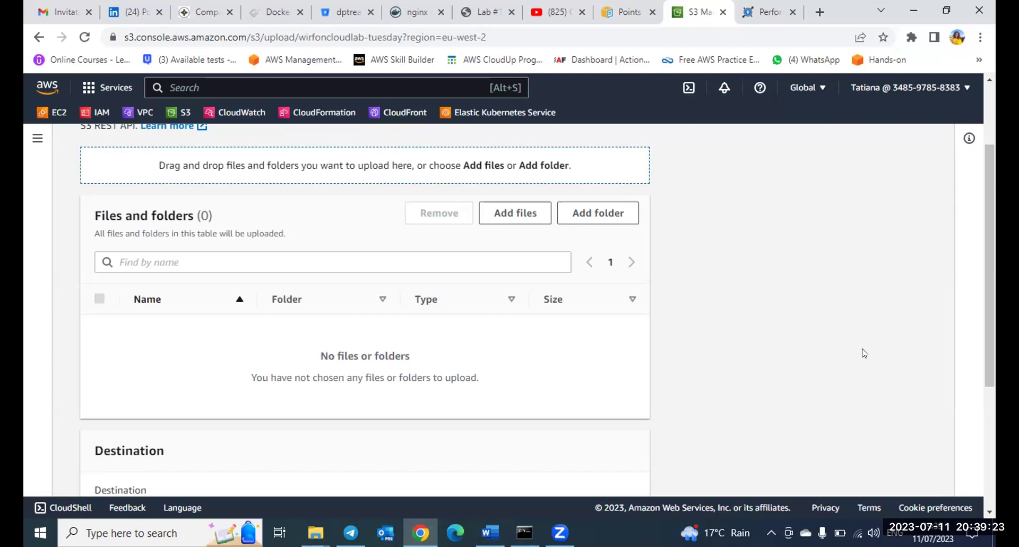
{"action": "scroll", "coordinate": [778, 435], "scroll_direction": "down", "scroll_amount": 4}
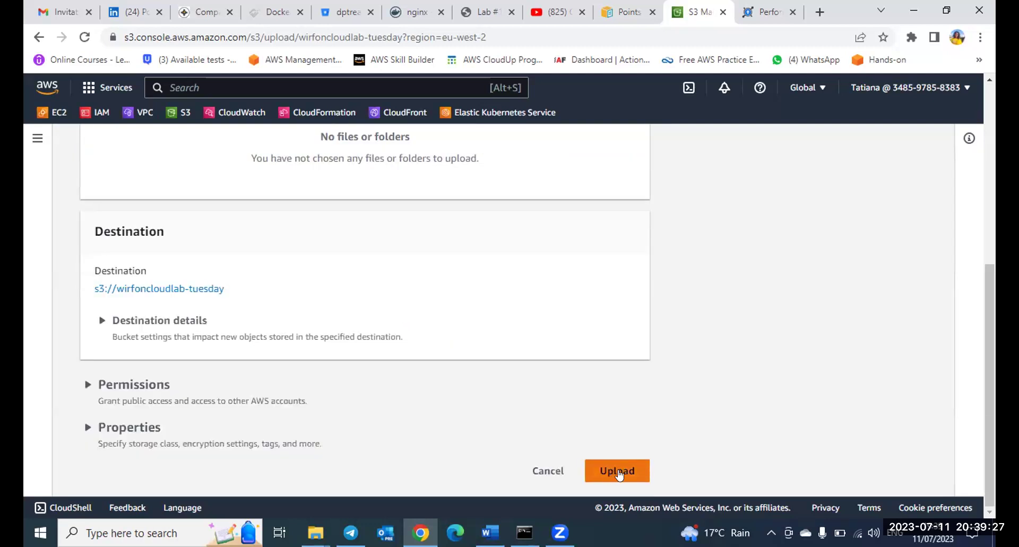
{"action": "scroll", "coordinate": [400, 333], "scroll_direction": "up", "scroll_amount": 4}
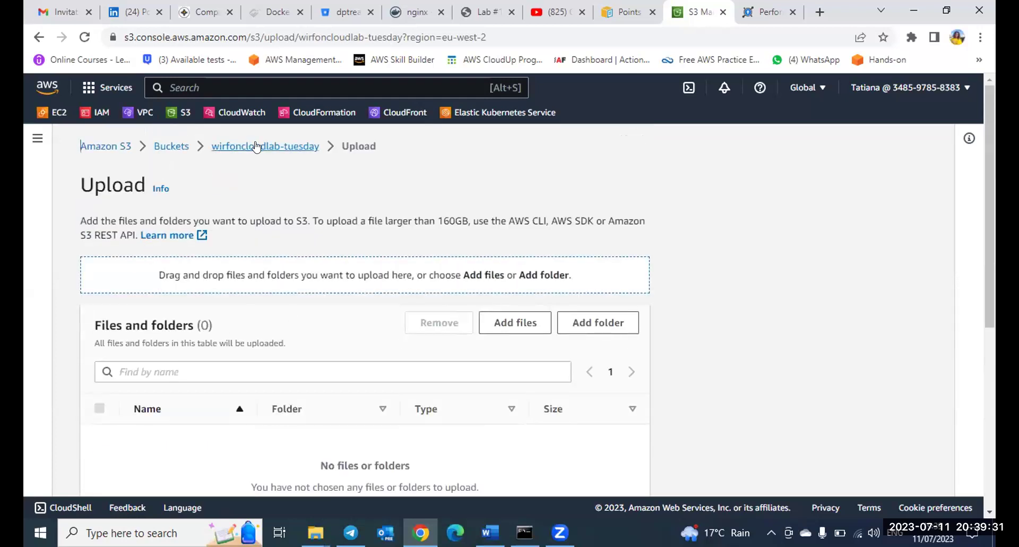
{"action": "left_click", "coordinate": [247, 148]}
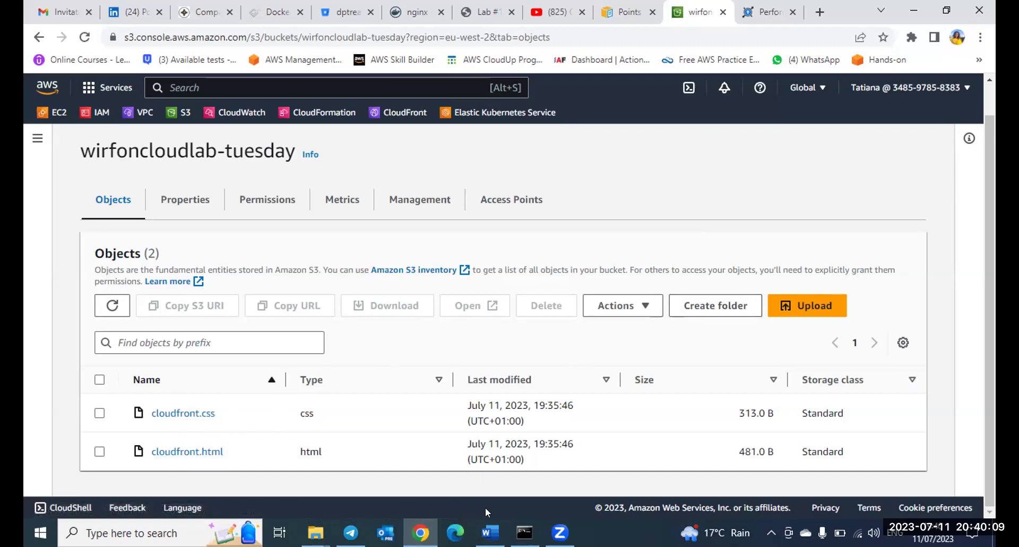
Switch to the File Explorer window showing cloudfront-test, go to Downloads and copy photo_2023-07-09_16-46-36.jpg.
{"action": "mouse_move", "coordinate": [421, 533]}
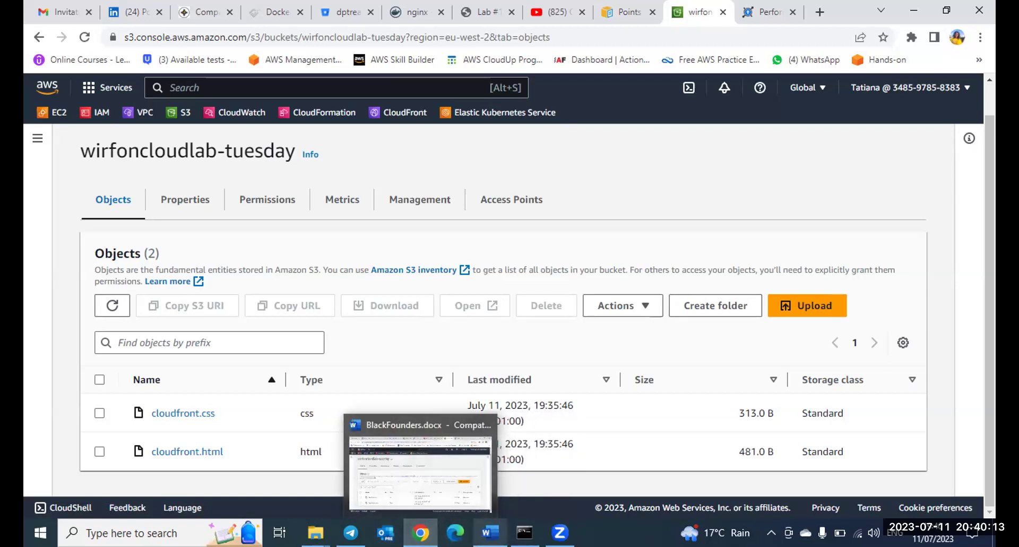
{"action": "mouse_move", "coordinate": [490, 532]}
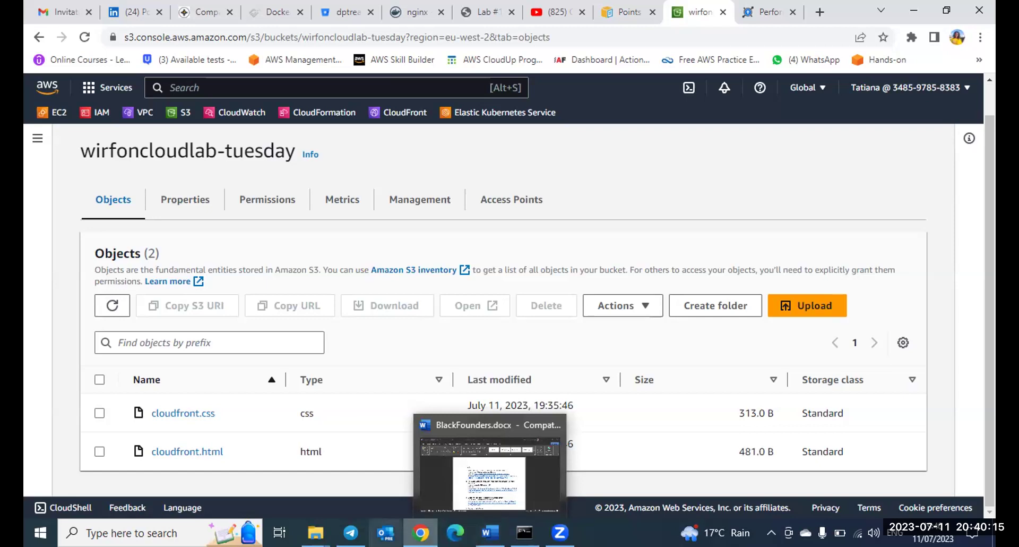
{"action": "left_click", "coordinate": [351, 533]}
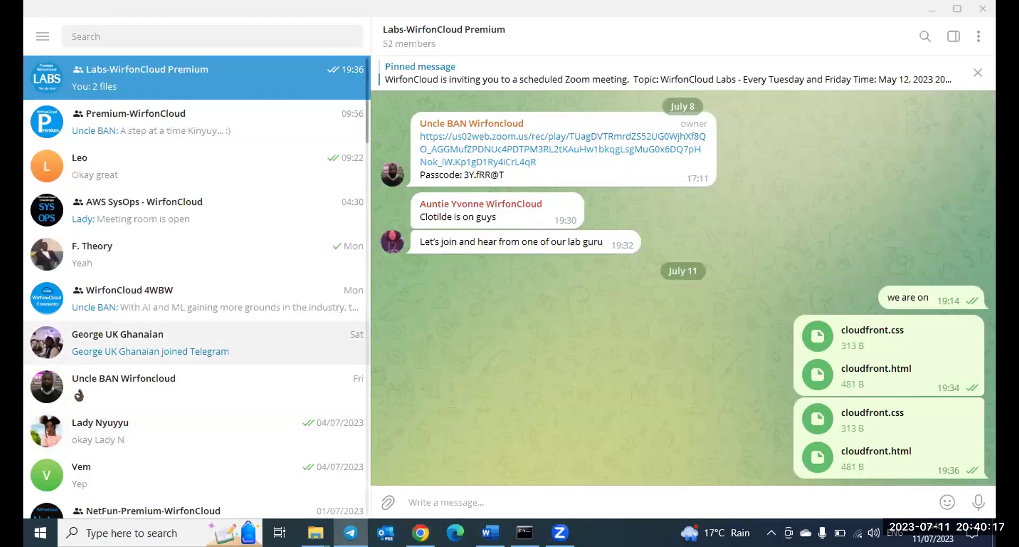
{"action": "mouse_move", "coordinate": [316, 532]}
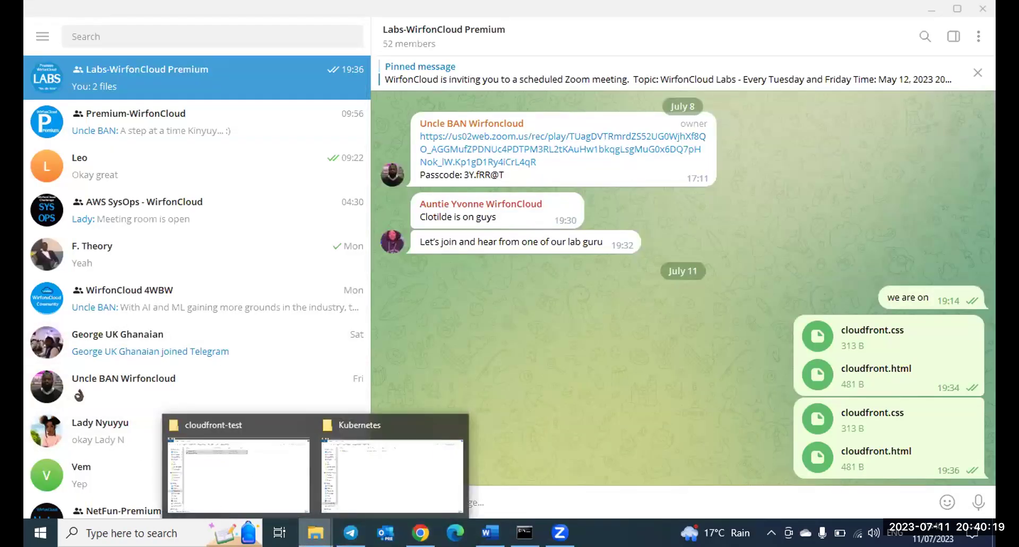
{"action": "left_click", "coordinate": [223, 476]}
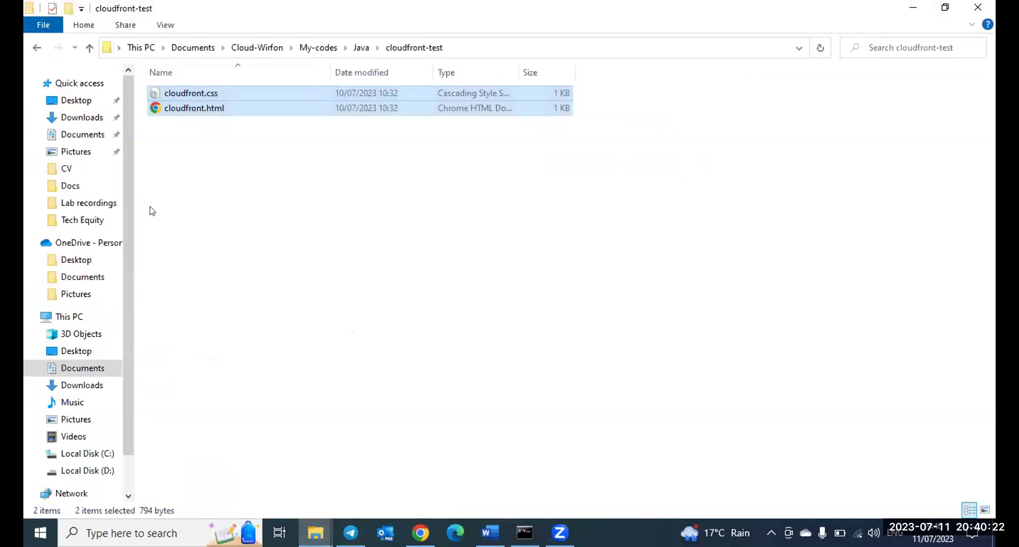
{"action": "left_click", "coordinate": [75, 117]}
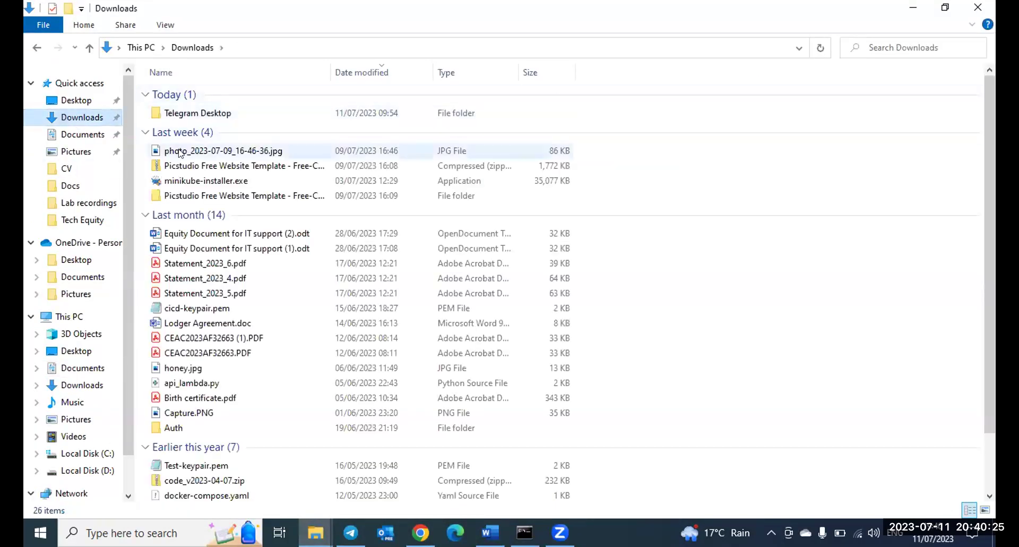
{"action": "double_click", "coordinate": [181, 148]}
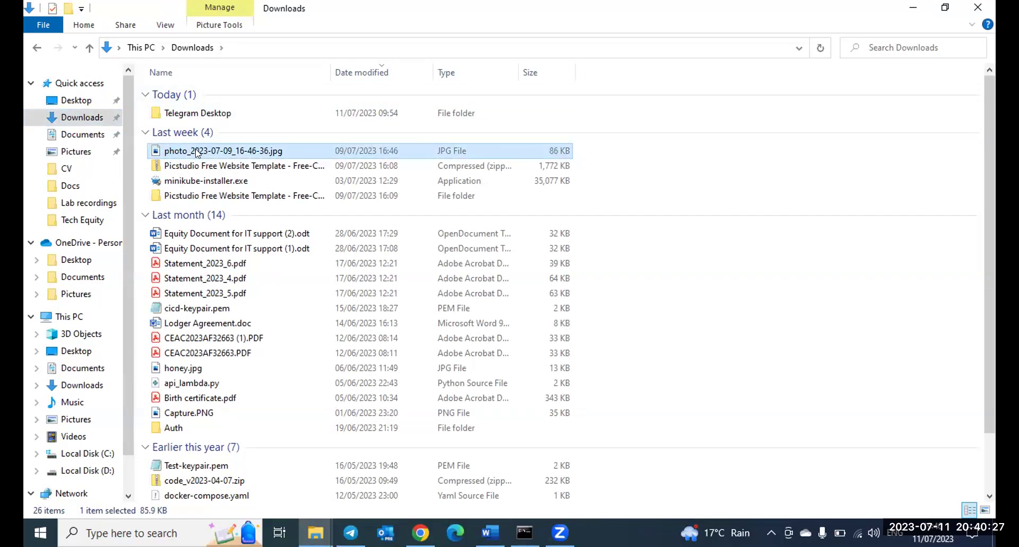
{"action": "right_click", "coordinate": [186, 150]}
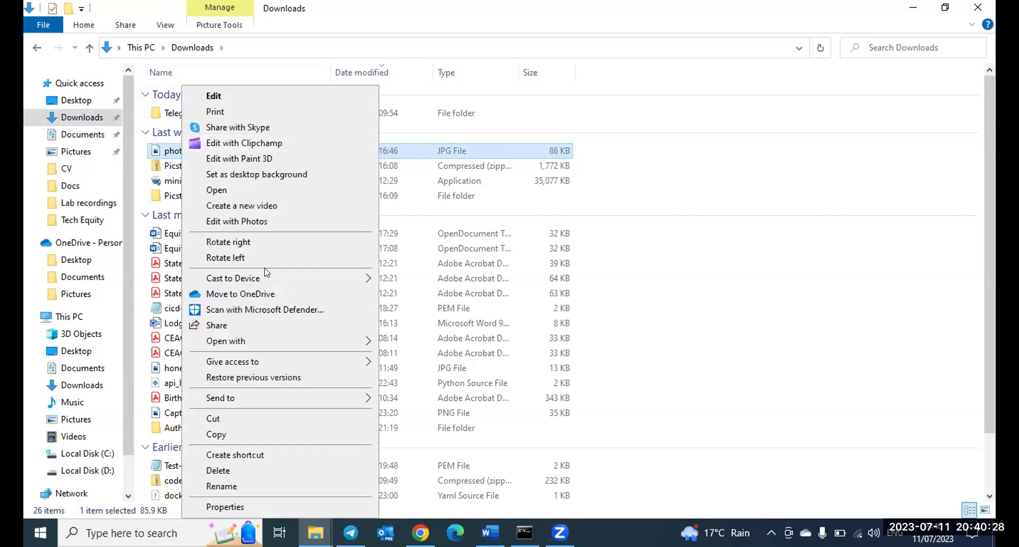
{"action": "left_click", "coordinate": [216, 433]}
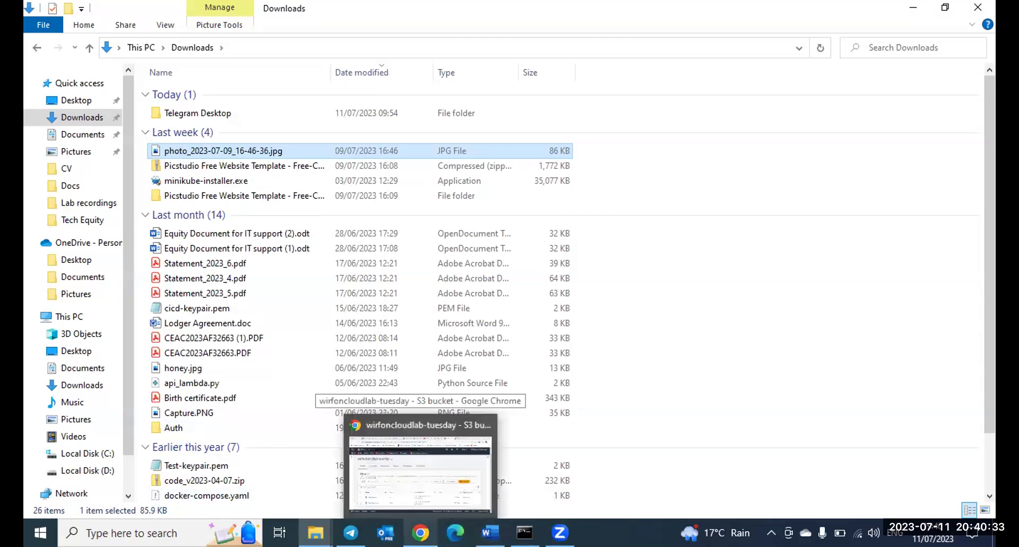
Switch to Telegram, paste the copied photo into the Labs-WirfonCloud Premium chat and send it as a compressed image.
{"action": "mouse_move", "coordinate": [350, 533]}
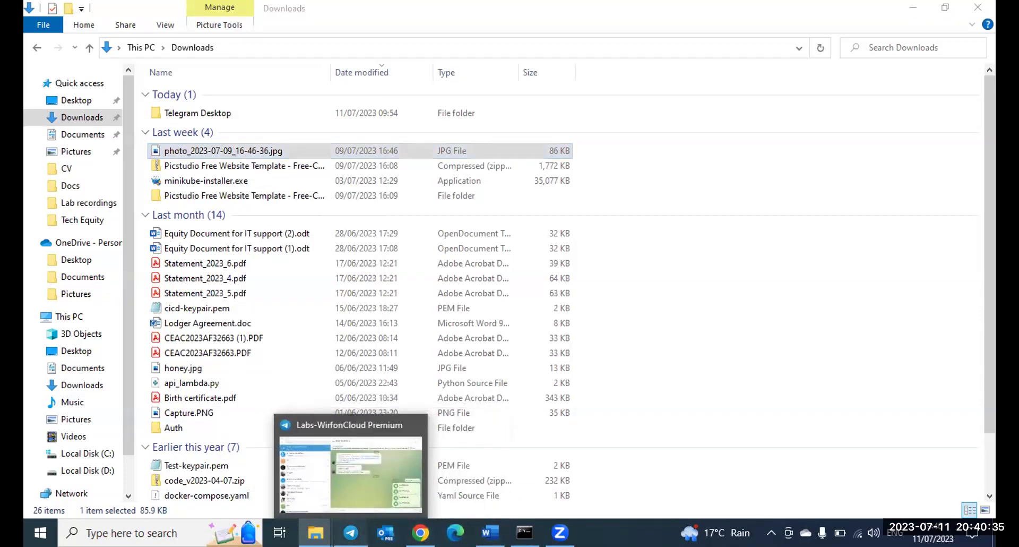
{"action": "left_click", "coordinate": [419, 500]}
{"action": "right_click", "coordinate": [412, 501]}
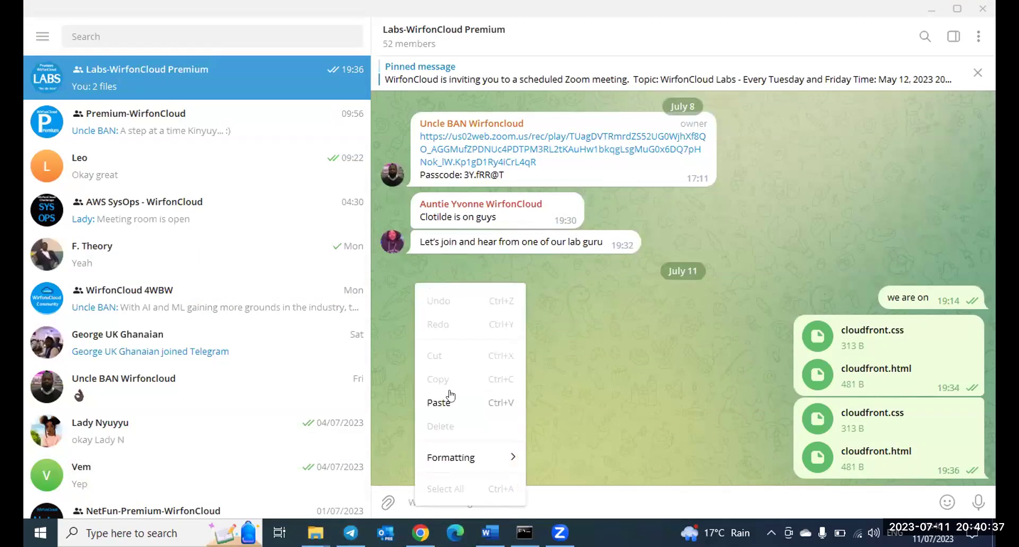
{"action": "left_click", "coordinate": [440, 404]}
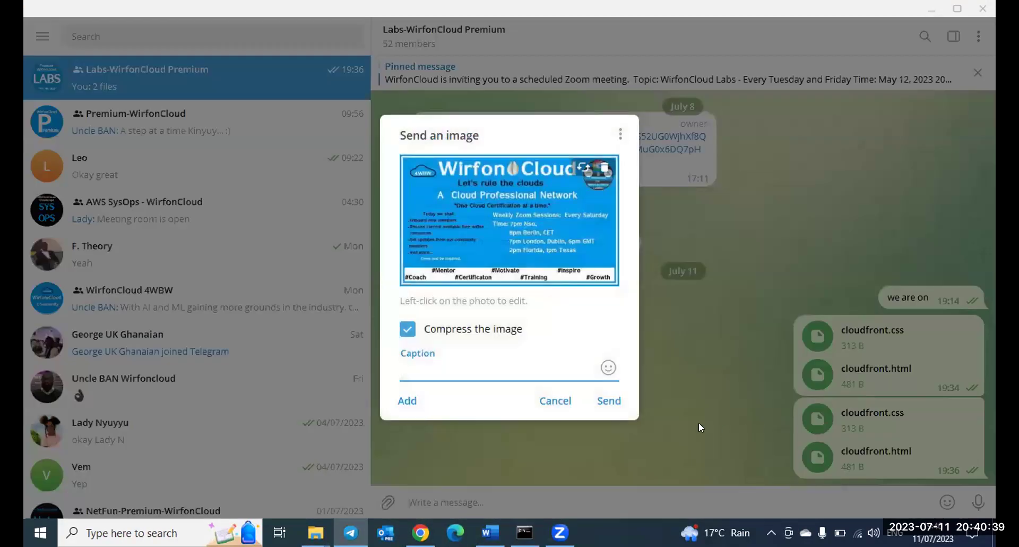
{"action": "left_click", "coordinate": [597, 396]}
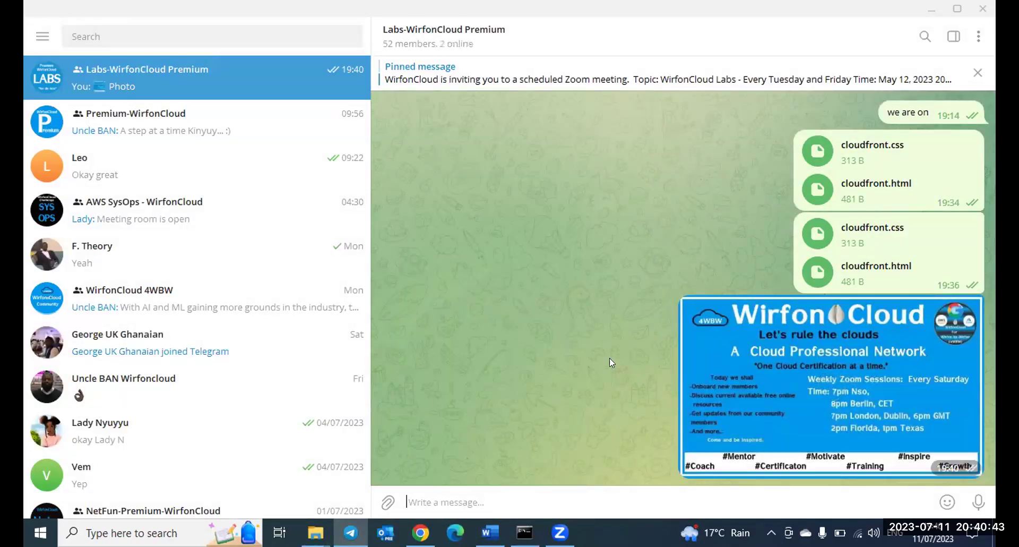
{"action": "scroll", "coordinate": [607, 320], "scroll_direction": "up", "scroll_amount": 1}
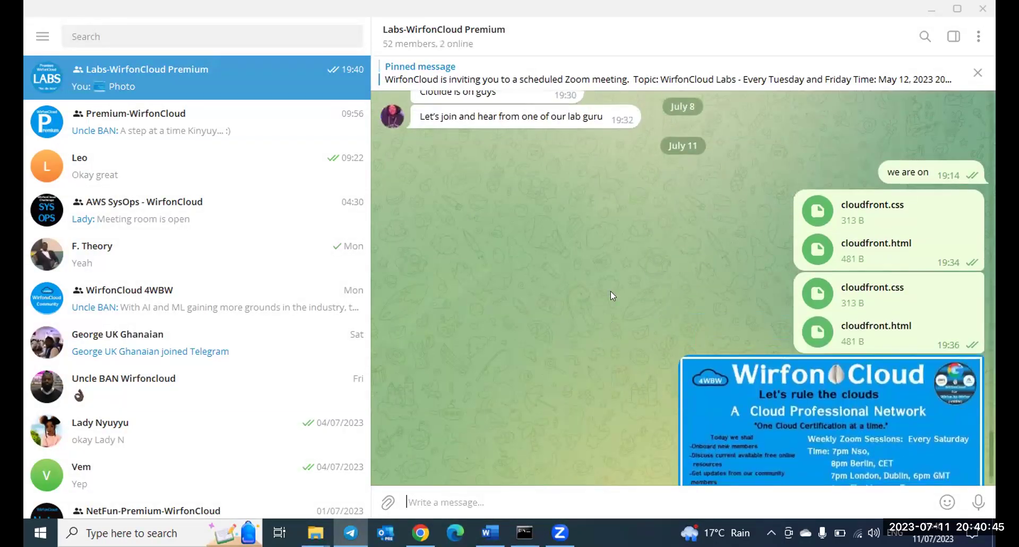
Switch to Chrome, start an upload to the wirfoncloudlab-tuesday bucket and add photo_2023-07-09_16-46-36.jpg from Downloads.
{"action": "scroll", "coordinate": [610, 291], "scroll_direction": "down", "scroll_amount": 1}
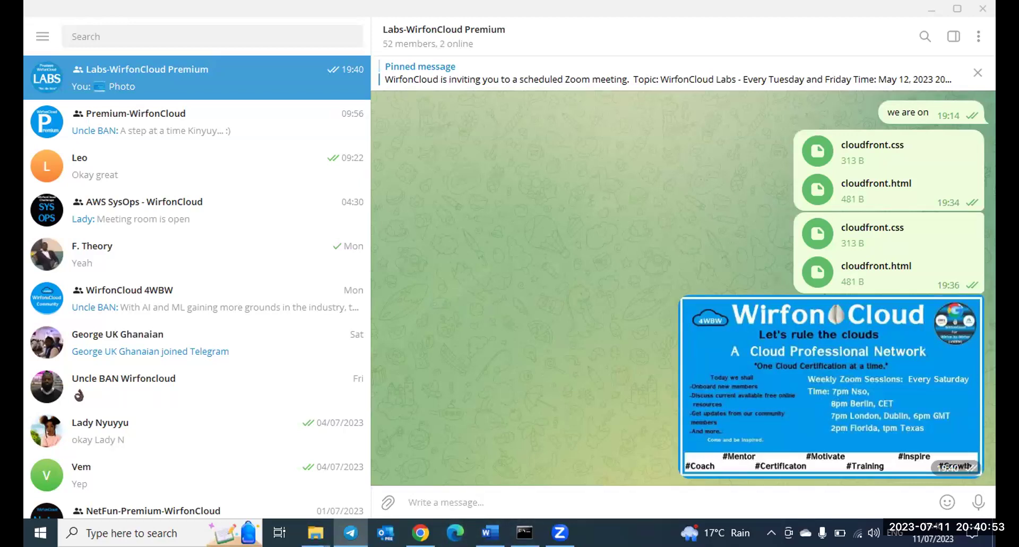
{"action": "left_click", "coordinate": [421, 532]}
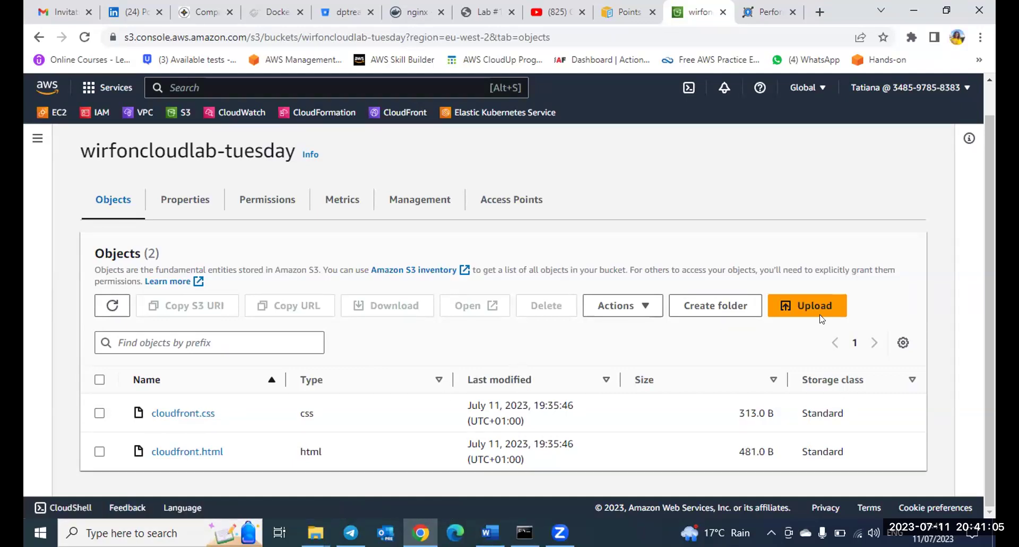
{"action": "left_click", "coordinate": [794, 305]}
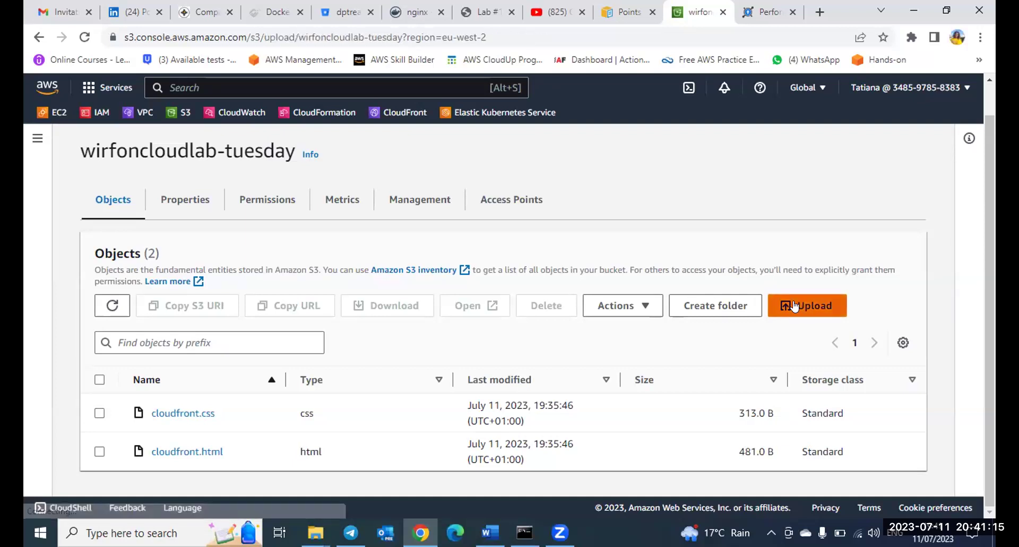
{"action": "left_click", "coordinate": [502, 320]}
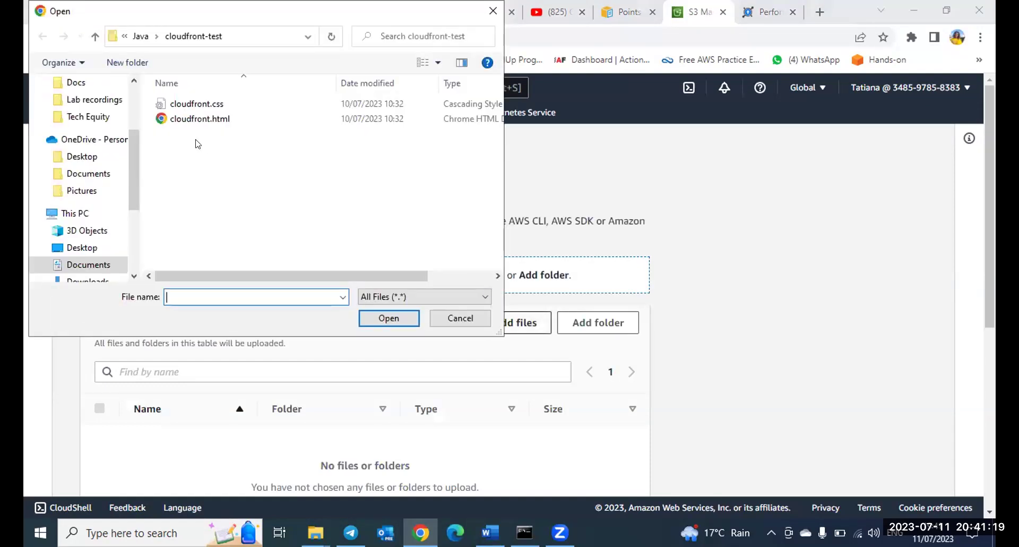
{"action": "scroll", "coordinate": [121, 96], "scroll_direction": "up", "scroll_amount": 2}
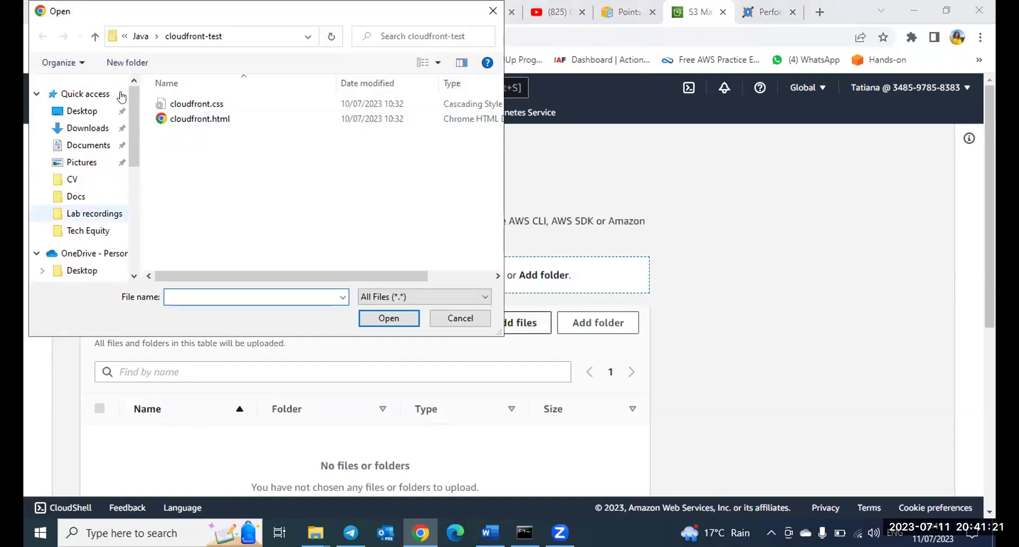
{"action": "left_click", "coordinate": [87, 127]}
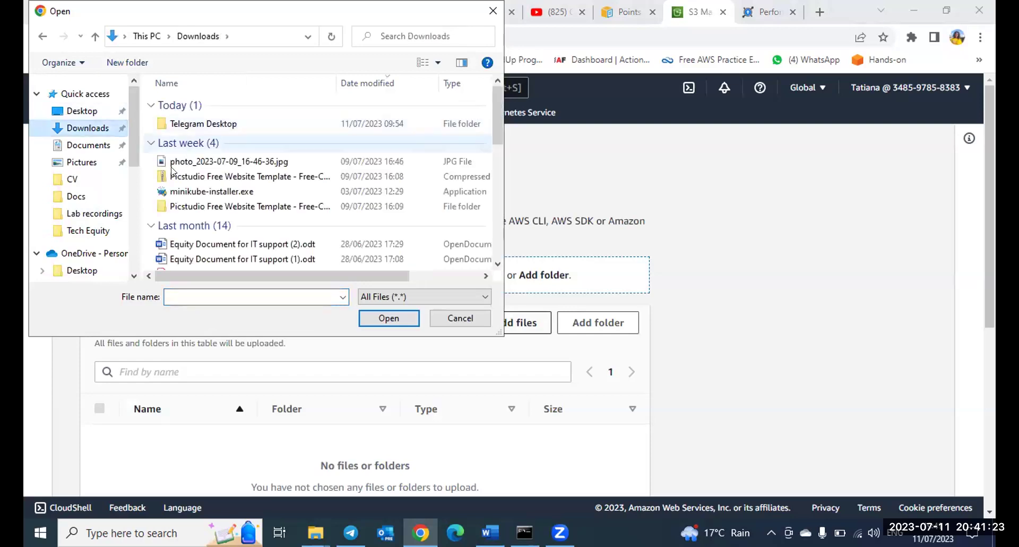
{"action": "left_click", "coordinate": [164, 166]}
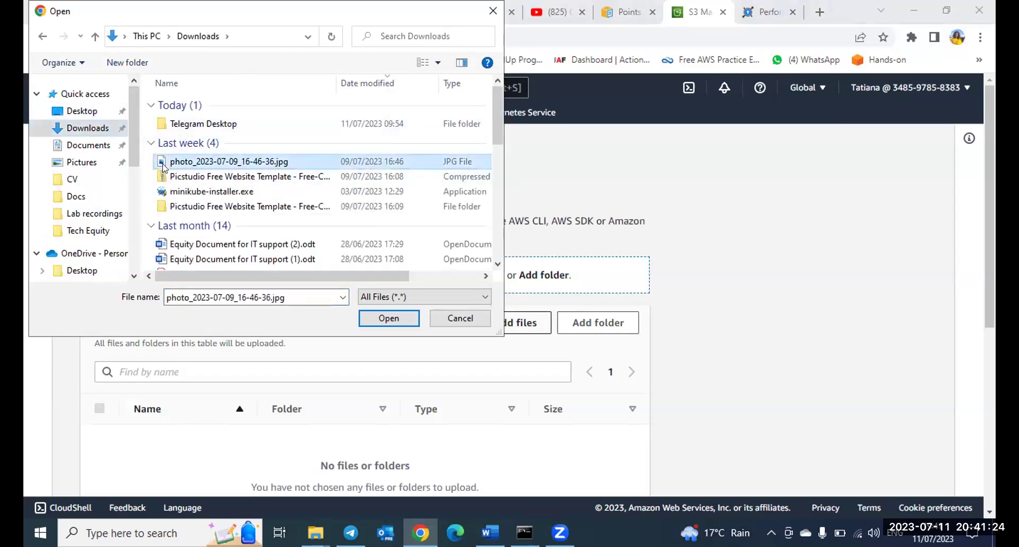
{"action": "left_click", "coordinate": [386, 321]}
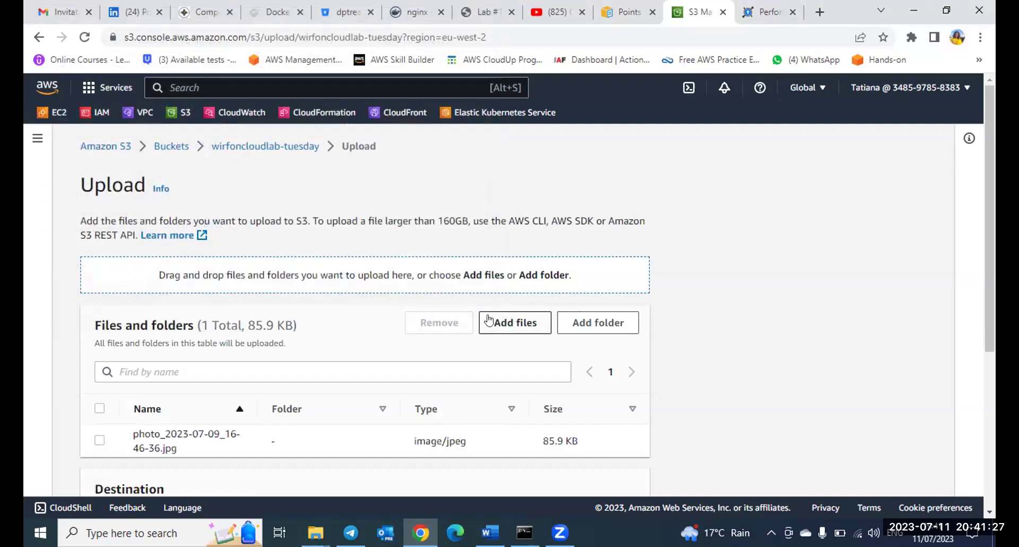
Check the upload's destination, upload the photo to the bucket and close the status page to return to the object list.
{"action": "scroll", "coordinate": [483, 374], "scroll_direction": "down", "scroll_amount": 5}
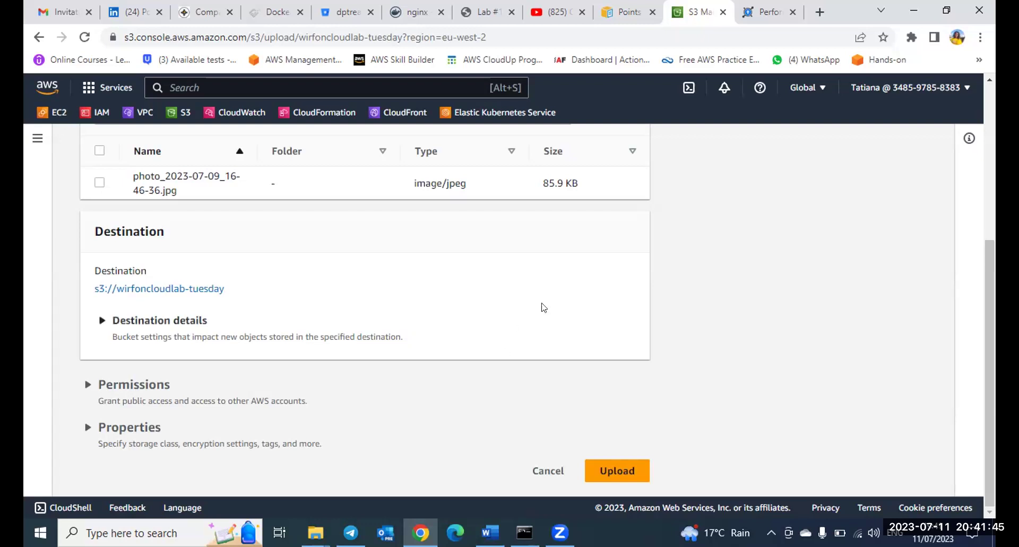
{"action": "scroll", "coordinate": [437, 330], "scroll_direction": "up", "scroll_amount": 3}
{"action": "scroll", "coordinate": [435, 327], "scroll_direction": "down", "scroll_amount": 3}
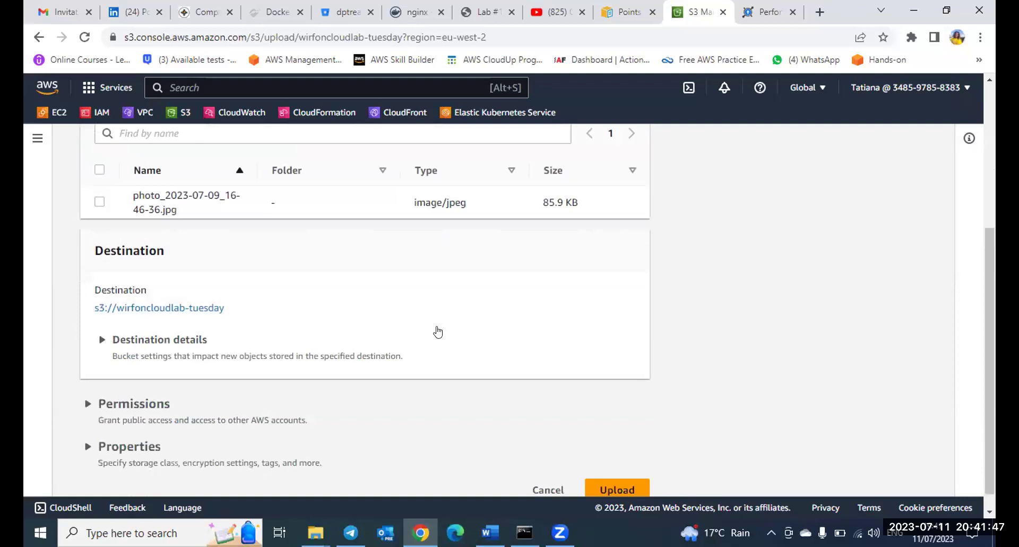
{"action": "left_click", "coordinate": [601, 468]}
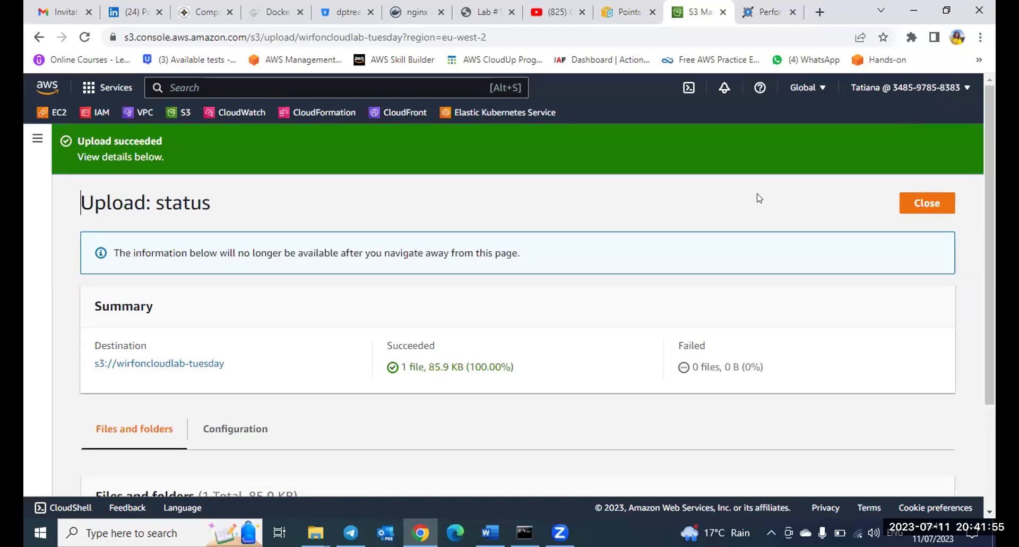
{"action": "left_click", "coordinate": [917, 203]}
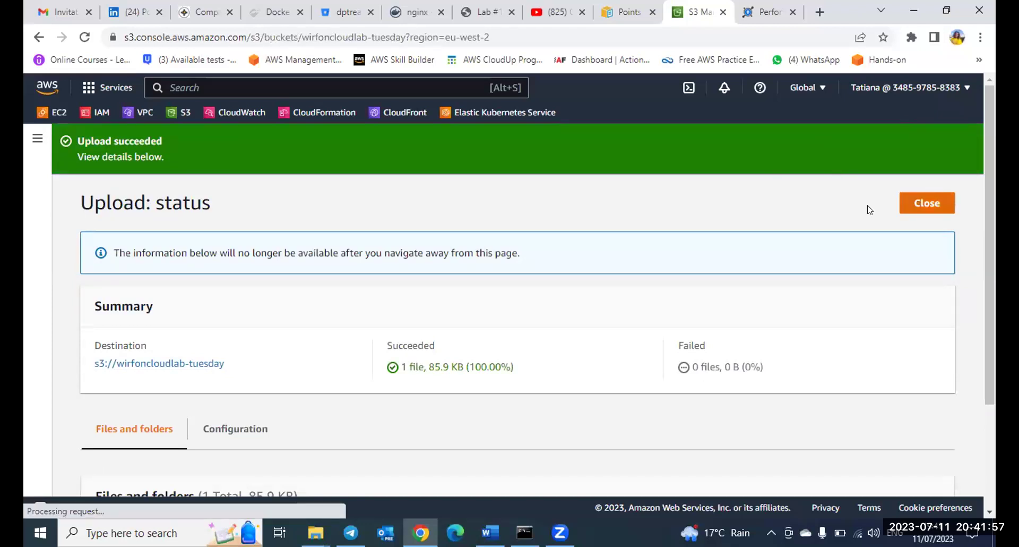
{"action": "scroll", "coordinate": [698, 271], "scroll_direction": "down", "scroll_amount": 1}
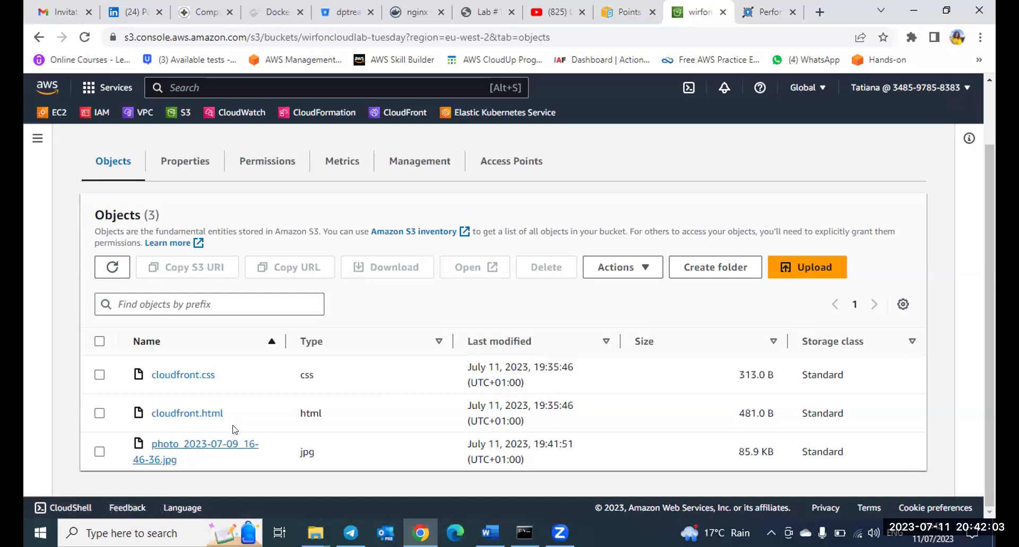
Open the uploaded photo's details, try its object URL in the browser and go back to the details page.
{"action": "left_click", "coordinate": [178, 445]}
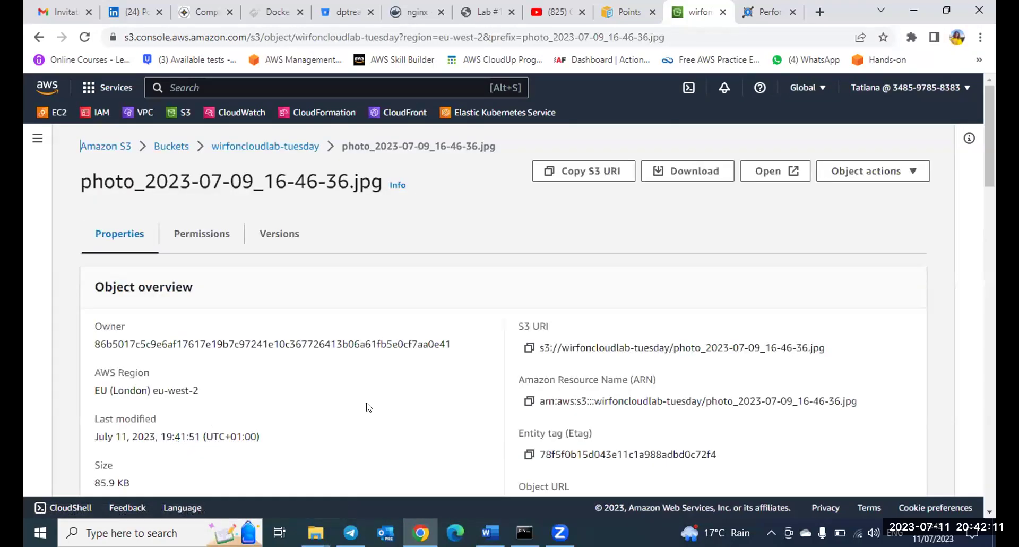
{"action": "scroll", "coordinate": [369, 407], "scroll_direction": "down", "scroll_amount": 3}
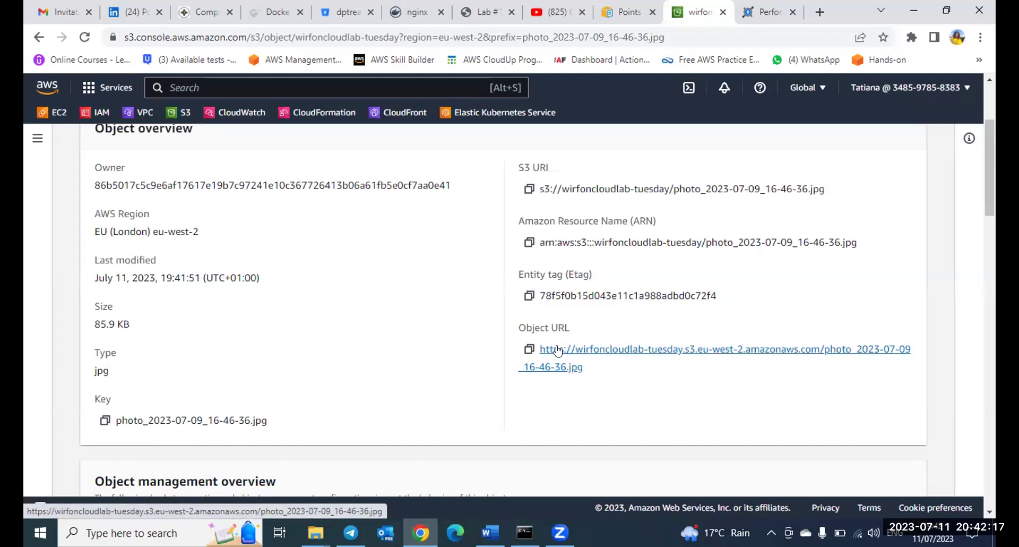
{"action": "left_click", "coordinate": [557, 349]}
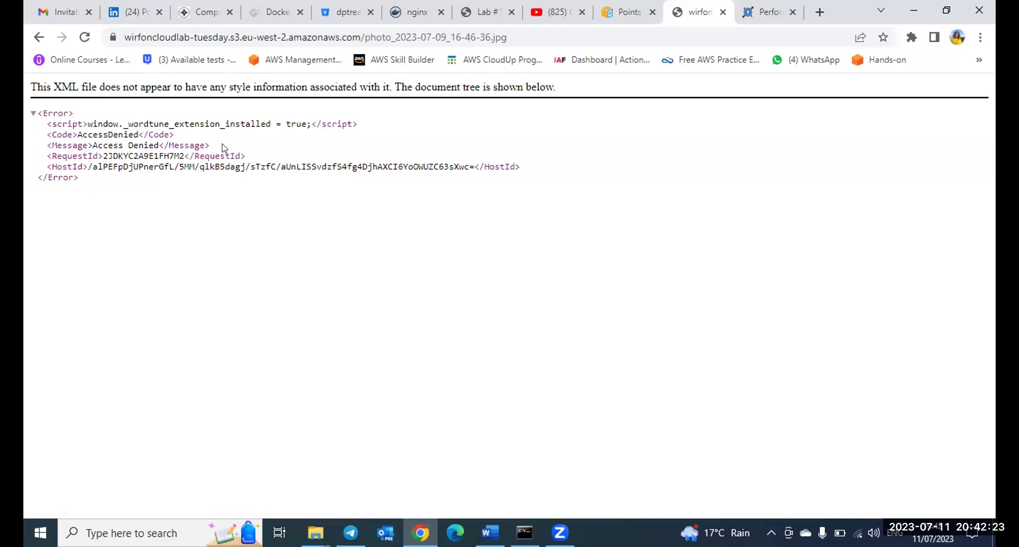
{"action": "left_click", "coordinate": [39, 36]}
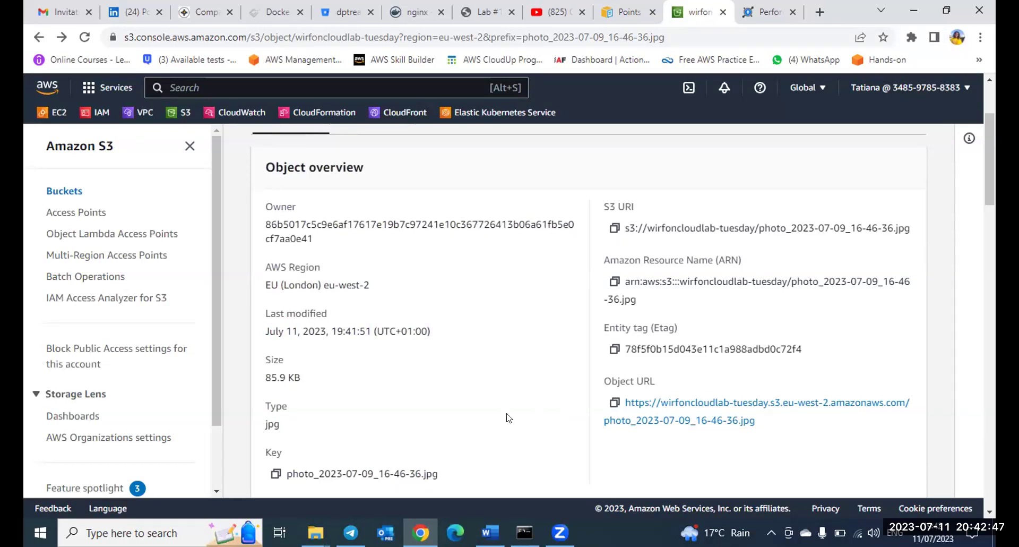
Look over the photo's object overview and return to the list of objects in the wirfoncloudlab-tuesday bucket.
{"action": "scroll", "coordinate": [530, 381], "scroll_direction": "up", "scroll_amount": 3}
{"action": "scroll", "coordinate": [530, 382], "scroll_direction": "down", "scroll_amount": 2}
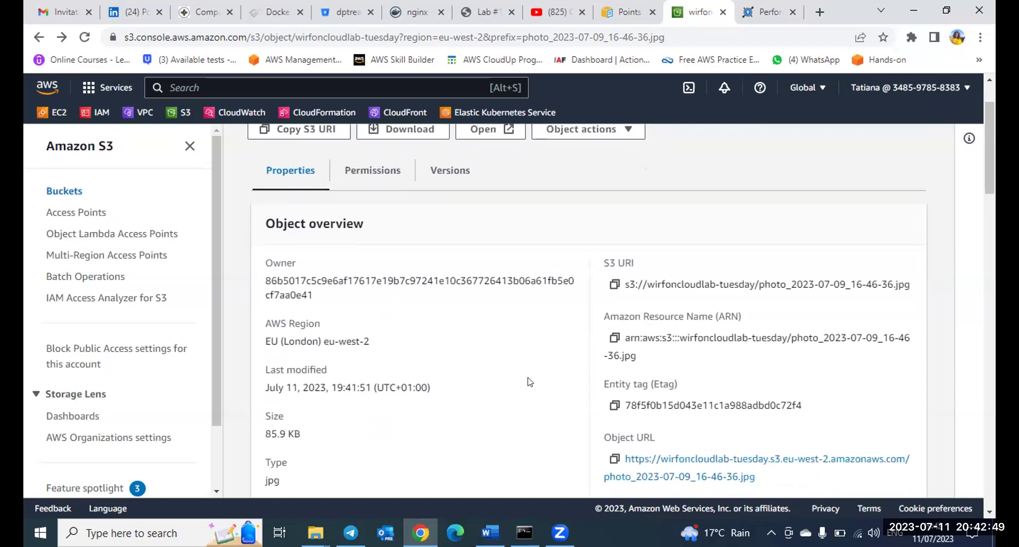
{"action": "scroll", "coordinate": [530, 382], "scroll_direction": "up", "scroll_amount": 2}
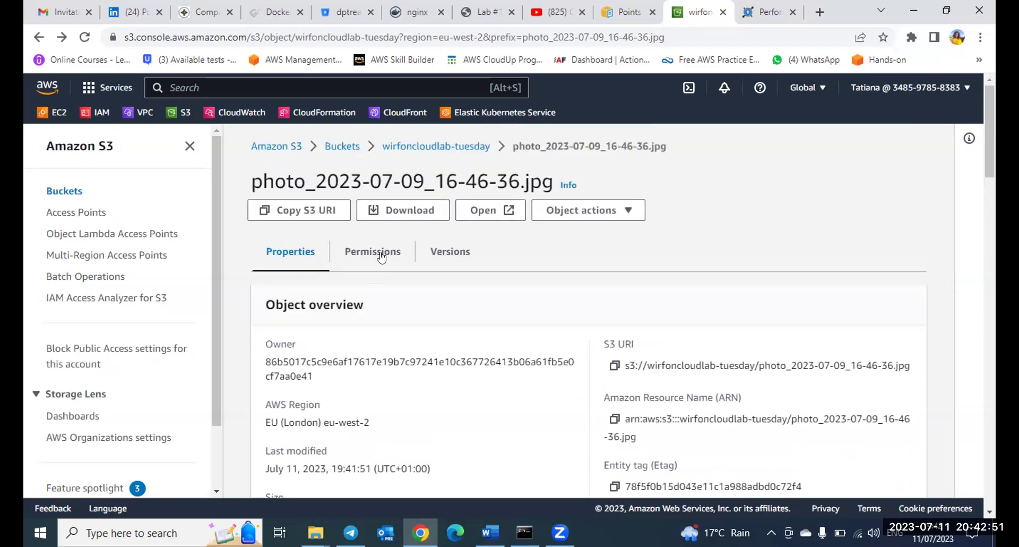
{"action": "left_click", "coordinate": [428, 147]}
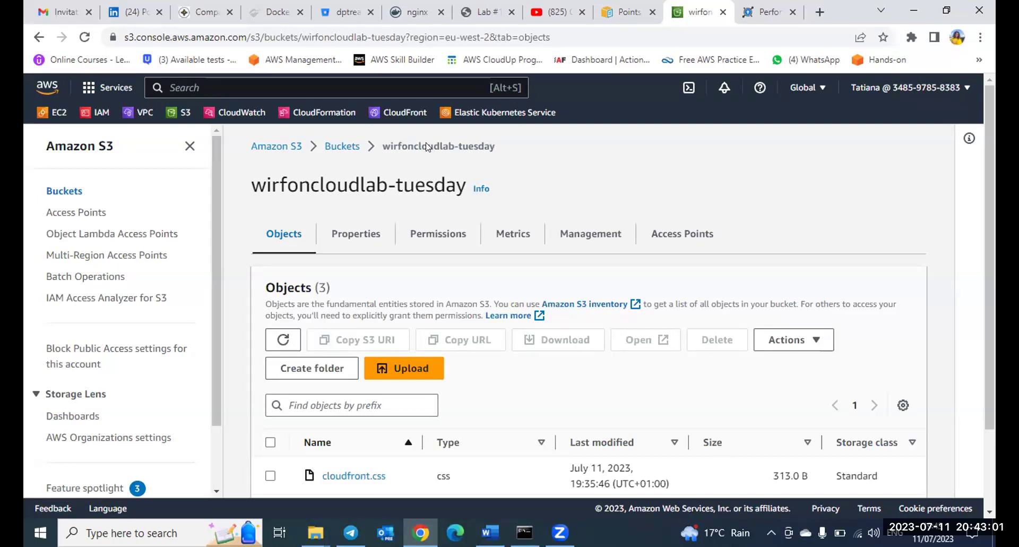
{"action": "scroll", "coordinate": [428, 148], "scroll_direction": "down", "scroll_amount": 2}
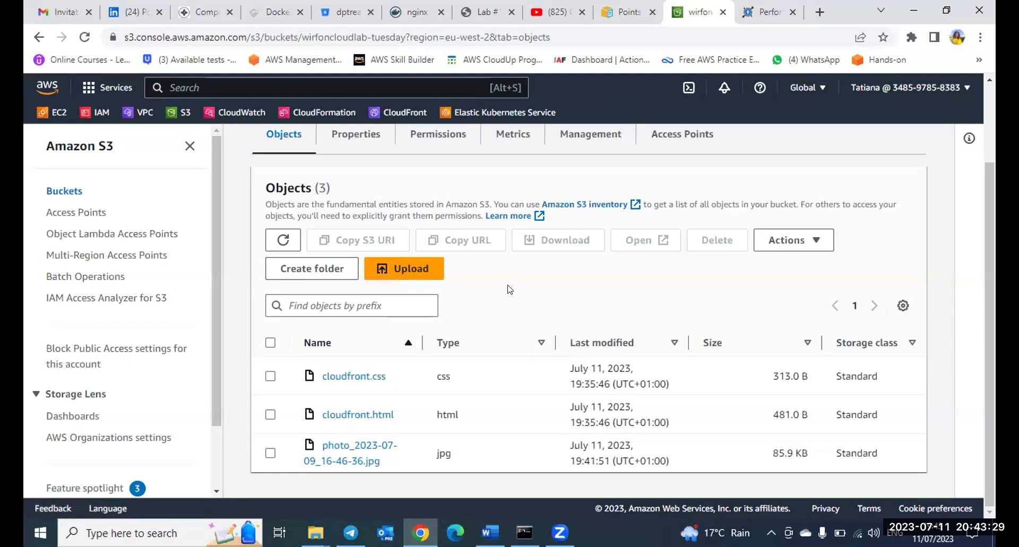
Look at the photo's details and the KeyCDN Performance Test page, ending back on the wirfoncloudlab-tuesday object list.
{"action": "left_click", "coordinate": [355, 450]}
{"action": "scroll", "coordinate": [474, 361], "scroll_direction": "down", "scroll_amount": 4}
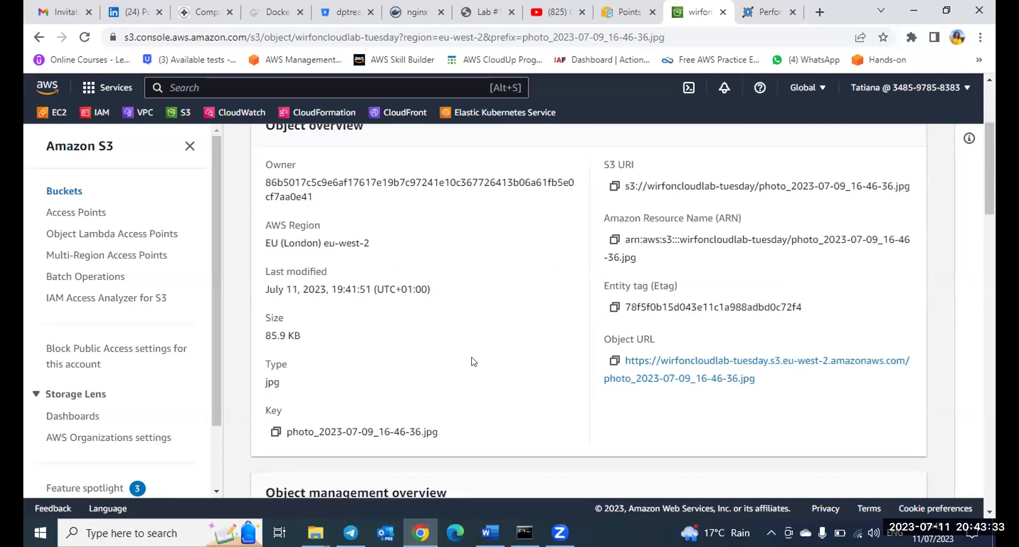
{"action": "left_click", "coordinate": [768, 11]}
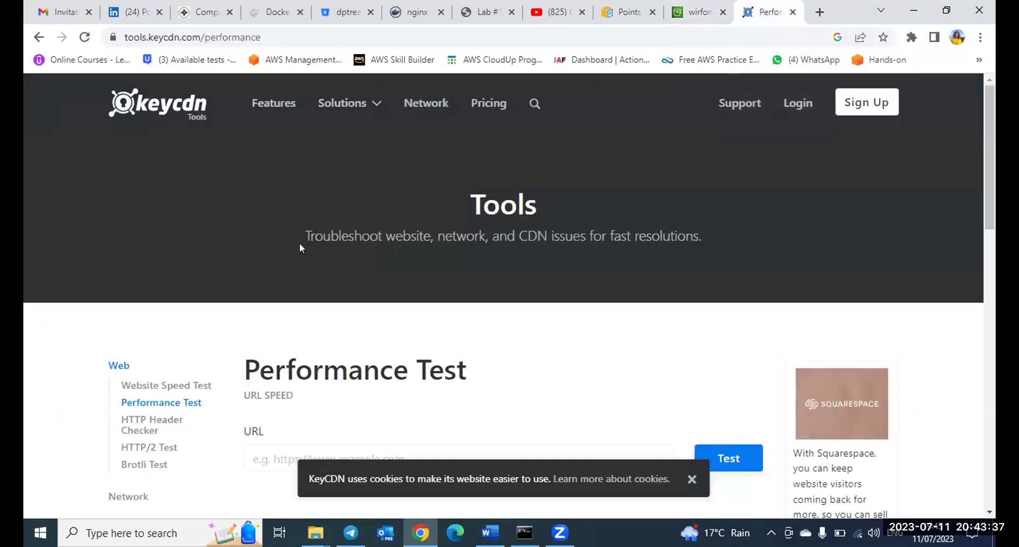
{"action": "scroll", "coordinate": [300, 243], "scroll_direction": "down", "scroll_amount": 2}
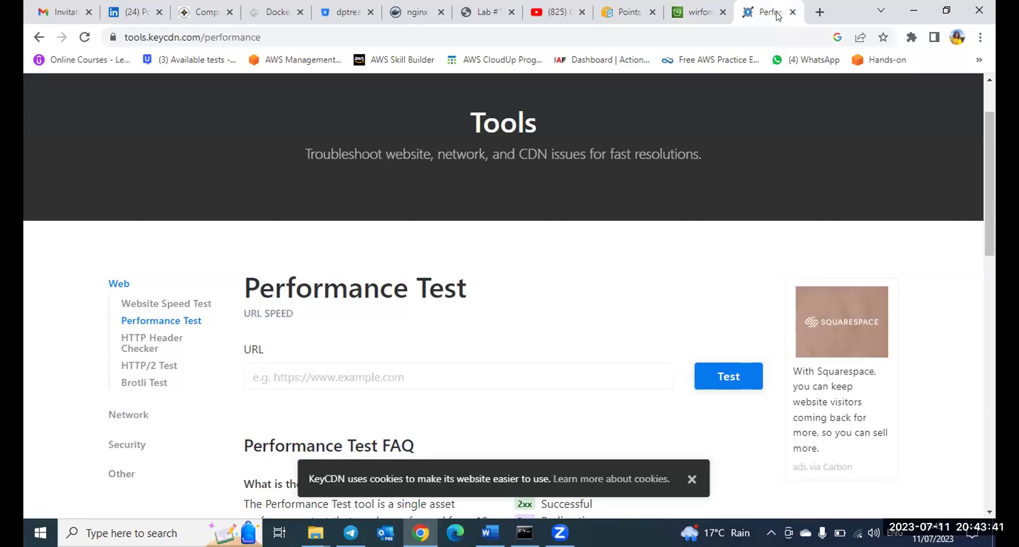
{"action": "left_click", "coordinate": [699, 14]}
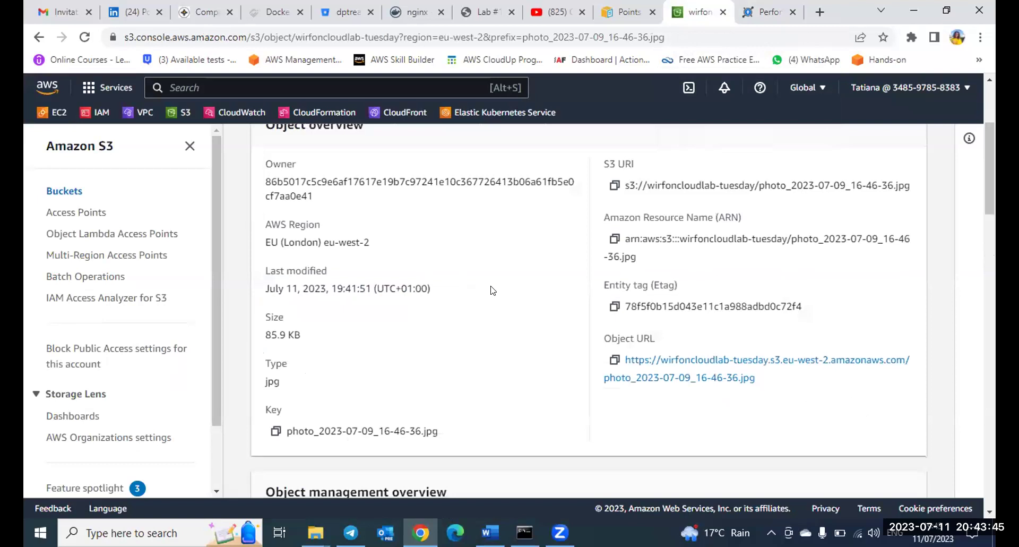
{"action": "scroll", "coordinate": [493, 285], "scroll_direction": "up", "scroll_amount": 3}
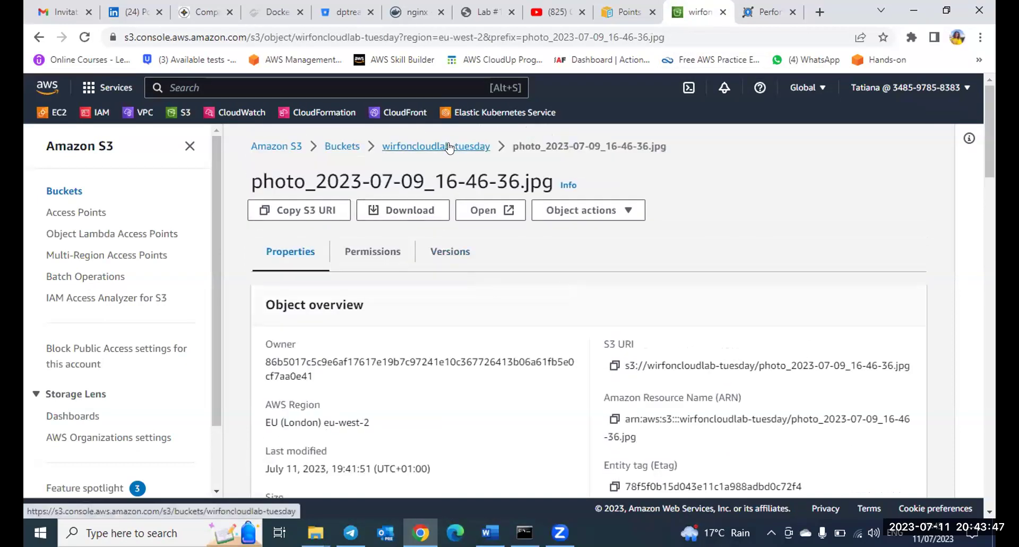
{"action": "left_click", "coordinate": [448, 148]}
{"action": "scroll", "coordinate": [369, 350], "scroll_direction": "down", "scroll_amount": 2}
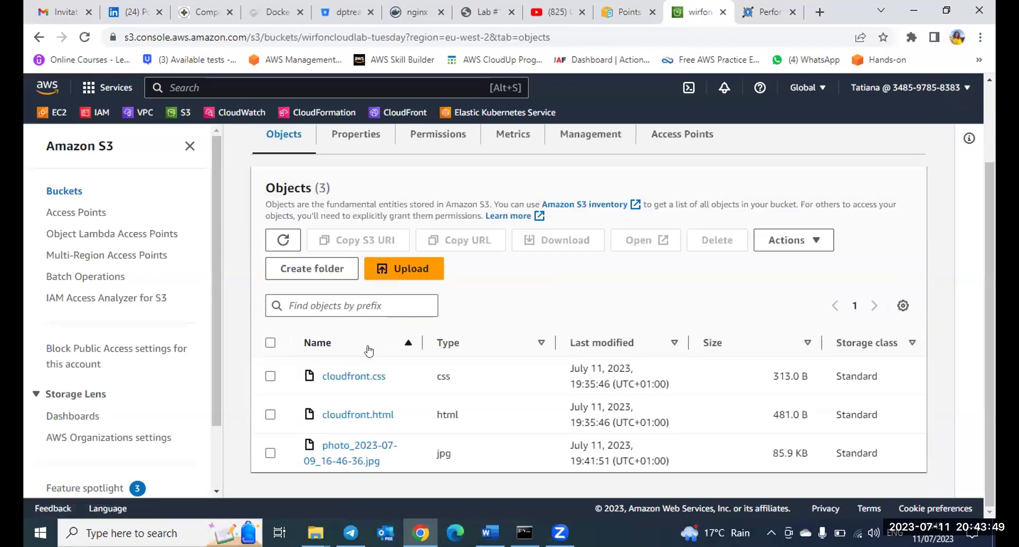
Reopen the details of photo_2023-07-09_16-46-36.jpg and copy its object URL.
{"action": "left_click", "coordinate": [343, 448]}
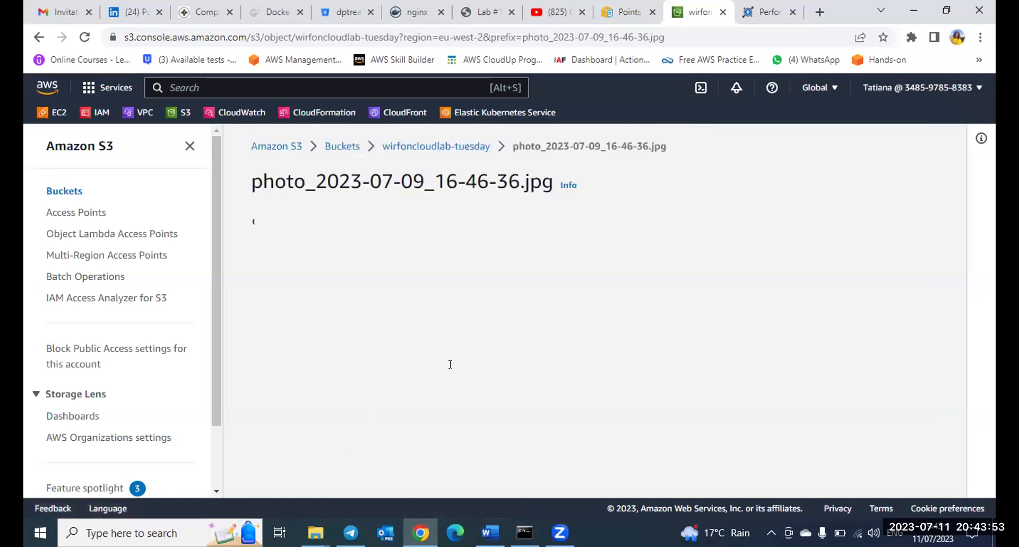
{"action": "scroll", "coordinate": [478, 364], "scroll_direction": "down", "scroll_amount": 5}
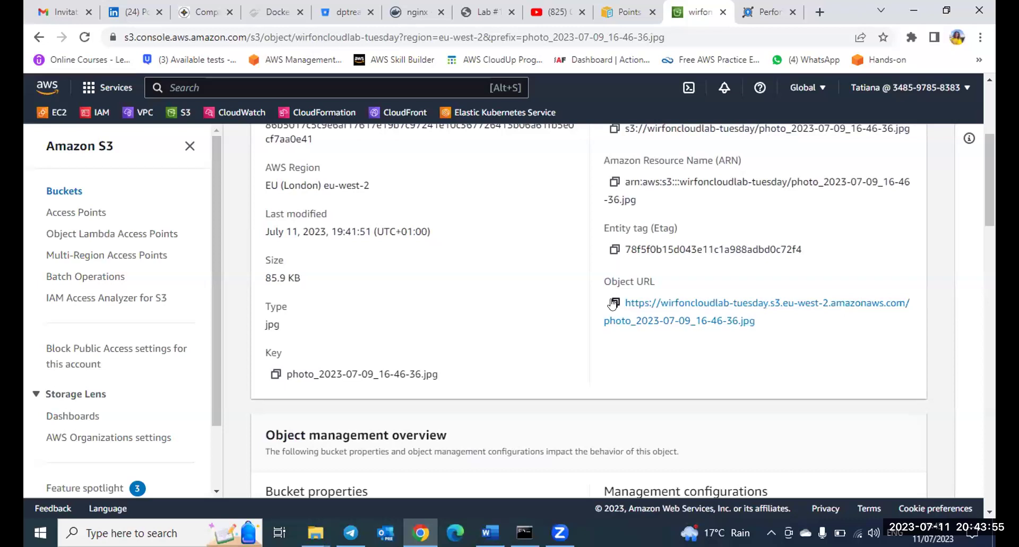
{"action": "left_click", "coordinate": [613, 303]}
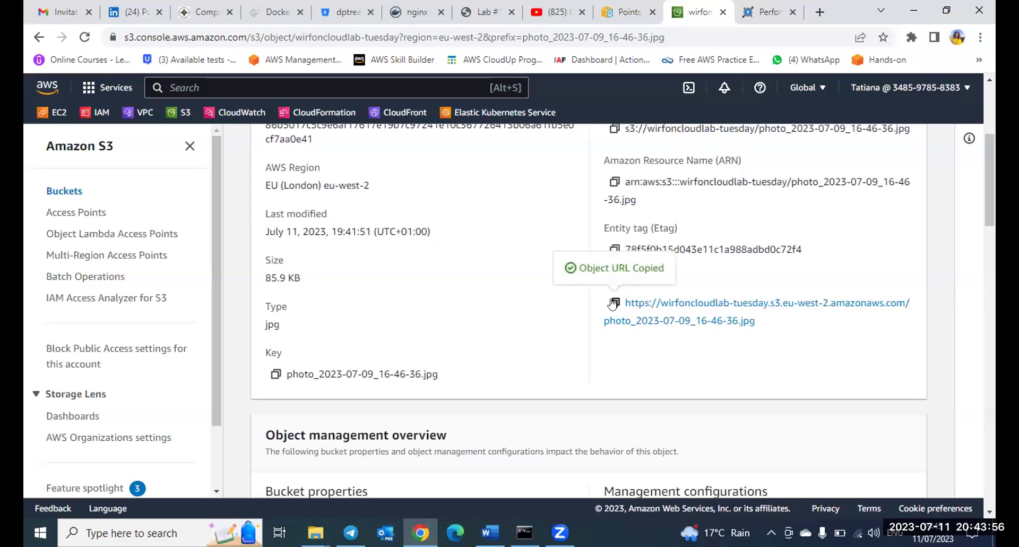
Run the KeyCDN performance test on the copied photo URL and examine the status and timing results for each location.
{"action": "left_click", "coordinate": [771, 11]}
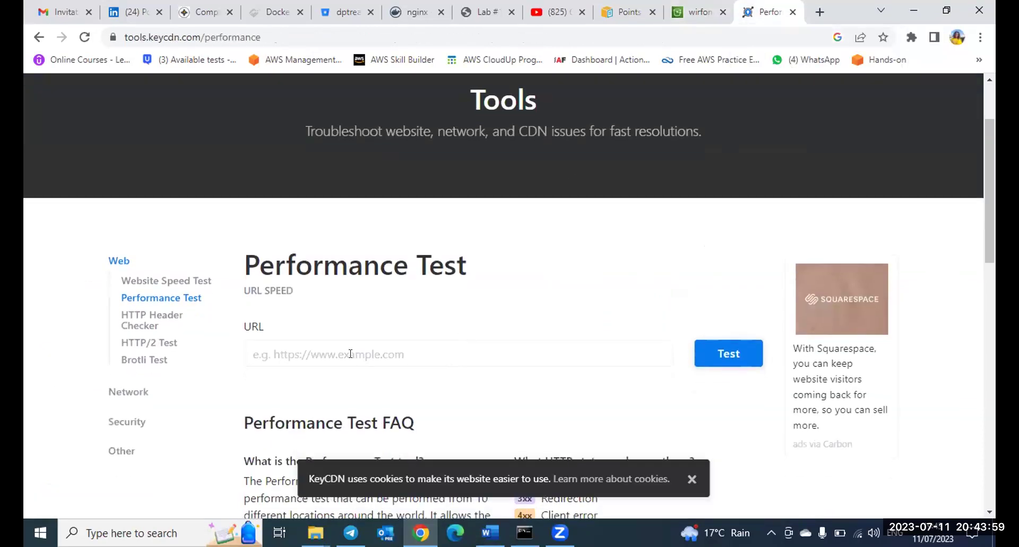
{"action": "left_click", "coordinate": [350, 354]}
{"action": "key", "text": "ctrl+v"}
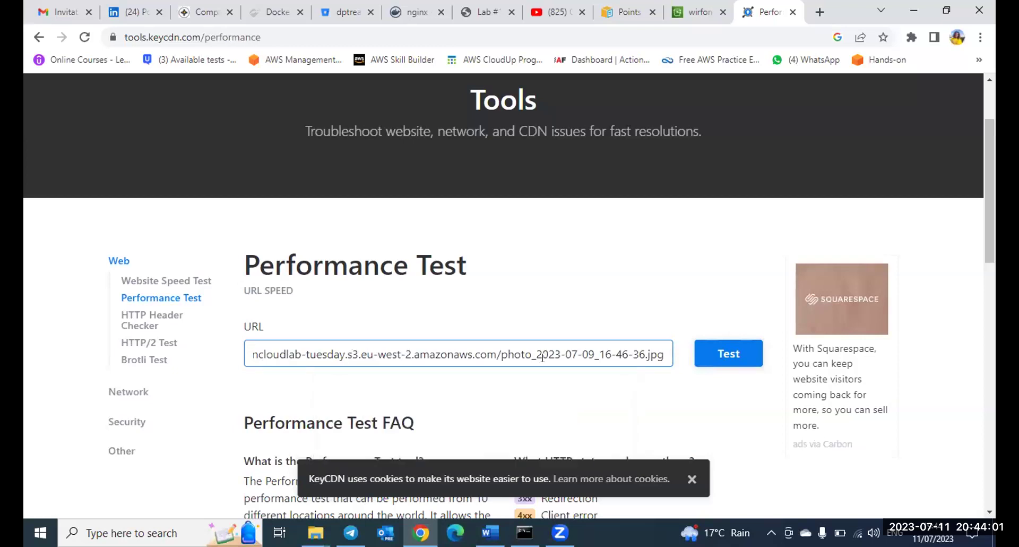
{"action": "left_click", "coordinate": [716, 350]}
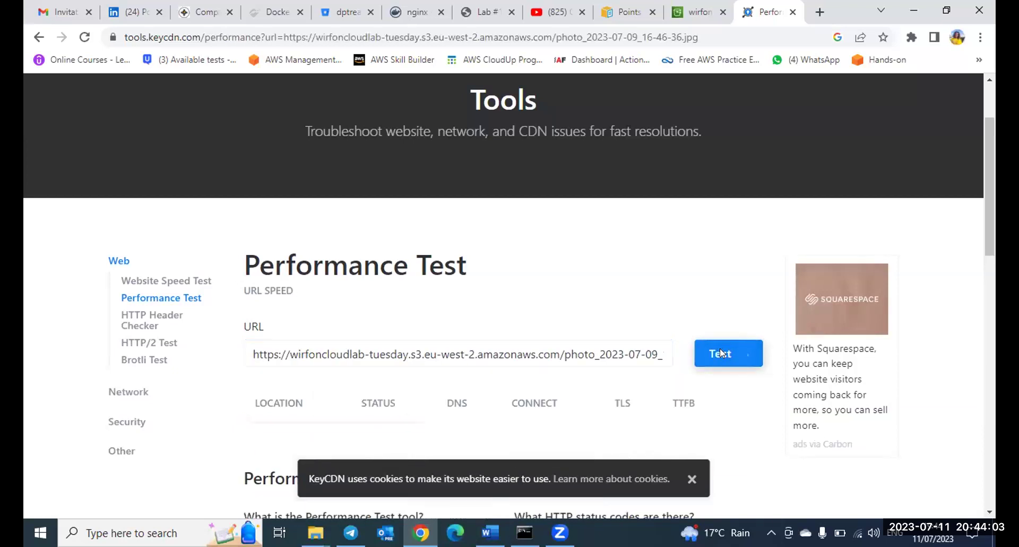
{"action": "scroll", "coordinate": [656, 291], "scroll_direction": "down", "scroll_amount": 1}
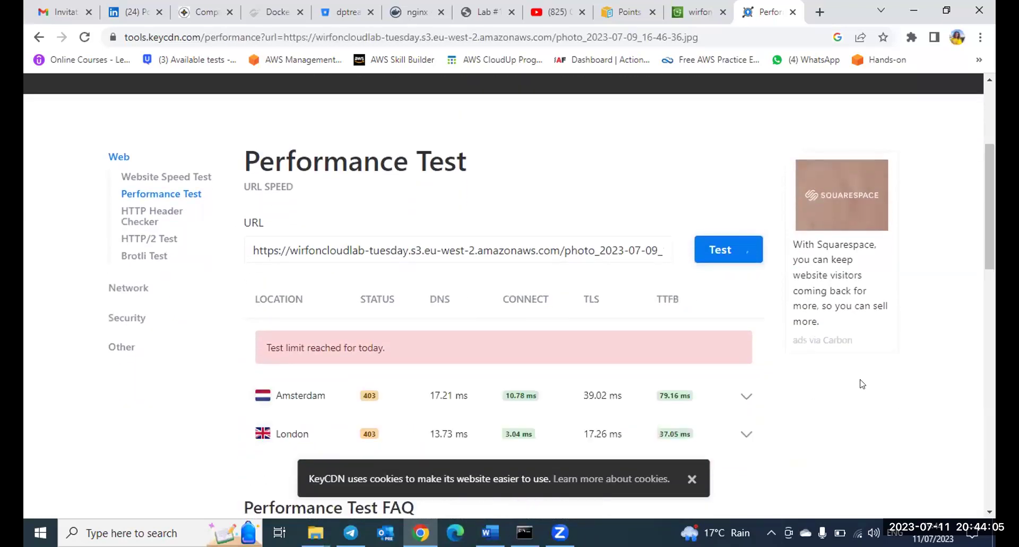
{"action": "scroll", "coordinate": [861, 382], "scroll_direction": "down", "scroll_amount": 2}
{"action": "scroll", "coordinate": [861, 383], "scroll_direction": "down", "scroll_amount": 1}
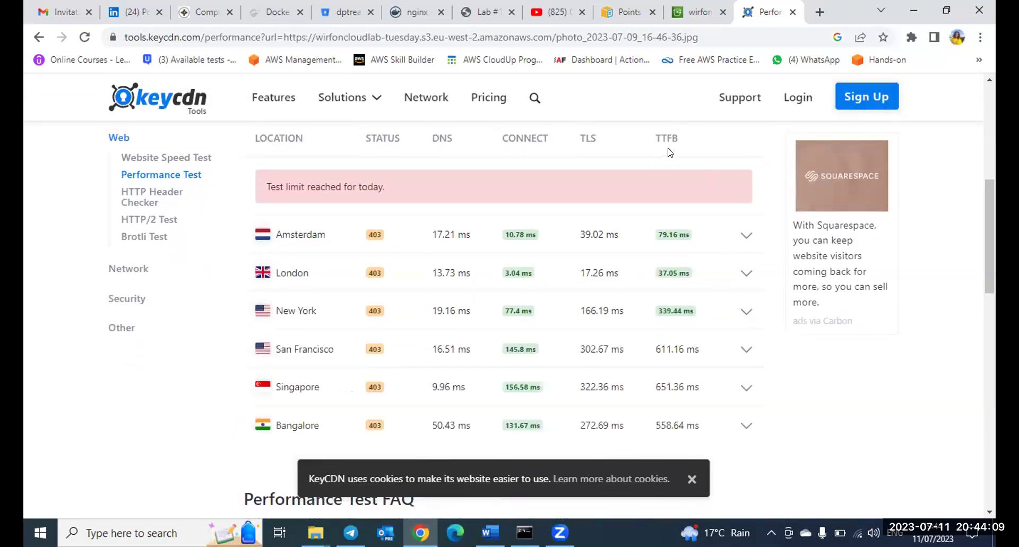
Read the Performance Test FAQ on status codes and timings, and compare it with the results for each location.
{"action": "scroll", "coordinate": [680, 223], "scroll_direction": "down", "scroll_amount": 8}
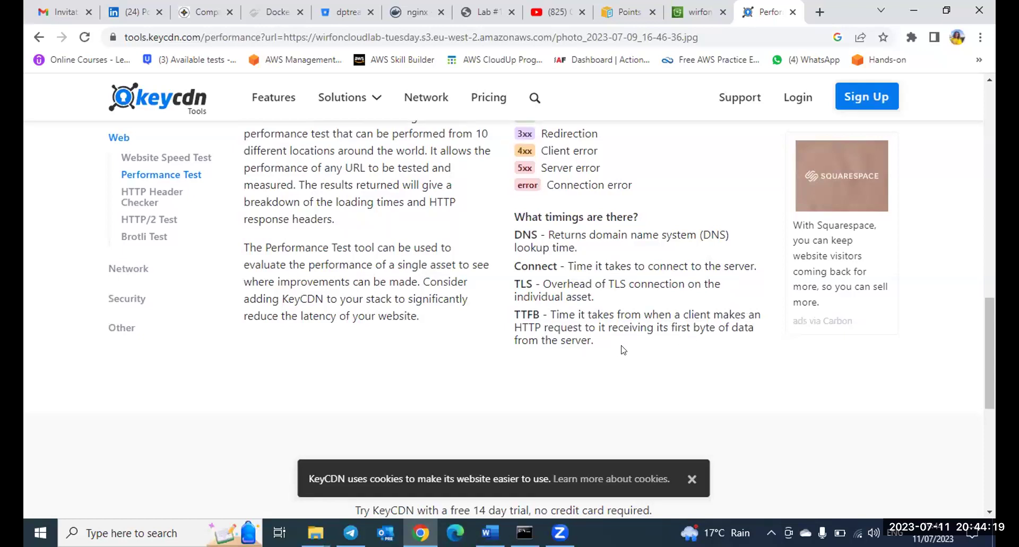
{"action": "scroll", "coordinate": [584, 359], "scroll_direction": "up", "scroll_amount": 9}
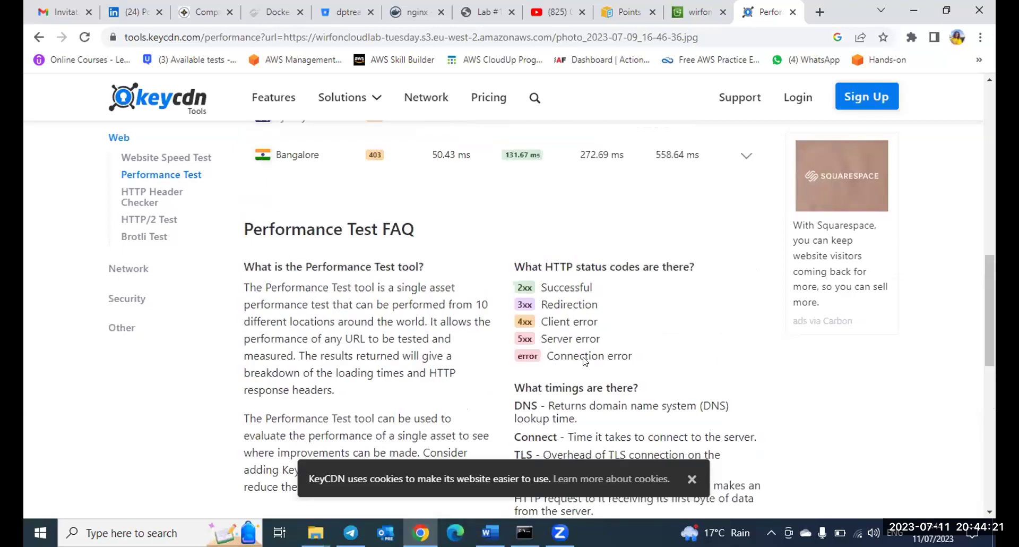
{"action": "scroll", "coordinate": [585, 362], "scroll_direction": "down", "scroll_amount": 1}
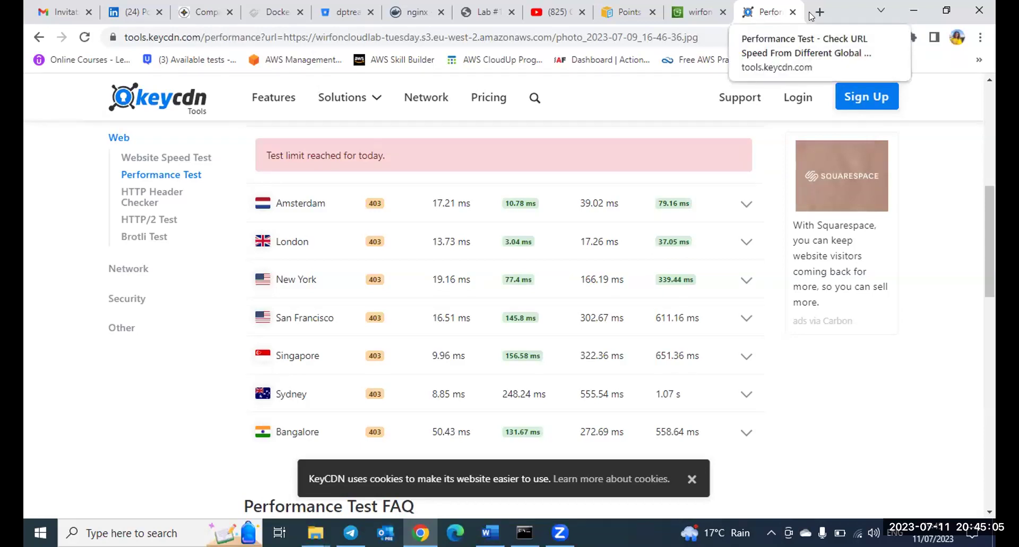
{"action": "scroll", "coordinate": [710, 280], "scroll_direction": "down", "scroll_amount": 1}
{"action": "scroll", "coordinate": [711, 280], "scroll_direction": "up", "scroll_amount": 2}
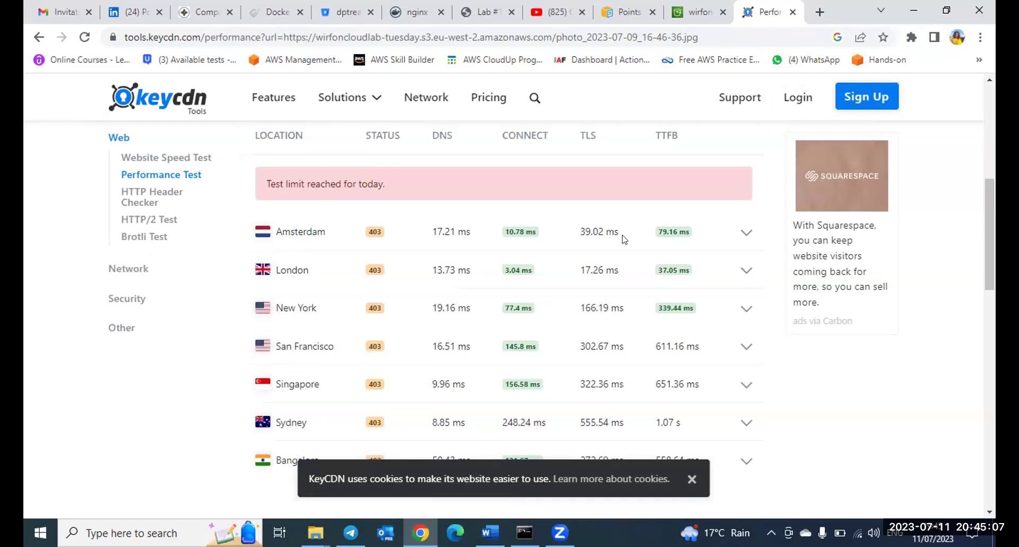
{"action": "scroll", "coordinate": [675, 327], "scroll_direction": "down", "scroll_amount": 1}
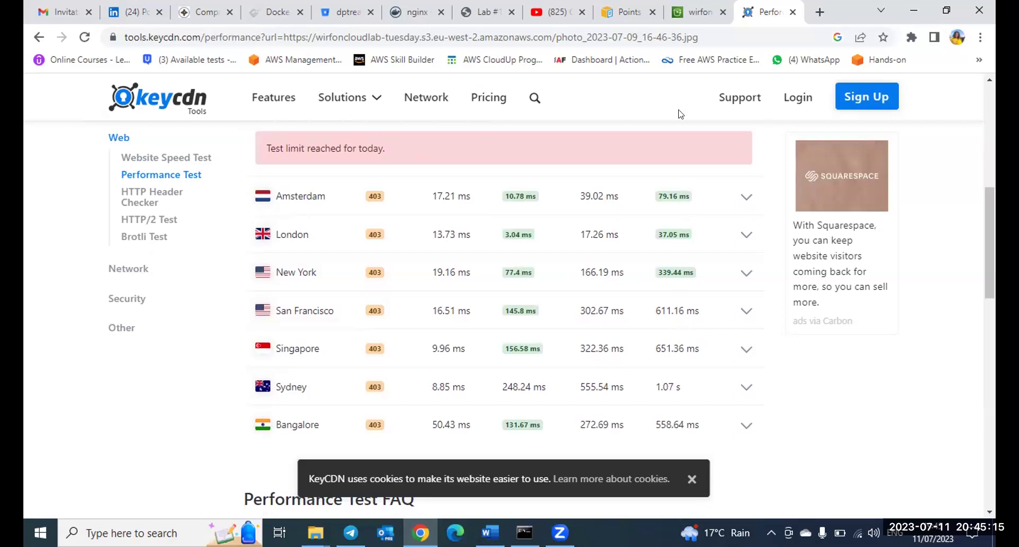
Switch back to the S3 console and go from the photo's details to the list of buckets.
{"action": "left_click", "coordinate": [701, 11]}
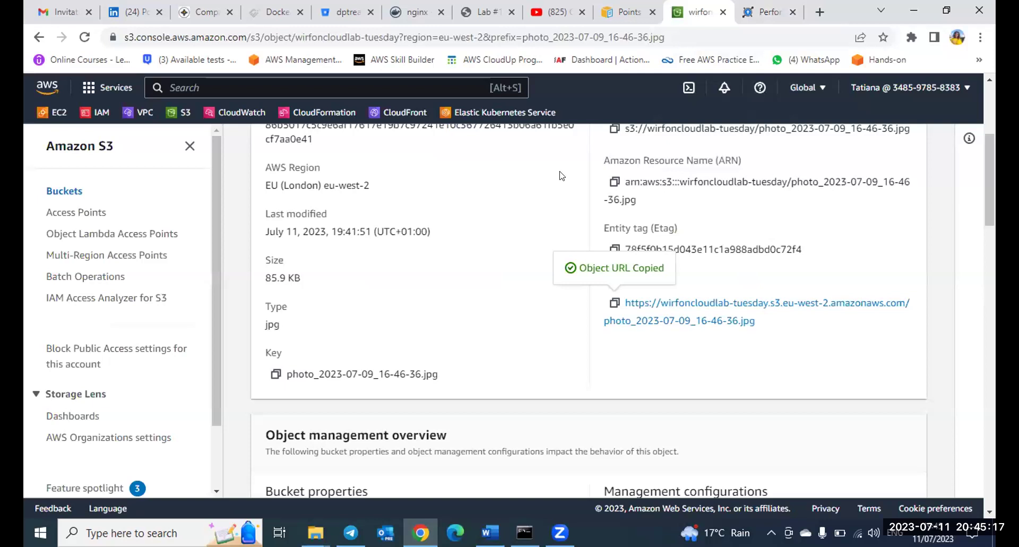
{"action": "scroll", "coordinate": [544, 204], "scroll_direction": "up", "scroll_amount": 5}
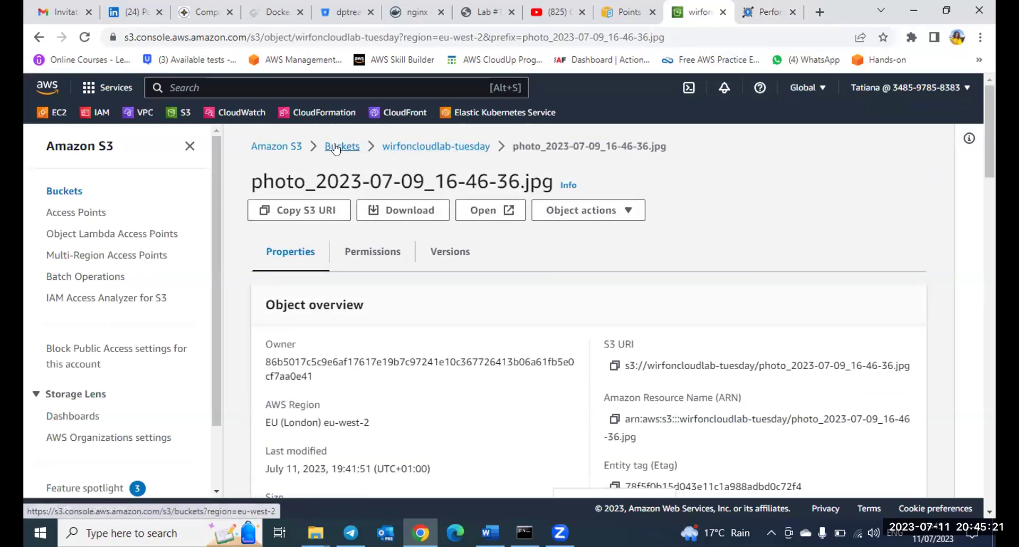
{"action": "left_click", "coordinate": [336, 148]}
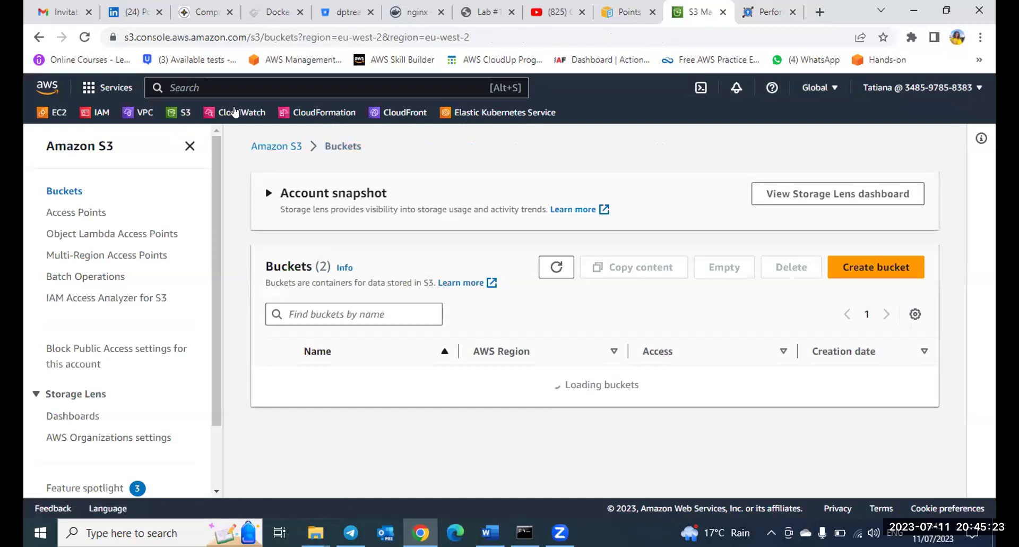
Search the AWS services for cloudfront and open the CloudFront console in a separate browser tab.
{"action": "left_click", "coordinate": [240, 88]}
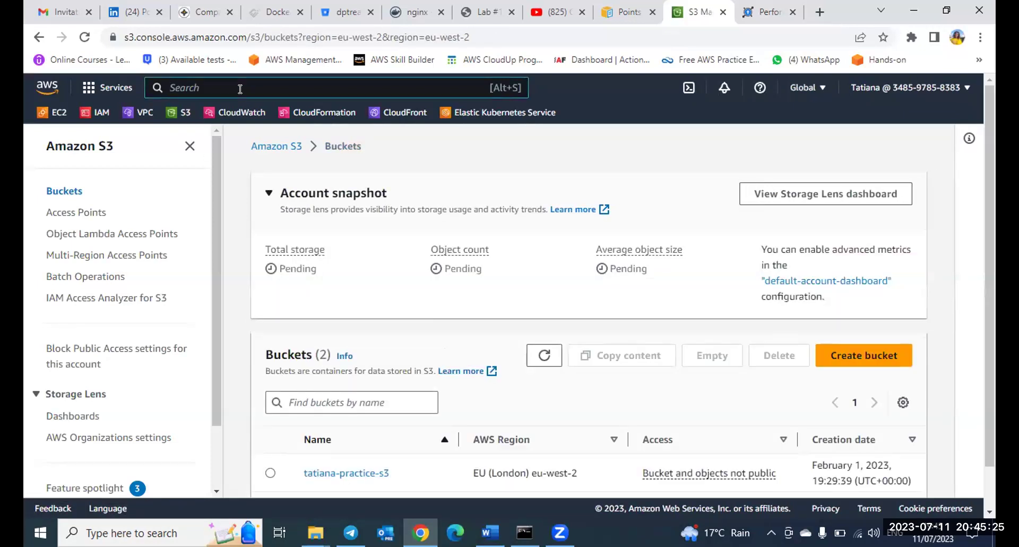
{"action": "type", "text": "clo"}
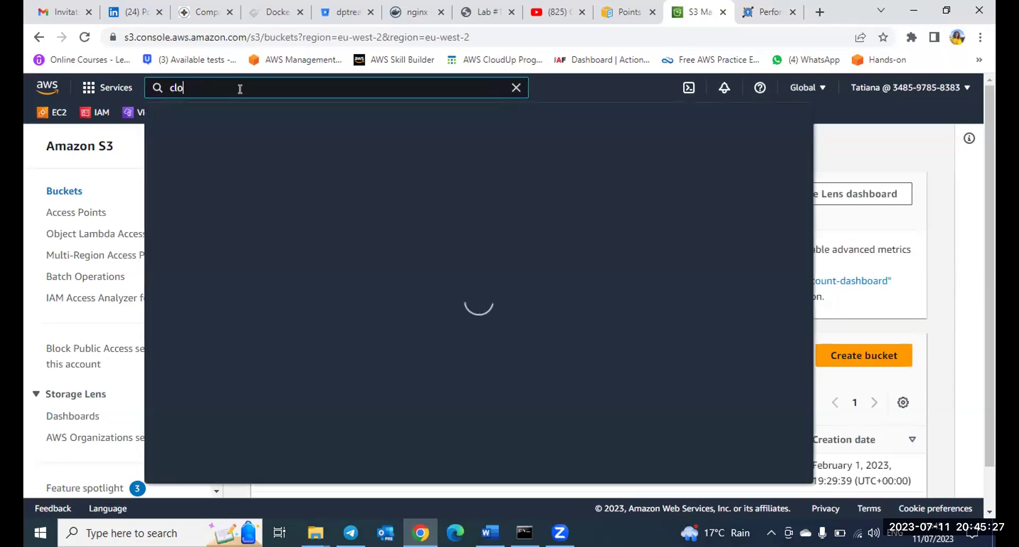
{"action": "type", "text": "udfront"}
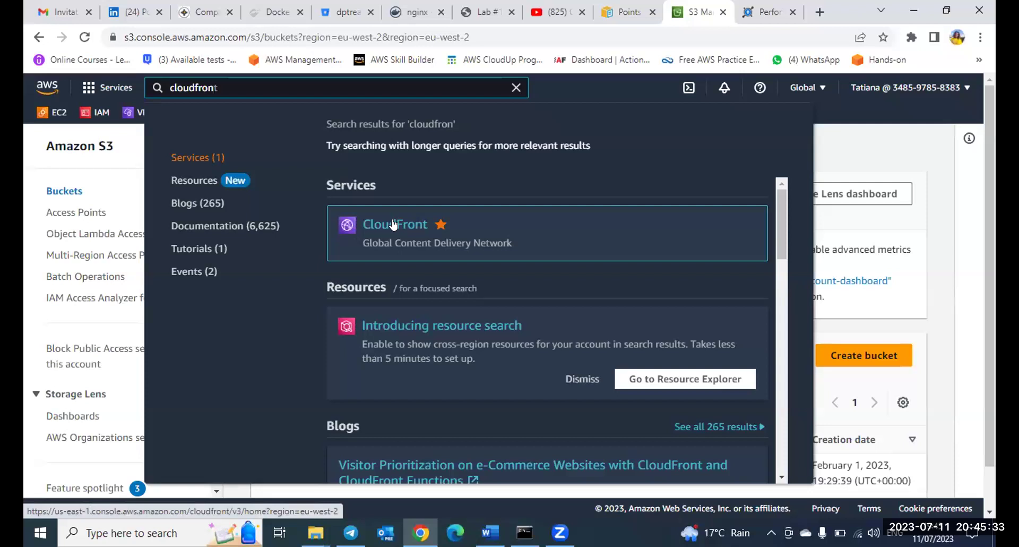
{"action": "right_click", "coordinate": [393, 224]}
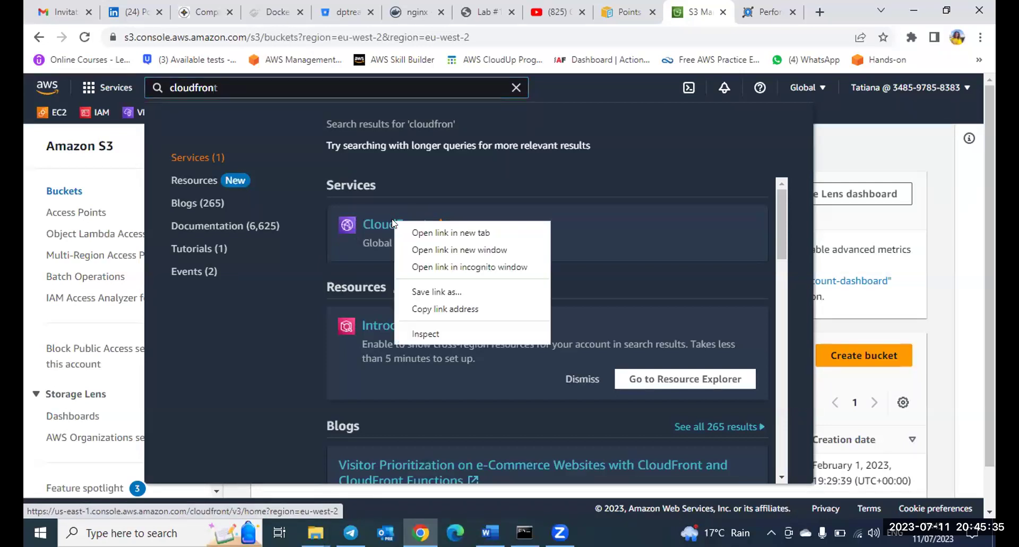
{"action": "left_click", "coordinate": [429, 232]}
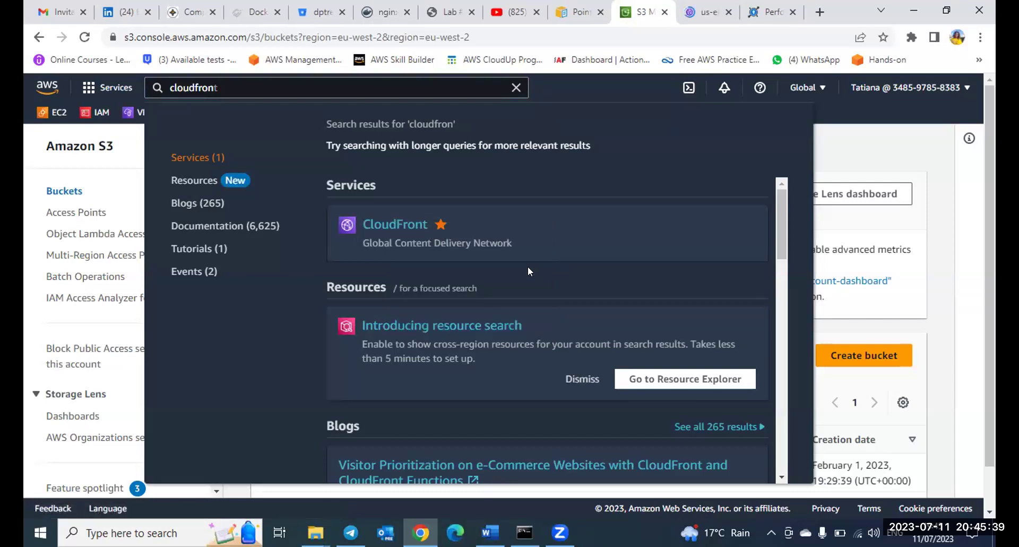
{"action": "left_click", "coordinate": [893, 144]}
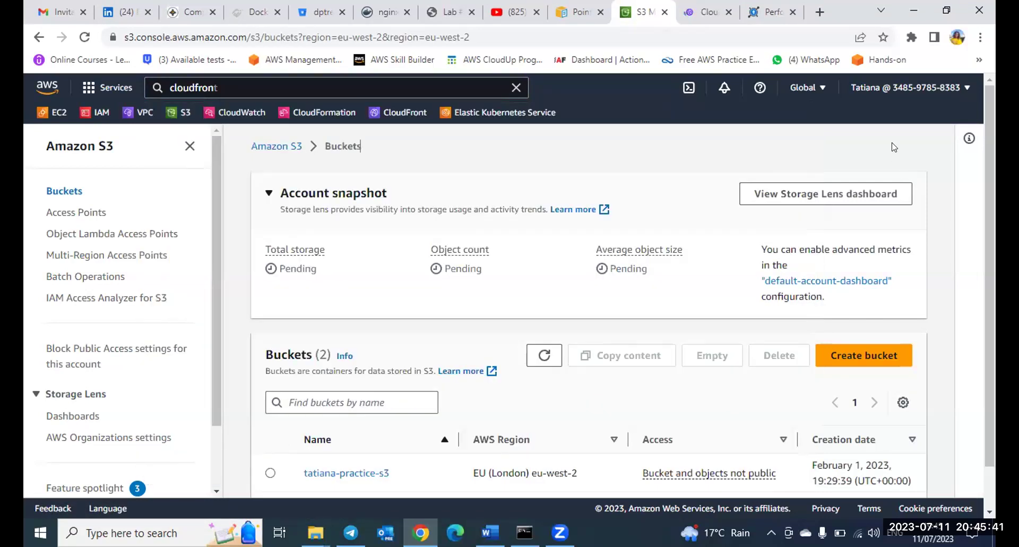
{"action": "left_click", "coordinate": [708, 14]}
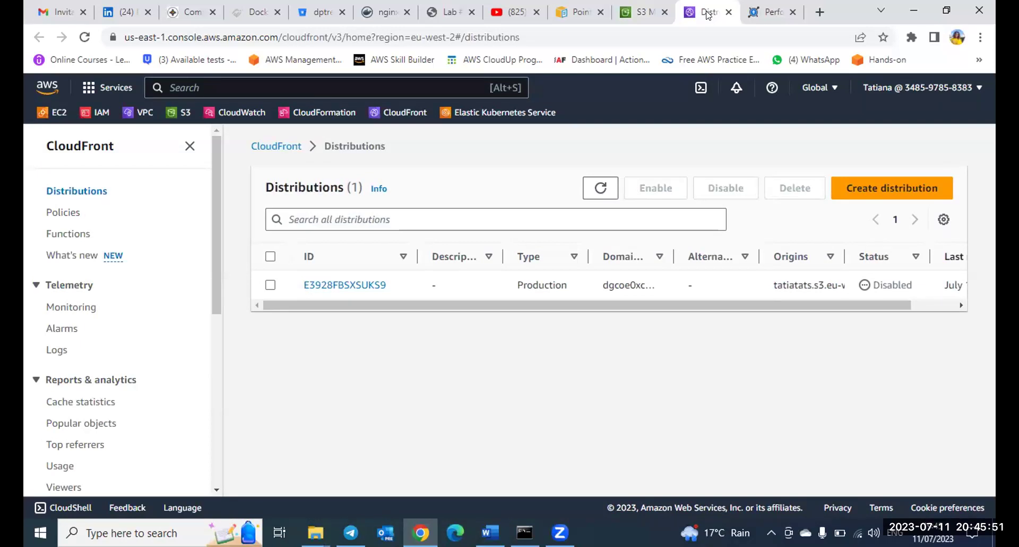
Refresh the list of distributions and delete the existing disabled distribution.
{"action": "left_click", "coordinate": [597, 182]}
{"action": "left_click", "coordinate": [270, 284]}
{"action": "left_click", "coordinate": [792, 190]}
{"action": "left_click", "coordinate": [679, 357]}
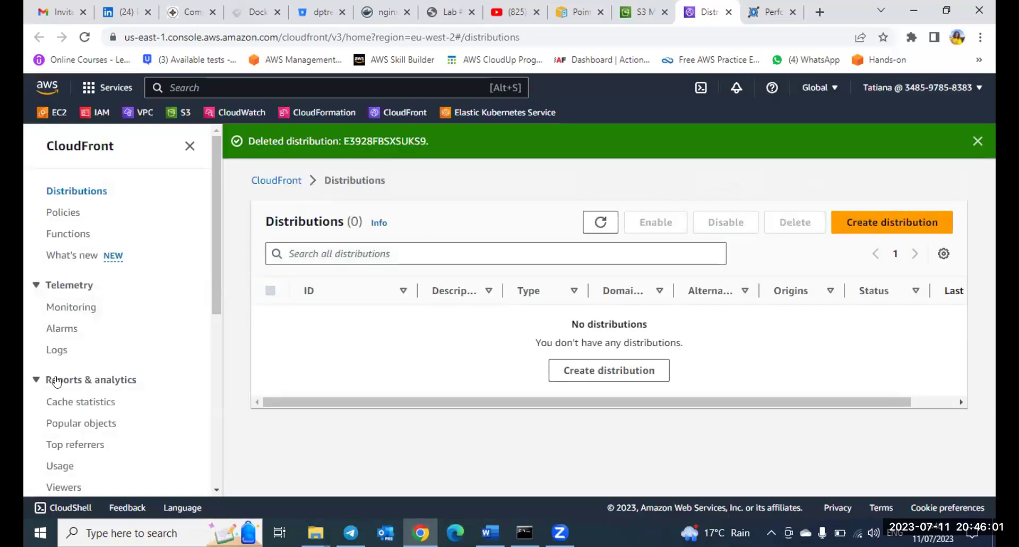
Delete the old origin access control for tatiatats.s3.eu-west-2.amazonaws.com from CloudFront's origin access settings.
{"action": "scroll", "coordinate": [92, 418], "scroll_direction": "down", "scroll_amount": 1}
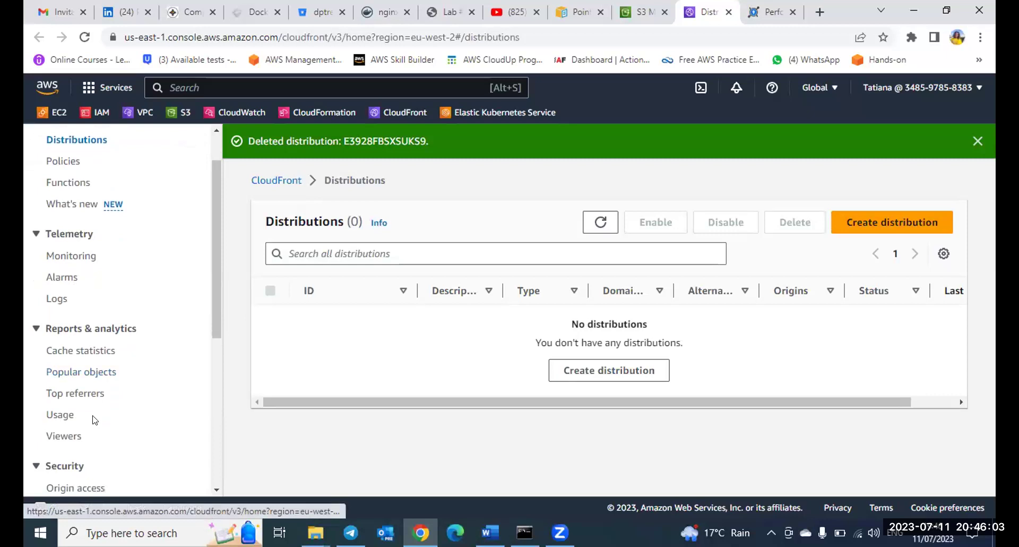
{"action": "scroll", "coordinate": [95, 420], "scroll_direction": "down", "scroll_amount": 1}
{"action": "left_click", "coordinate": [59, 433]}
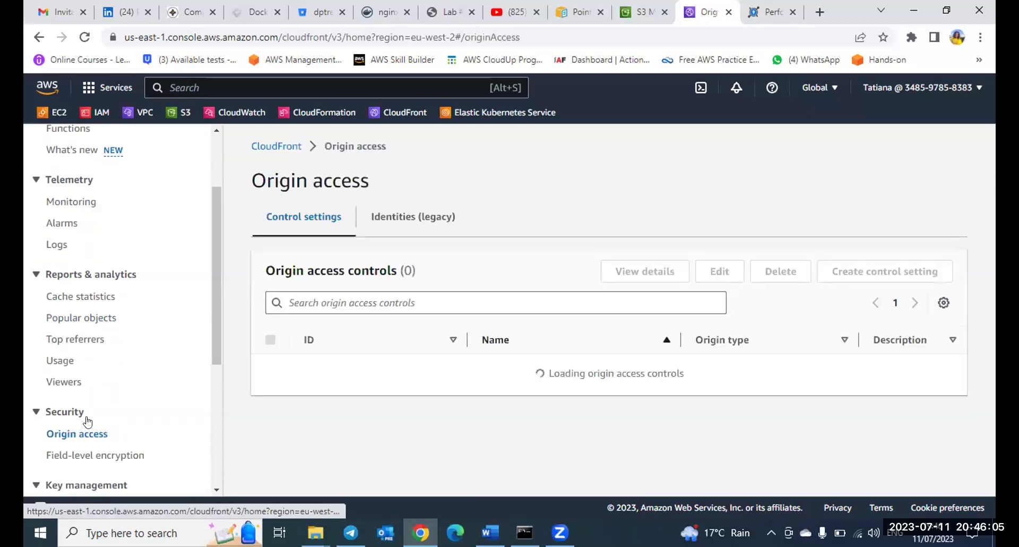
{"action": "left_click", "coordinate": [270, 367]}
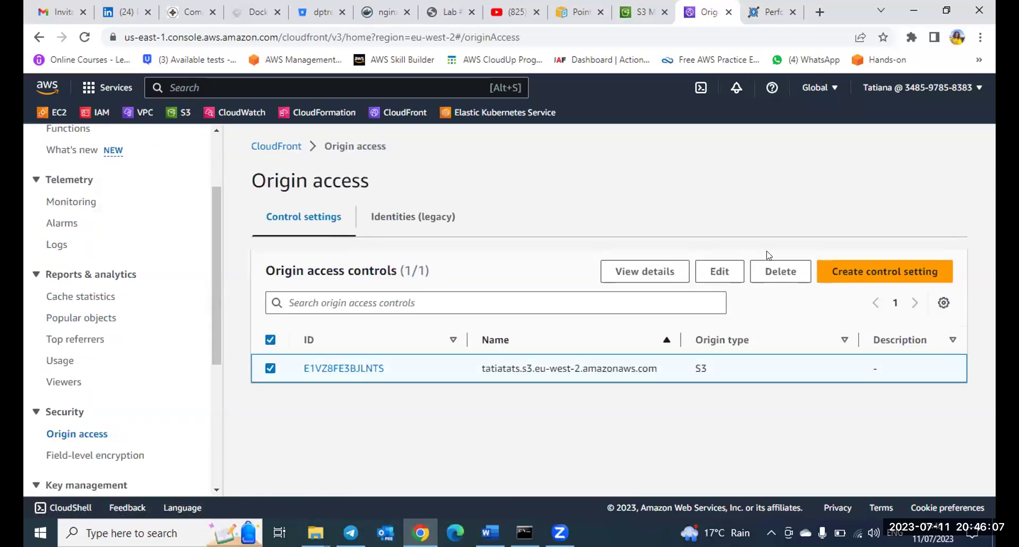
{"action": "left_click", "coordinate": [781, 271]}
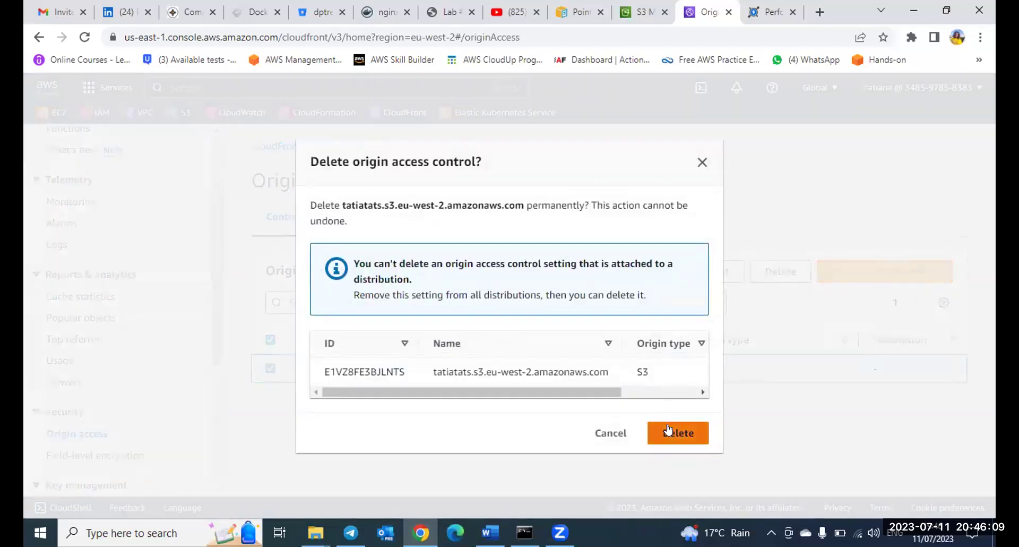
{"action": "left_click", "coordinate": [675, 432]}
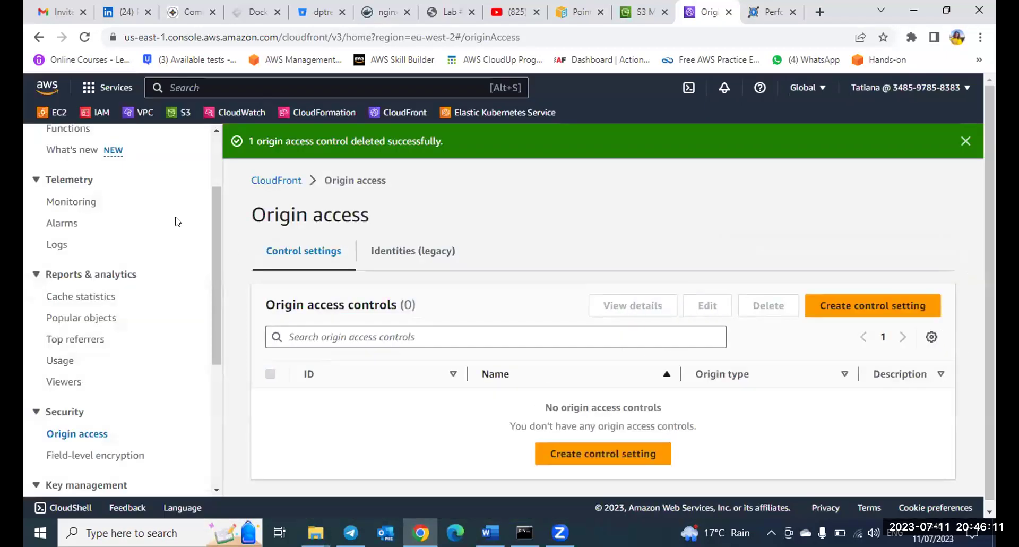
Start creating a CloudFront distribution with the wirfoncloudlab-tuesday S3 bucket as its origin domain.
{"action": "scroll", "coordinate": [87, 221], "scroll_direction": "up", "scroll_amount": 2}
{"action": "left_click", "coordinate": [77, 191]}
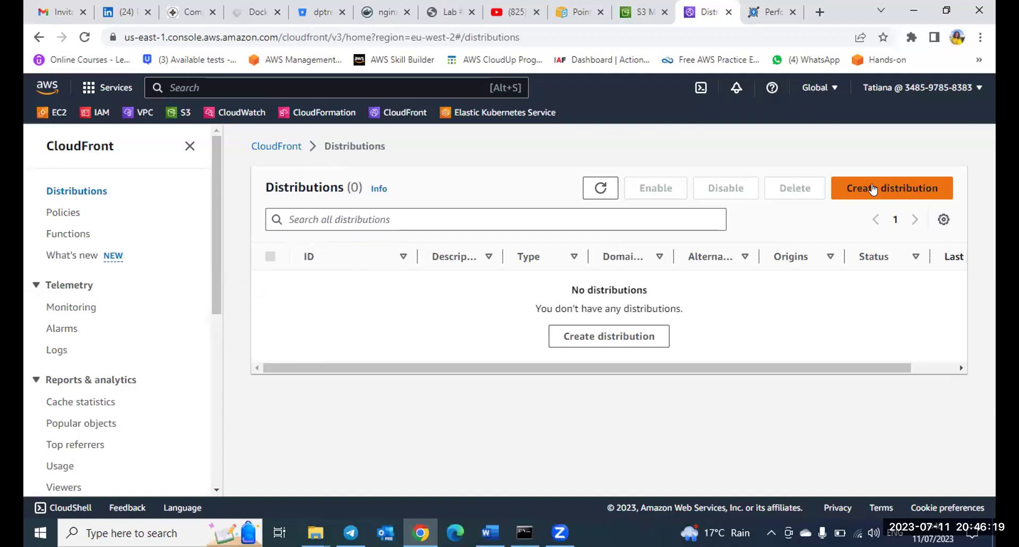
{"action": "left_click", "coordinate": [871, 188]}
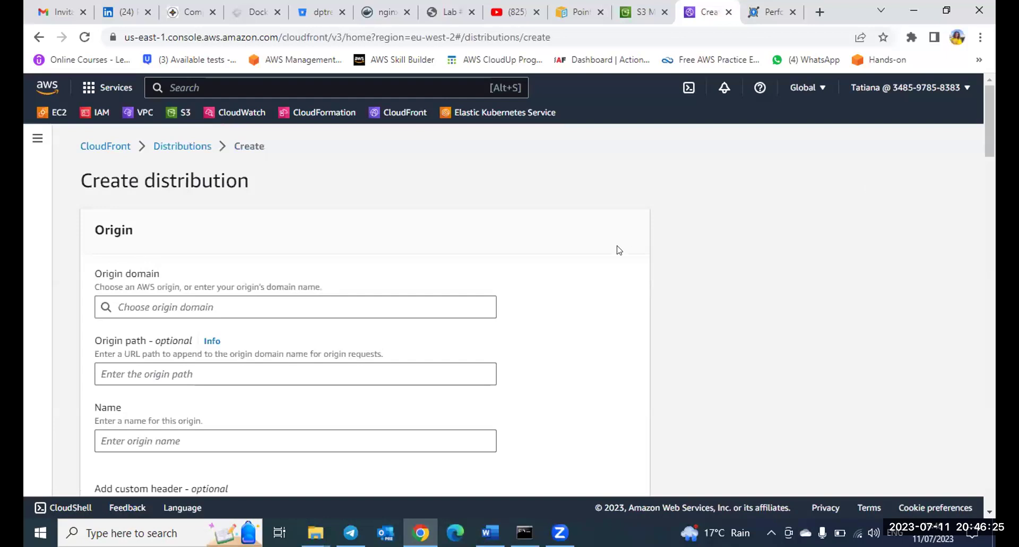
{"action": "scroll", "coordinate": [619, 248], "scroll_direction": "down", "scroll_amount": 1}
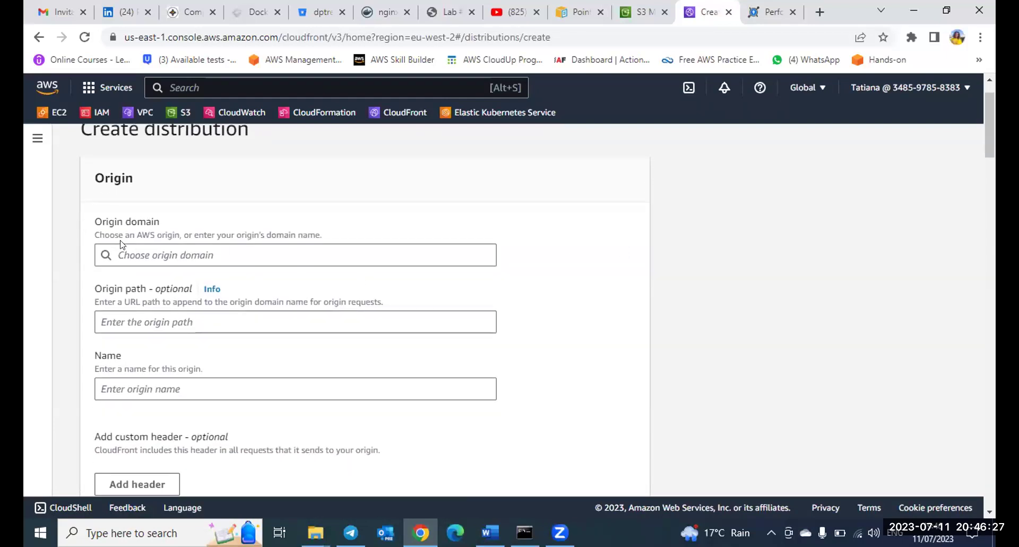
{"action": "left_click", "coordinate": [183, 252]}
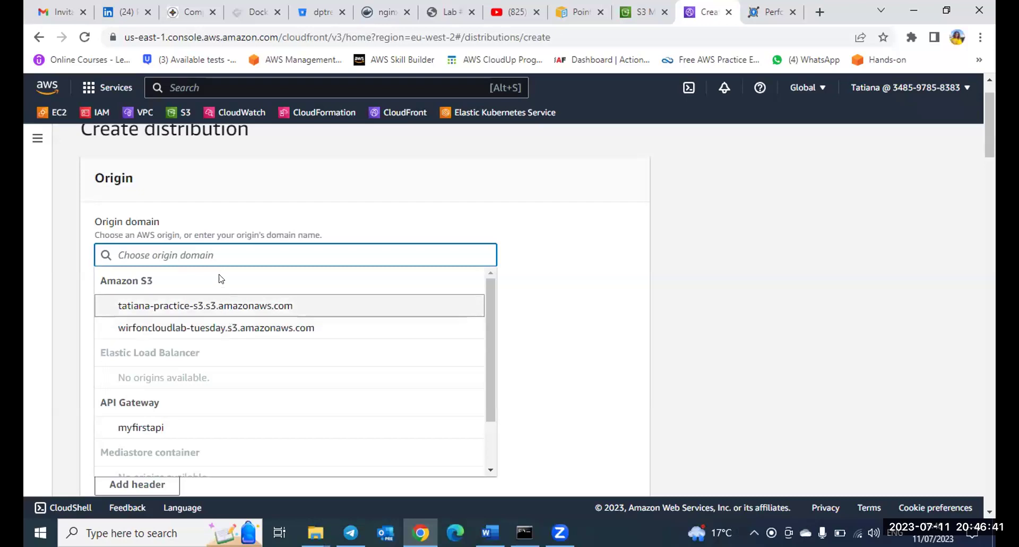
{"action": "left_click", "coordinate": [183, 328]}
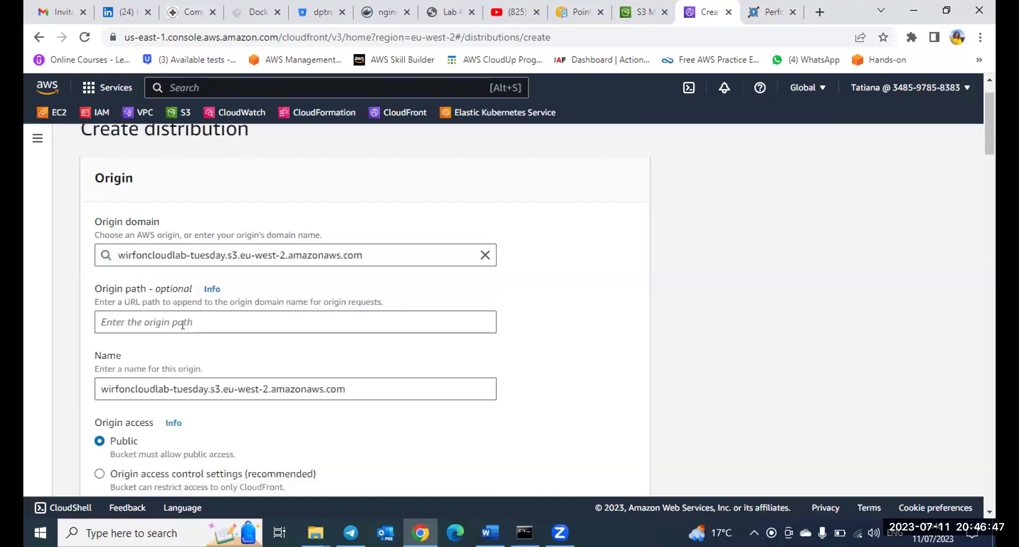
Set the origin access of the new distribution to Origin access control settings (recommended).
{"action": "scroll", "coordinate": [548, 323], "scroll_direction": "down", "scroll_amount": 1}
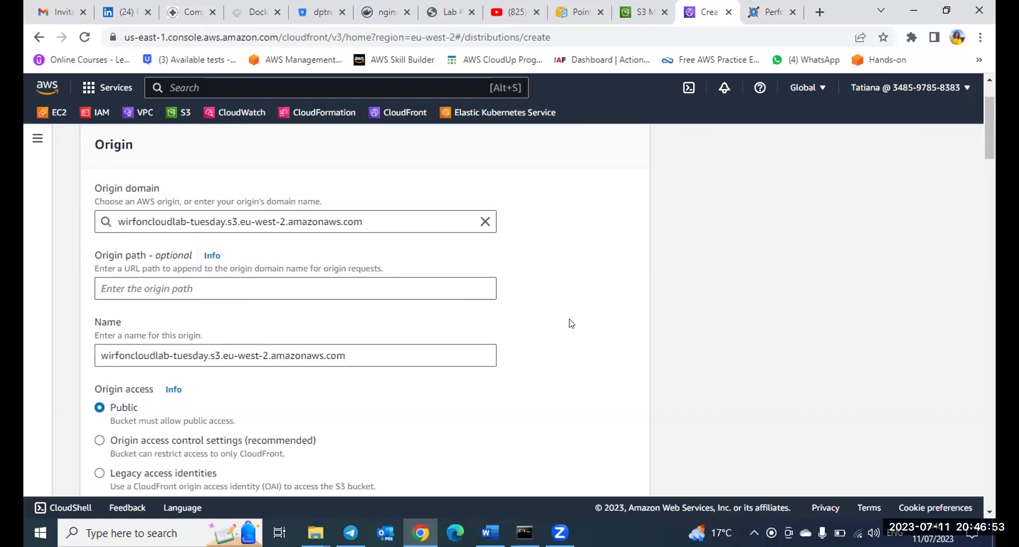
{"action": "scroll", "coordinate": [571, 324], "scroll_direction": "down", "scroll_amount": 1}
{"action": "scroll", "coordinate": [571, 323], "scroll_direction": "down", "scroll_amount": 2}
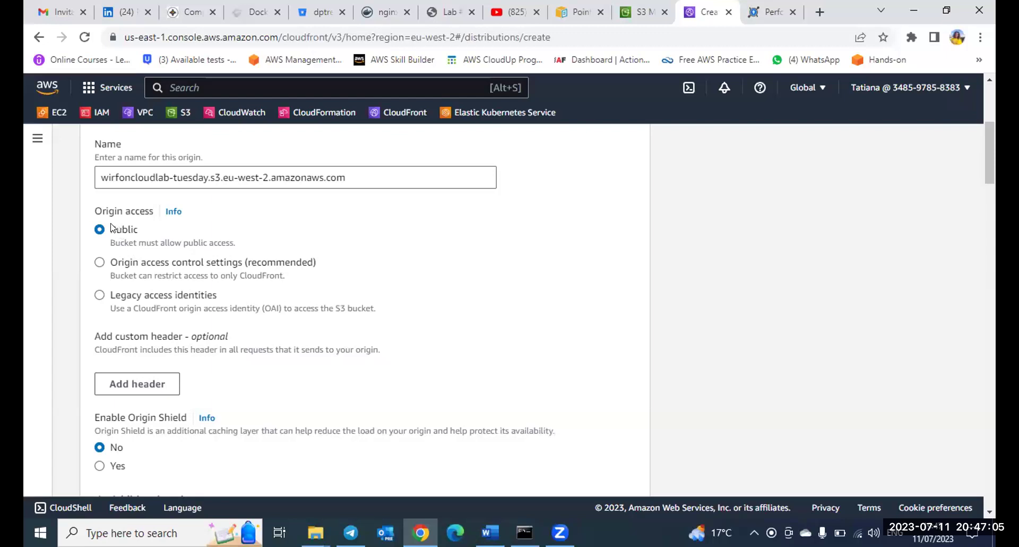
{"action": "left_click", "coordinate": [99, 263]}
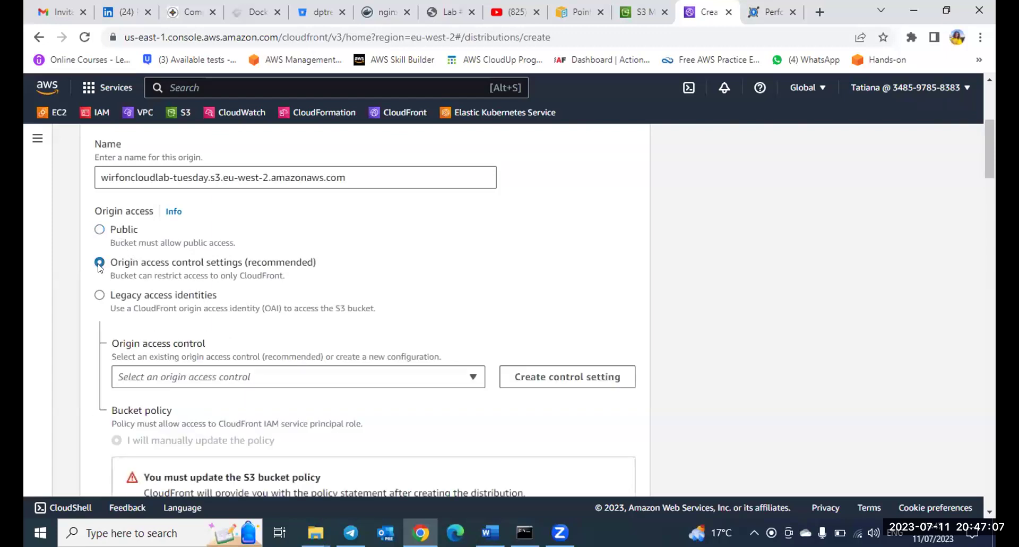
Create an origin access control for wirfoncloudlab-tuesday.s3.eu-west-2.amazonaws.com with signed requests and origin type S3.
{"action": "scroll", "coordinate": [430, 268], "scroll_direction": "down", "scroll_amount": 1}
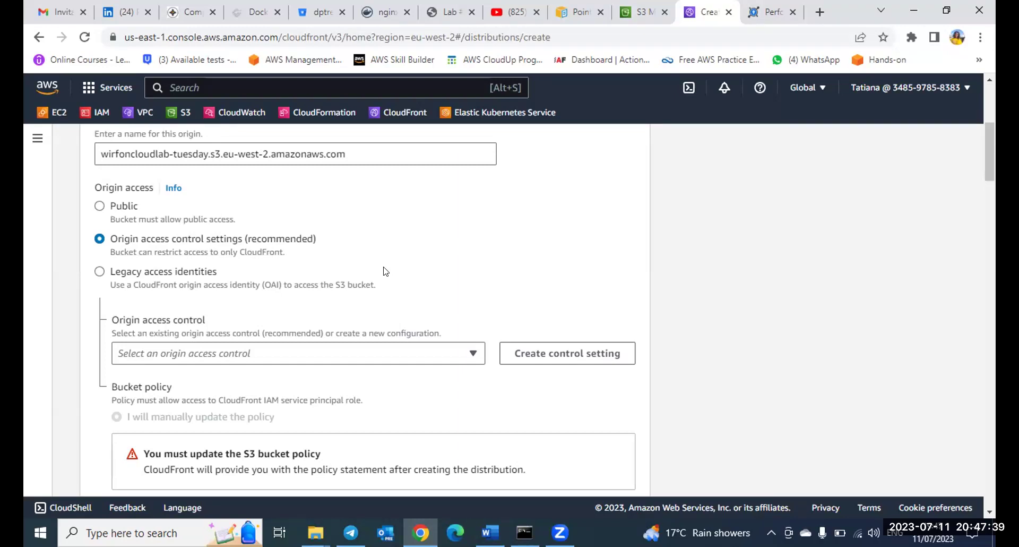
{"action": "scroll", "coordinate": [541, 285], "scroll_direction": "down", "scroll_amount": 1}
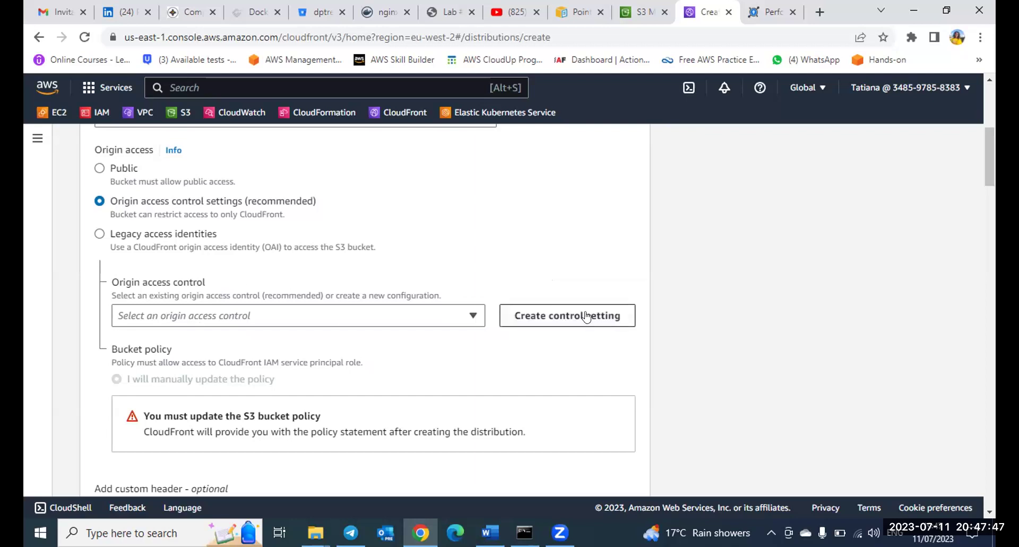
{"action": "left_click", "coordinate": [535, 317]}
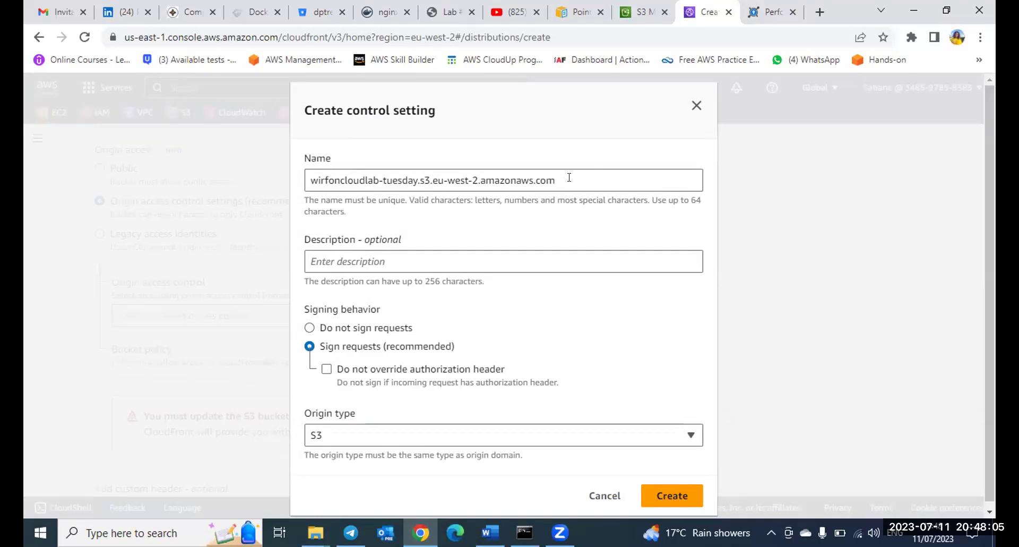
{"action": "scroll", "coordinate": [439, 313], "scroll_direction": "down", "scroll_amount": 1}
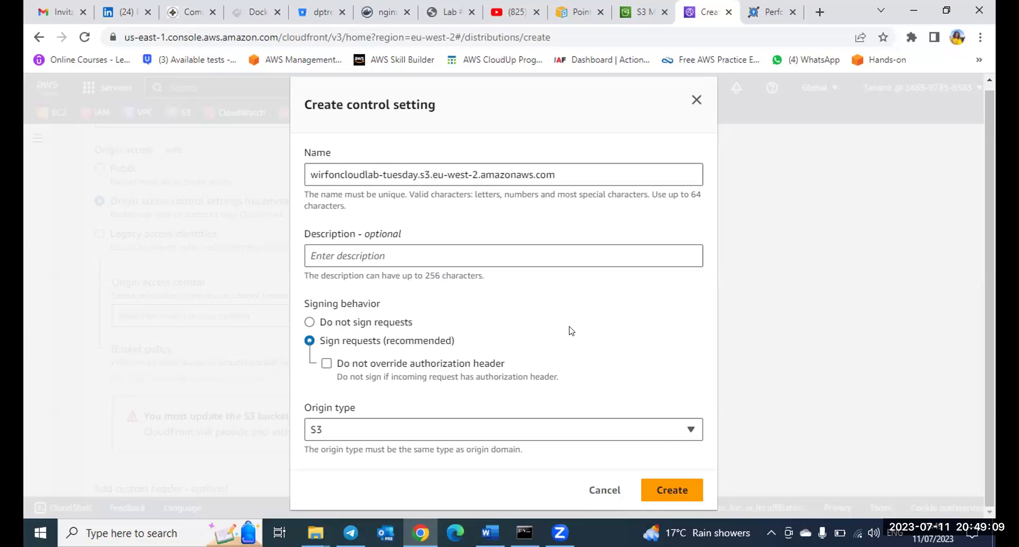
{"action": "left_click", "coordinate": [666, 490]}
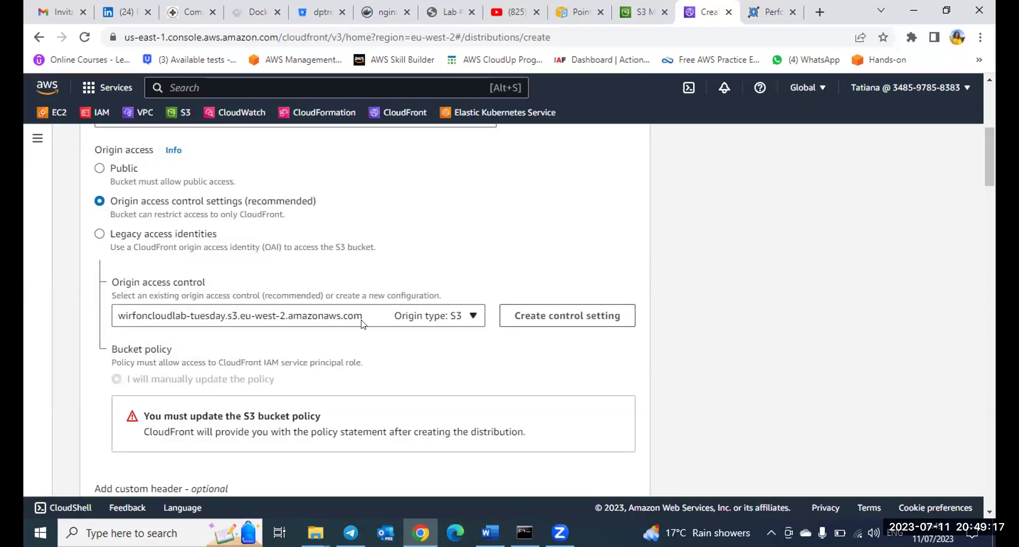
{"action": "scroll", "coordinate": [442, 348], "scroll_direction": "down", "scroll_amount": 2}
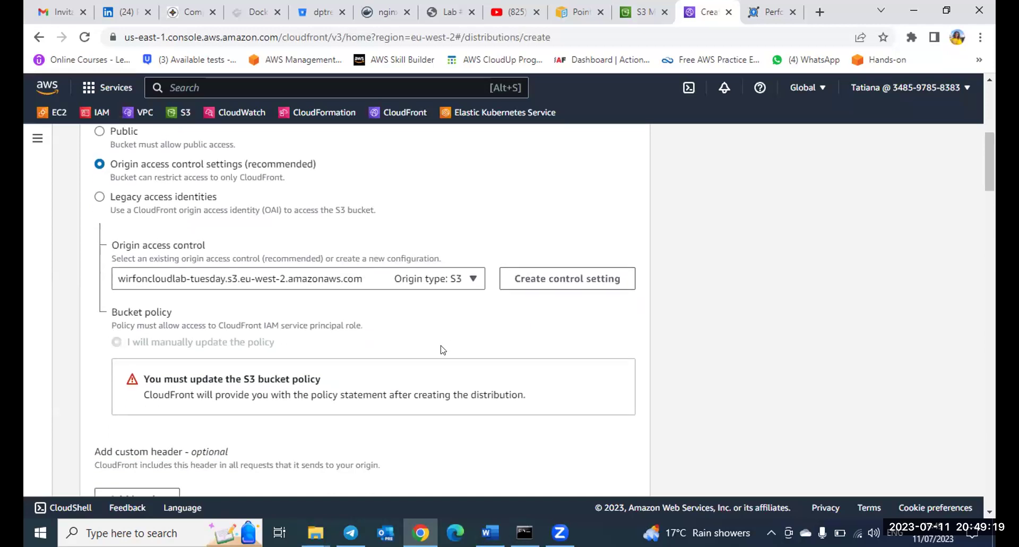
Review the bucket policy notice, custom header and Origin Shield settings of the new distribution's origin.
{"action": "scroll", "coordinate": [442, 348], "scroll_direction": "down", "scroll_amount": 1}
{"action": "scroll", "coordinate": [441, 344], "scroll_direction": "down", "scroll_amount": 2}
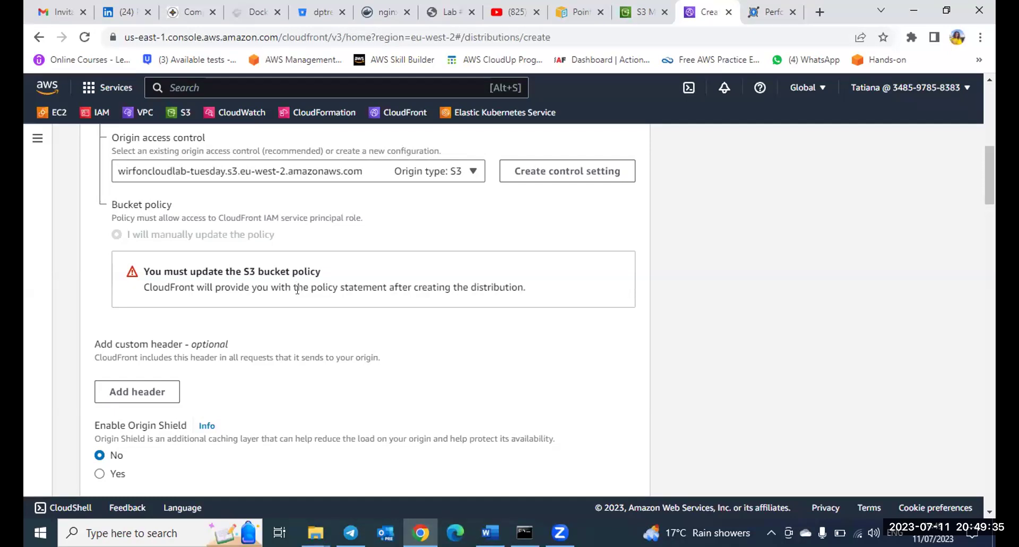
{"action": "scroll", "coordinate": [297, 289], "scroll_direction": "down", "scroll_amount": 2}
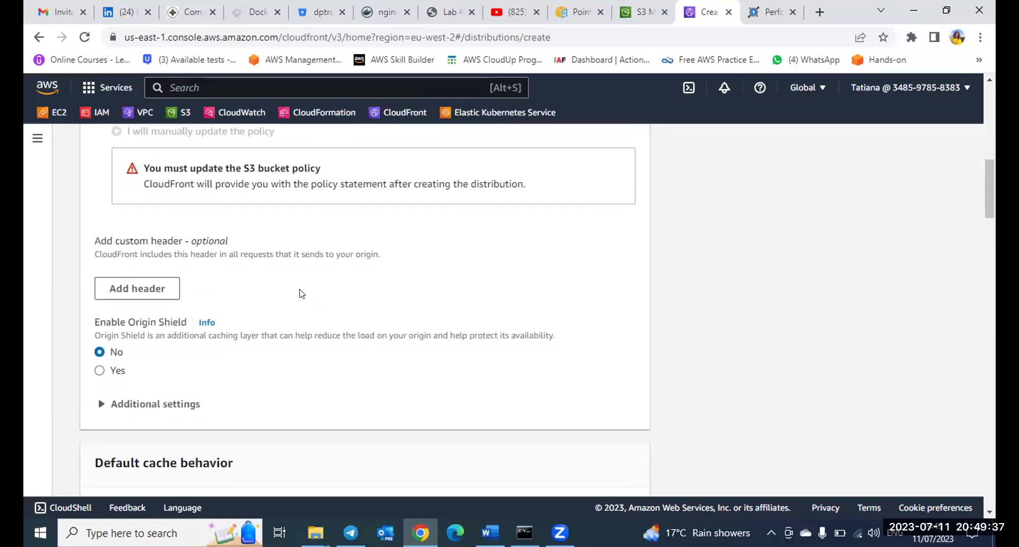
{"action": "scroll", "coordinate": [300, 292], "scroll_direction": "down", "scroll_amount": 1}
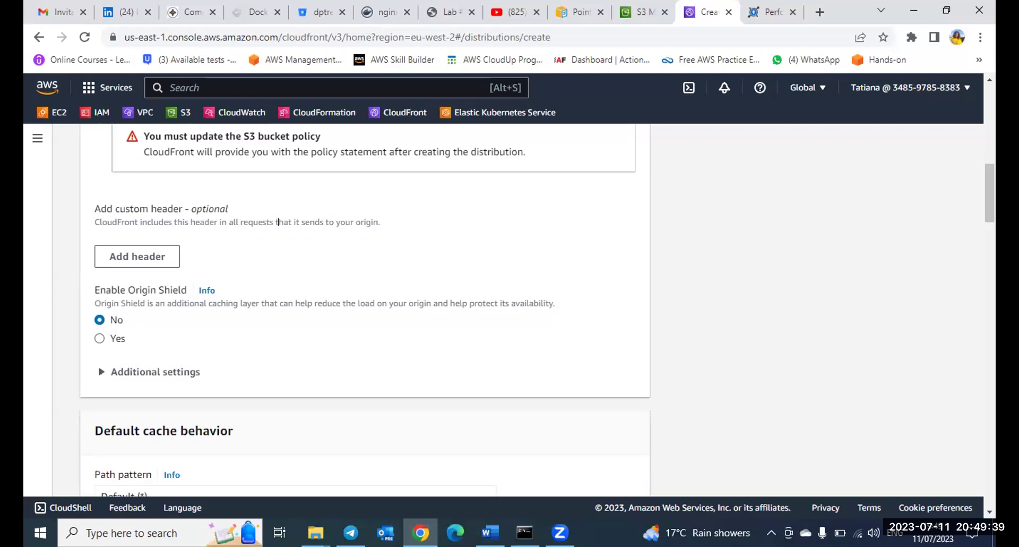
{"action": "scroll", "coordinate": [278, 221], "scroll_direction": "down", "scroll_amount": 1}
{"action": "scroll", "coordinate": [300, 298], "scroll_direction": "down", "scroll_amount": 1}
{"action": "scroll", "coordinate": [302, 300], "scroll_direction": "down", "scroll_amount": 2}
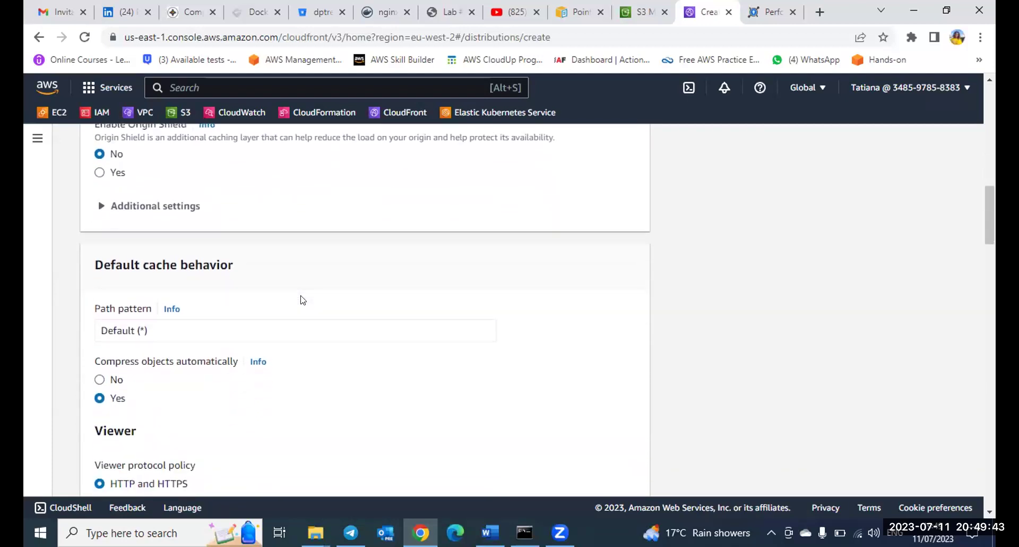
Review the default cache behavior: object compression, viewer protocol policy, allowed HTTP methods, viewer access restriction, cache policy and origin request policy.
{"action": "scroll", "coordinate": [302, 300], "scroll_direction": "down", "scroll_amount": 3}
{"action": "scroll", "coordinate": [300, 299], "scroll_direction": "down", "scroll_amount": 1}
{"action": "scroll", "coordinate": [301, 299], "scroll_direction": "up", "scroll_amount": 1}
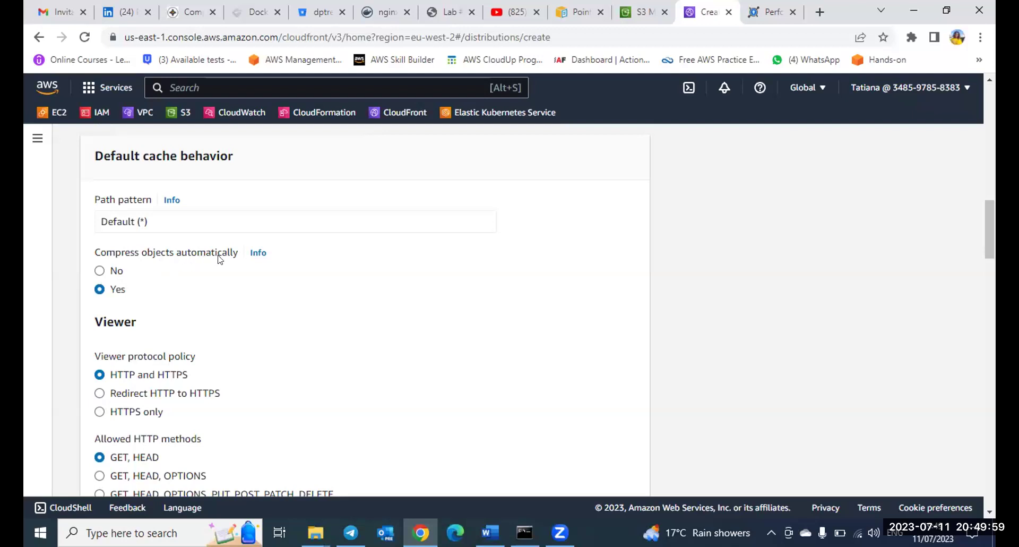
{"action": "scroll", "coordinate": [280, 328], "scroll_direction": "down", "scroll_amount": 3}
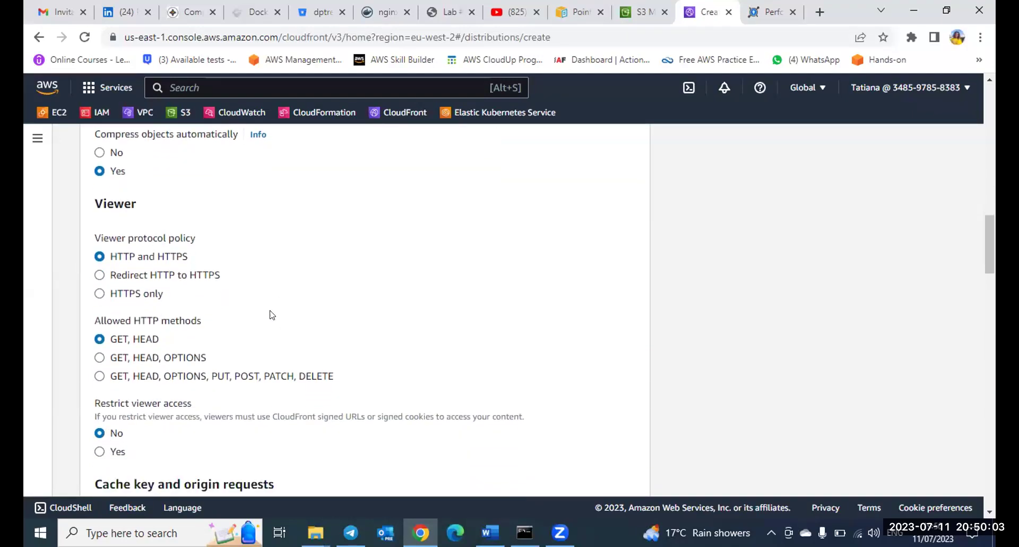
{"action": "scroll", "coordinate": [291, 266], "scroll_direction": "down", "scroll_amount": 1}
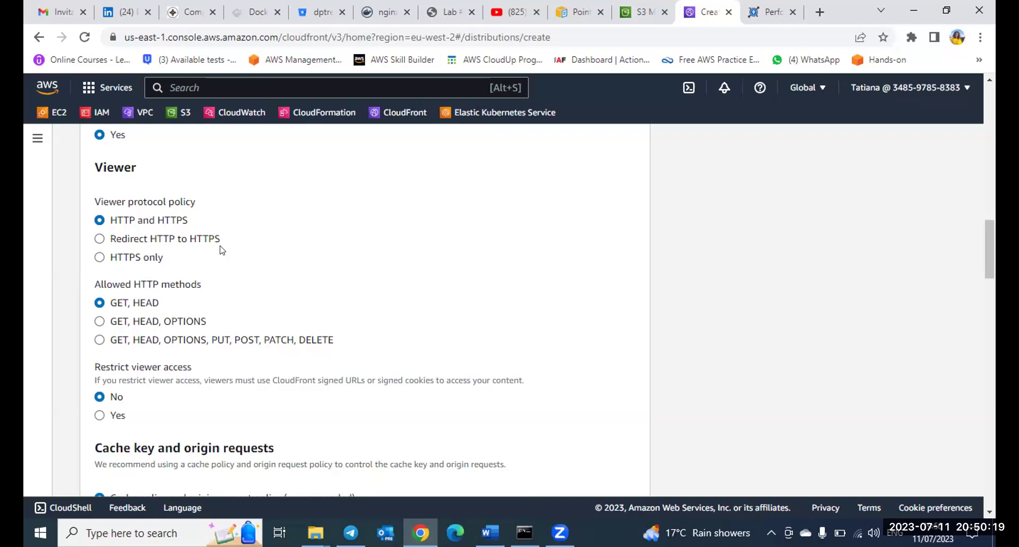
{"action": "scroll", "coordinate": [213, 247], "scroll_direction": "down", "scroll_amount": 1}
{"action": "scroll", "coordinate": [210, 246], "scroll_direction": "down", "scroll_amount": 2}
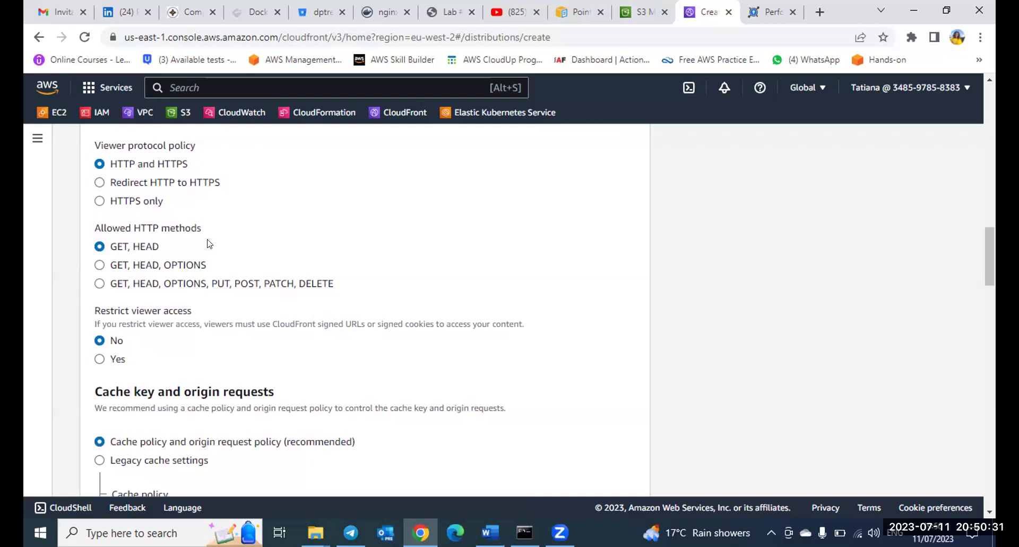
{"action": "scroll", "coordinate": [219, 245], "scroll_direction": "down", "scroll_amount": 1}
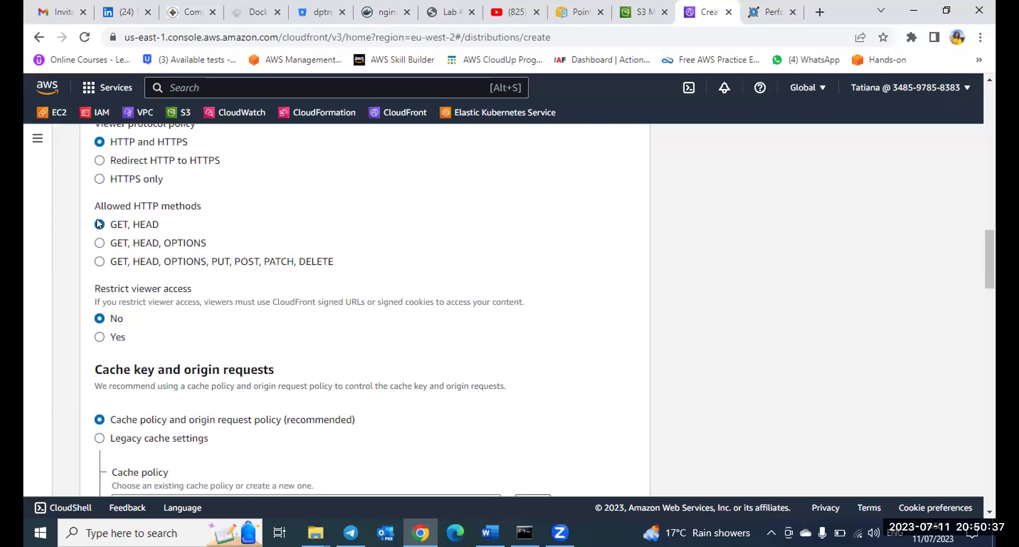
{"action": "scroll", "coordinate": [429, 340], "scroll_direction": "down", "scroll_amount": 1}
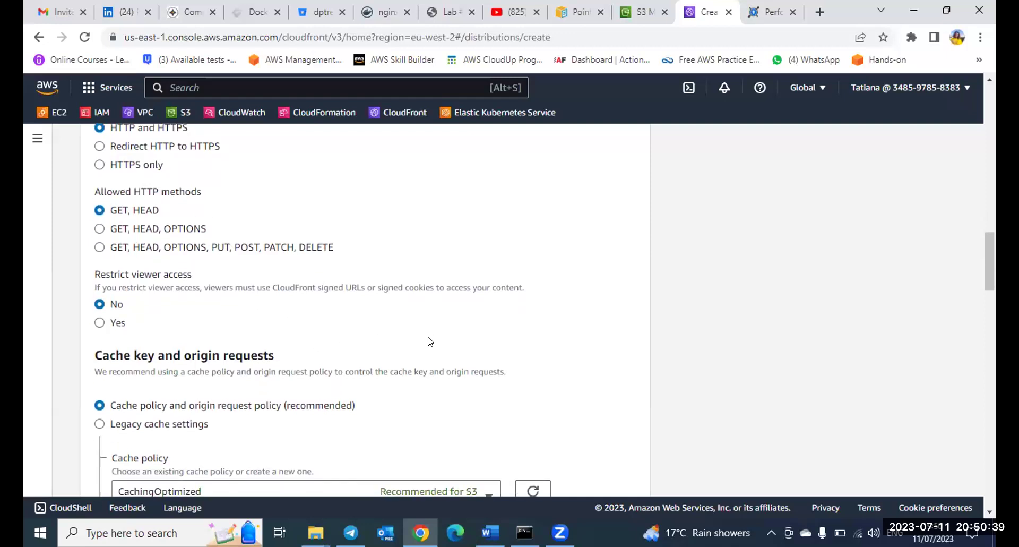
{"action": "scroll", "coordinate": [430, 341], "scroll_direction": "down", "scroll_amount": 1}
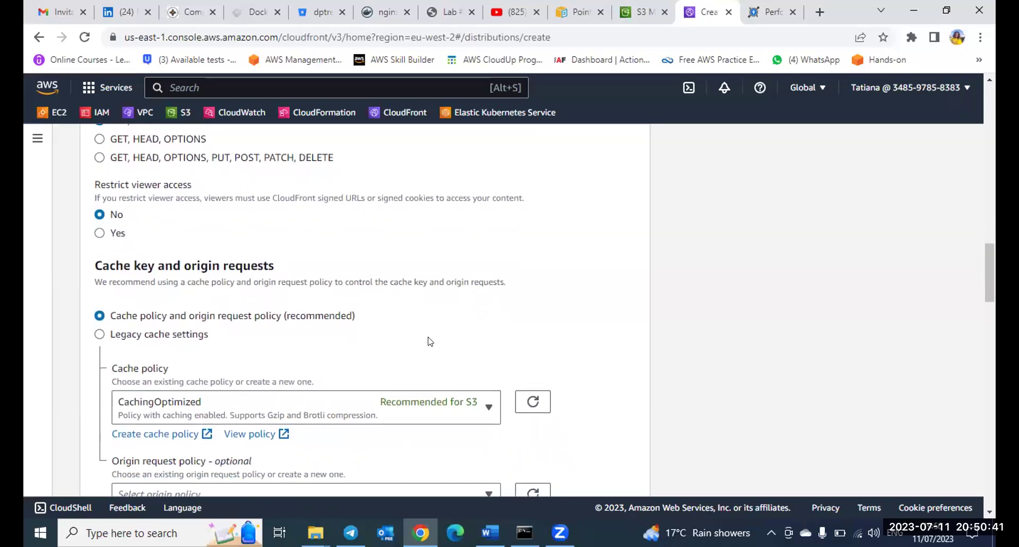
{"action": "scroll", "coordinate": [430, 340], "scroll_direction": "down", "scroll_amount": 1}
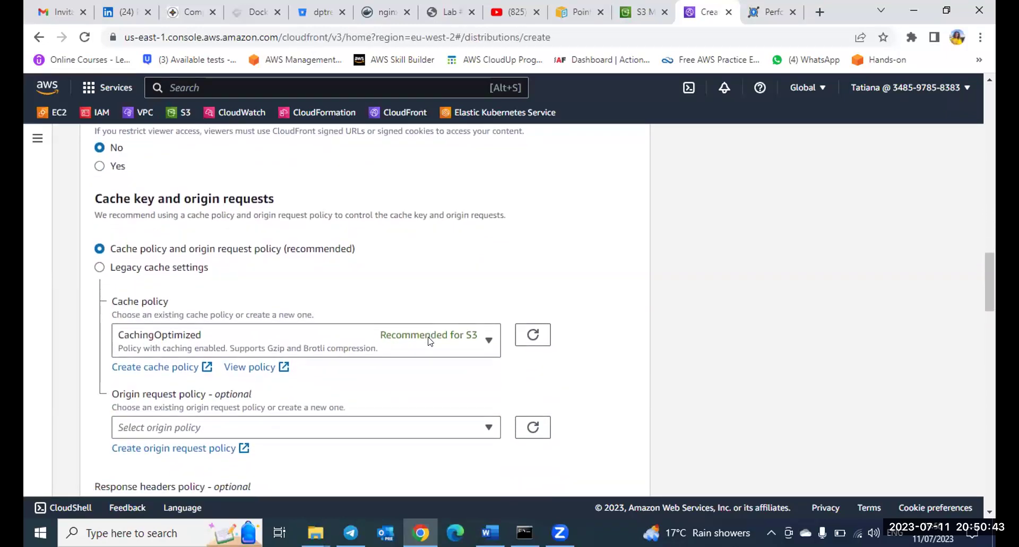
{"action": "scroll", "coordinate": [430, 340], "scroll_direction": "down", "scroll_amount": 2}
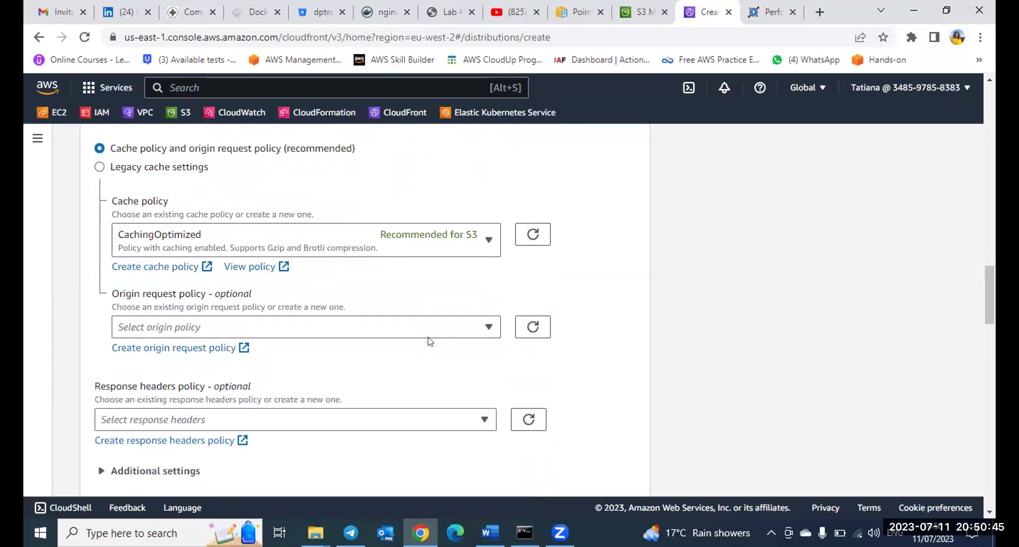
{"action": "scroll", "coordinate": [430, 341], "scroll_direction": "down", "scroll_amount": 4}
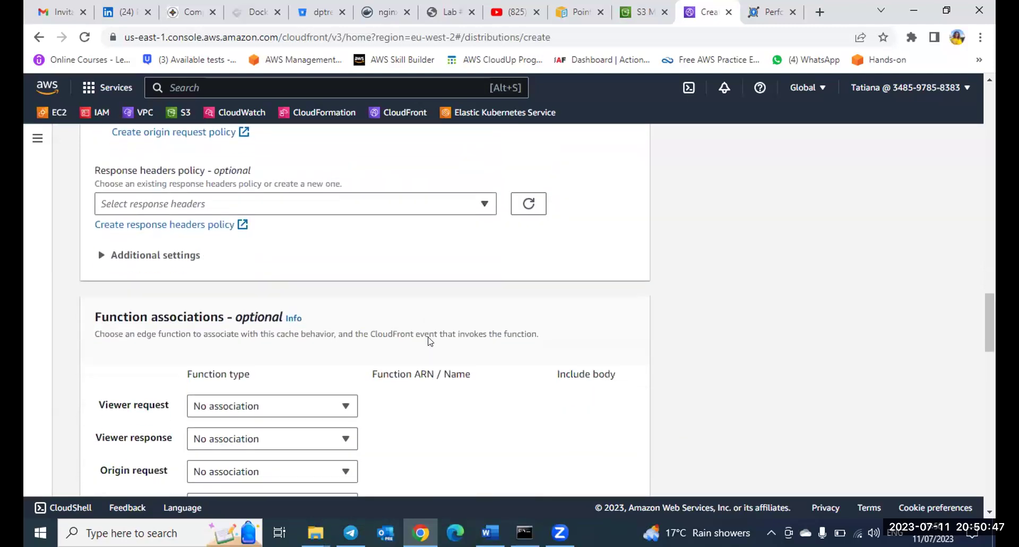
Set the distribution's Web Application Firewall option to Do not enable security protections.
{"action": "scroll", "coordinate": [430, 341], "scroll_direction": "down", "scroll_amount": 2}
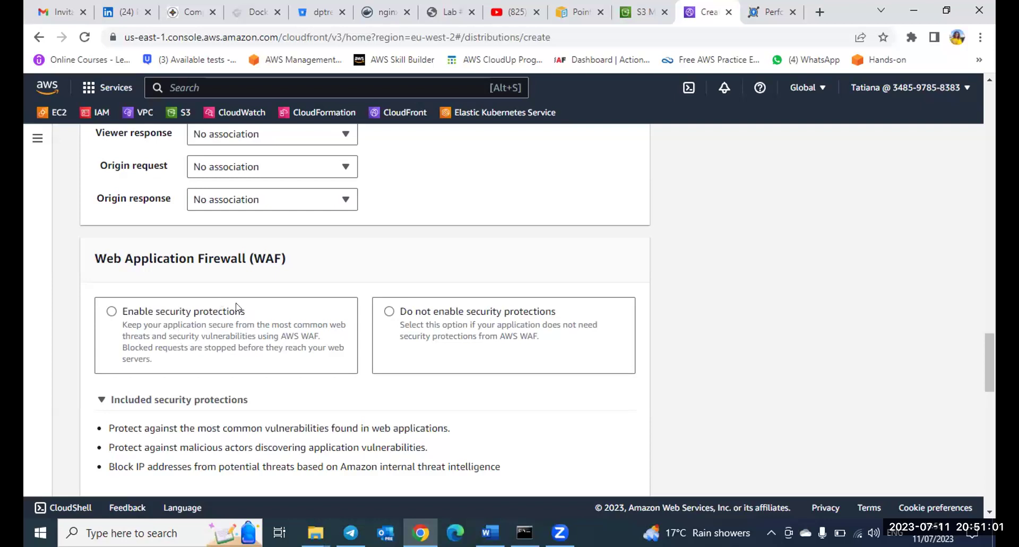
{"action": "scroll", "coordinate": [503, 277], "scroll_direction": "down", "scroll_amount": 1}
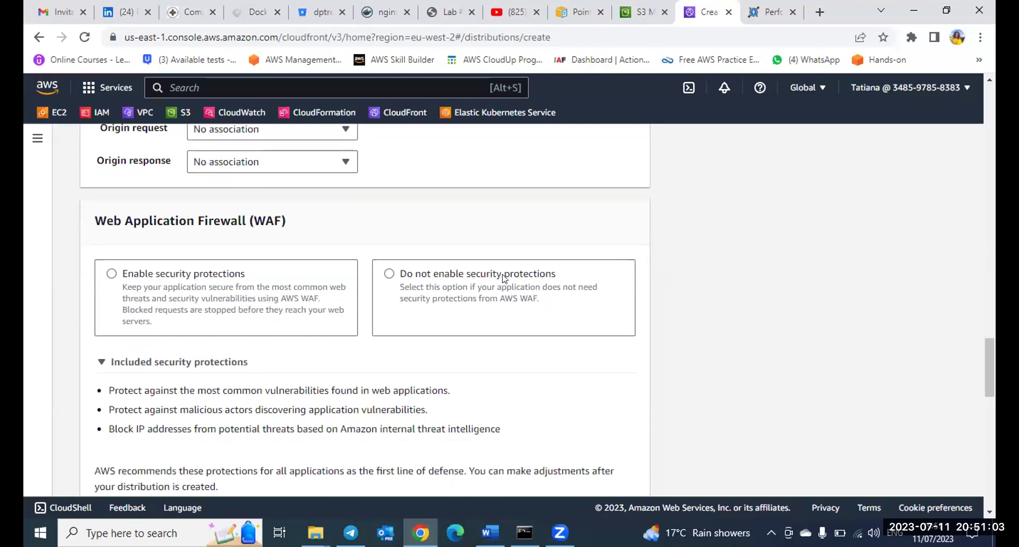
{"action": "left_click", "coordinate": [390, 272]}
{"action": "scroll", "coordinate": [476, 410], "scroll_direction": "down", "scroll_amount": 1}
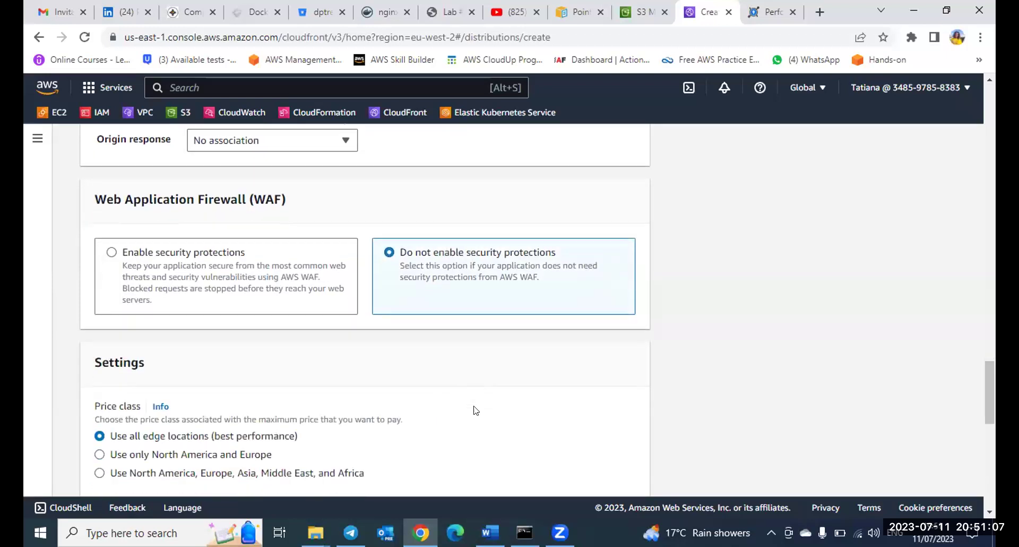
Set the distribution's default root object to cloudfront.html.
{"action": "scroll", "coordinate": [476, 410], "scroll_direction": "down", "scroll_amount": 1}
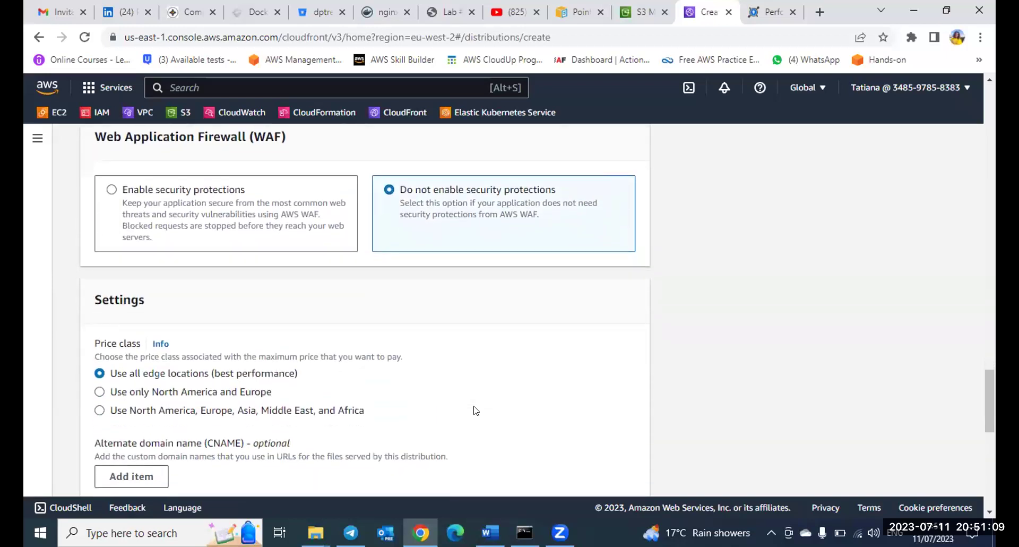
{"action": "scroll", "coordinate": [476, 409], "scroll_direction": "down", "scroll_amount": 1}
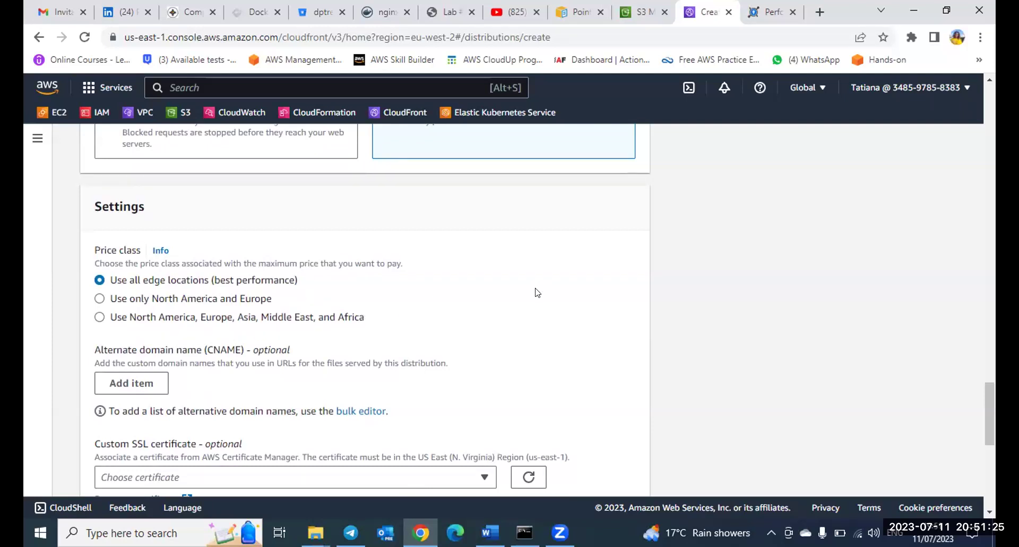
{"action": "scroll", "coordinate": [472, 313], "scroll_direction": "down", "scroll_amount": 1}
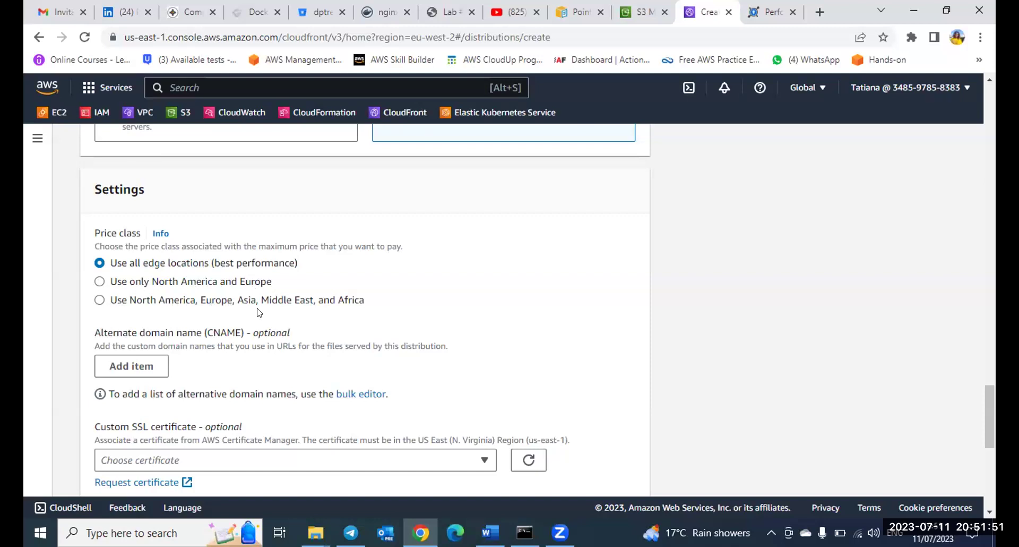
{"action": "scroll", "coordinate": [316, 313], "scroll_direction": "down", "scroll_amount": 1}
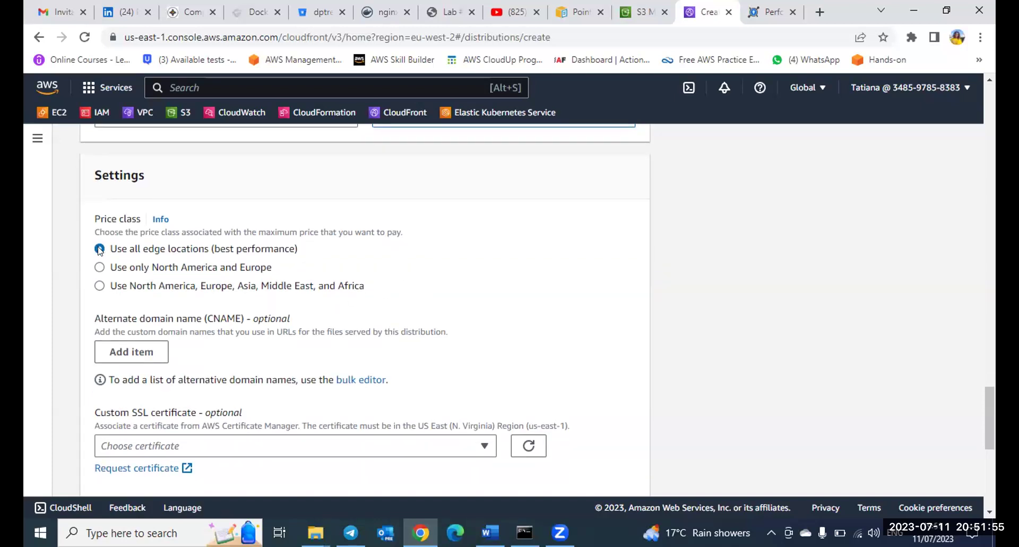
{"action": "scroll", "coordinate": [296, 274], "scroll_direction": "down", "scroll_amount": 3}
{"action": "scroll", "coordinate": [297, 272], "scroll_direction": "down", "scroll_amount": 5}
{"action": "scroll", "coordinate": [296, 273], "scroll_direction": "down", "scroll_amount": 2}
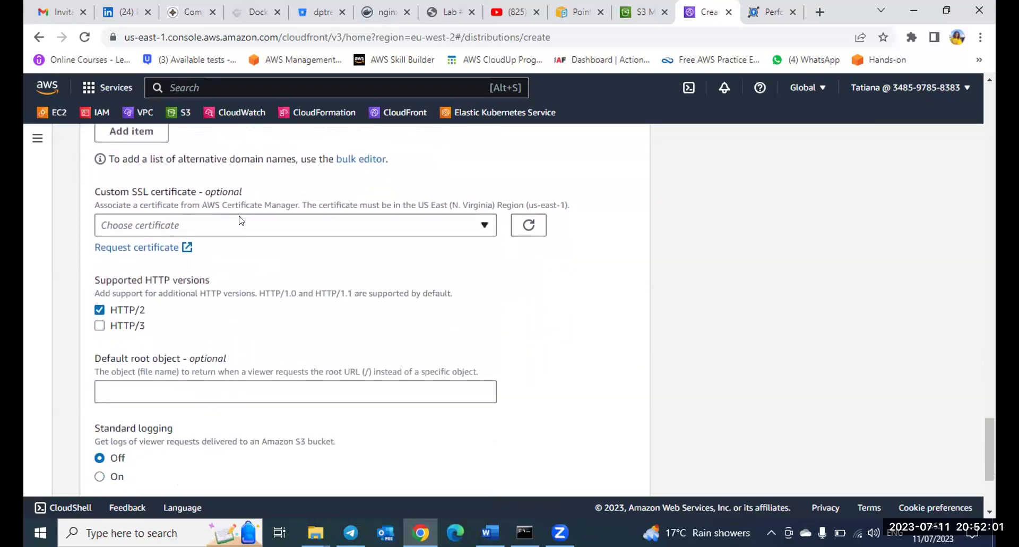
{"action": "scroll", "coordinate": [241, 220], "scroll_direction": "down", "scroll_amount": 3}
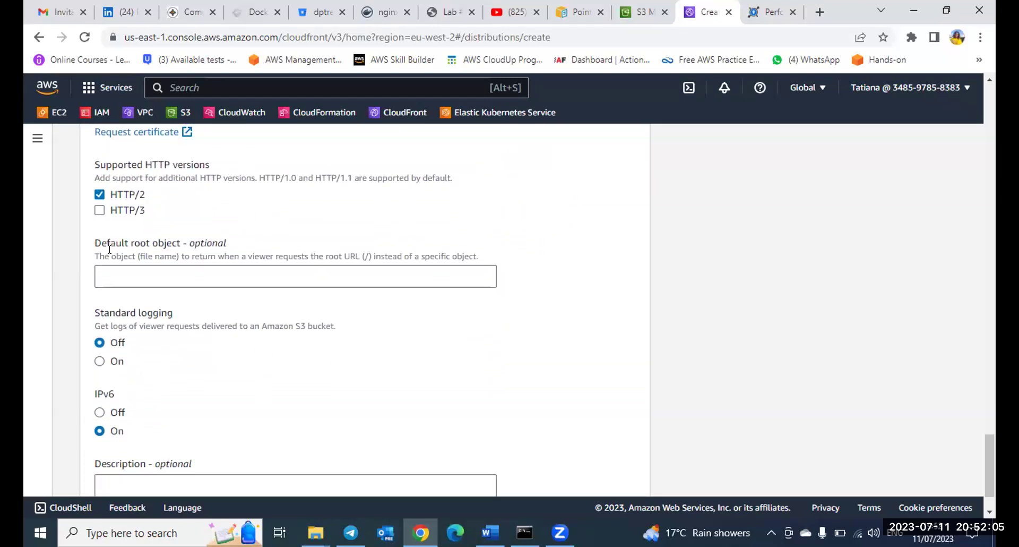
{"action": "left_click", "coordinate": [132, 271]}
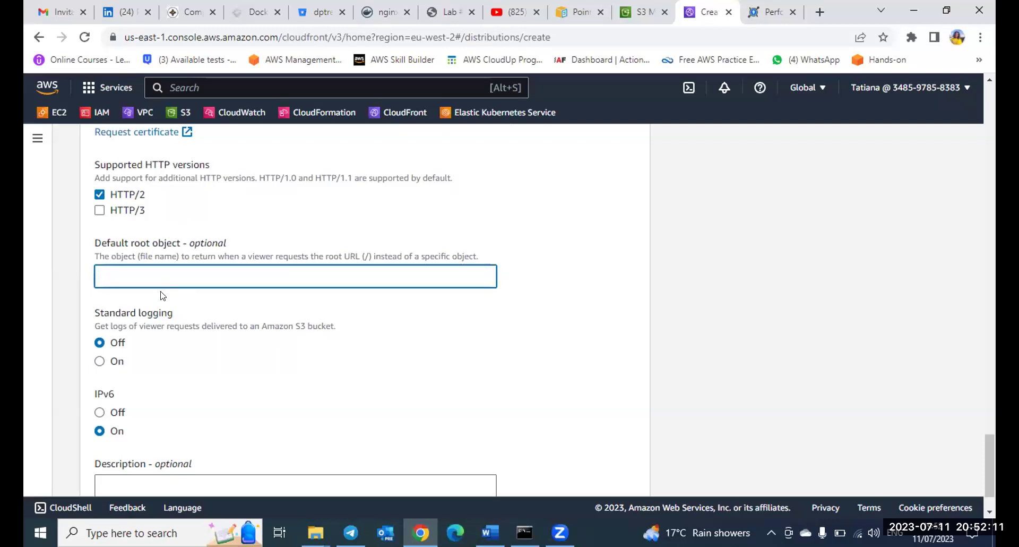
{"action": "type", "text": "cloudfron"}
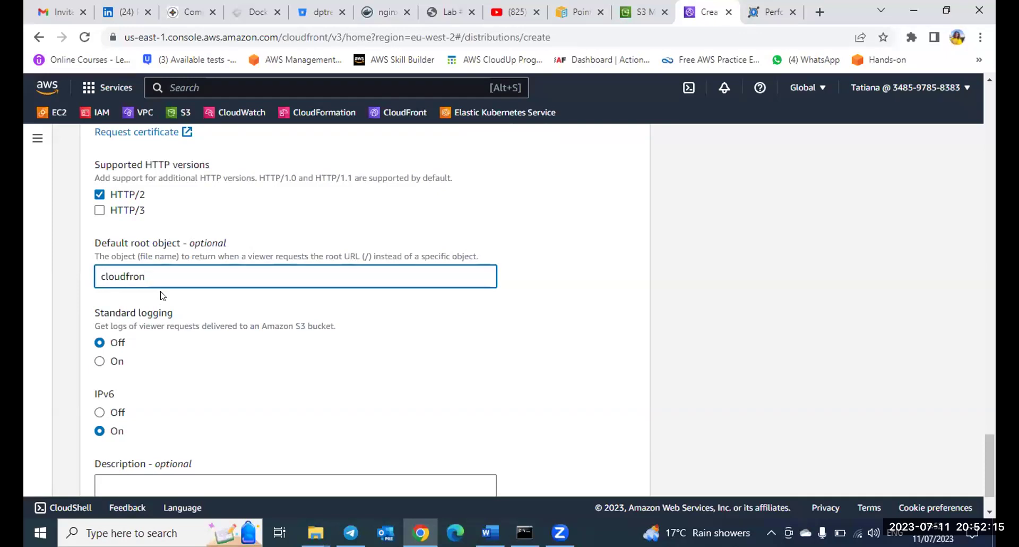
{"action": "type", "text": "t.ht"}
Create the distribution with standard logging off, IPv6 on and no description.
{"action": "scroll", "coordinate": [258, 347], "scroll_direction": "down", "scroll_amount": 1}
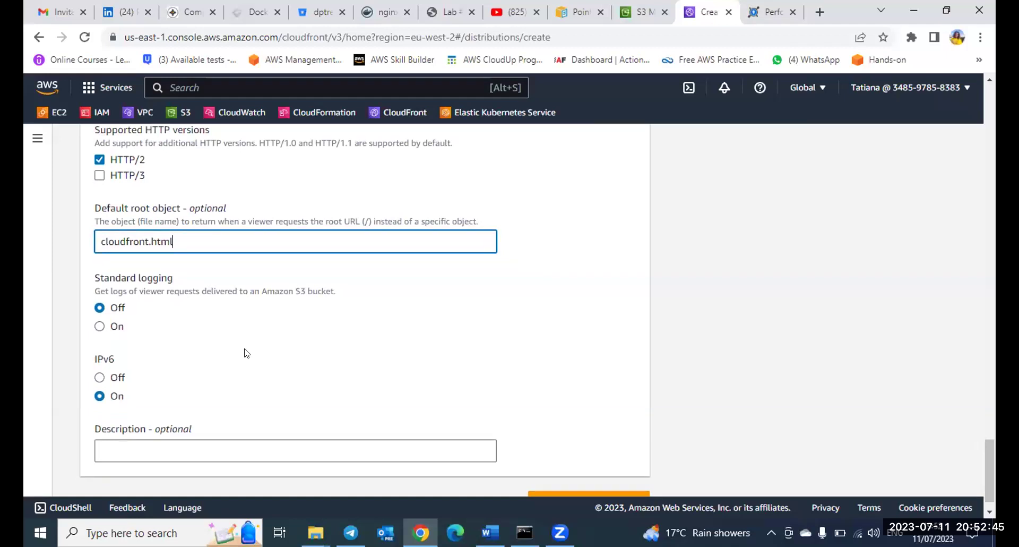
{"action": "scroll", "coordinate": [246, 353], "scroll_direction": "down", "scroll_amount": 1}
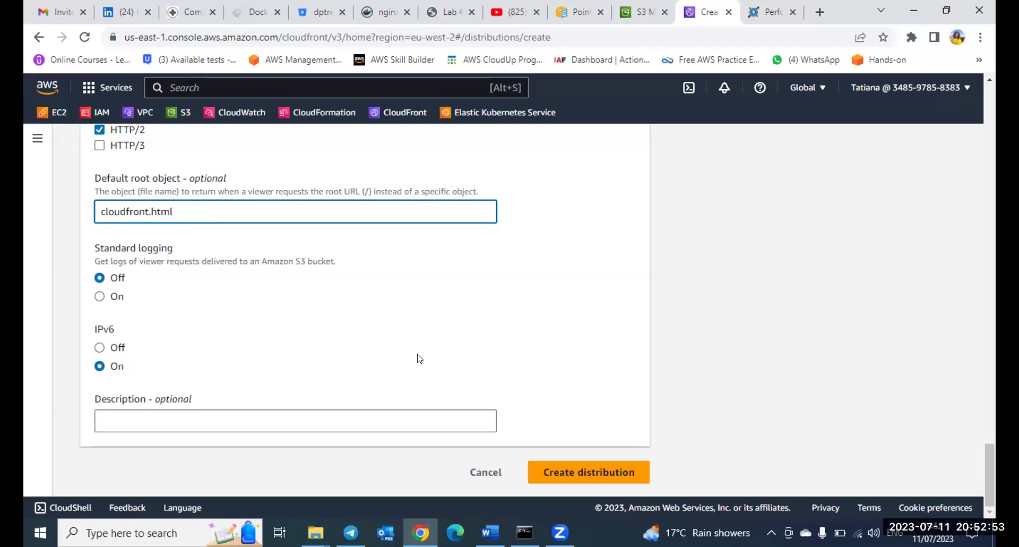
{"action": "scroll", "coordinate": [325, 330], "scroll_direction": "up", "scroll_amount": 1}
{"action": "scroll", "coordinate": [325, 330], "scroll_direction": "down", "scroll_amount": 1}
{"action": "left_click", "coordinate": [570, 471]}
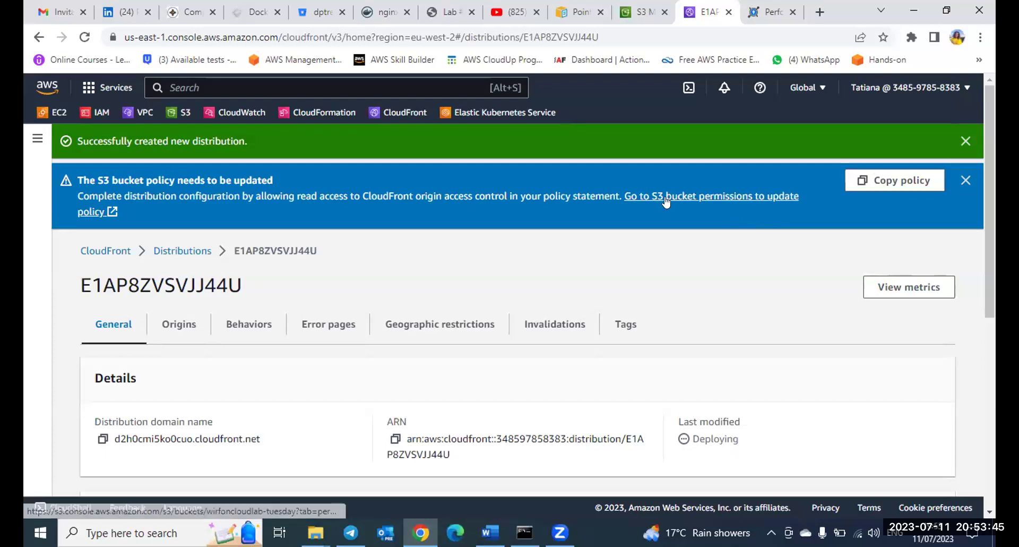
Copy the policy statement provided for the new distribution and go to the bucket policy in the wirfoncloudlab-tuesday bucket's permissions.
{"action": "left_click", "coordinate": [861, 179]}
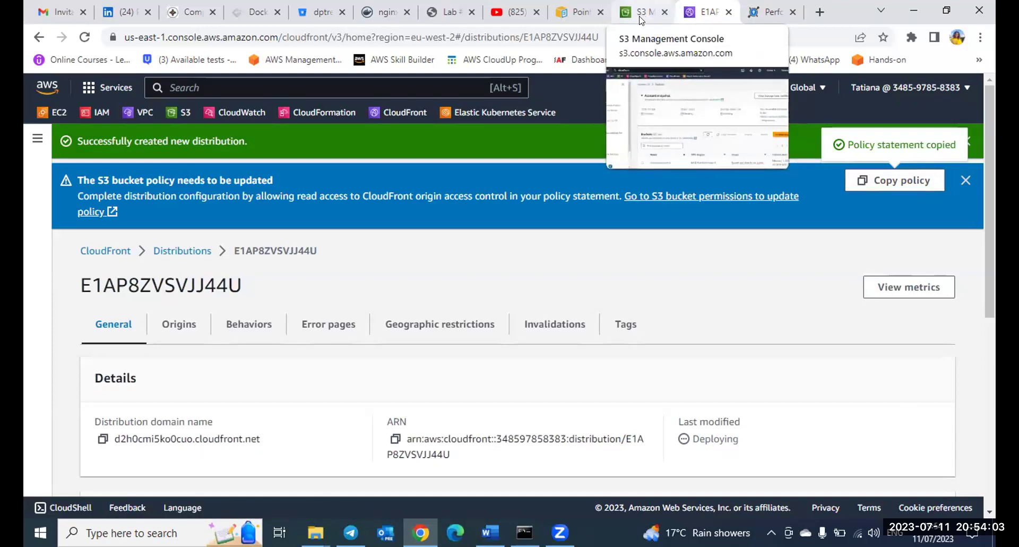
{"action": "left_click", "coordinate": [656, 197]}
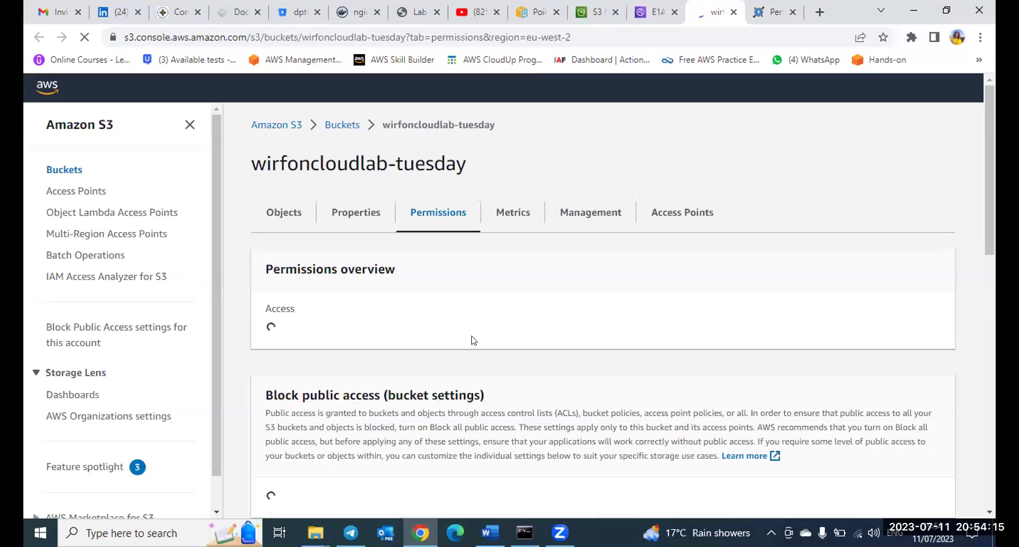
{"action": "scroll", "coordinate": [474, 340], "scroll_direction": "down", "scroll_amount": 6}
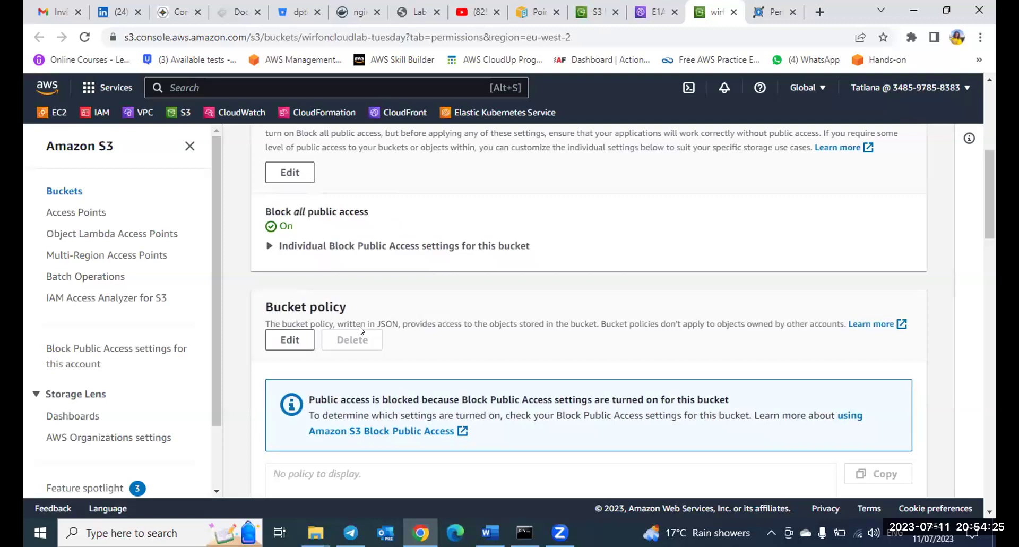
{"action": "scroll", "coordinate": [360, 329], "scroll_direction": "down", "scroll_amount": 2}
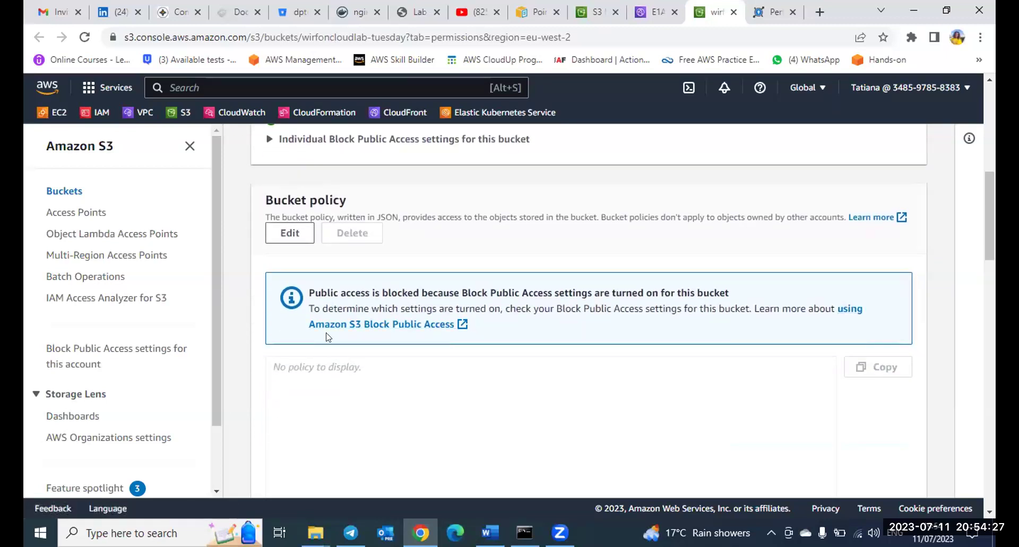
Paste the copied CloudFront policy statement into the wirfoncloudlab-tuesday bucket policy and check its Allow effect.
{"action": "left_click", "coordinate": [284, 234]}
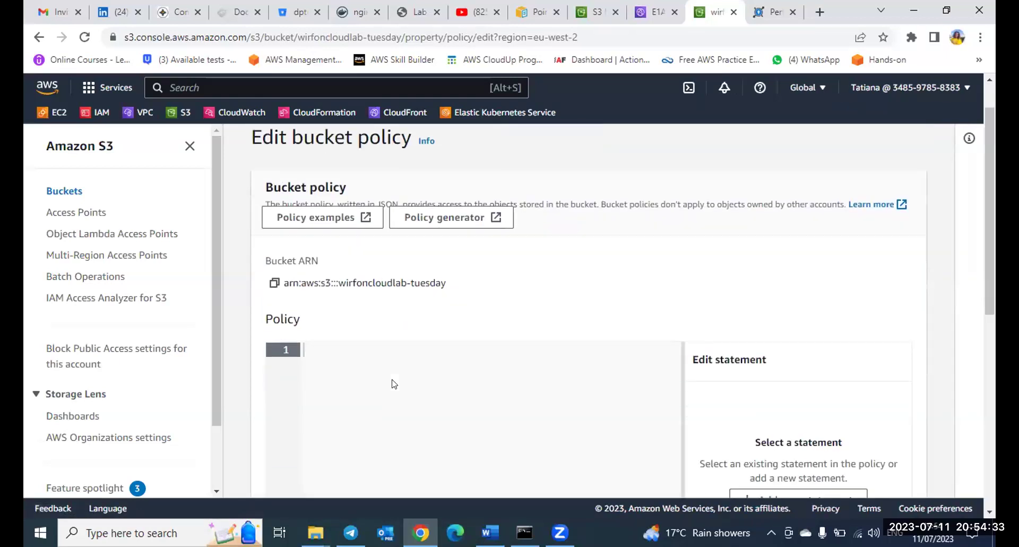
{"action": "scroll", "coordinate": [393, 383], "scroll_direction": "down", "scroll_amount": 2}
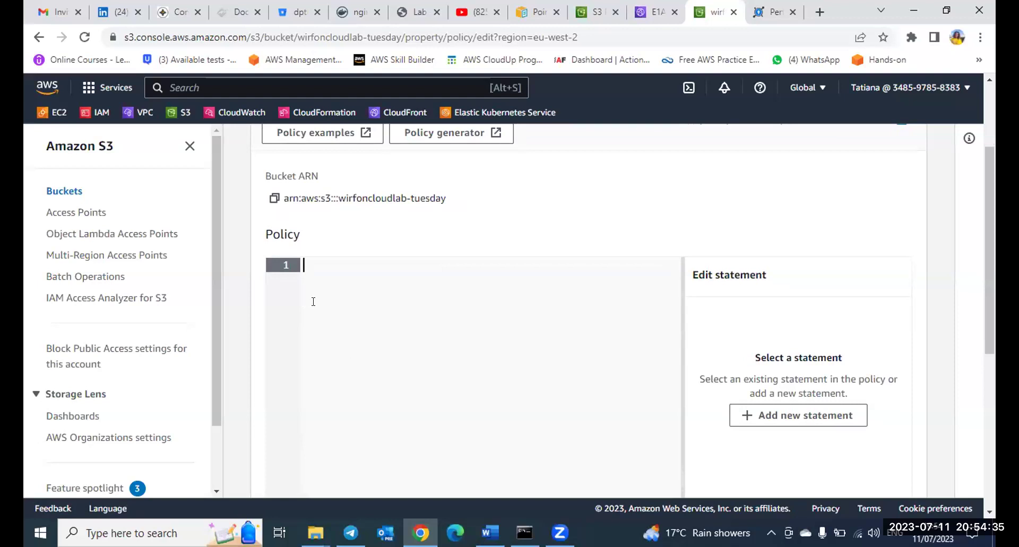
{"action": "key", "text": "ctrl+v"}
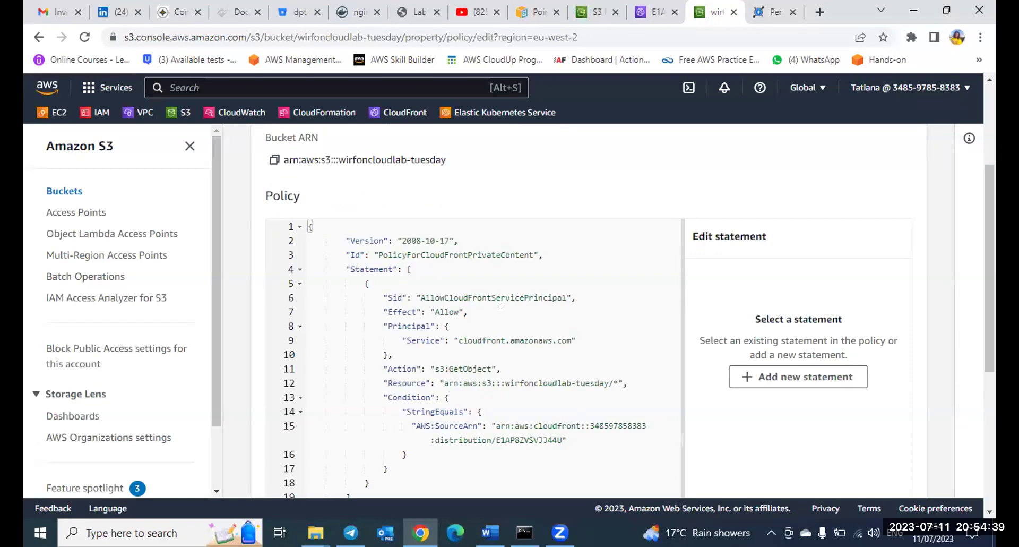
{"action": "scroll", "coordinate": [467, 300], "scroll_direction": "down", "scroll_amount": 1}
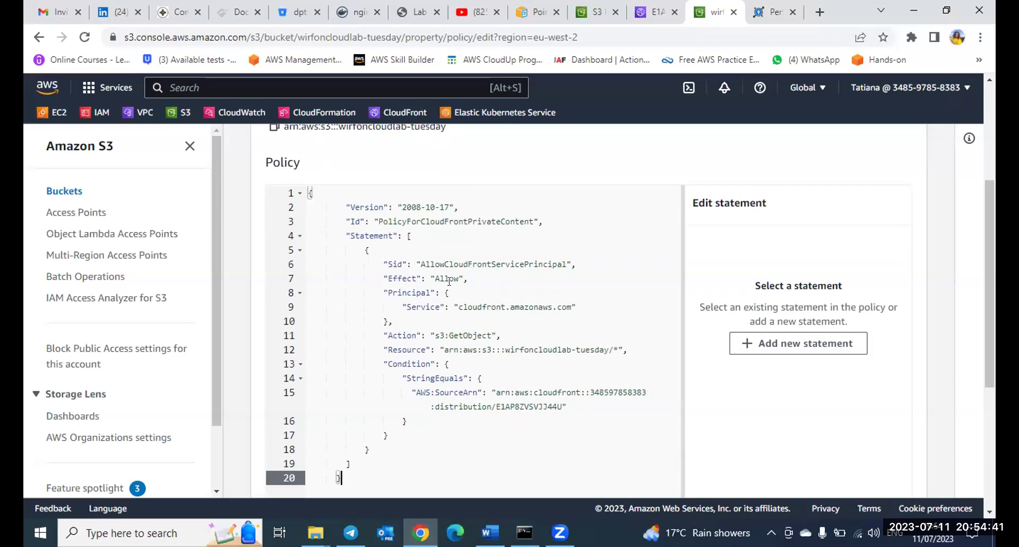
{"action": "left_click_drag", "start_coordinate": [466, 279], "coordinate": [427, 275]}
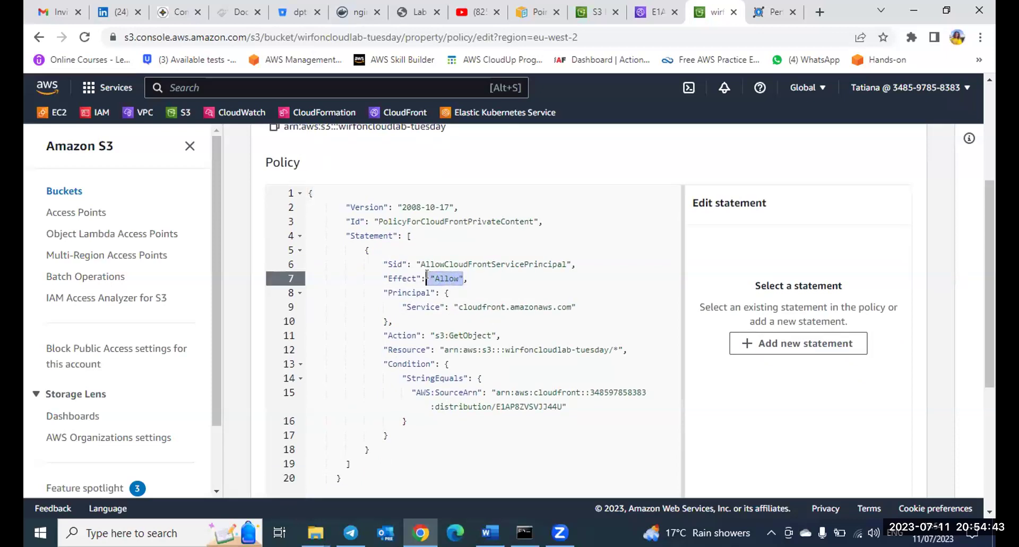
Review the CloudFront service principal and the s3:GetObject action in the wirfoncloudlab-tuesday bucket policy.
{"action": "left_click_drag", "start_coordinate": [576, 307], "coordinate": [459, 306]}
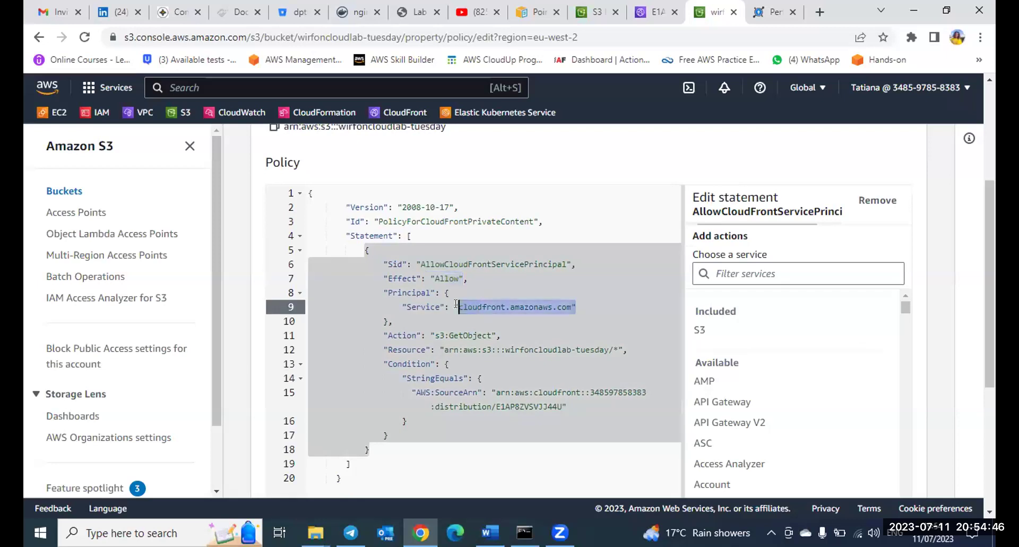
{"action": "left_click", "coordinate": [495, 333]}
{"action": "left_click_drag", "start_coordinate": [501, 333], "coordinate": [431, 329]}
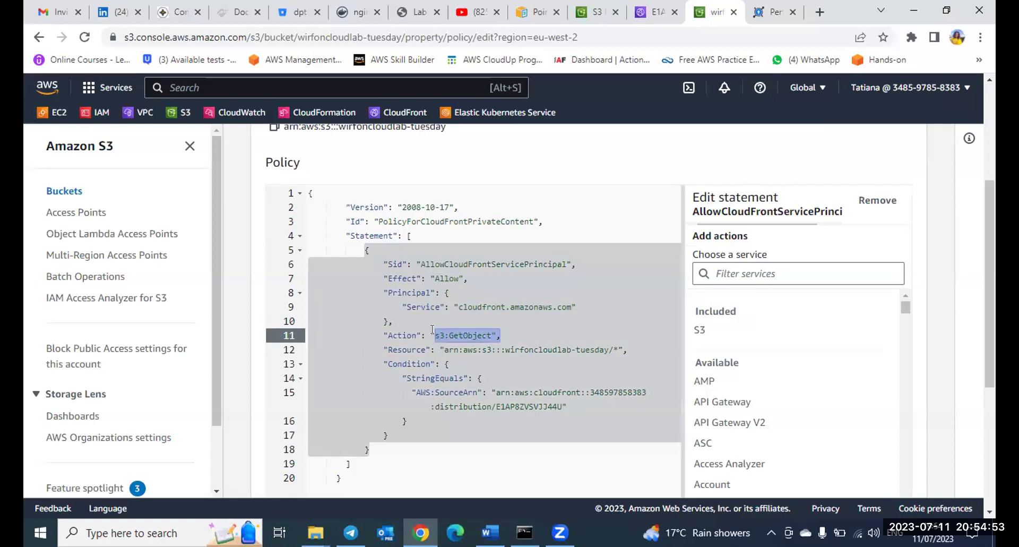
{"action": "left_click", "coordinate": [467, 463]}
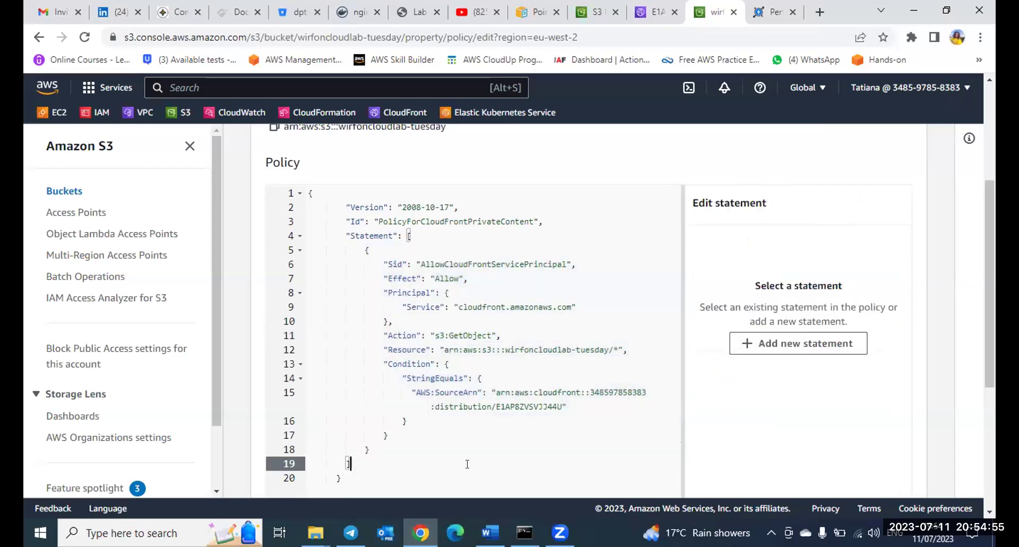
{"action": "scroll", "coordinate": [575, 433], "scroll_direction": "down", "scroll_amount": 2}
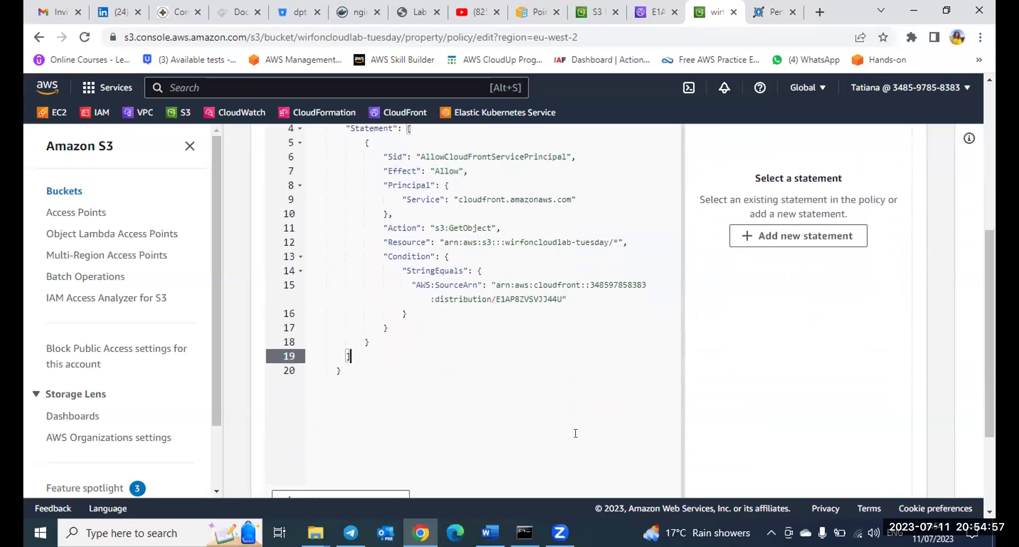
{"action": "scroll", "coordinate": [575, 433], "scroll_direction": "up", "scroll_amount": 1}
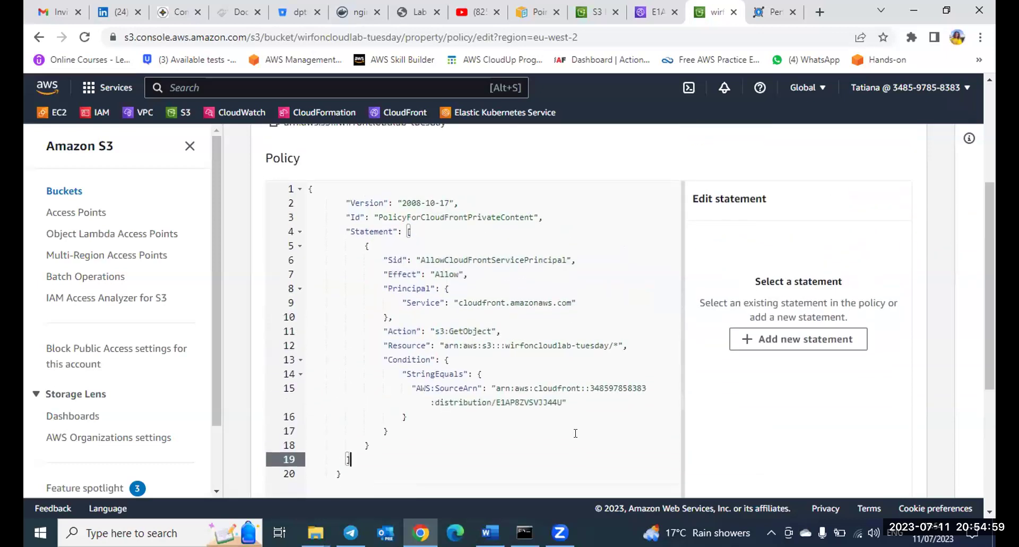
Save the edited bucket policy for wirfoncloudlab-tuesday and dismiss the notification.
{"action": "scroll", "coordinate": [576, 433], "scroll_direction": "down", "scroll_amount": 1}
{"action": "scroll", "coordinate": [575, 433], "scroll_direction": "down", "scroll_amount": 2}
{"action": "scroll", "coordinate": [576, 433], "scroll_direction": "down", "scroll_amount": 2}
{"action": "scroll", "coordinate": [575, 433], "scroll_direction": "up", "scroll_amount": 2}
{"action": "scroll", "coordinate": [576, 440], "scroll_direction": "down", "scroll_amount": 3}
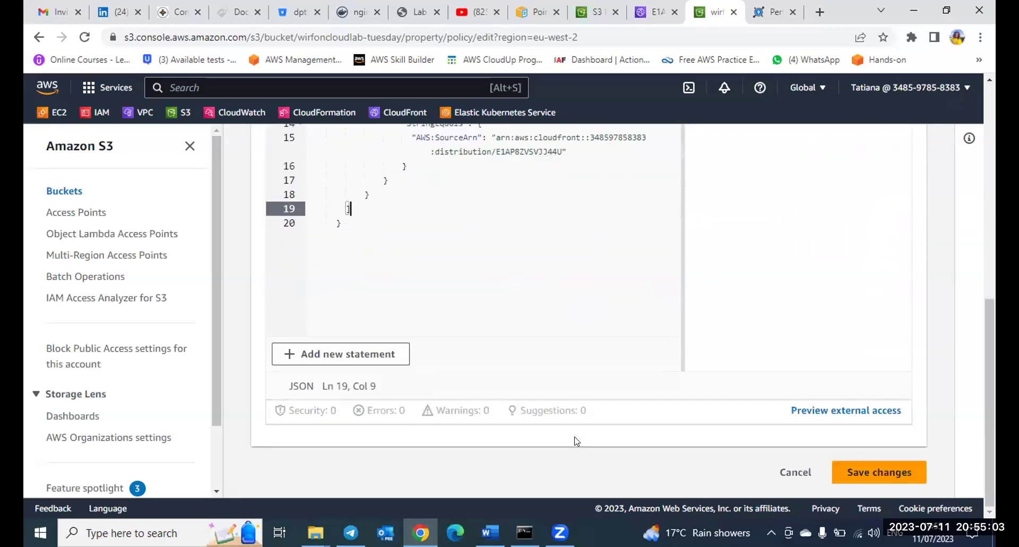
{"action": "left_click", "coordinate": [869, 472]}
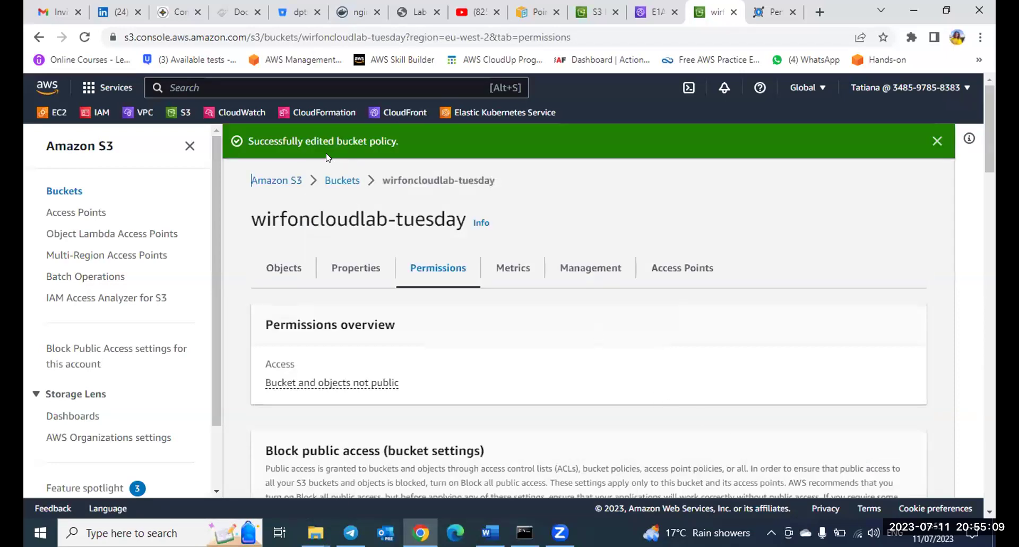
{"action": "left_click", "coordinate": [936, 141]}
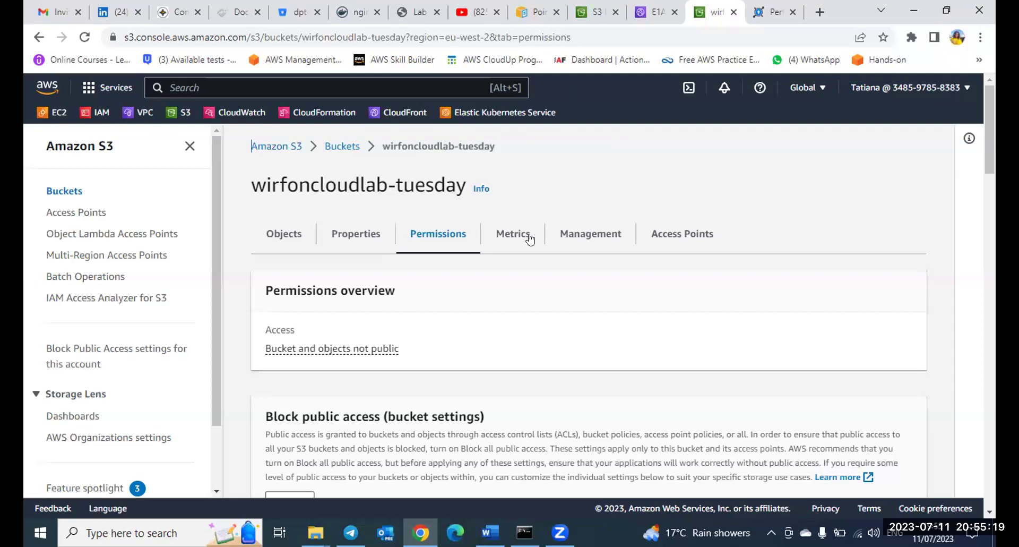
Examine the permissions overview and the block public access section of the wirfoncloudlab-tuesday bucket.
{"action": "scroll", "coordinate": [528, 235], "scroll_direction": "down", "scroll_amount": 1}
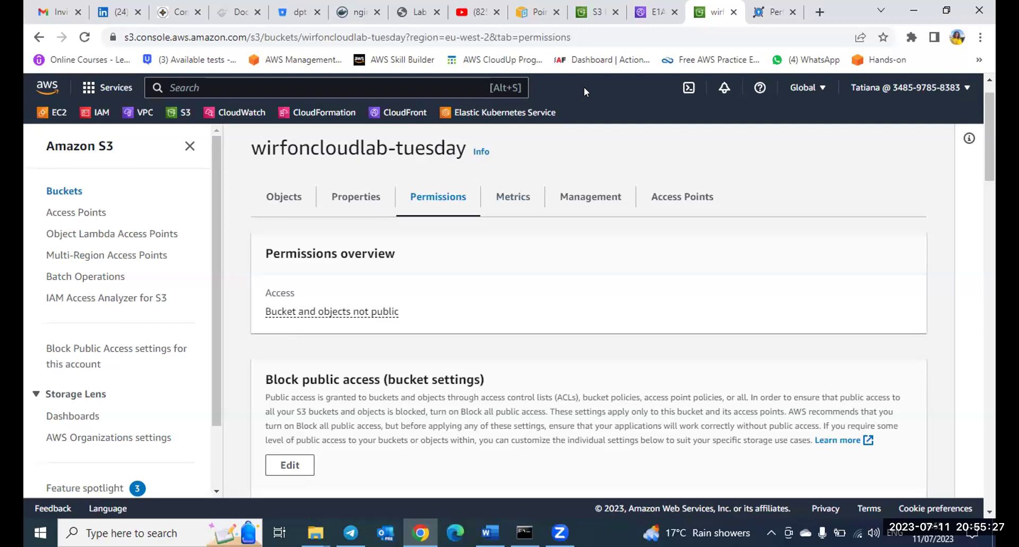
{"action": "mouse_move", "coordinate": [588, 14]}
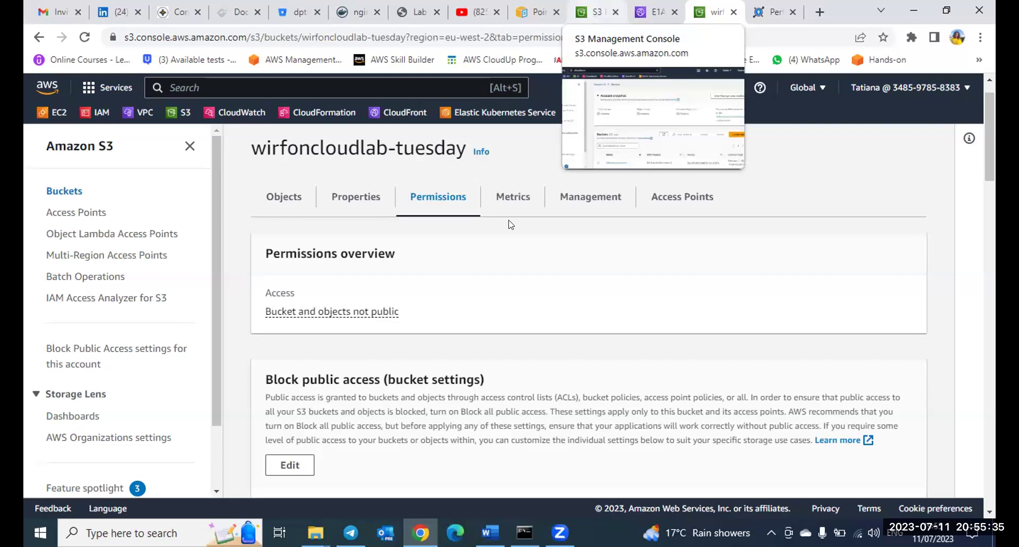
{"action": "scroll", "coordinate": [577, 84], "scroll_direction": "up", "scroll_amount": 1}
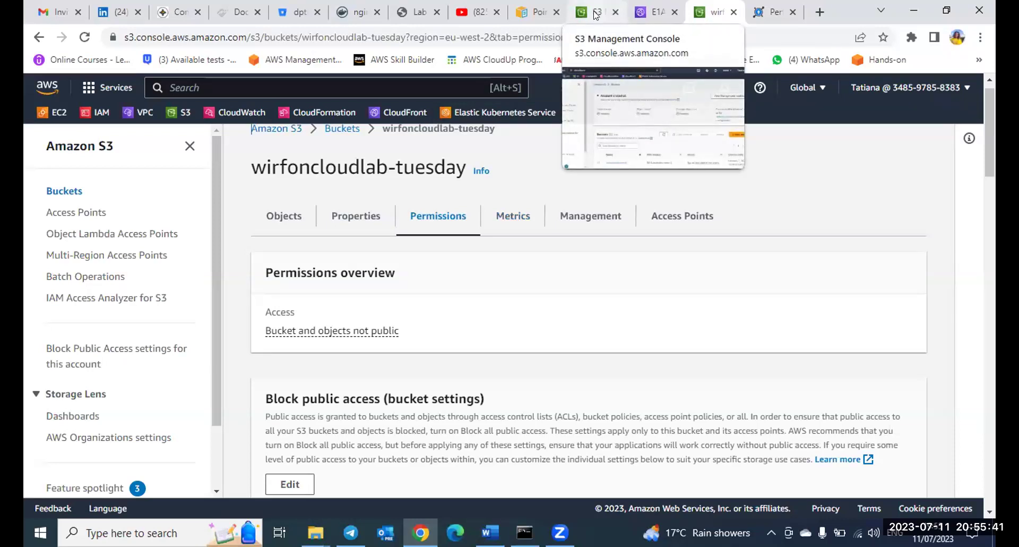
{"action": "scroll", "coordinate": [486, 315], "scroll_direction": "down", "scroll_amount": 1}
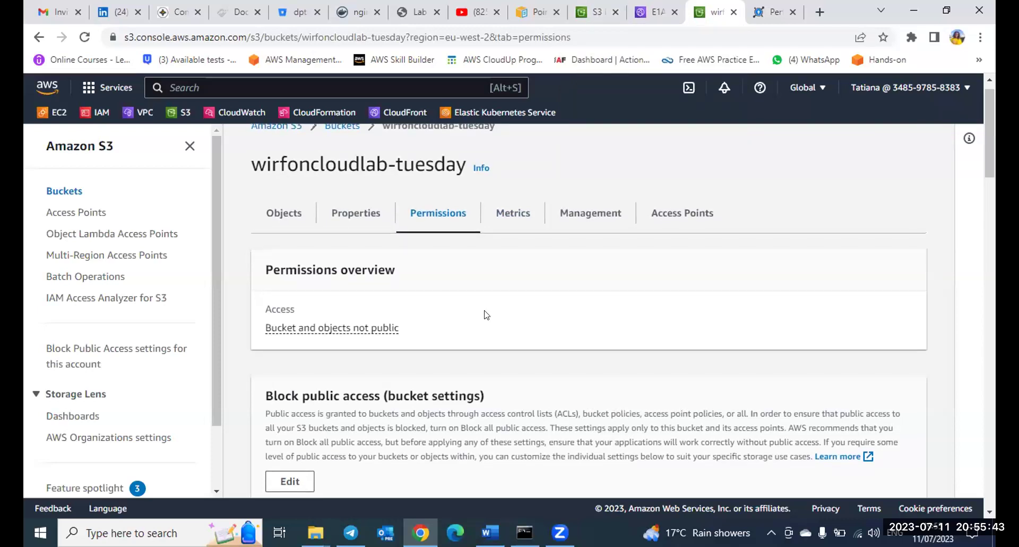
{"action": "scroll", "coordinate": [377, 324], "scroll_direction": "up", "scroll_amount": 1}
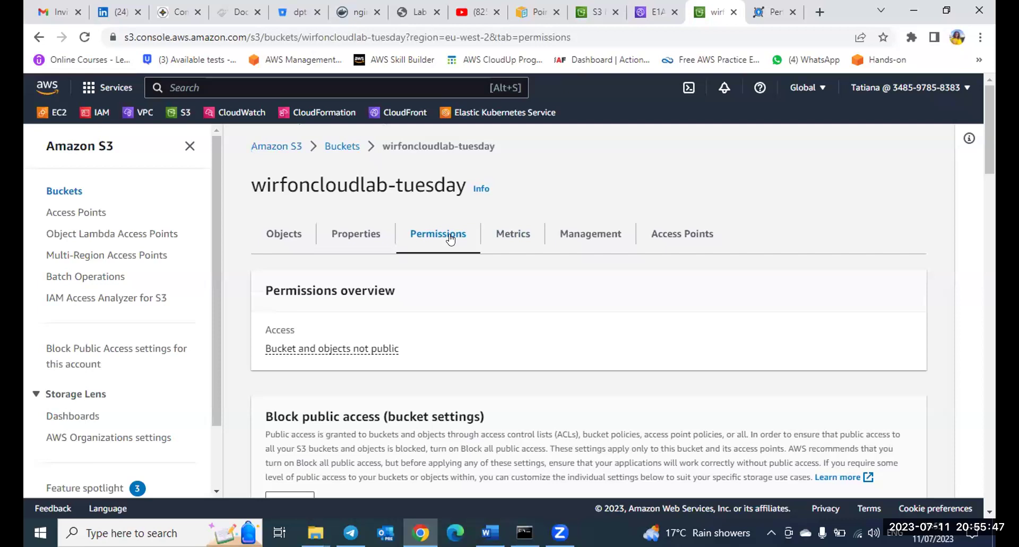
{"action": "scroll", "coordinate": [449, 239], "scroll_direction": "down", "scroll_amount": 1}
{"action": "scroll", "coordinate": [449, 239], "scroll_direction": "up", "scroll_amount": 1}
Copy the saved bucket policy JSON from the wirfoncloudlab-tuesday bucket's permissions.
{"action": "scroll", "coordinate": [413, 302], "scroll_direction": "down", "scroll_amount": 5}
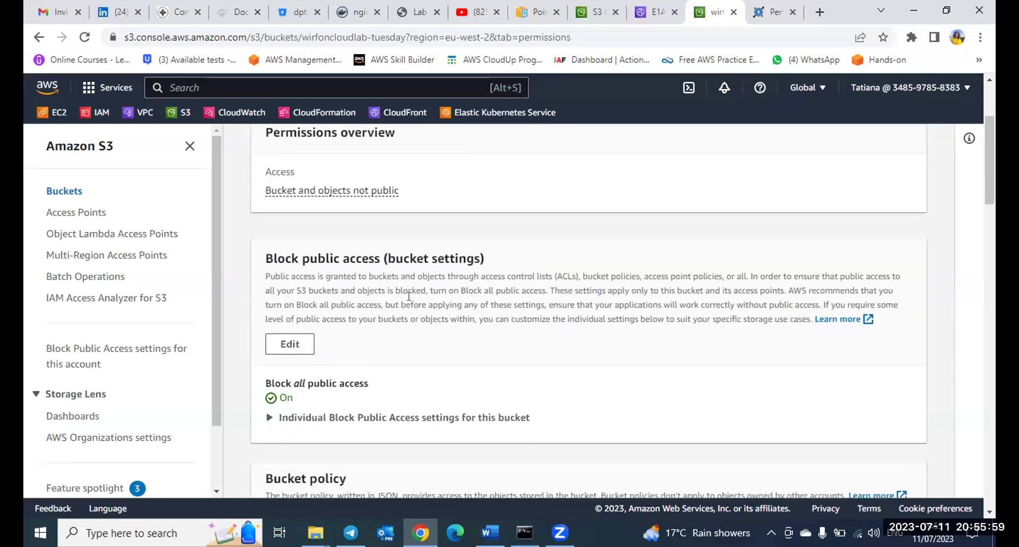
{"action": "scroll", "coordinate": [413, 302], "scroll_direction": "down", "scroll_amount": 2}
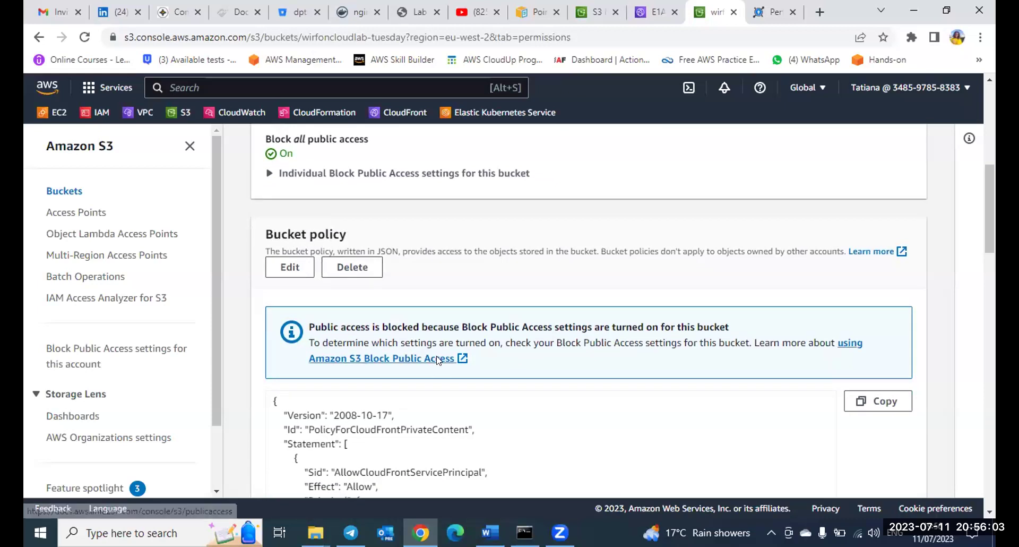
{"action": "scroll", "coordinate": [275, 236], "scroll_direction": "down", "scroll_amount": 1}
{"action": "scroll", "coordinate": [714, 353], "scroll_direction": "down", "scroll_amount": 1}
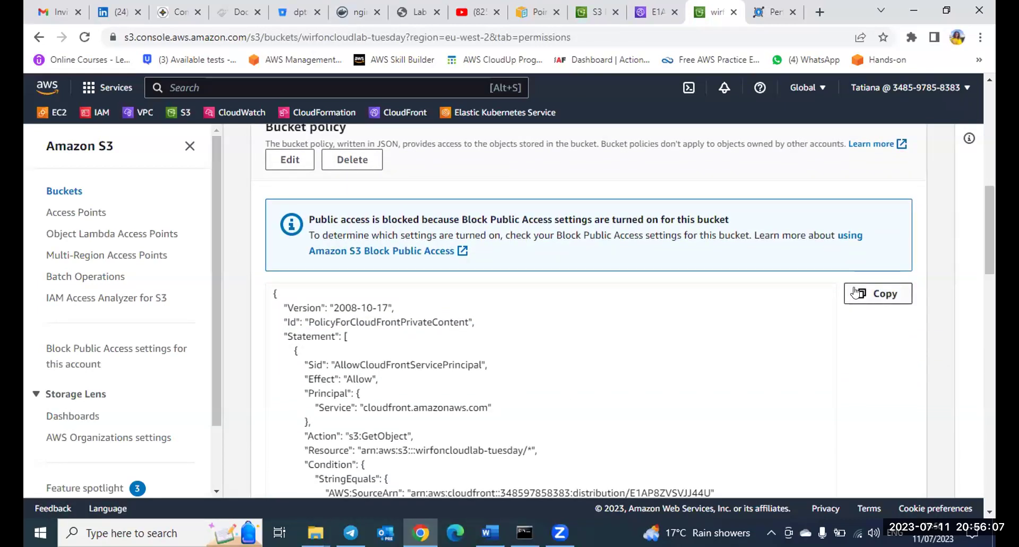
{"action": "left_click", "coordinate": [855, 292]}
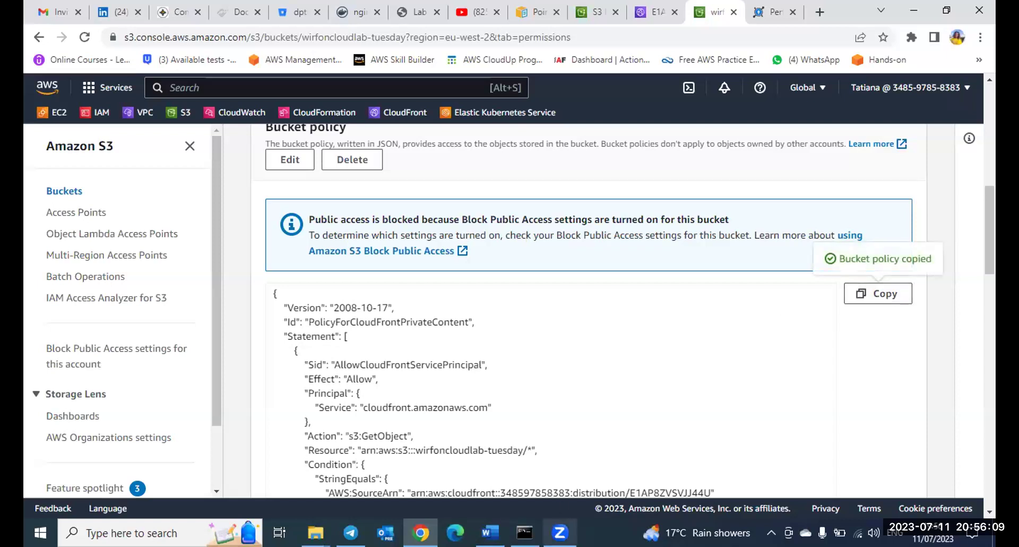
{"action": "scroll", "coordinate": [475, 380], "scroll_direction": "down", "scroll_amount": 2}
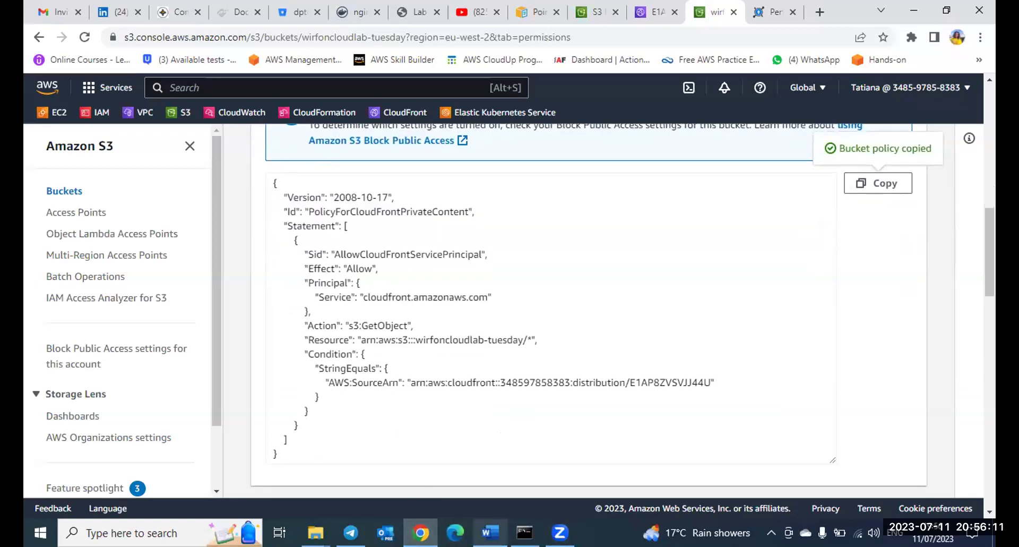
Switch to Telegram and send the copied bucket policy to the Labs-WirfonCloud Premium group.
{"action": "mouse_move", "coordinate": [491, 532]}
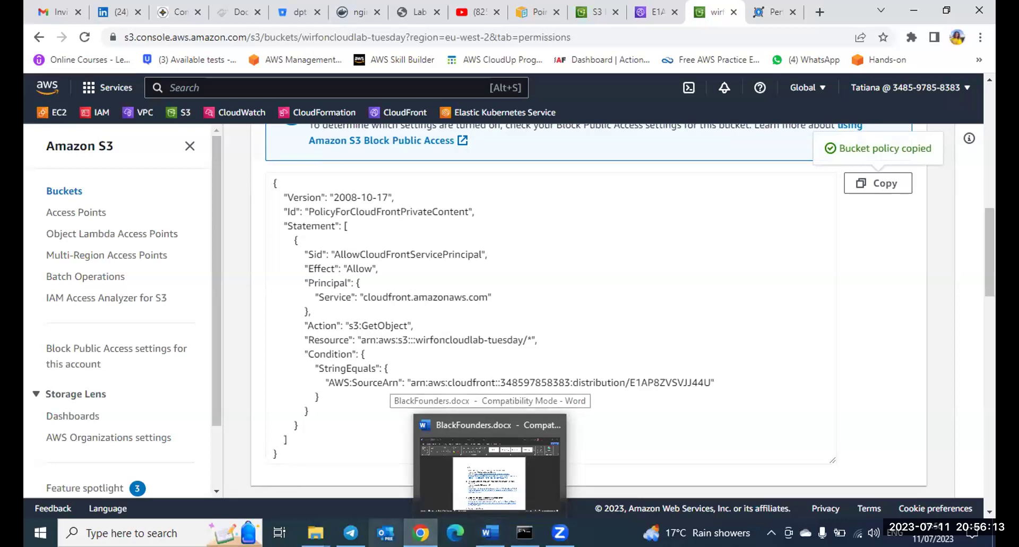
{"action": "mouse_move", "coordinate": [351, 532]}
{"action": "left_click", "coordinate": [420, 494]}
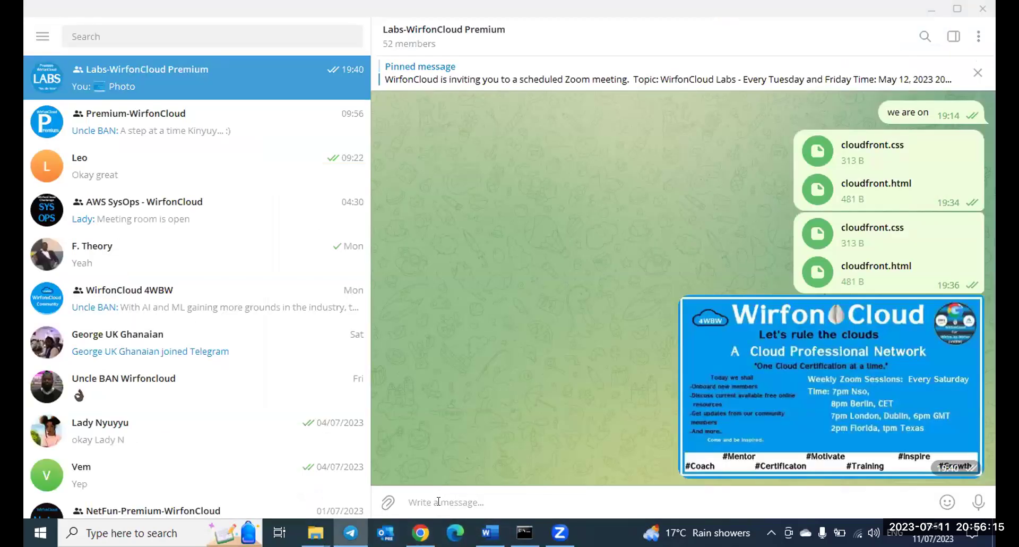
{"action": "right_click", "coordinate": [439, 501]}
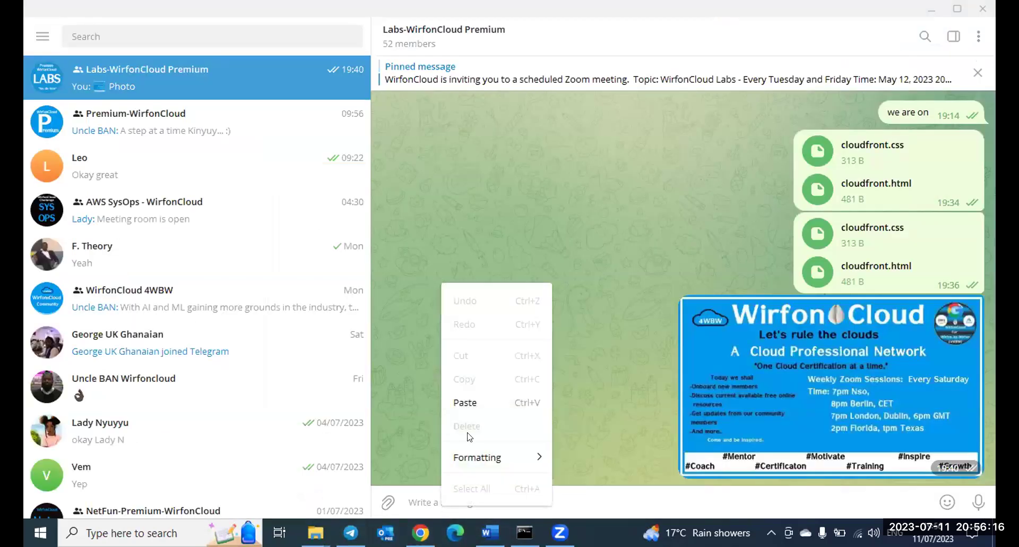
{"action": "left_click", "coordinate": [465, 399]}
{"action": "key", "text": "Return"}
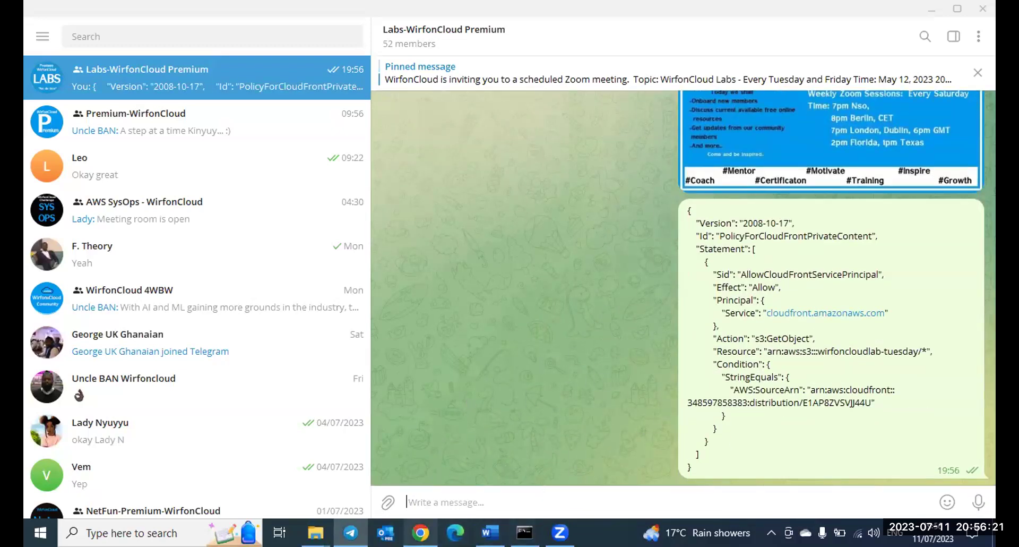
Return to Chrome and look over the bucket policy and the permissions overview of the S3 bucket.
{"action": "left_click", "coordinate": [420, 532]}
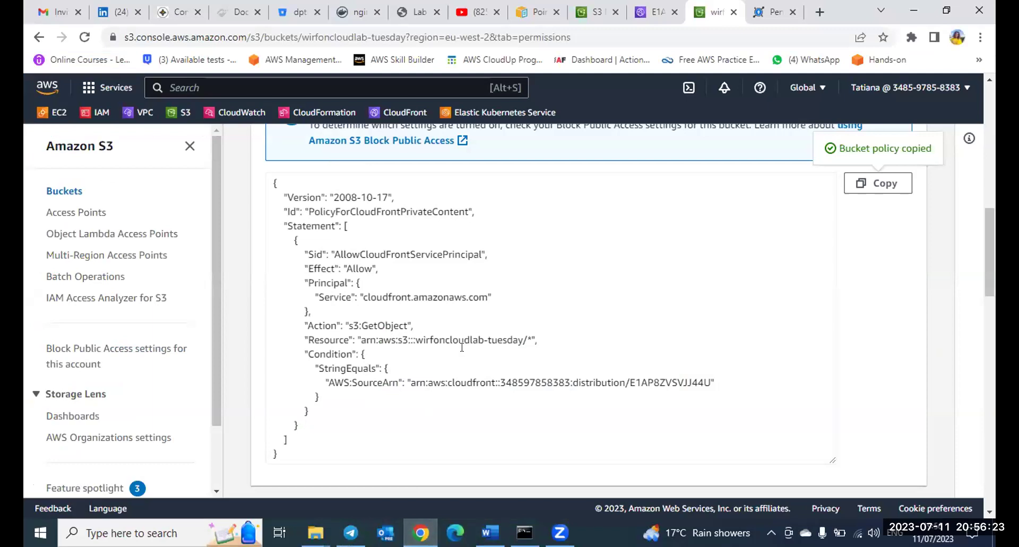
{"action": "scroll", "coordinate": [462, 347], "scroll_direction": "up", "scroll_amount": 1}
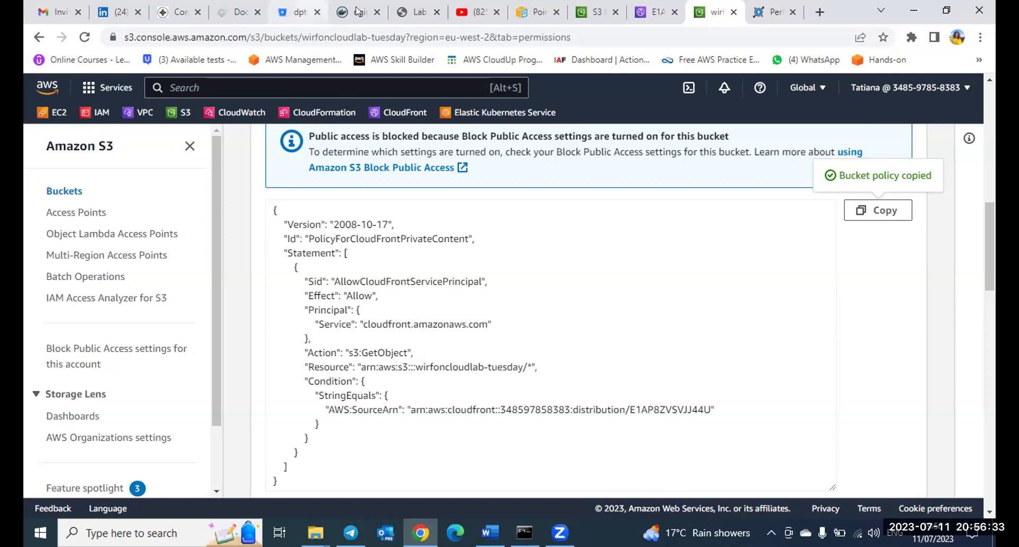
{"action": "scroll", "coordinate": [460, 371], "scroll_direction": "down", "scroll_amount": 3}
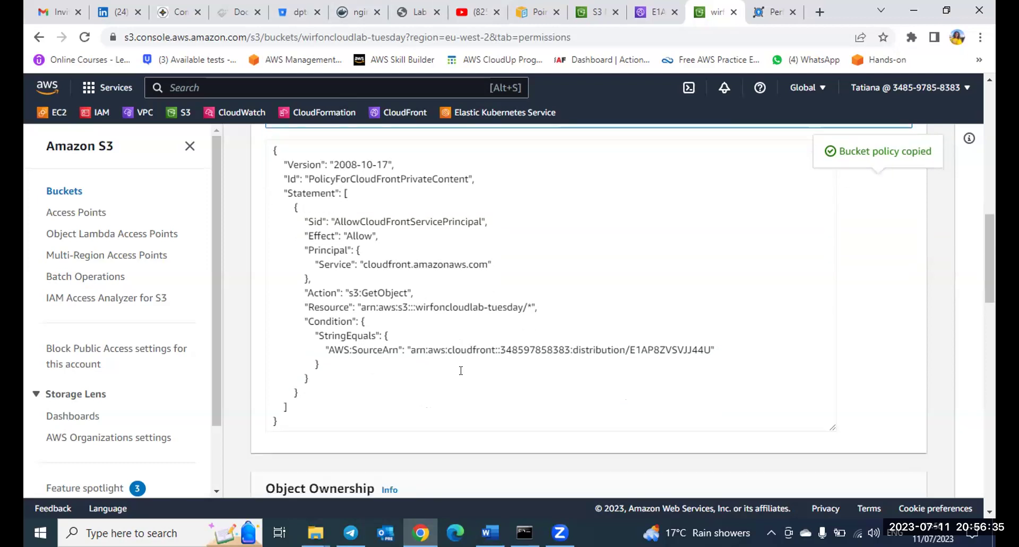
{"action": "scroll", "coordinate": [461, 371], "scroll_direction": "up", "scroll_amount": 10}
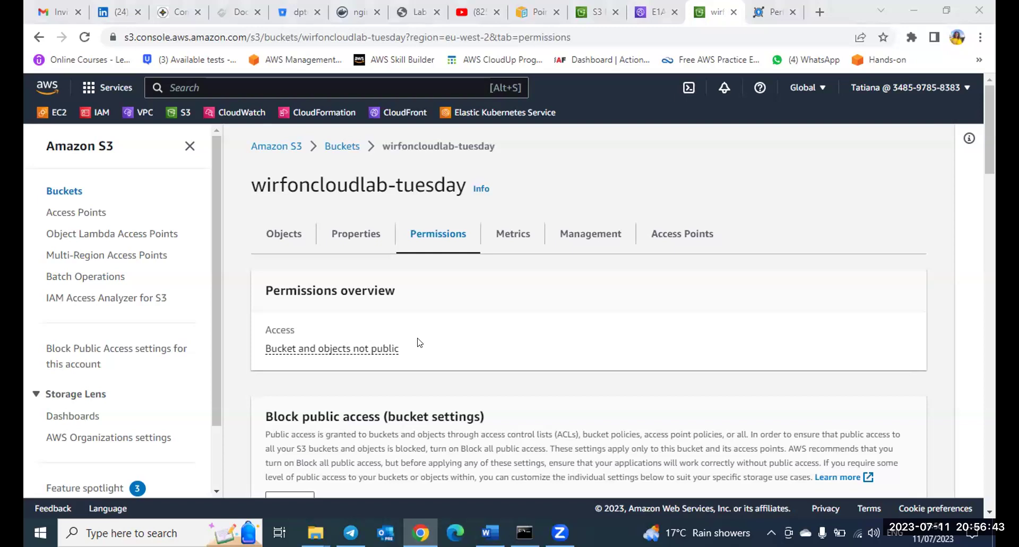
Go to the CloudFront distribution's page, dismiss both notices and expand the CloudFront navigation pane.
{"action": "left_click", "coordinate": [653, 16]}
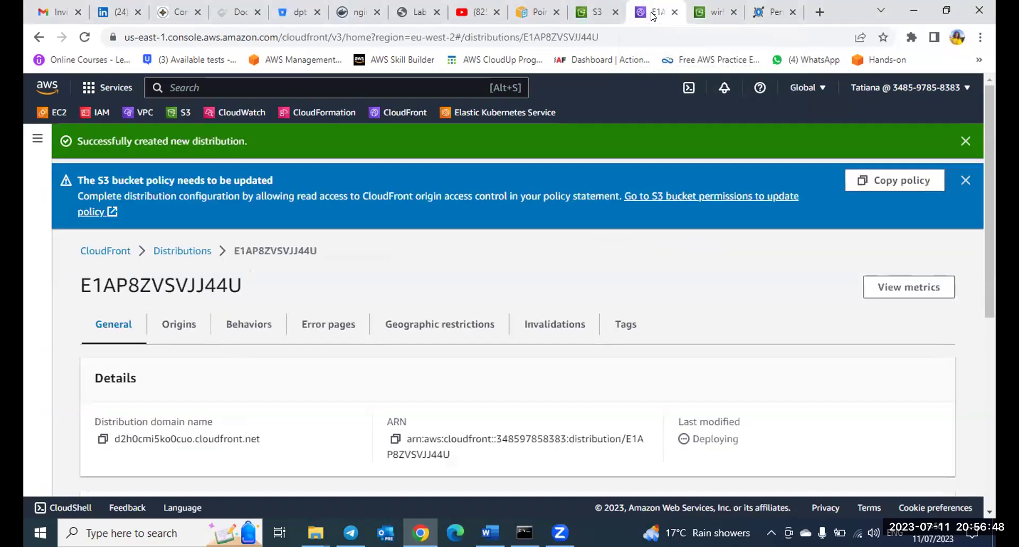
{"action": "left_click", "coordinate": [964, 181]}
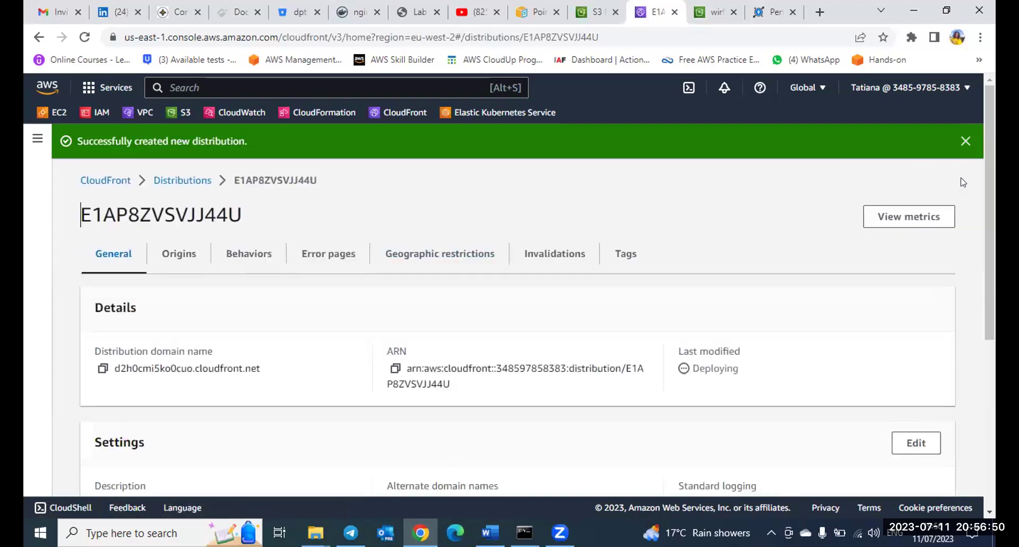
{"action": "left_click", "coordinate": [966, 141]}
{"action": "scroll", "coordinate": [656, 215], "scroll_direction": "down", "scroll_amount": 1}
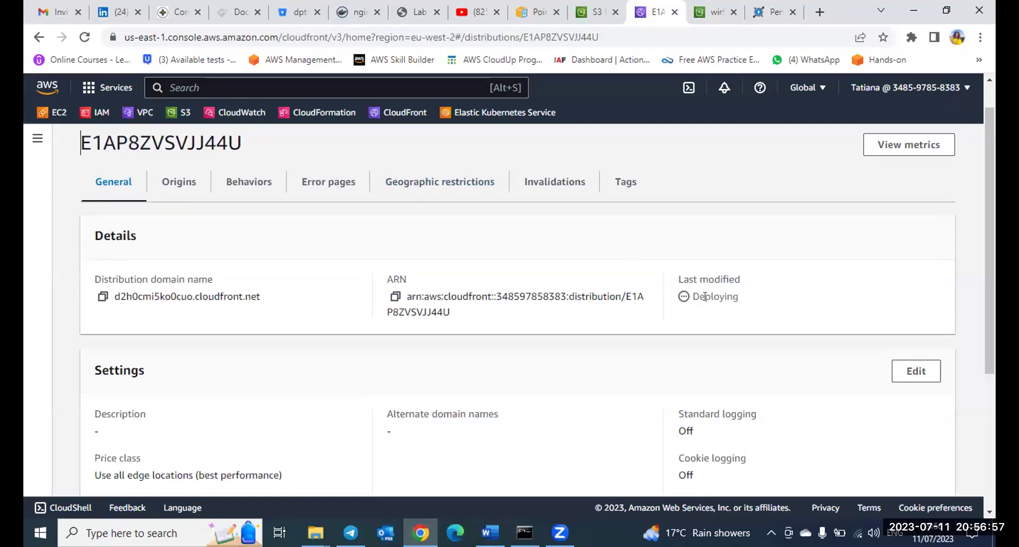
{"action": "left_click", "coordinate": [37, 139]}
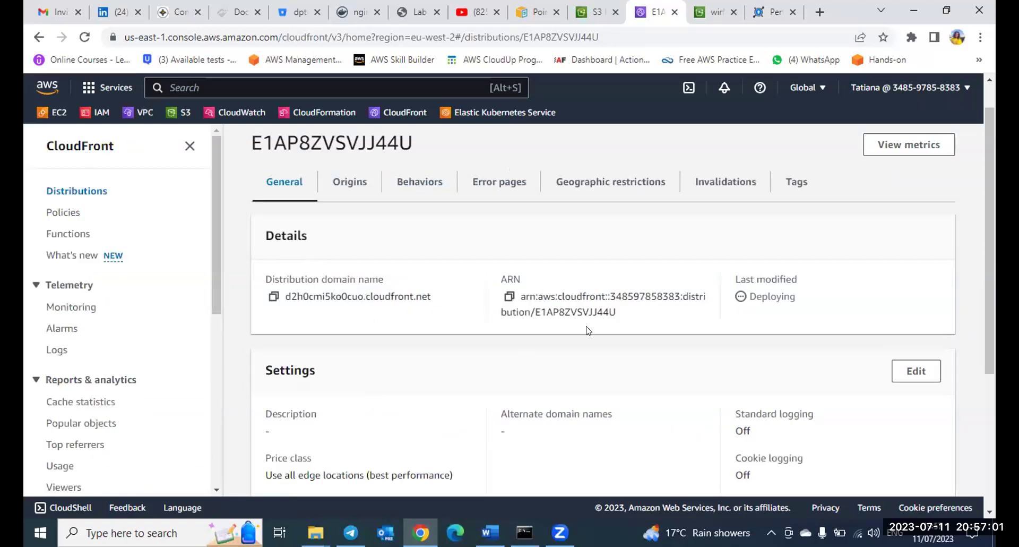
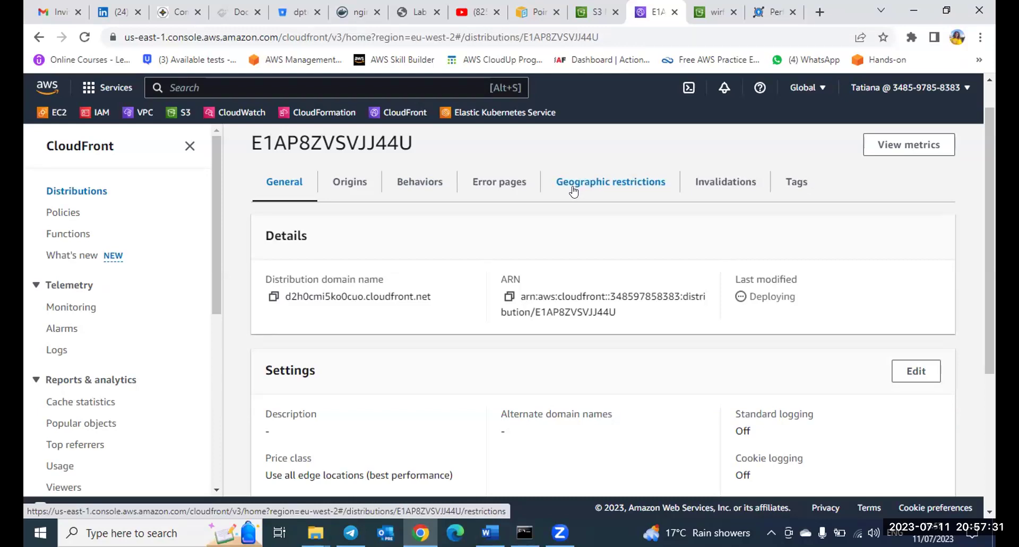
Examine the distribution's details and settings, including its deployment status, price class and default root object.
{"action": "scroll", "coordinate": [429, 271], "scroll_direction": "down", "scroll_amount": 1}
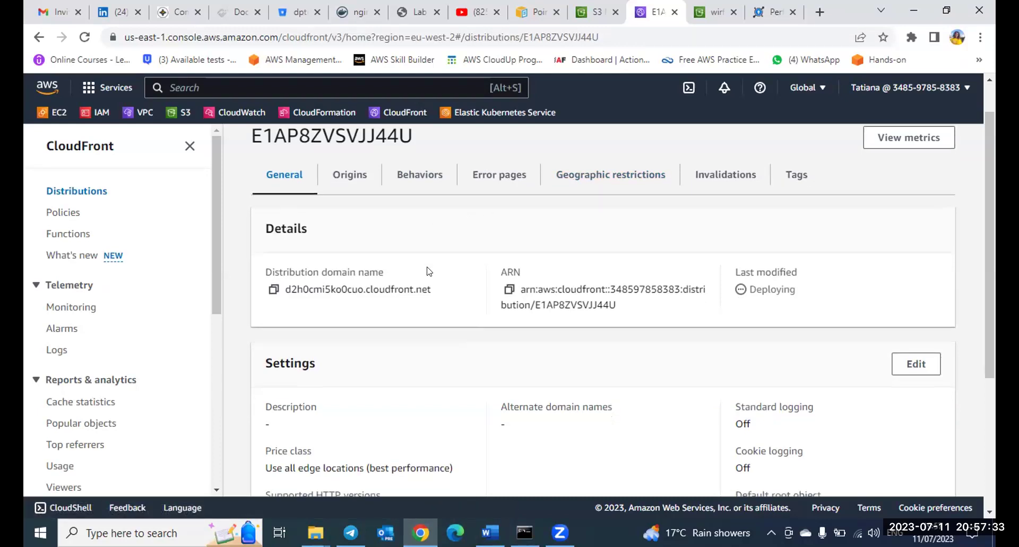
{"action": "scroll", "coordinate": [430, 271], "scroll_direction": "down", "scroll_amount": 1}
{"action": "scroll", "coordinate": [429, 271], "scroll_direction": "up", "scroll_amount": 1}
{"action": "scroll", "coordinate": [429, 271], "scroll_direction": "down", "scroll_amount": 1}
{"action": "scroll", "coordinate": [430, 271], "scroll_direction": "up", "scroll_amount": 1}
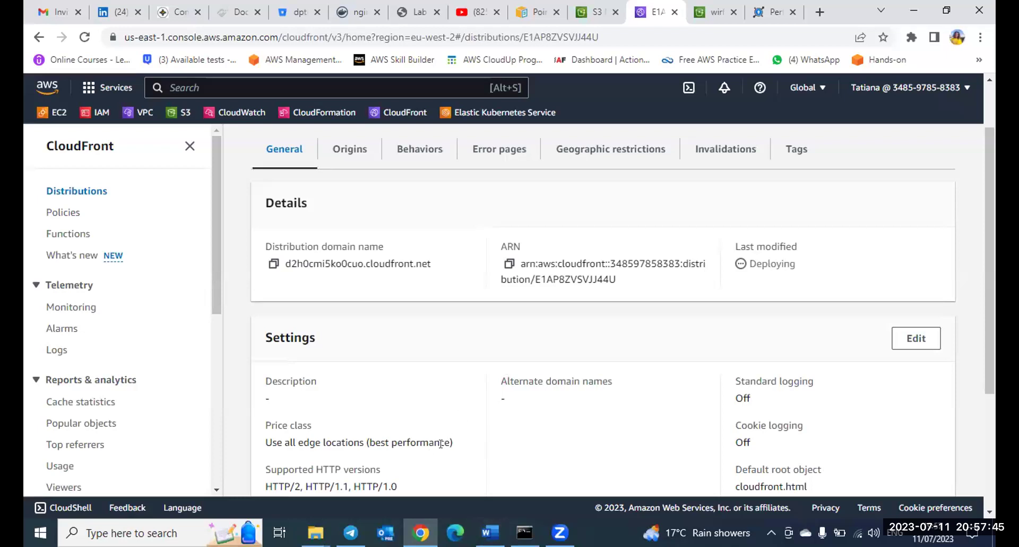
{"action": "scroll", "coordinate": [441, 443], "scroll_direction": "down", "scroll_amount": 2}
{"action": "scroll", "coordinate": [443, 430], "scroll_direction": "down", "scroll_amount": 2}
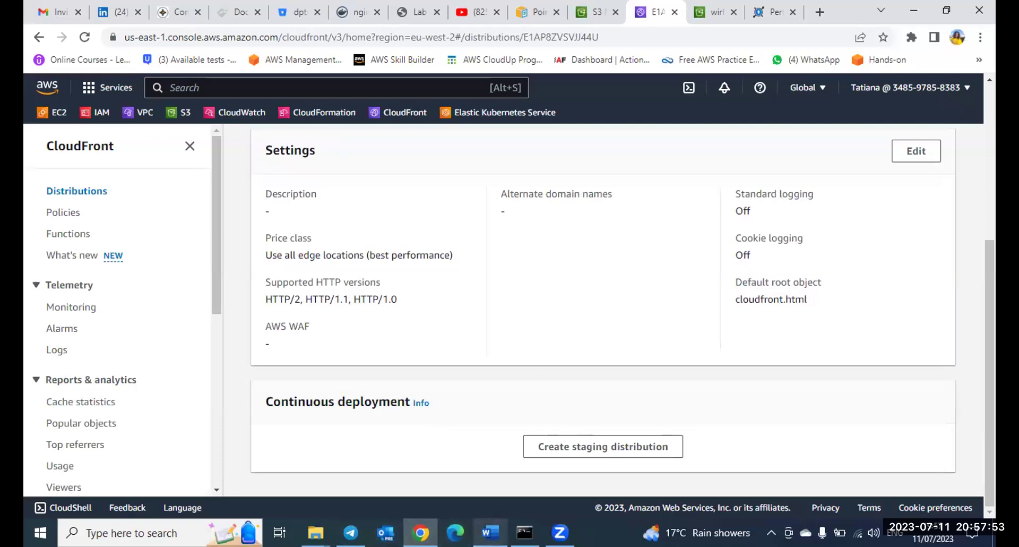
{"action": "left_click", "coordinate": [490, 532]}
{"action": "left_click", "coordinate": [490, 533]}
{"action": "left_click", "coordinate": [350, 532]}
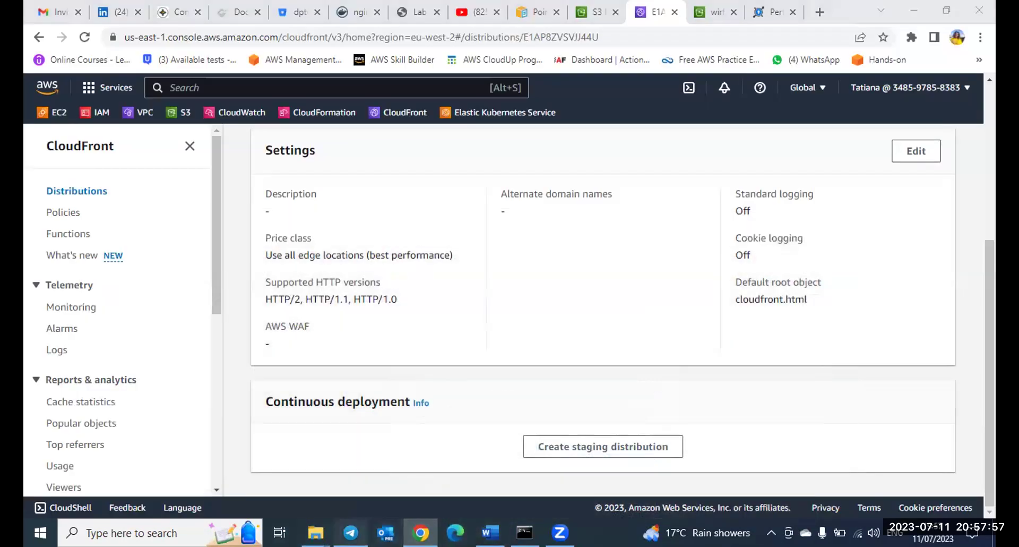
{"action": "left_click", "coordinate": [420, 532]}
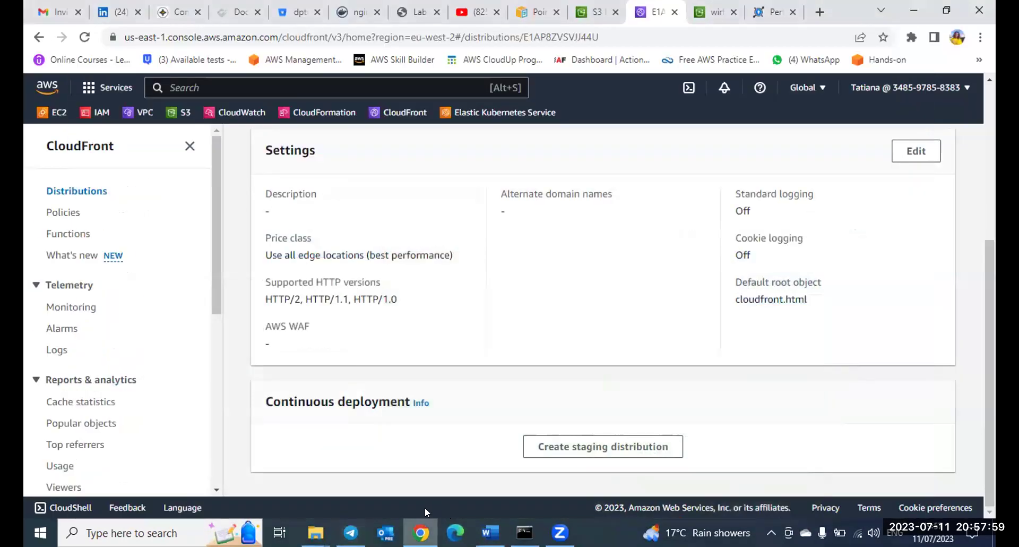
{"action": "scroll", "coordinate": [543, 217], "scroll_direction": "up", "scroll_amount": 5}
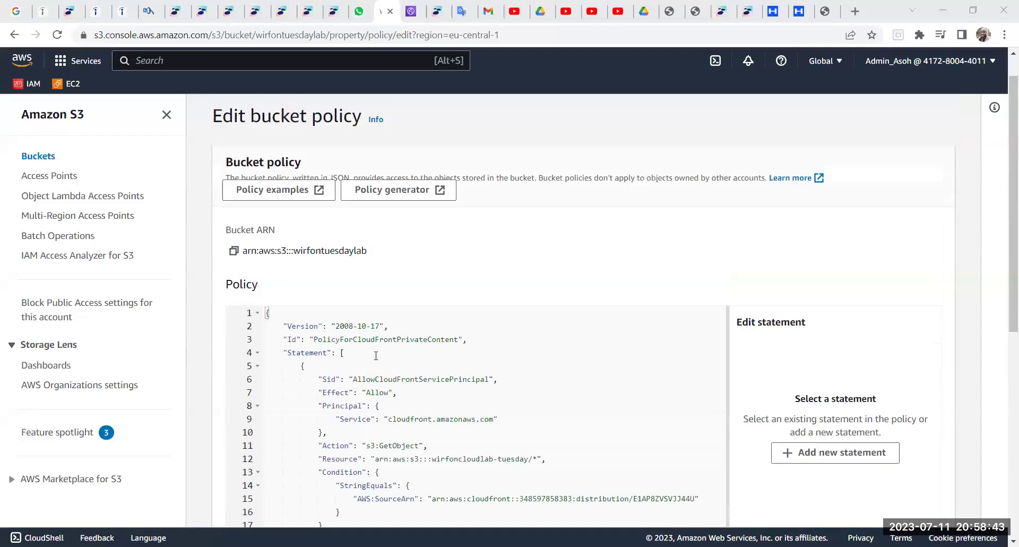
Review the policy JSON on the Edit bucket policy page of the wirfontuesdaylab bucket, down to the end of the page.
{"action": "scroll", "coordinate": [376, 356], "scroll_direction": "down", "scroll_amount": 2}
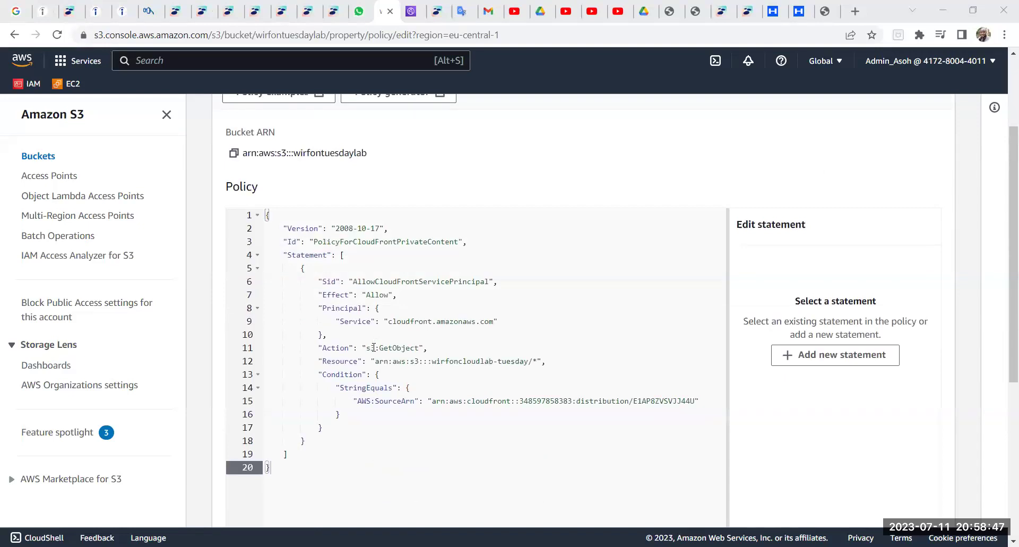
{"action": "scroll", "coordinate": [469, 402], "scroll_direction": "down", "scroll_amount": 6}
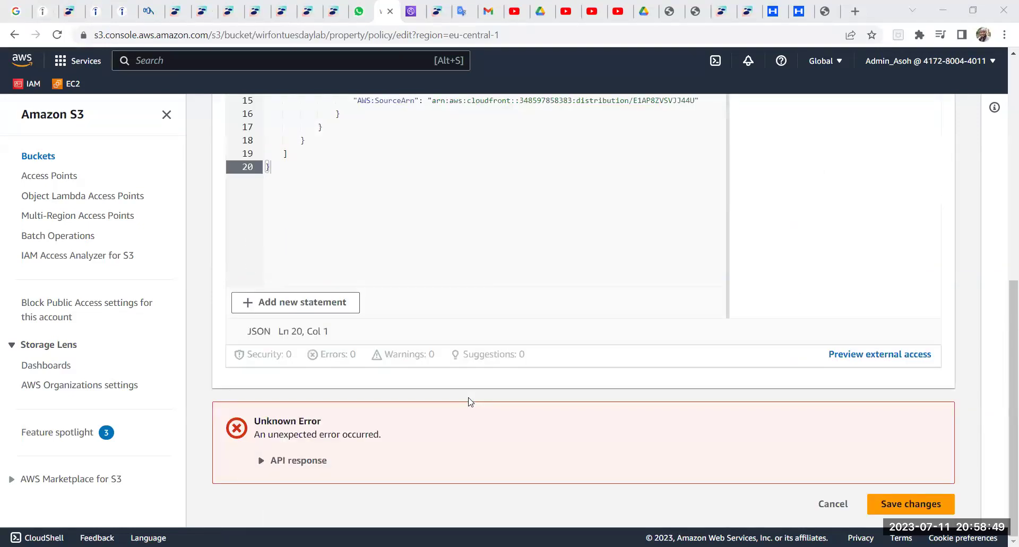
{"action": "scroll", "coordinate": [467, 401], "scroll_direction": "up", "scroll_amount": 7}
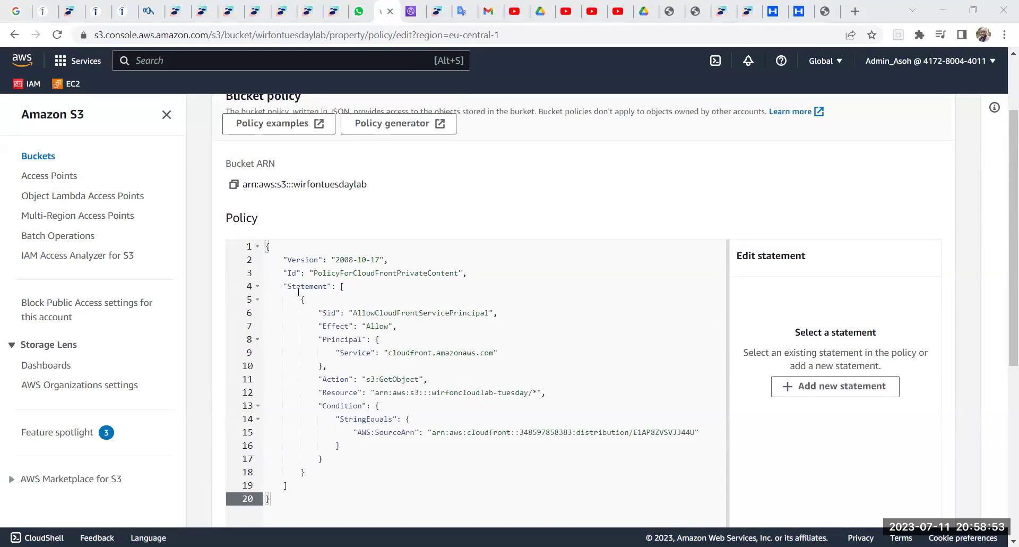
{"action": "scroll", "coordinate": [299, 291], "scroll_direction": "down", "scroll_amount": 3}
{"action": "scroll", "coordinate": [277, 255], "scroll_direction": "up", "scroll_amount": 3}
{"action": "scroll", "coordinate": [382, 382], "scroll_direction": "up", "scroll_amount": 2}
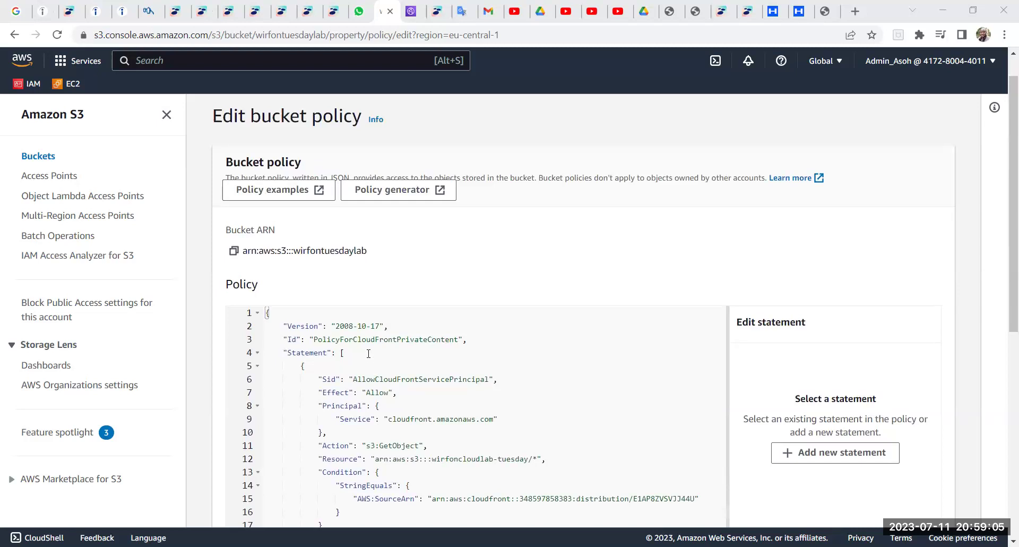
{"action": "scroll", "coordinate": [352, 318], "scroll_direction": "up", "scroll_amount": 1}
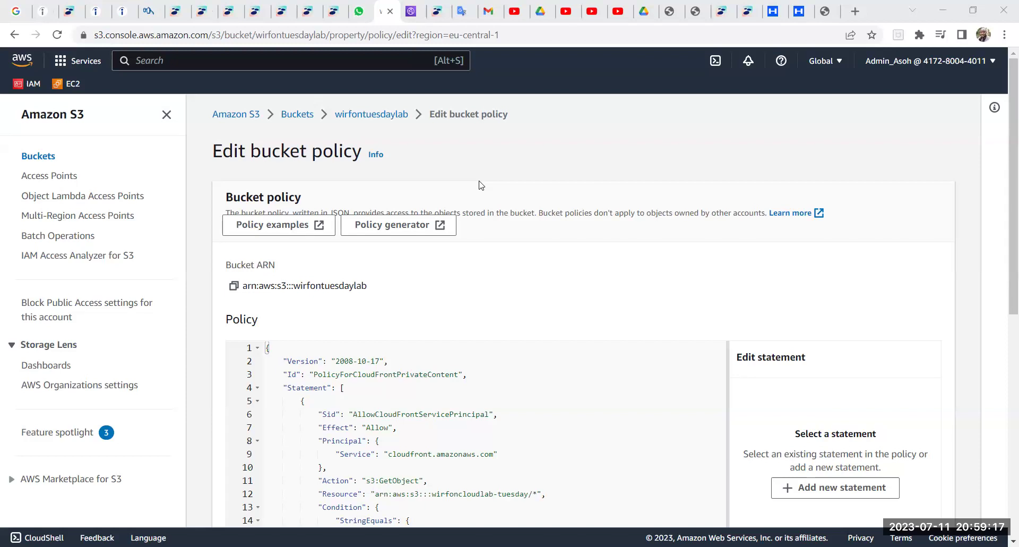
Delete the entire policy text from the wirfontuesdaylab bucket's policy editor.
{"action": "scroll", "coordinate": [414, 233], "scroll_direction": "down", "scroll_amount": 2}
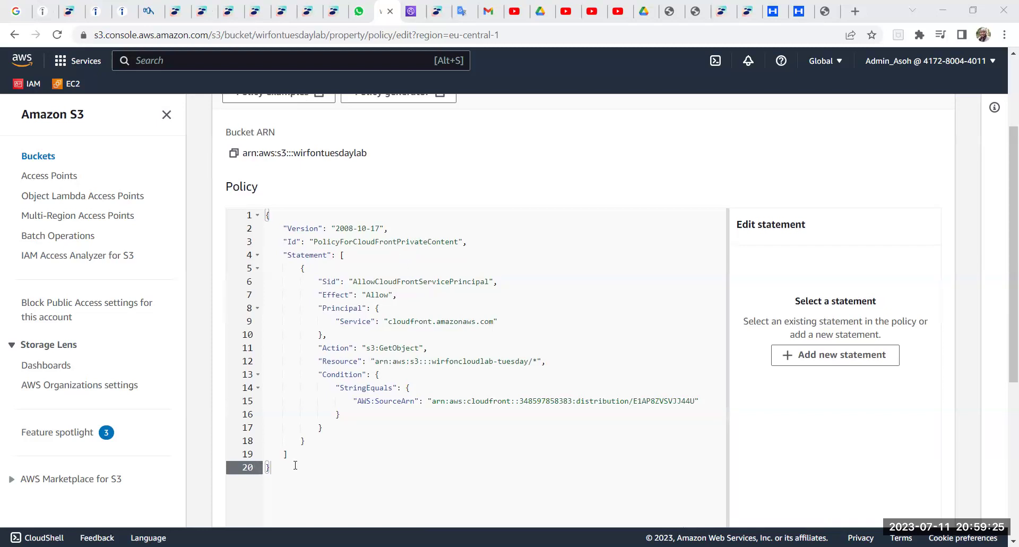
{"action": "left_click_drag", "start_coordinate": [270, 466], "coordinate": [266, 214]}
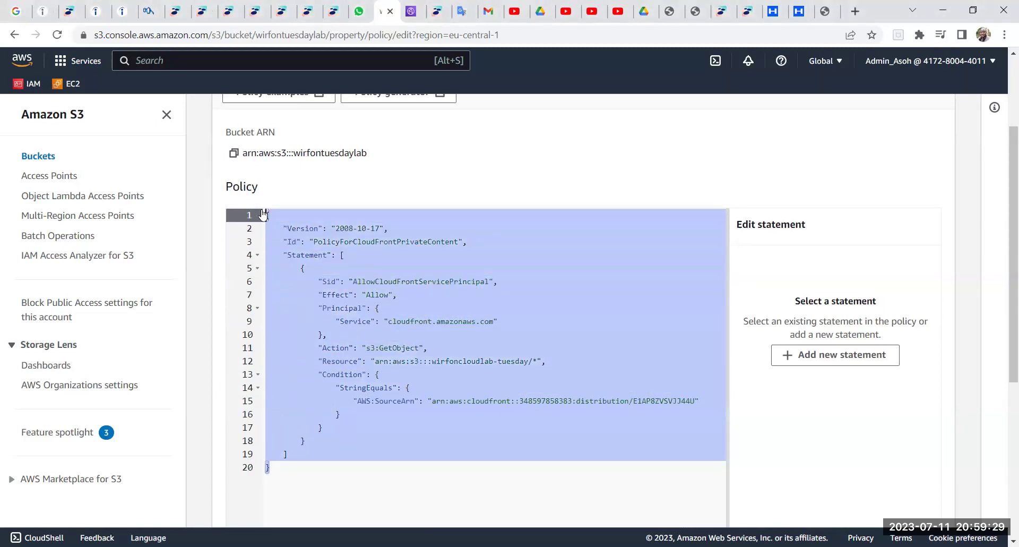
{"action": "key", "text": "BackSpace"}
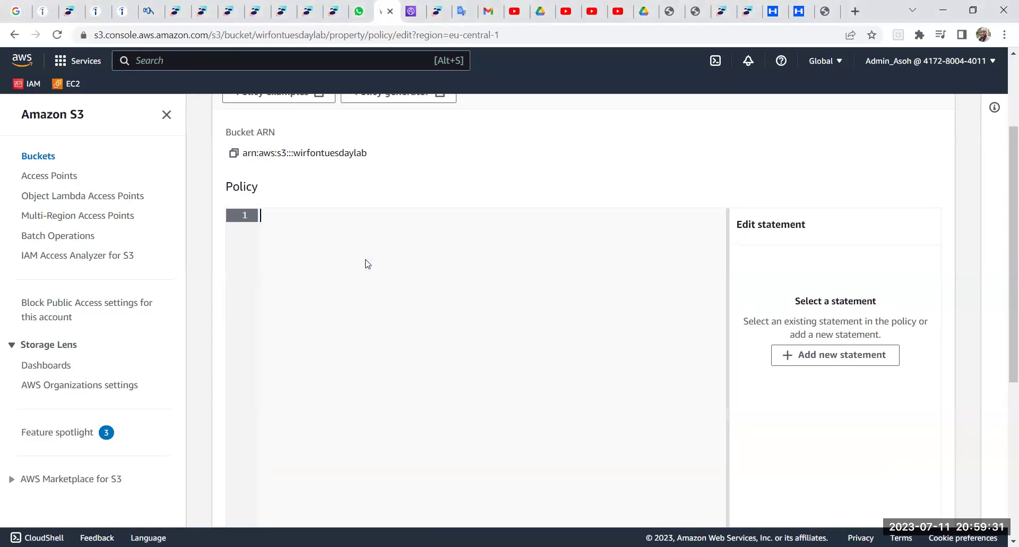
Open the AWS Policy Generator and look over its statement fields and list of actions.
{"action": "scroll", "coordinate": [443, 301], "scroll_direction": "up", "scroll_amount": 3}
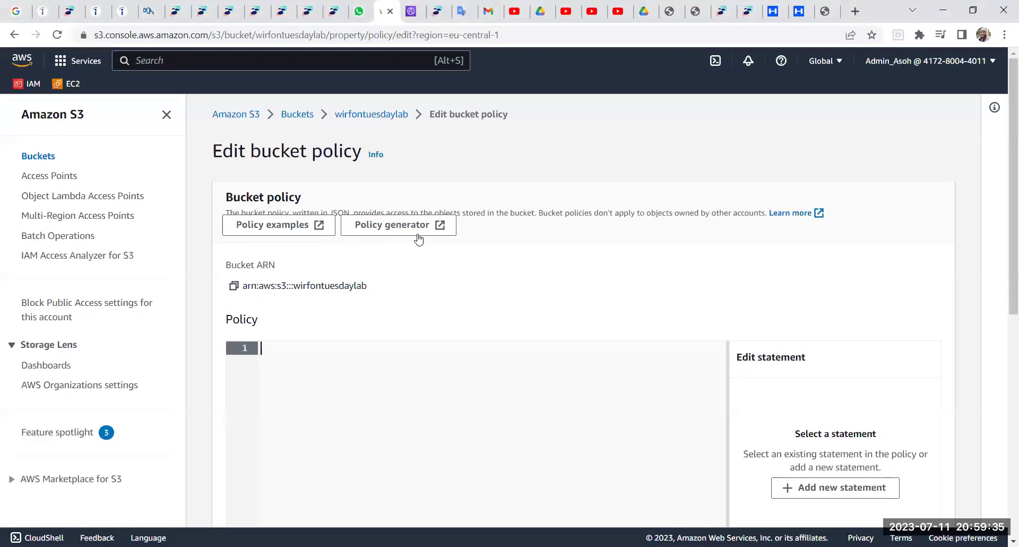
{"action": "left_click", "coordinate": [439, 227]}
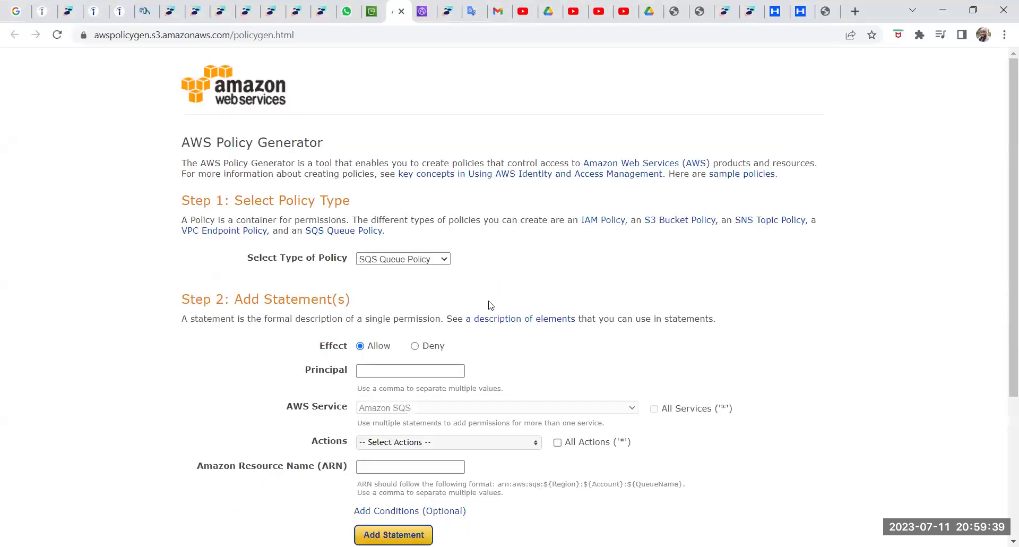
{"action": "scroll", "coordinate": [491, 300], "scroll_direction": "down", "scroll_amount": 1}
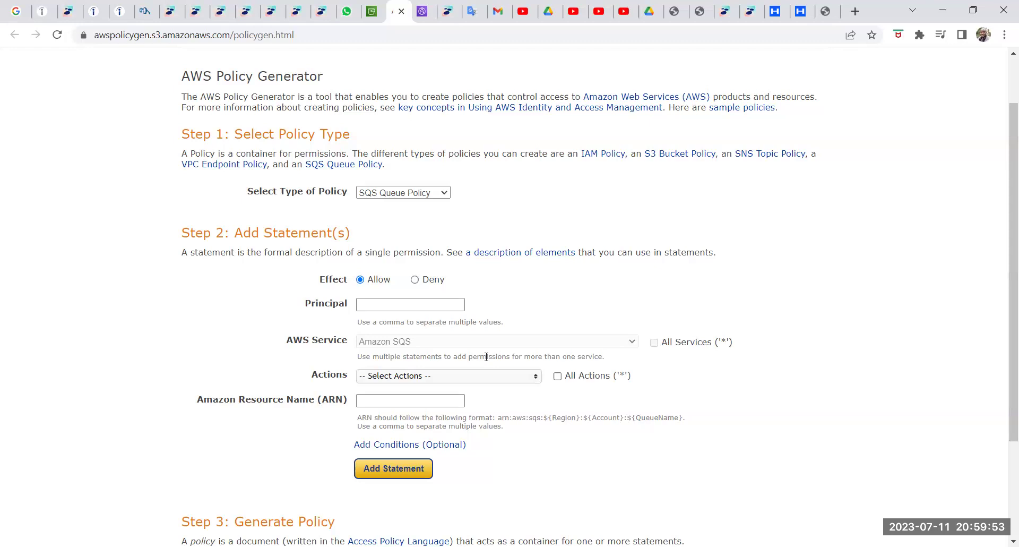
{"action": "scroll", "coordinate": [486, 357], "scroll_direction": "down", "scroll_amount": 1}
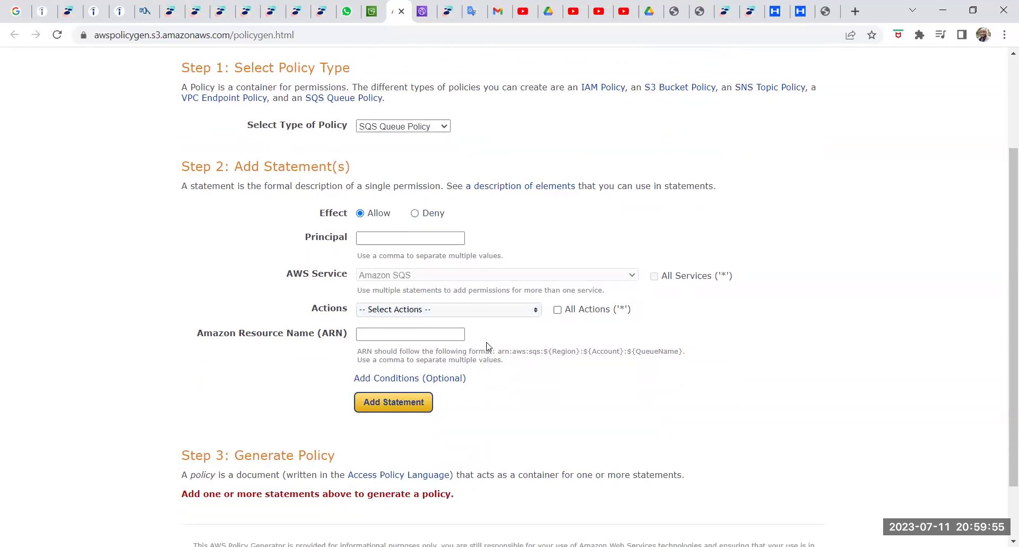
{"action": "scroll", "coordinate": [486, 346], "scroll_direction": "down", "scroll_amount": 1}
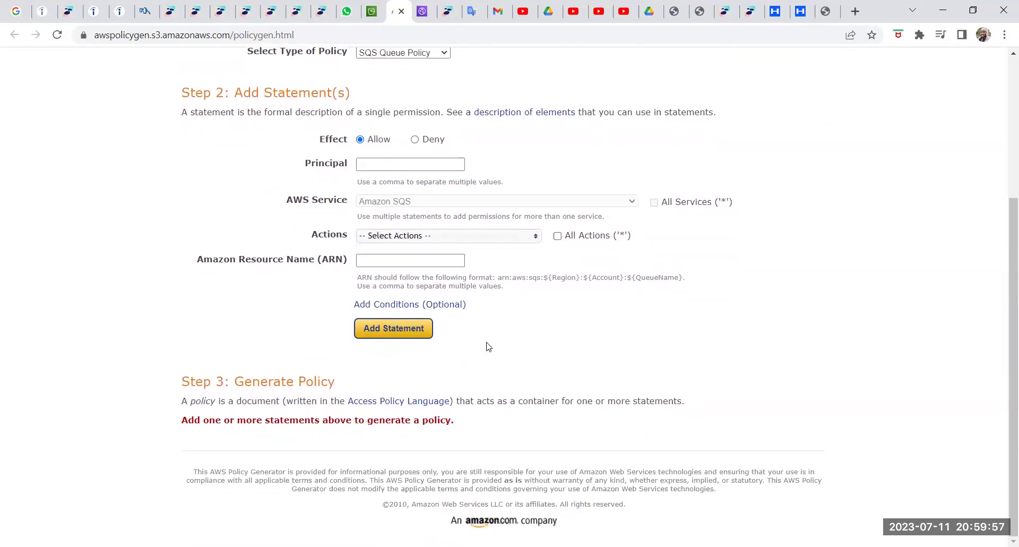
{"action": "scroll", "coordinate": [486, 346], "scroll_direction": "up", "scroll_amount": 1}
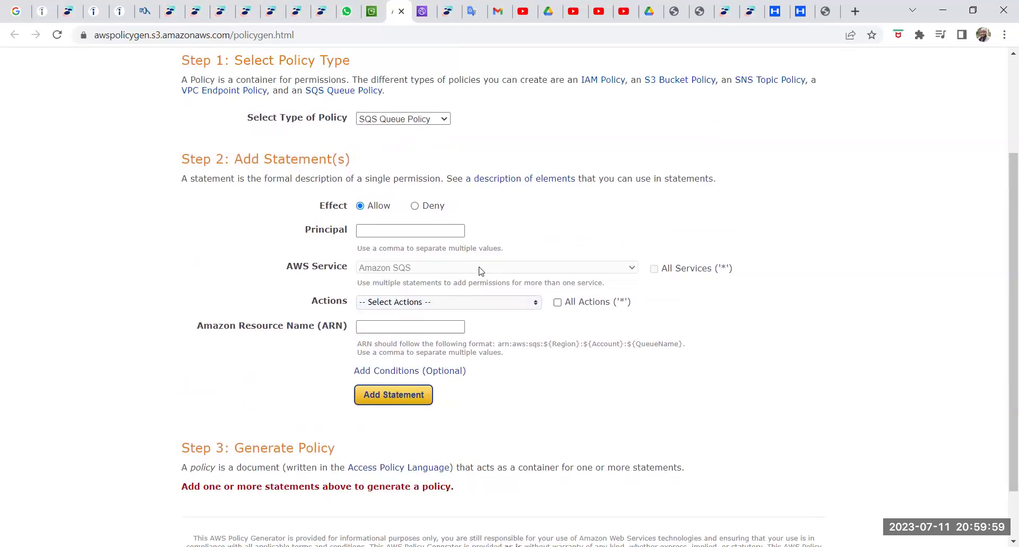
{"action": "left_click", "coordinate": [434, 232]}
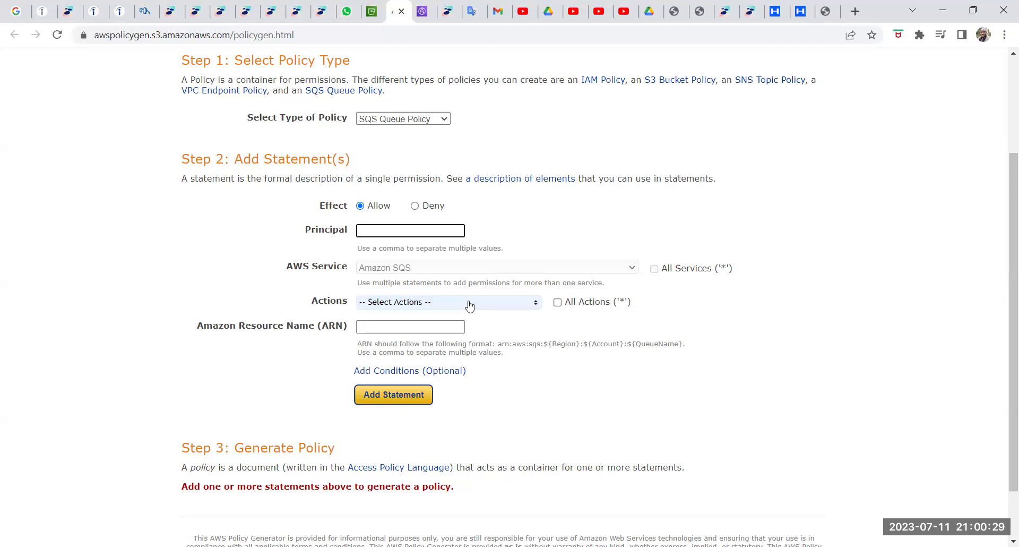
{"action": "left_click", "coordinate": [531, 305]}
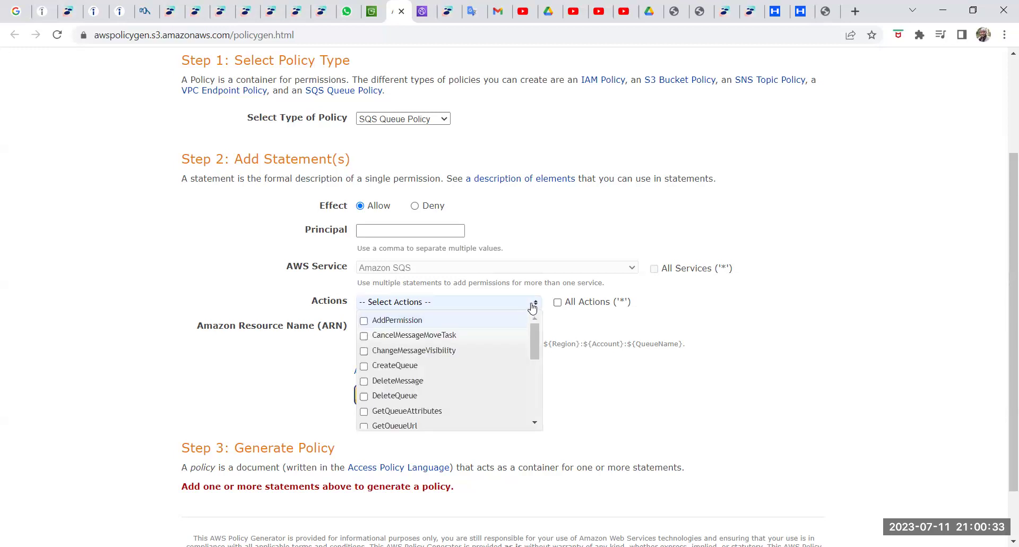
{"action": "left_click", "coordinate": [532, 307]}
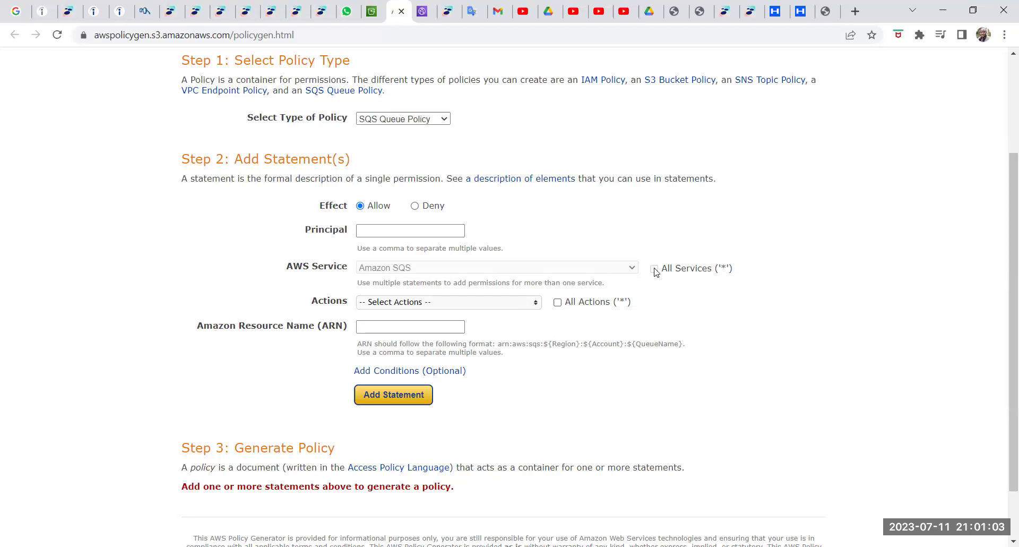
Enter "aws cloudfront" as the principal while the policy type is still SQS Queue Policy.
{"action": "left_click", "coordinate": [388, 231]}
{"action": "type", "text": "dloud"}
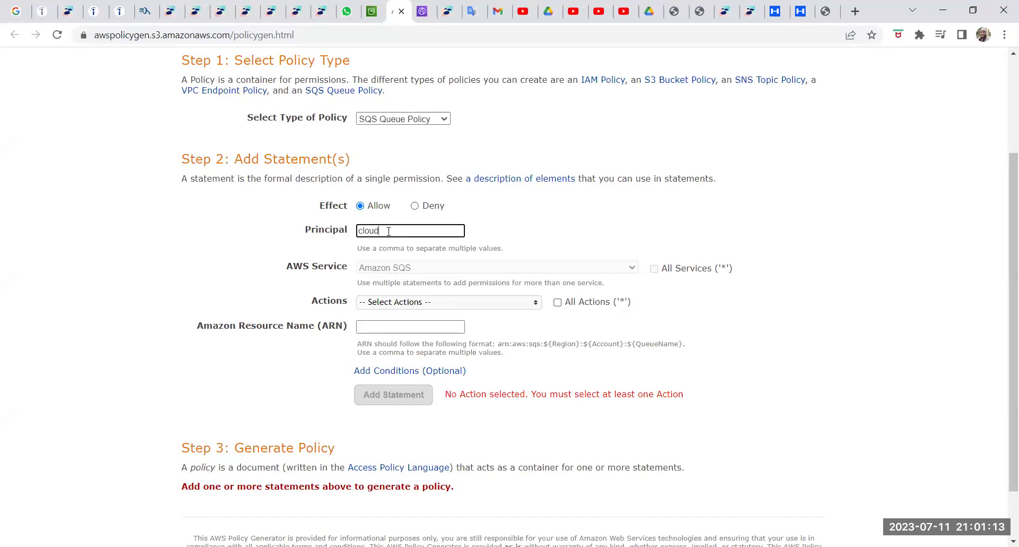
{"action": "type", "text": "front"}
{"action": "left_click", "coordinate": [361, 230]}
{"action": "type", "text": "aws"}
{"action": "key", "text": "BackSpace"}
{"action": "type", "text": ","}
Set the type of policy to S3 Bucket Policy.
{"action": "scroll", "coordinate": [410, 234], "scroll_direction": "up", "scroll_amount": 3}
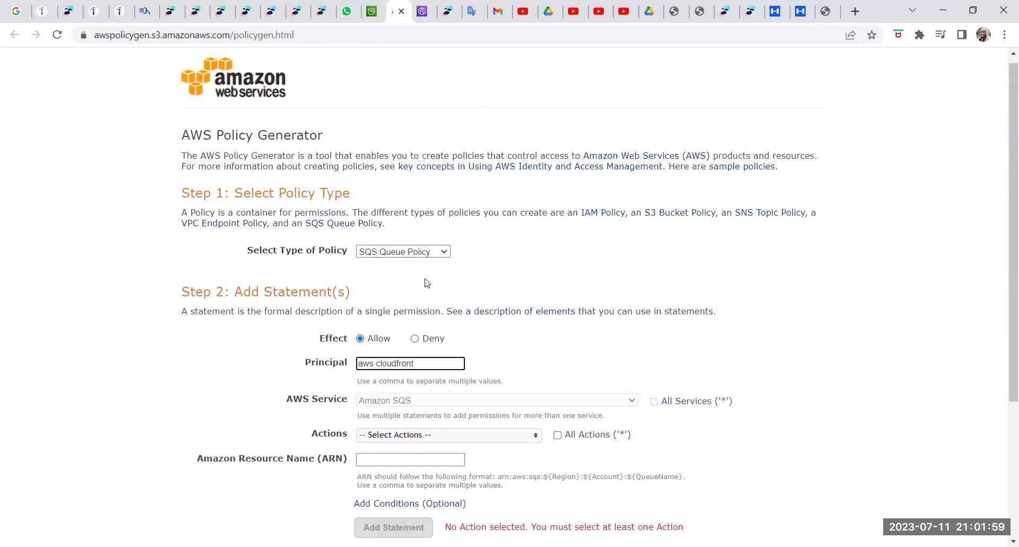
{"action": "left_click", "coordinate": [445, 254]}
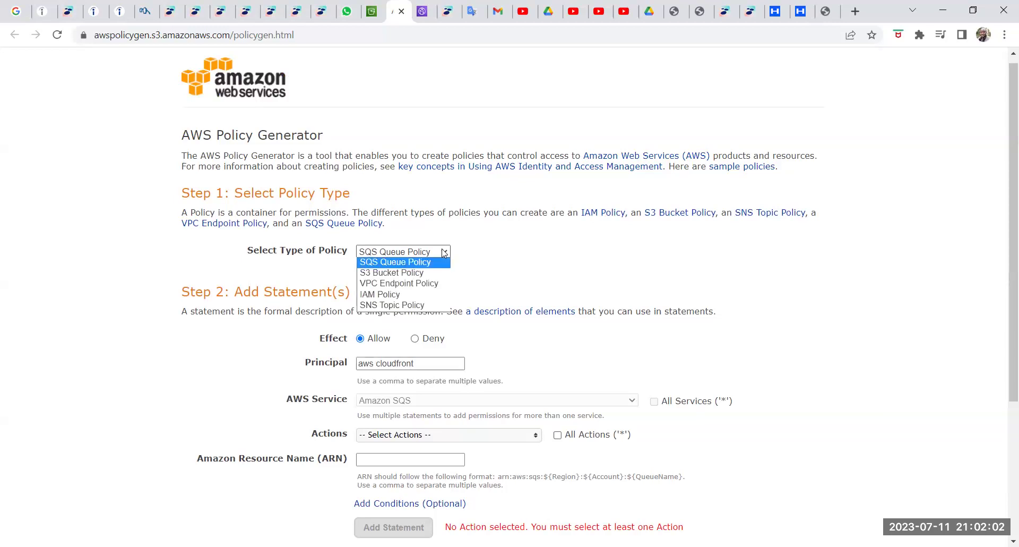
{"action": "left_click", "coordinate": [425, 273]}
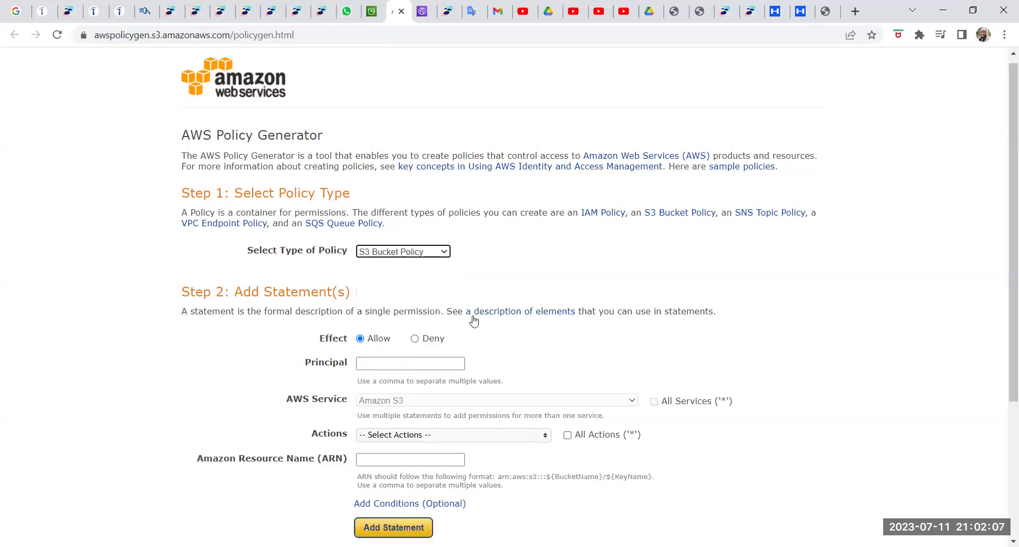
Enter "aws cloudfront" as the principal of the S3 bucket policy statement, keeping the Allow effect.
{"action": "scroll", "coordinate": [493, 324], "scroll_direction": "down", "scroll_amount": 1}
{"action": "scroll", "coordinate": [525, 338], "scroll_direction": "down", "scroll_amount": 1}
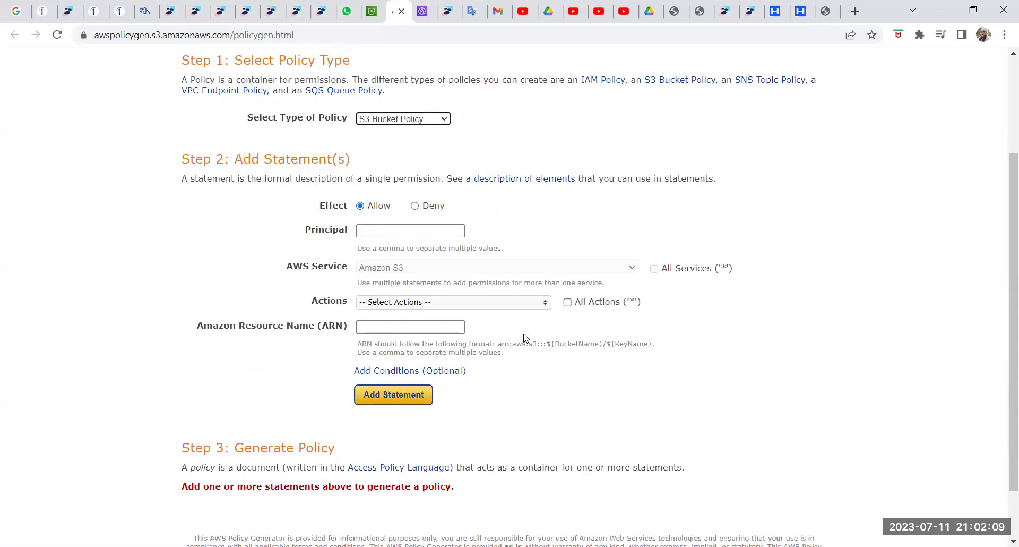
{"action": "scroll", "coordinate": [523, 337], "scroll_direction": "up", "scroll_amount": 1}
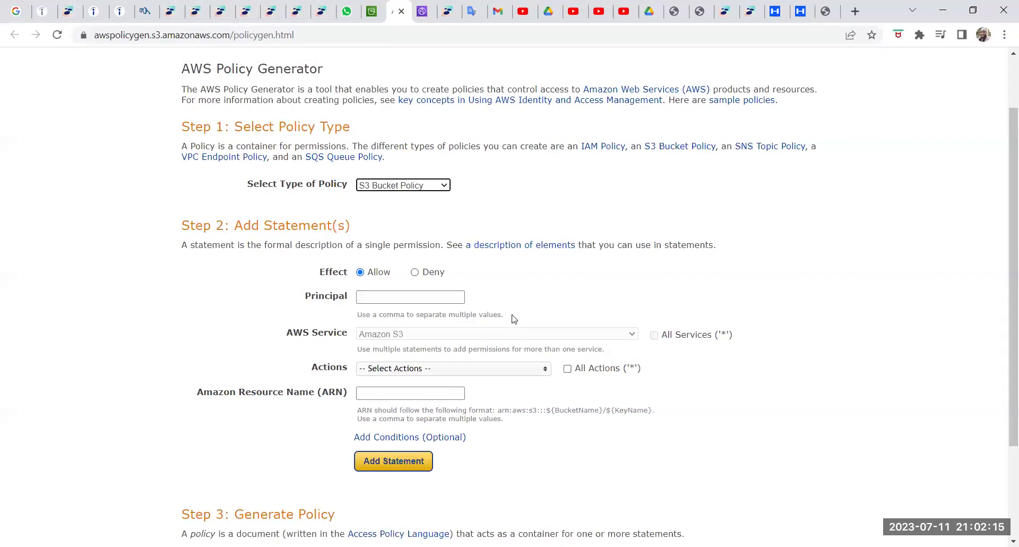
{"action": "left_click", "coordinate": [442, 297]}
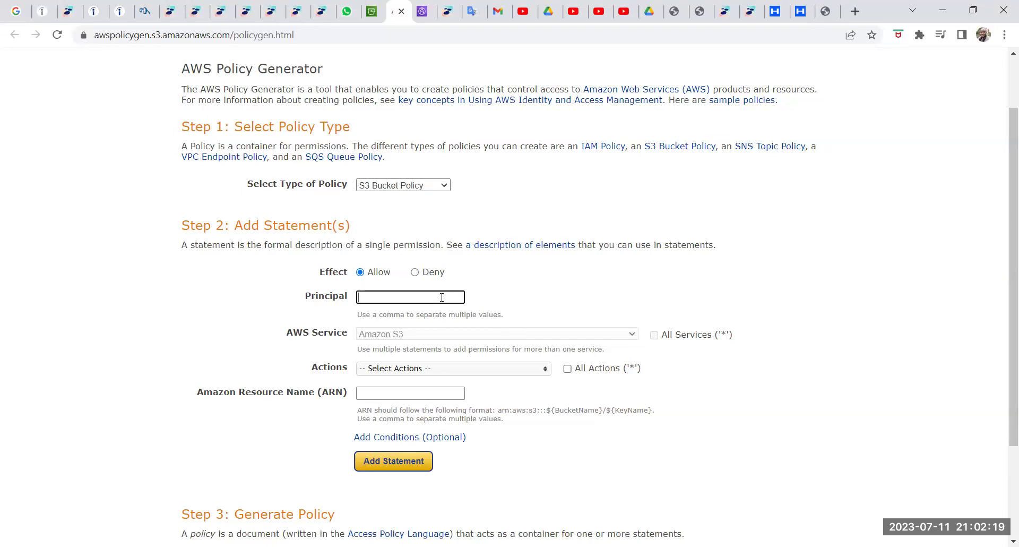
{"action": "type", "text": "aws cloudfront"}
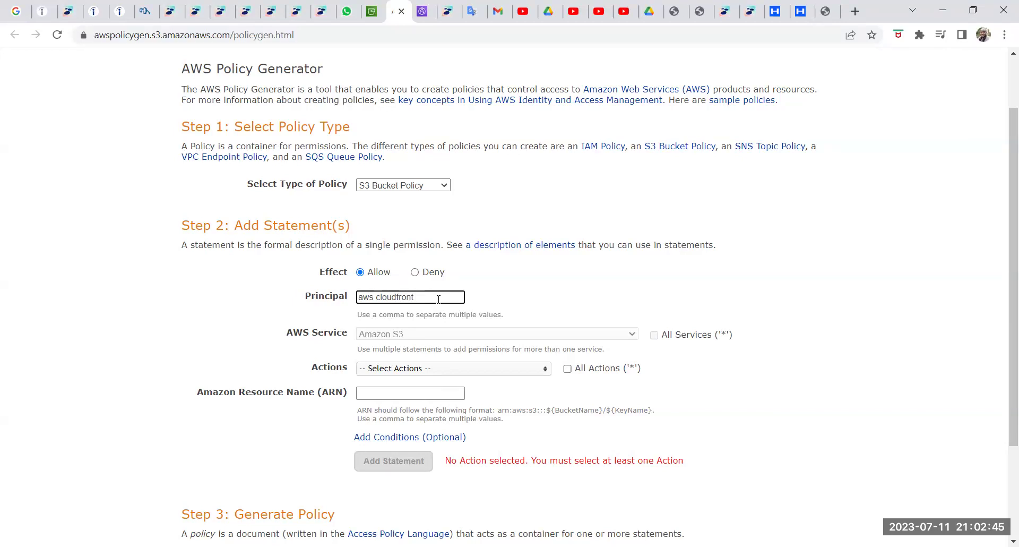
Find the GetObject action in the list of S3 actions and select it for the statement.
{"action": "left_click", "coordinate": [541, 372]}
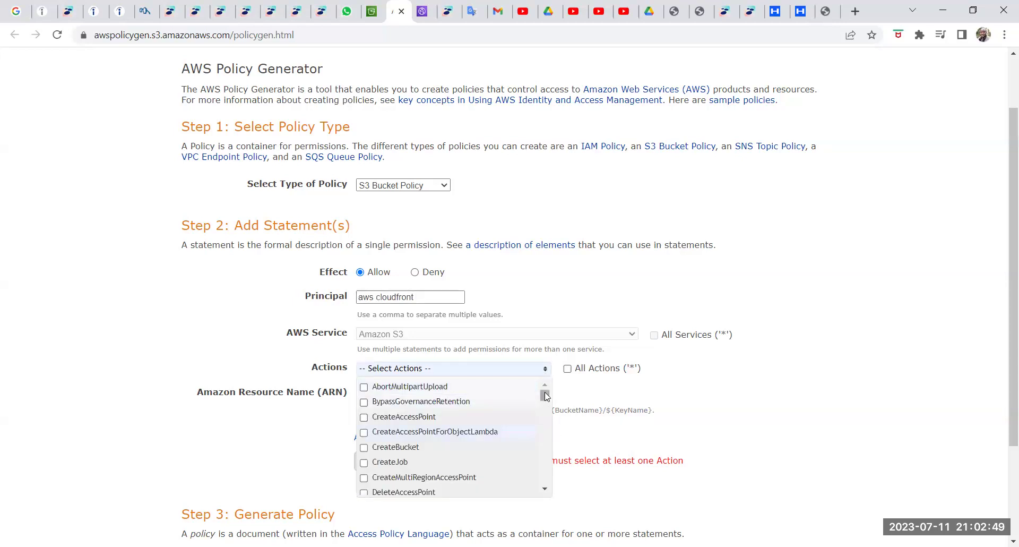
{"action": "left_click_drag", "start_coordinate": [545, 396], "coordinate": [546, 408]}
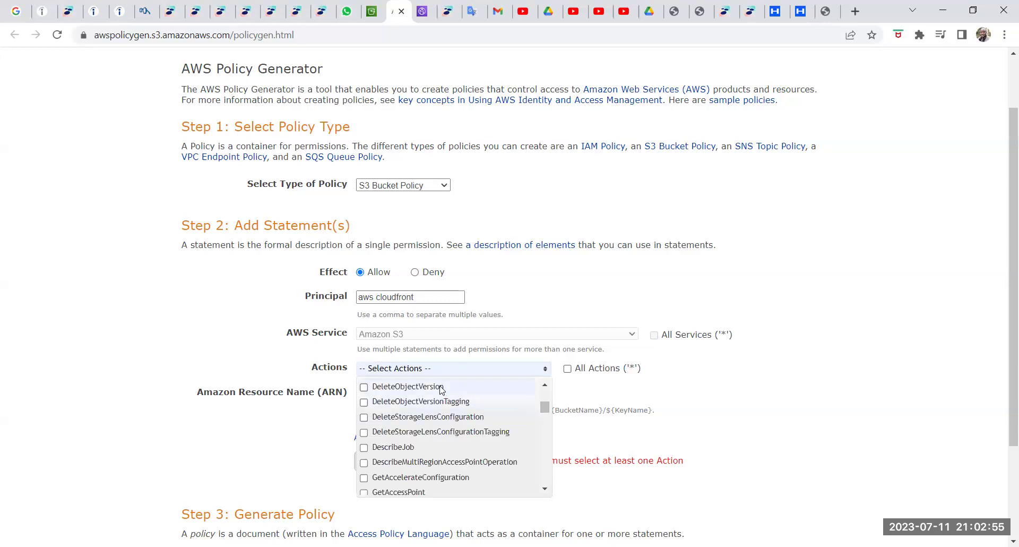
{"action": "left_click", "coordinate": [545, 386]}
{"action": "left_click", "coordinate": [545, 387]}
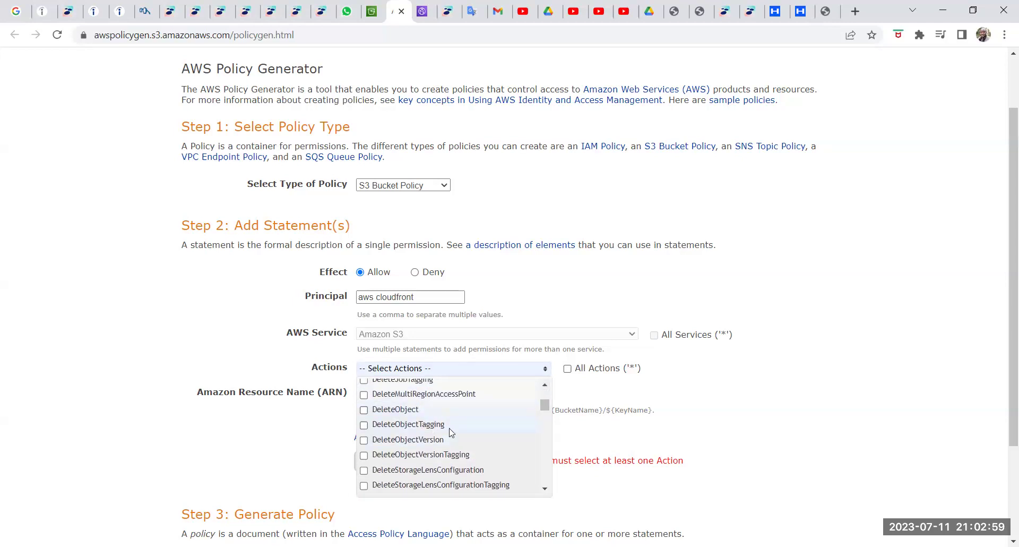
{"action": "left_click_drag", "start_coordinate": [544, 406], "coordinate": [546, 416]}
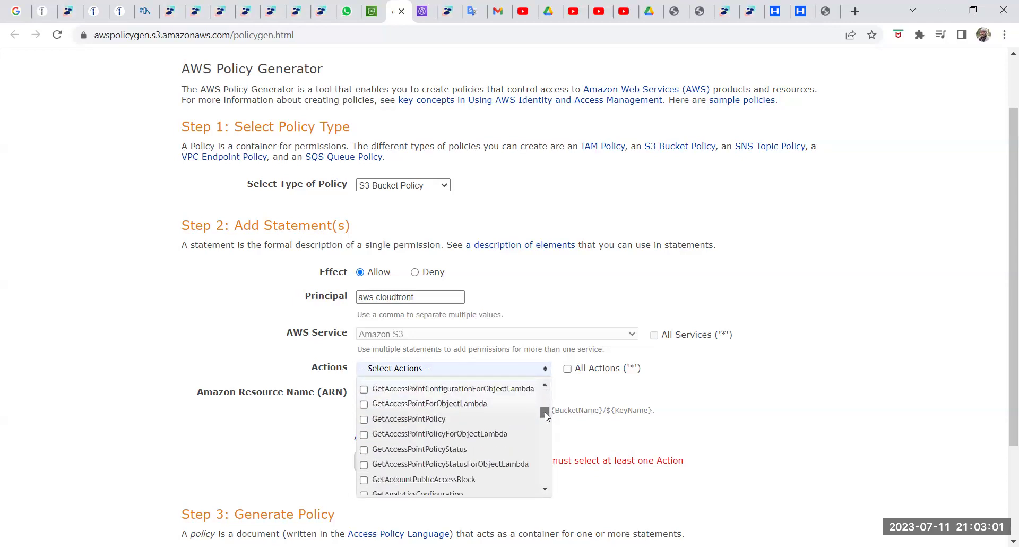
{"action": "left_click", "coordinate": [545, 490]}
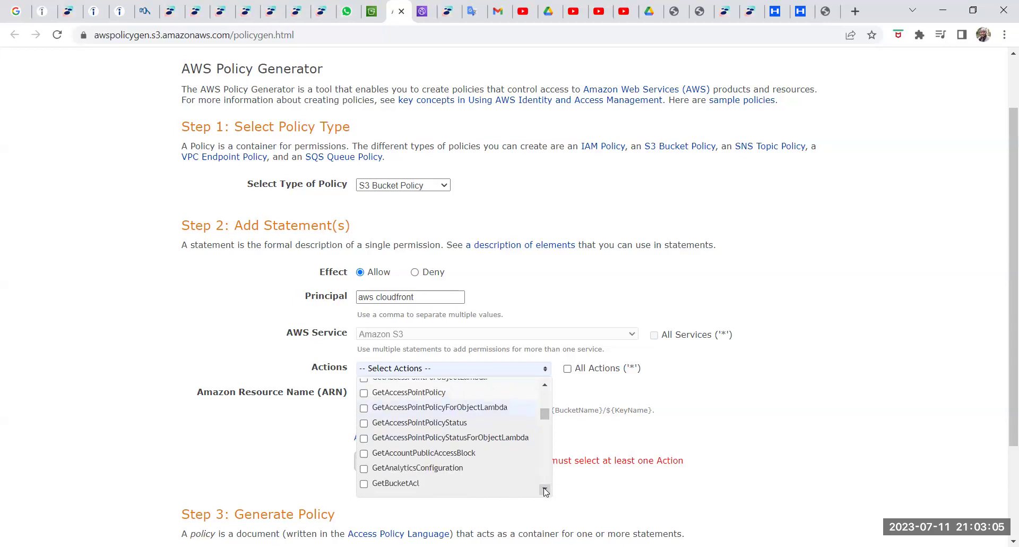
{"action": "left_click_drag", "start_coordinate": [545, 490], "coordinate": [545, 490]}
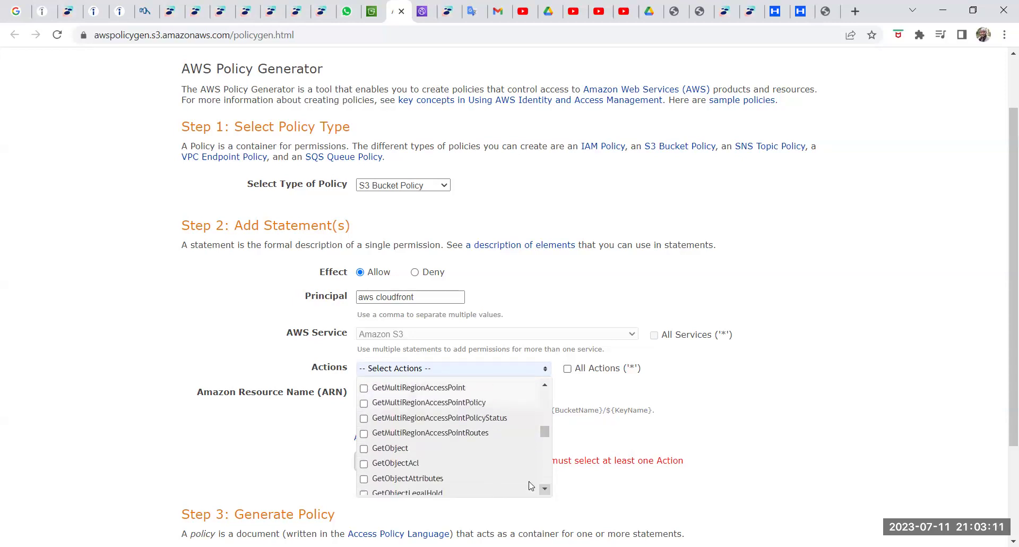
{"action": "left_click", "coordinate": [364, 449]}
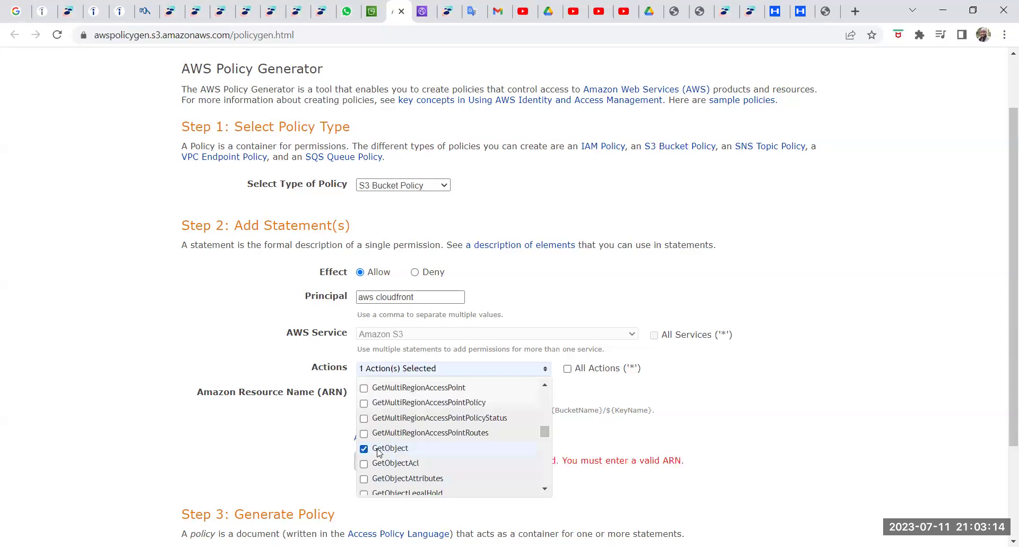
Enter "aws cloud front" as the Amazon Resource Name of the bucket policy statement.
{"action": "left_click", "coordinate": [591, 487]}
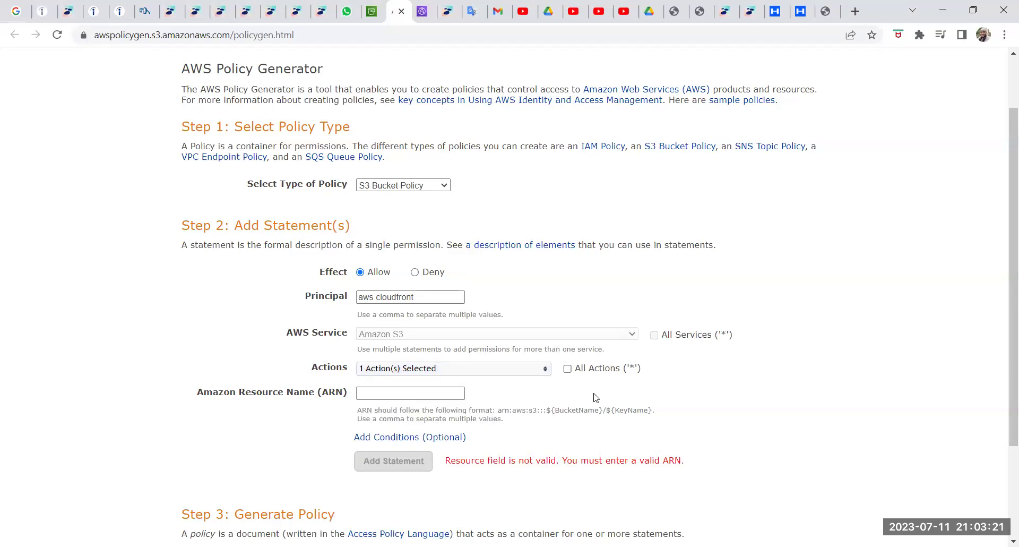
{"action": "left_click", "coordinate": [448, 388]}
{"action": "type", "text": "ws clo"}
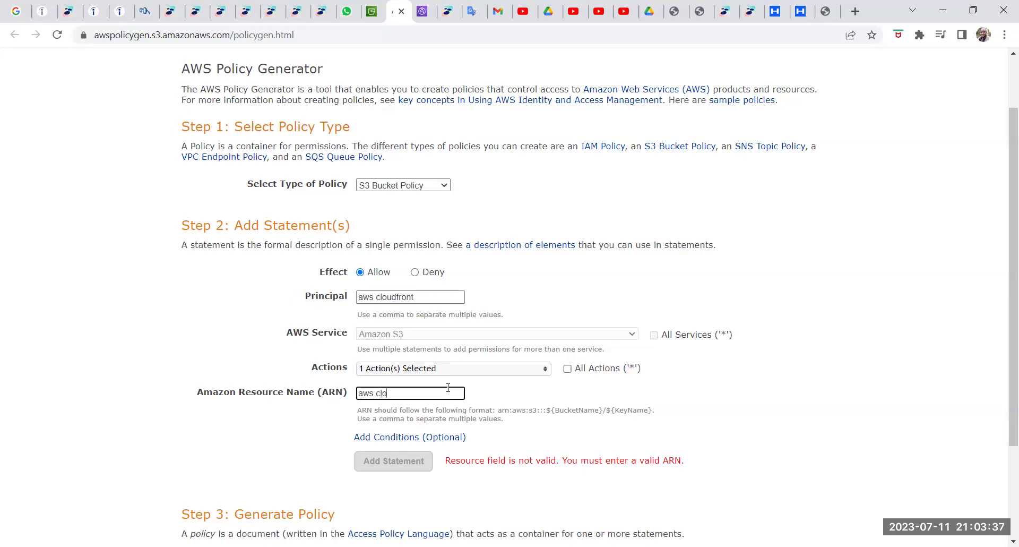
{"action": "type", "text": "ud front"}
{"action": "scroll", "coordinate": [459, 367], "scroll_direction": "up", "scroll_amount": 1}
{"action": "scroll", "coordinate": [458, 368], "scroll_direction": "up", "scroll_amount": 2}
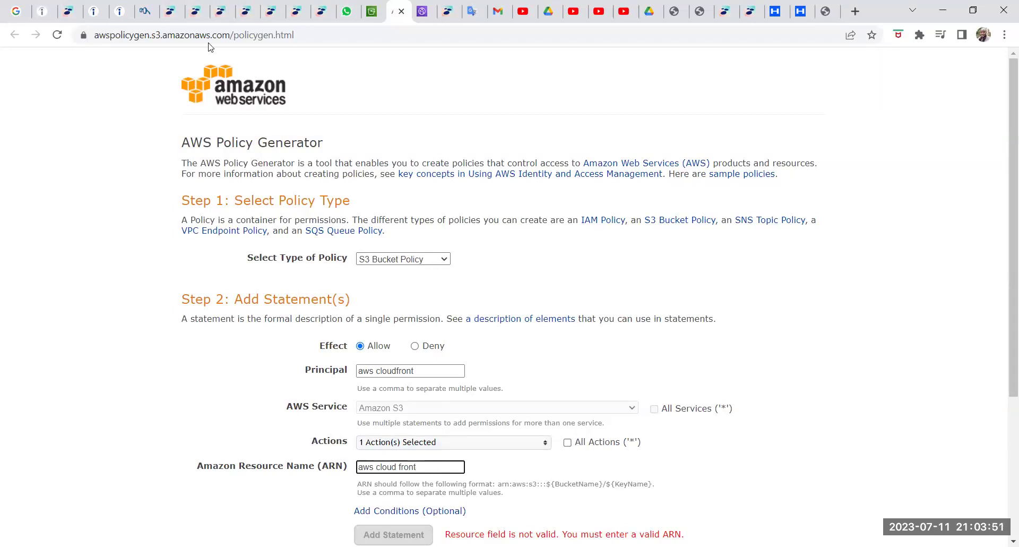
{"action": "left_click", "coordinate": [126, 182]}
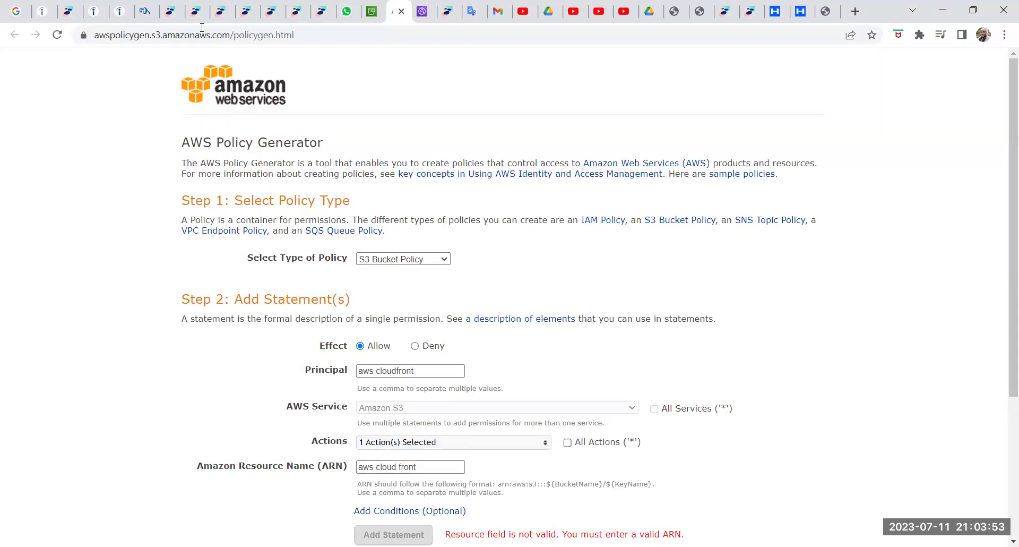
Copy the ARN of the existing CloudFront distribution from its general details.
{"action": "left_click", "coordinate": [974, 12]}
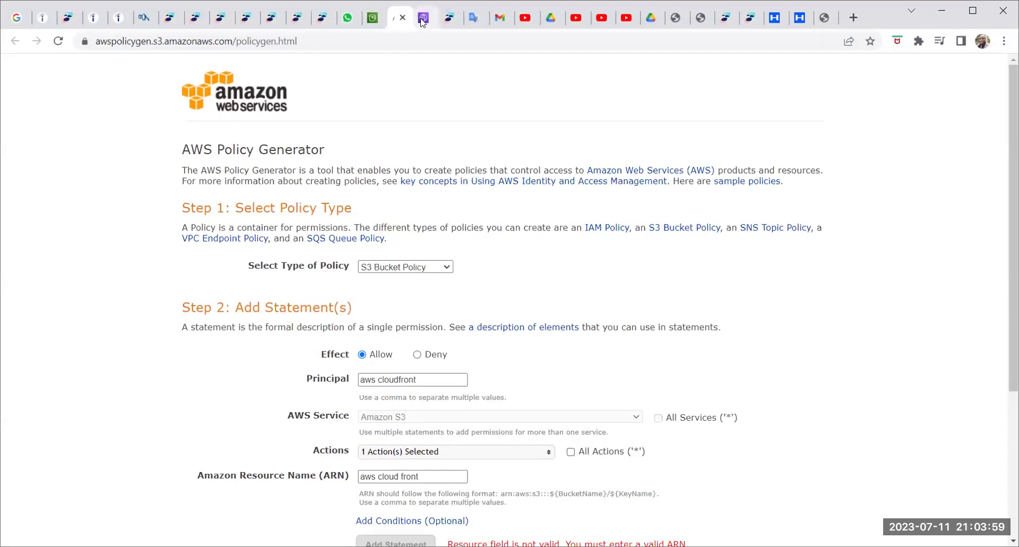
{"action": "left_click", "coordinate": [422, 18]}
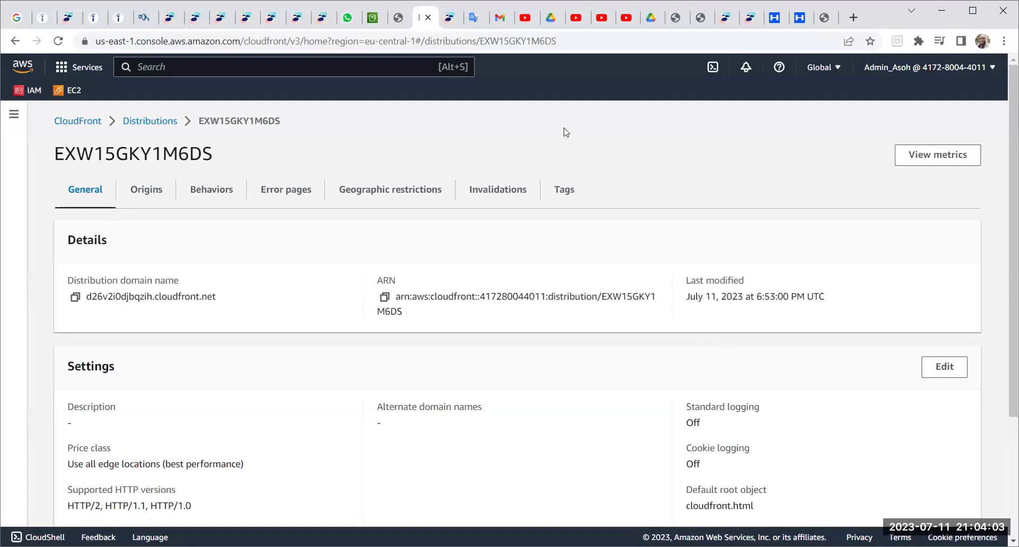
{"action": "left_click_drag", "start_coordinate": [558, 41], "coordinate": [167, 43]}
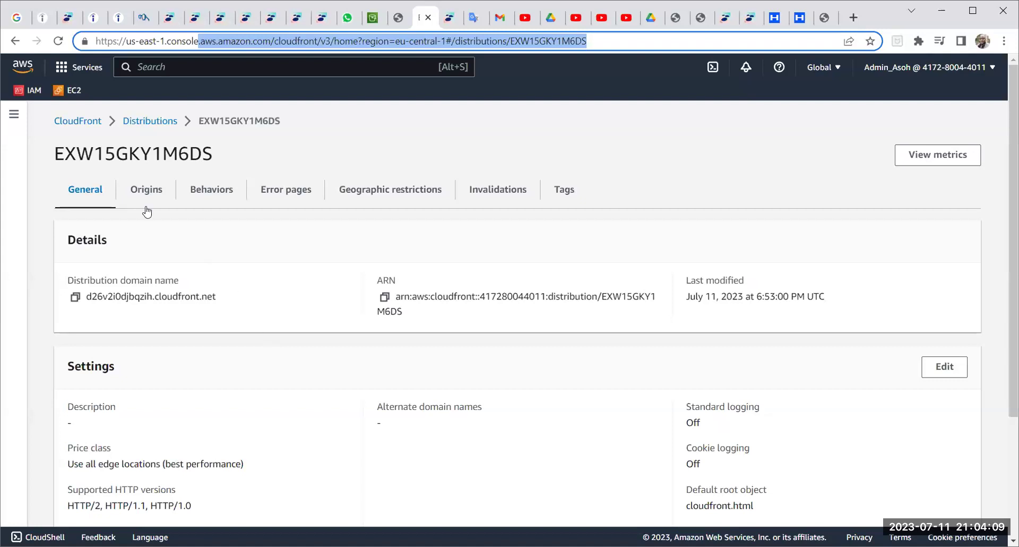
{"action": "left_click_drag", "start_coordinate": [212, 153], "coordinate": [116, 153]}
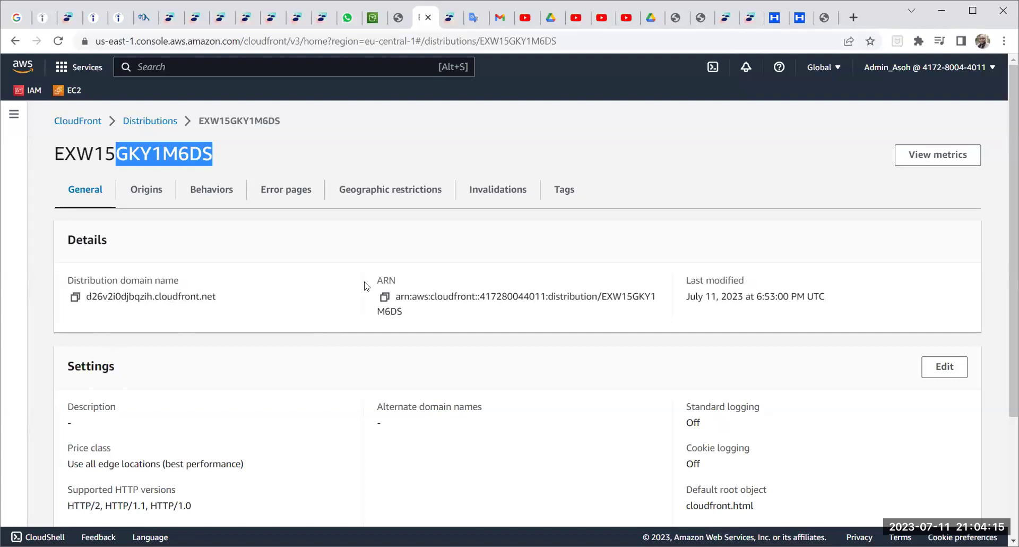
{"action": "left_click_drag", "start_coordinate": [398, 296], "coordinate": [418, 314]}
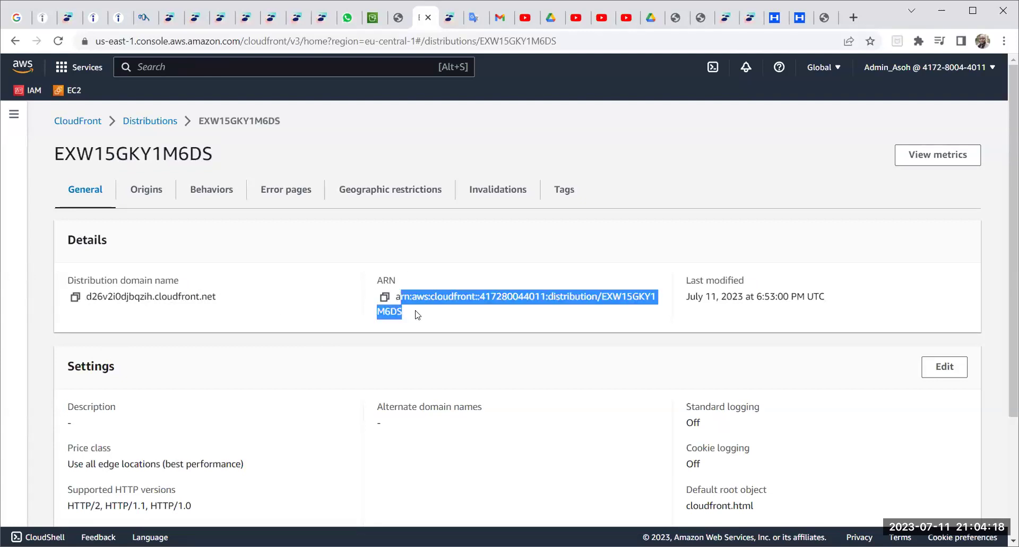
{"action": "left_click", "coordinate": [385, 300]}
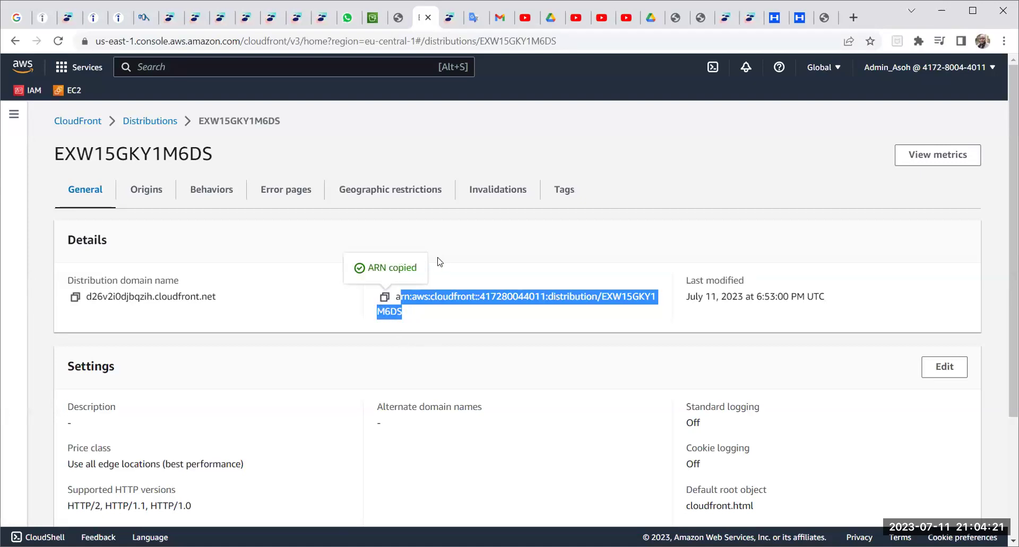
{"action": "left_click", "coordinate": [378, 22]}
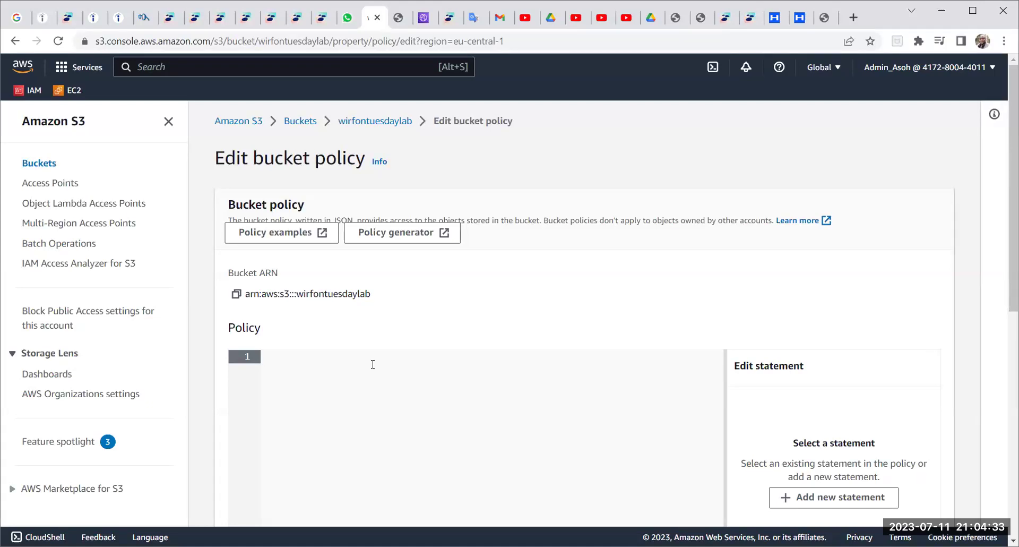
{"action": "scroll", "coordinate": [373, 365], "scroll_direction": "down", "scroll_amount": 5}
{"action": "scroll", "coordinate": [369, 380], "scroll_direction": "up", "scroll_amount": 4}
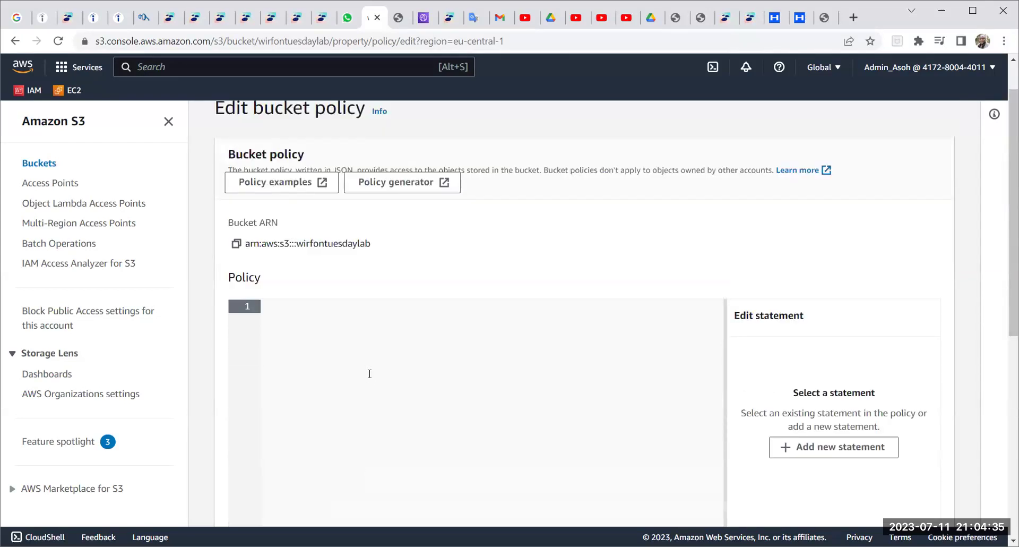
{"action": "scroll", "coordinate": [369, 374], "scroll_direction": "up", "scroll_amount": 1}
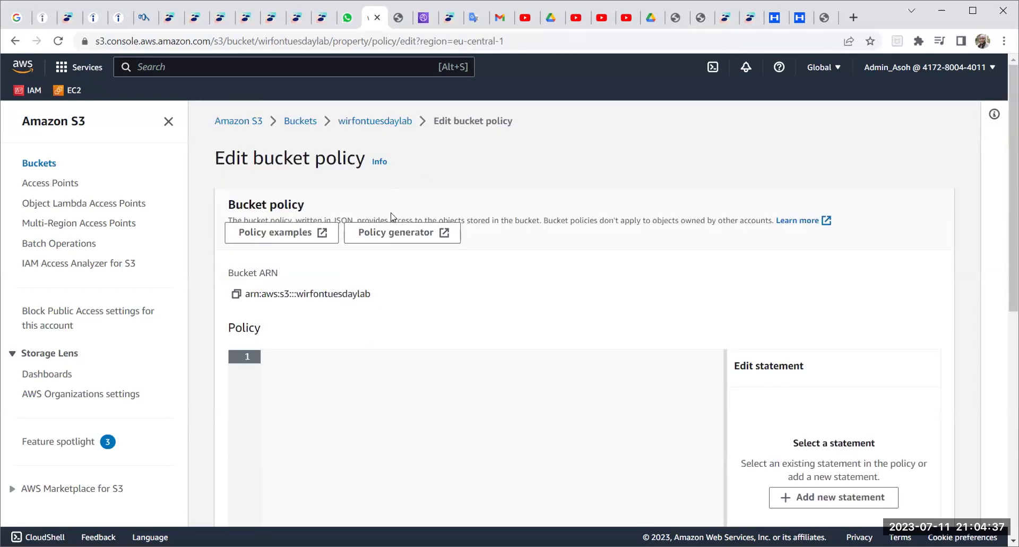
{"action": "scroll", "coordinate": [392, 217], "scroll_direction": "down", "scroll_amount": 1}
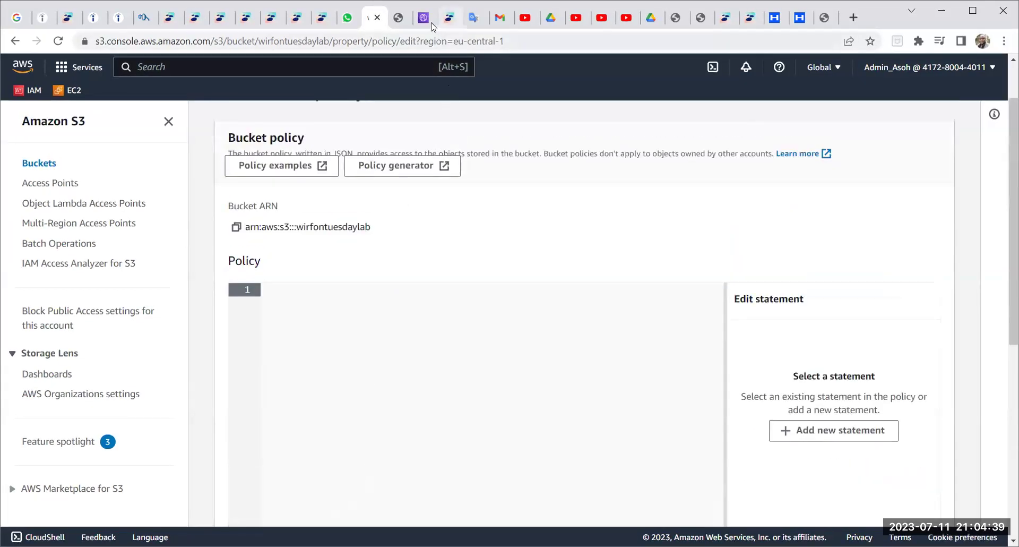
In the policy generator, replace the statement's Amazon Resource Name with the copied CloudFront distribution ARN.
{"action": "left_click", "coordinate": [395, 21]}
{"action": "scroll", "coordinate": [410, 390], "scroll_direction": "down", "scroll_amount": 2}
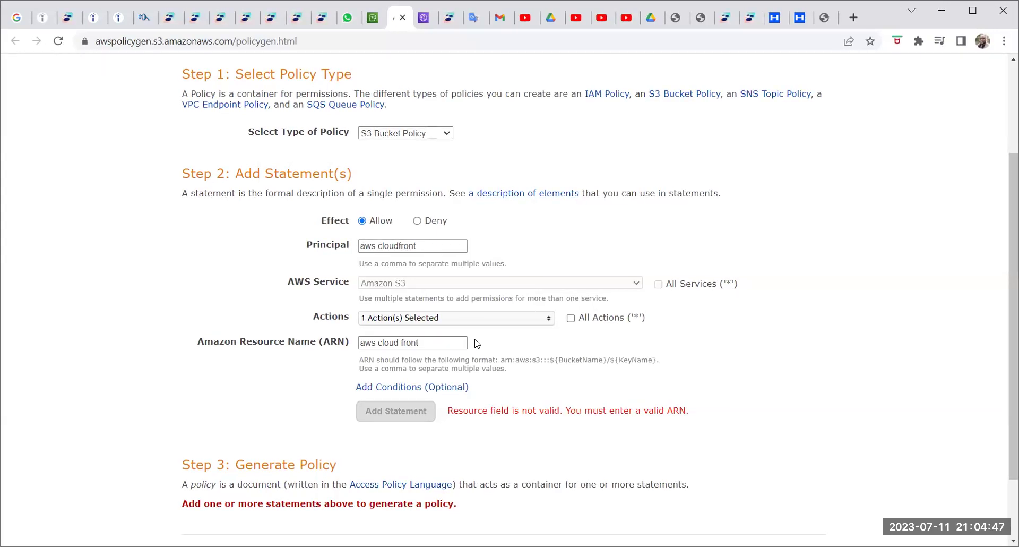
{"action": "left_click_drag", "start_coordinate": [441, 342], "coordinate": [360, 343]}
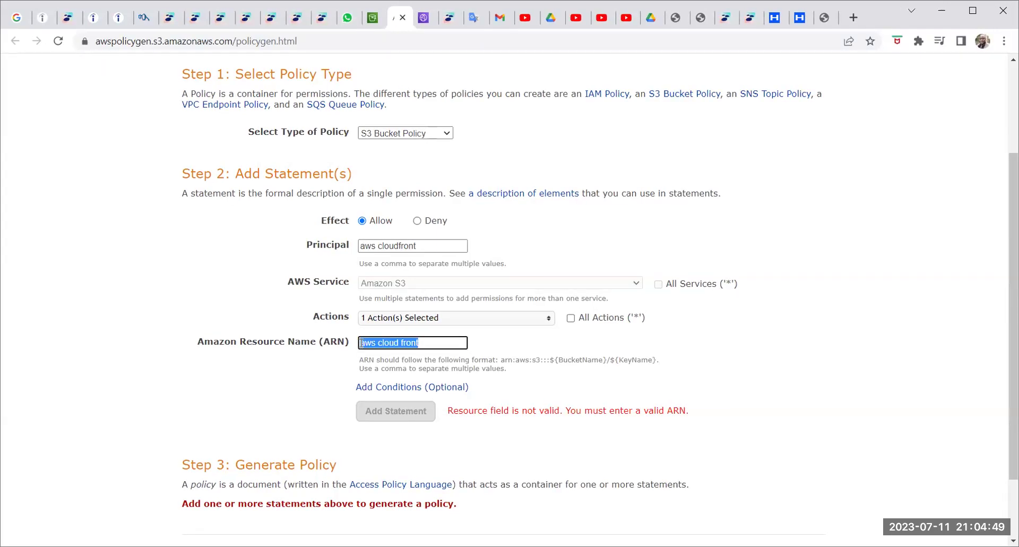
{"action": "right_click", "coordinate": [374, 344]}
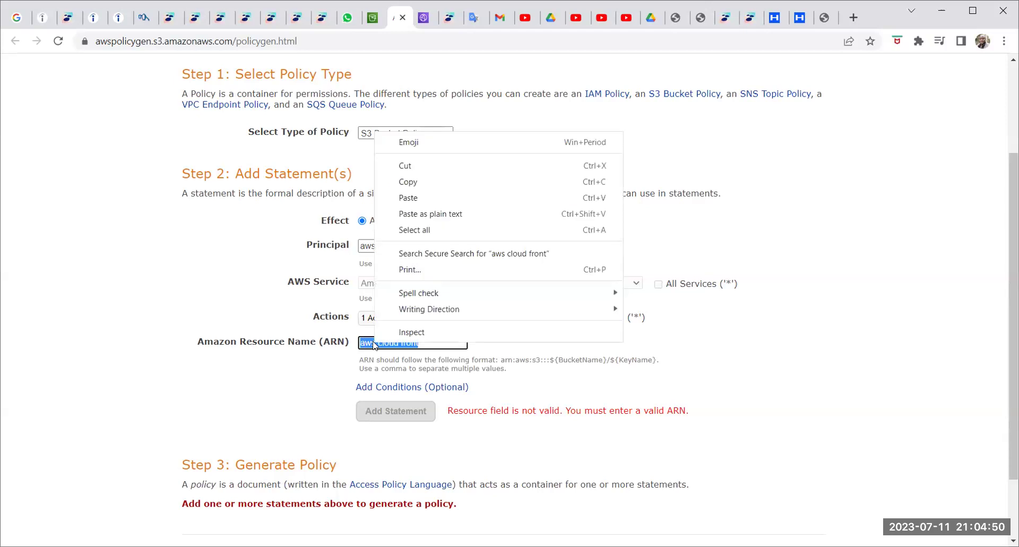
{"action": "left_click", "coordinate": [408, 198]}
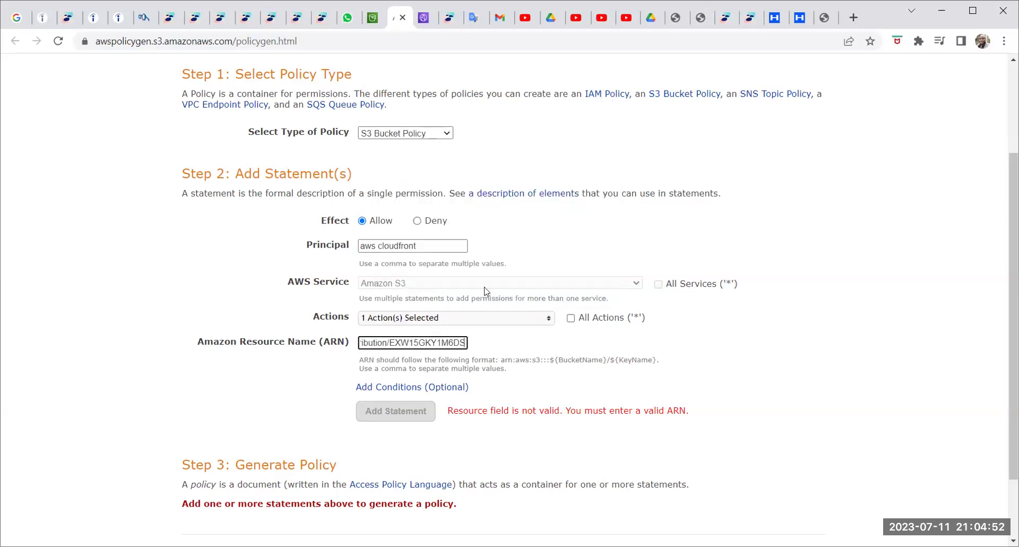
{"action": "left_click", "coordinate": [499, 381]}
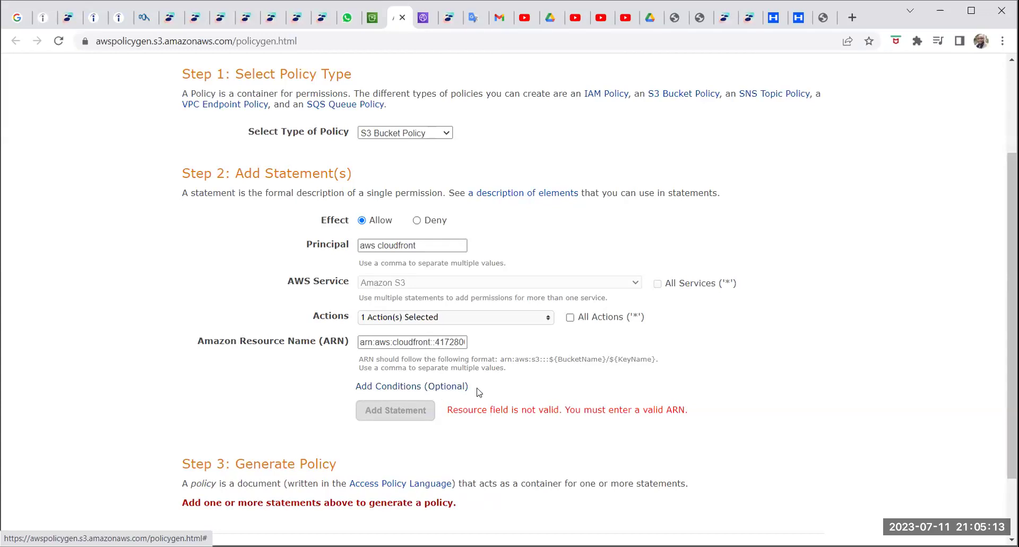
{"action": "scroll", "coordinate": [498, 395], "scroll_direction": "down", "scroll_amount": 2}
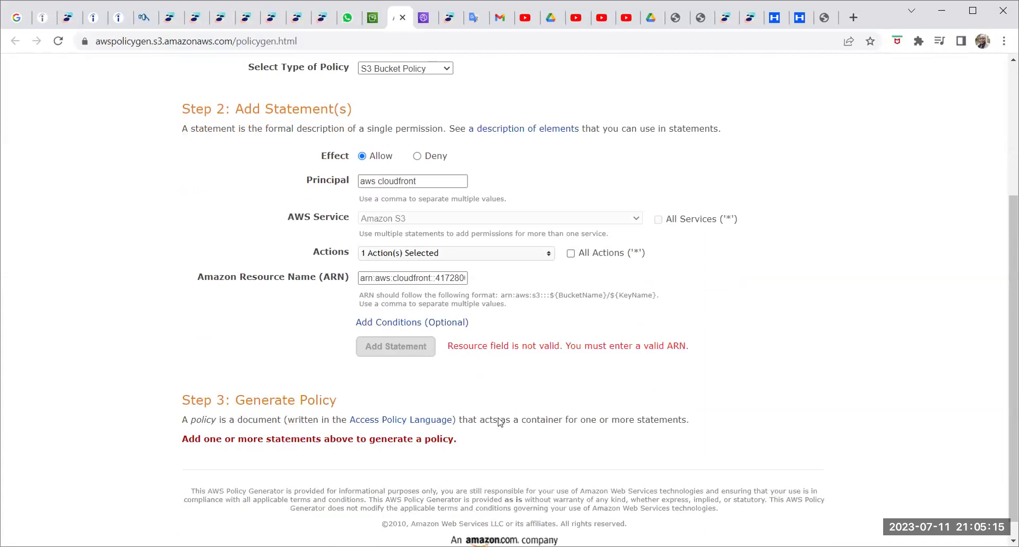
{"action": "scroll", "coordinate": [488, 406], "scroll_direction": "up", "scroll_amount": 4}
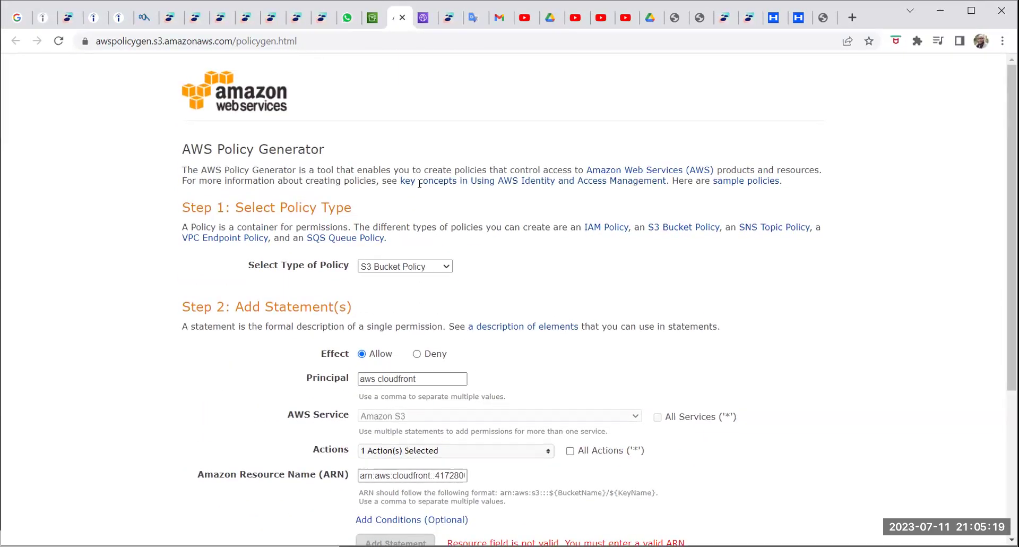
Start a new CloudFront distribution with wirfontuesdaylab.s3.eu-central-1.amazonaws.com as its origin domain.
{"action": "left_click", "coordinate": [420, 21]}
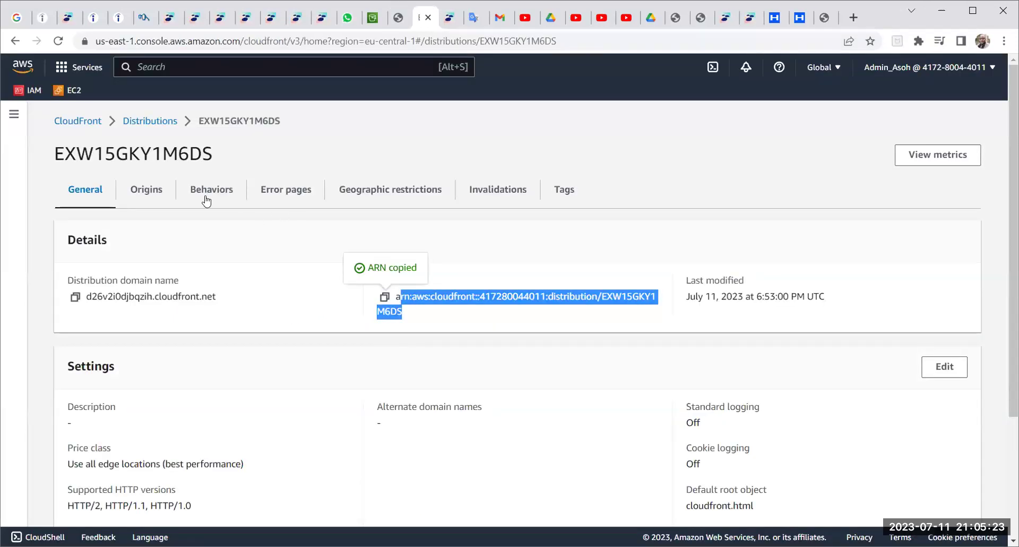
{"action": "left_click", "coordinate": [144, 122]}
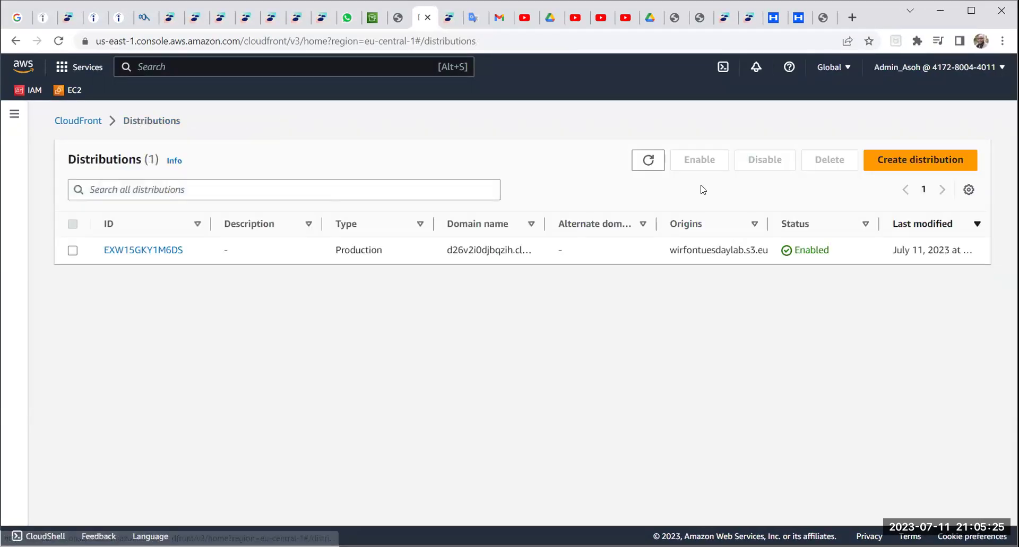
{"action": "left_click", "coordinate": [911, 164]}
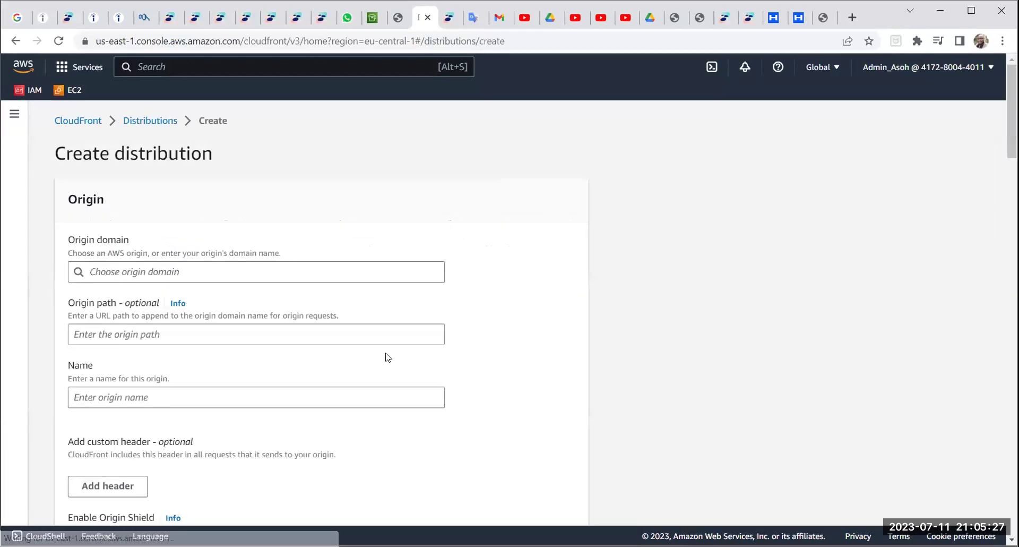
{"action": "left_click", "coordinate": [201, 265]}
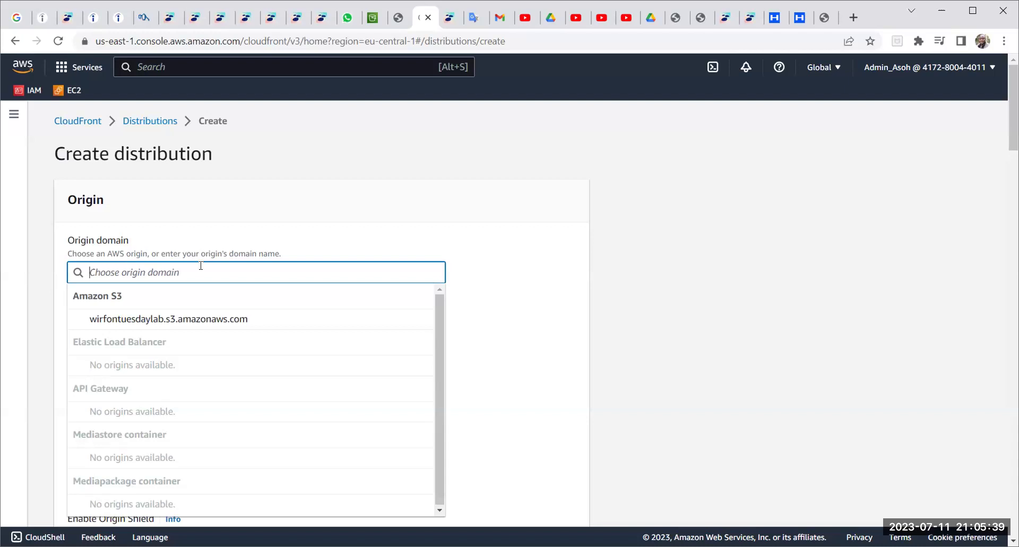
{"action": "left_click", "coordinate": [205, 322]}
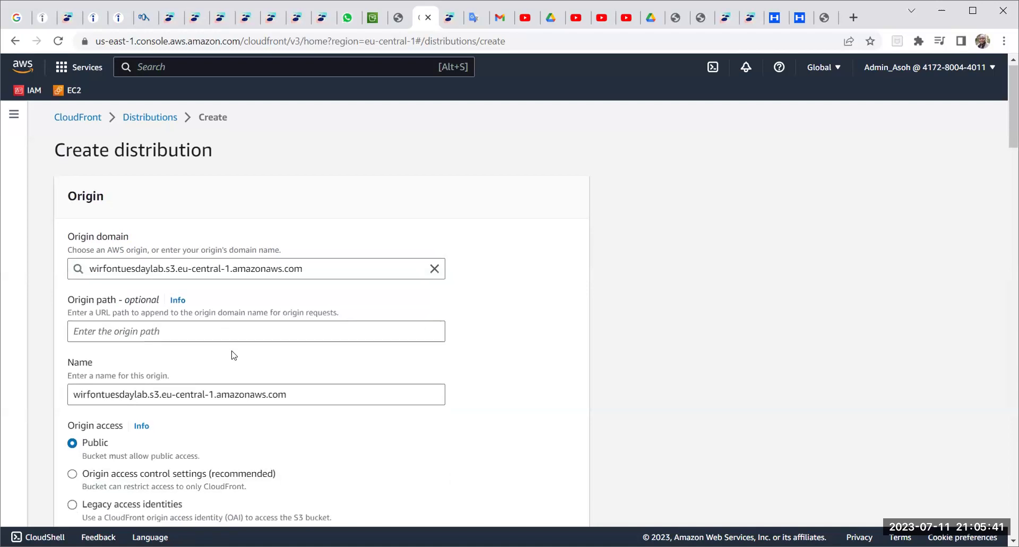
Set the new distribution's origin access to Origin access control settings (recommended).
{"action": "scroll", "coordinate": [233, 355], "scroll_direction": "down", "scroll_amount": 2}
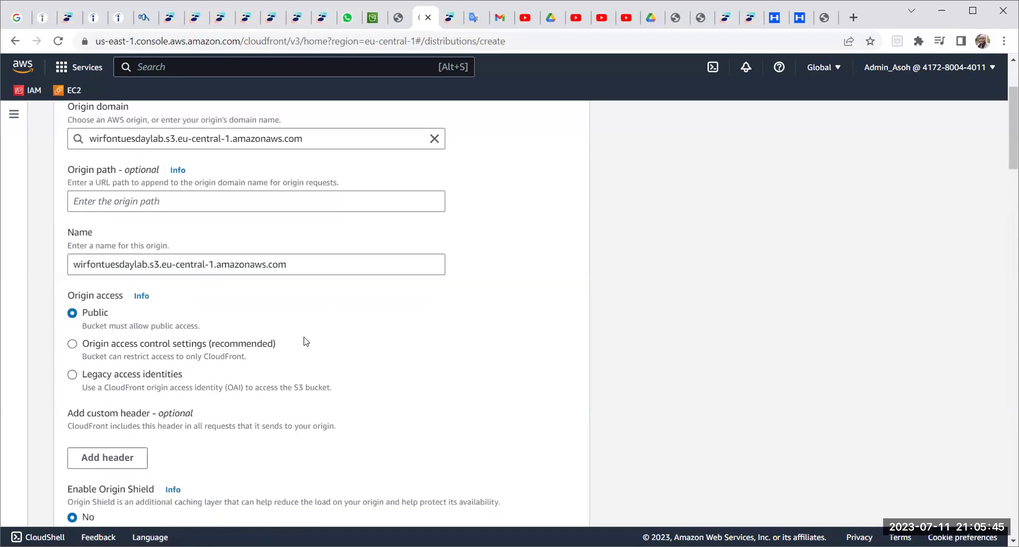
{"action": "scroll", "coordinate": [307, 341], "scroll_direction": "down", "scroll_amount": 2}
{"action": "scroll", "coordinate": [306, 353], "scroll_direction": "down", "scroll_amount": 1}
{"action": "scroll", "coordinate": [303, 339], "scroll_direction": "down", "scroll_amount": 2}
{"action": "scroll", "coordinate": [303, 338], "scroll_direction": "up", "scroll_amount": 1}
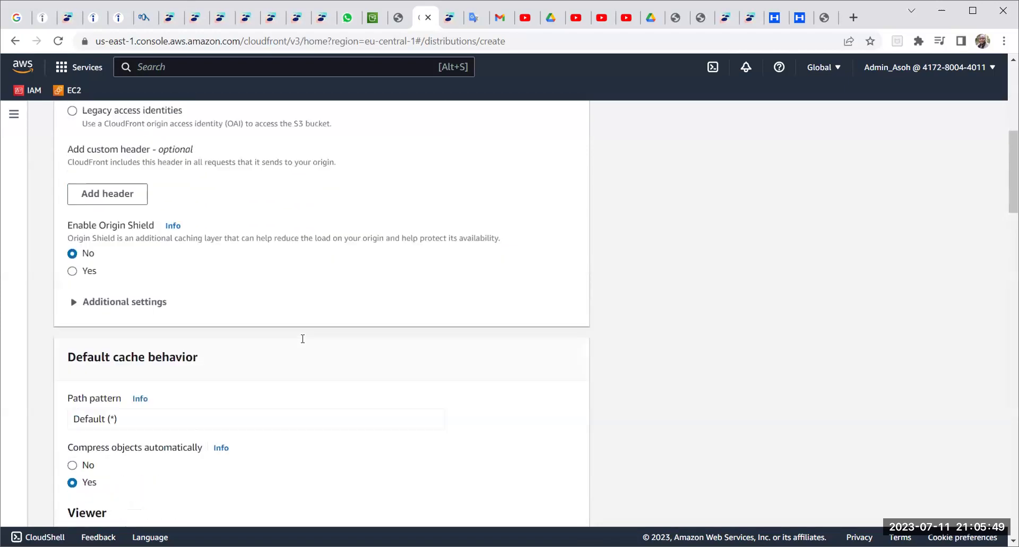
{"action": "scroll", "coordinate": [302, 338], "scroll_direction": "up", "scroll_amount": 2}
{"action": "scroll", "coordinate": [303, 342], "scroll_direction": "up", "scroll_amount": 1}
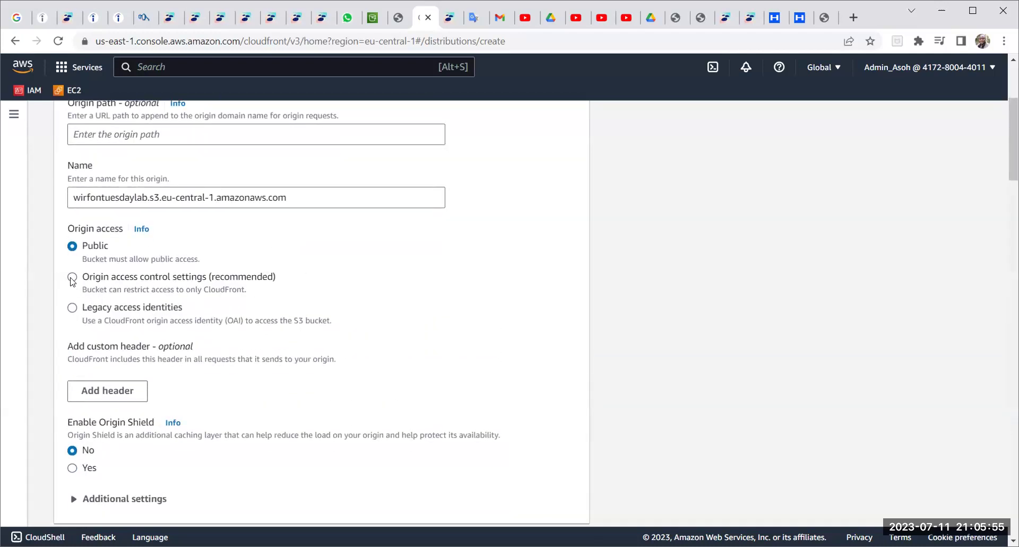
{"action": "left_click", "coordinate": [72, 276]}
{"action": "scroll", "coordinate": [175, 338], "scroll_direction": "down", "scroll_amount": 1}
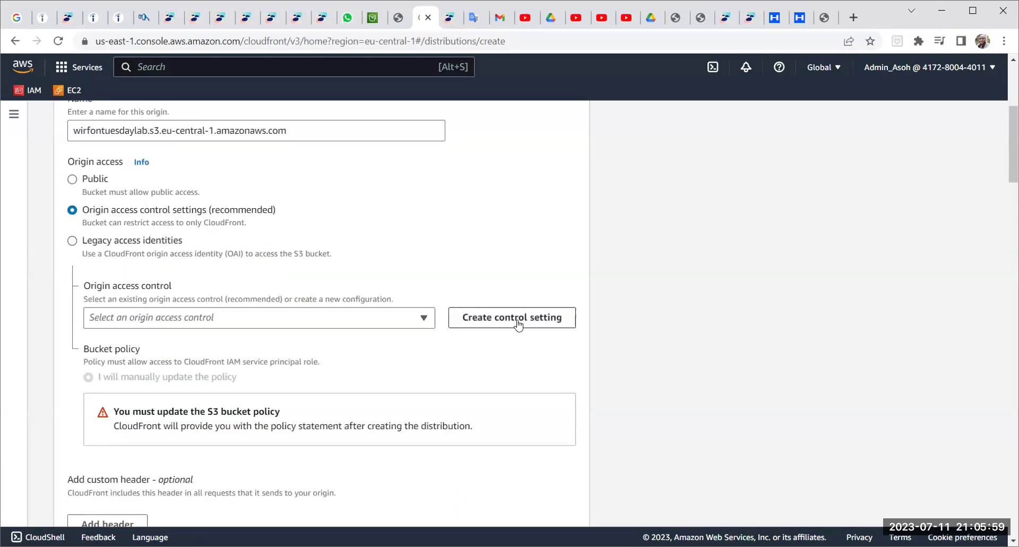
Try to create a control setting named wirfontuesdaylab.s3.eu-central-1.amazonaws.com with signed requests and origin type S3.
{"action": "left_click", "coordinate": [519, 324]}
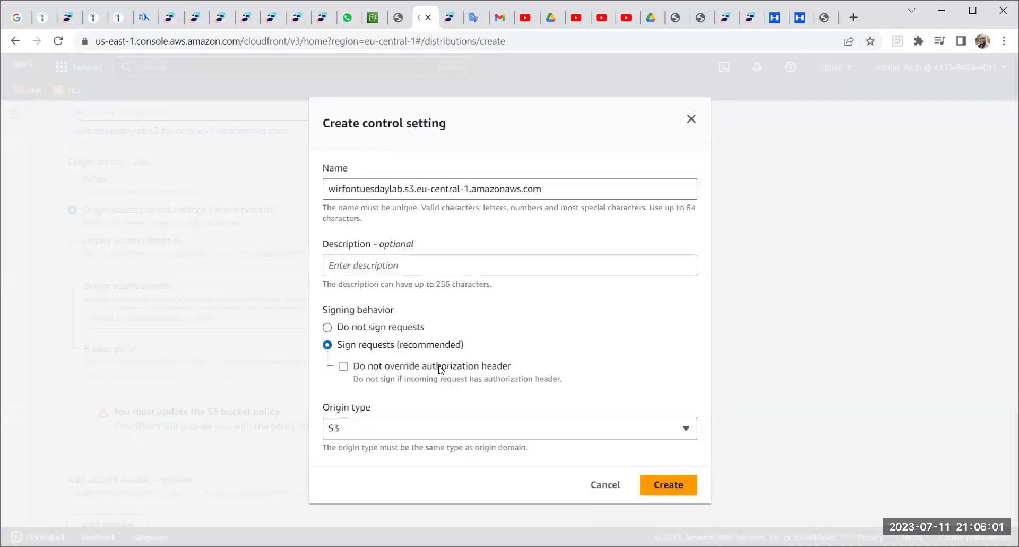
{"action": "left_click", "coordinate": [658, 490]}
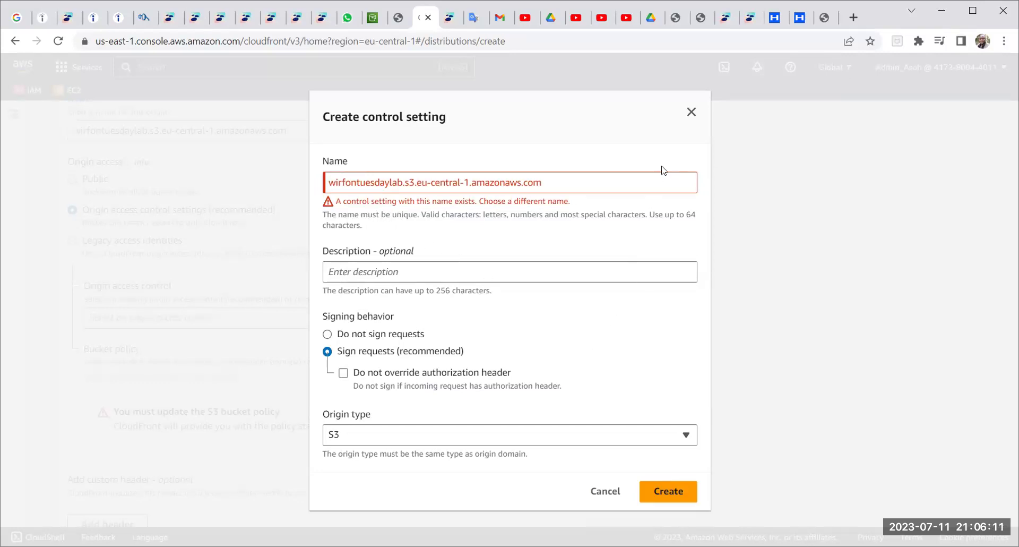
{"action": "left_click", "coordinate": [691, 112]}
Abandon the new distribution's creation and select the existing distribution in the Distributions list.
{"action": "scroll", "coordinate": [287, 185], "scroll_direction": "up", "scroll_amount": 5}
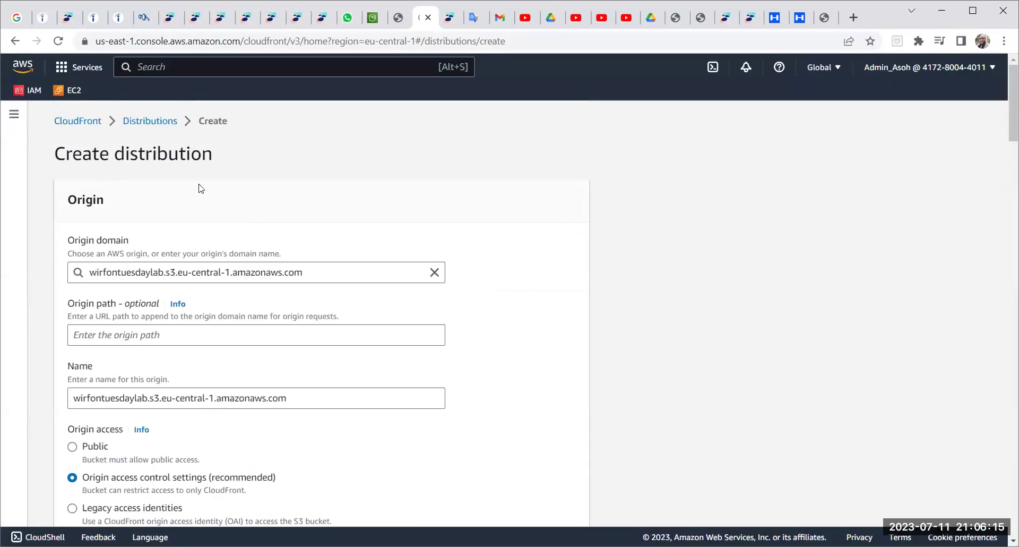
{"action": "left_click", "coordinate": [158, 130]}
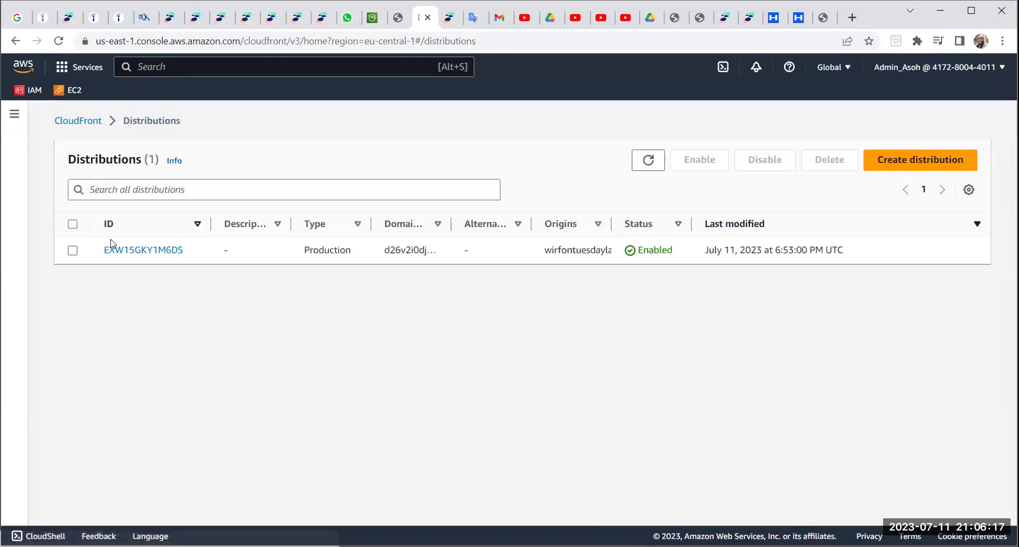
{"action": "left_click", "coordinate": [72, 250]}
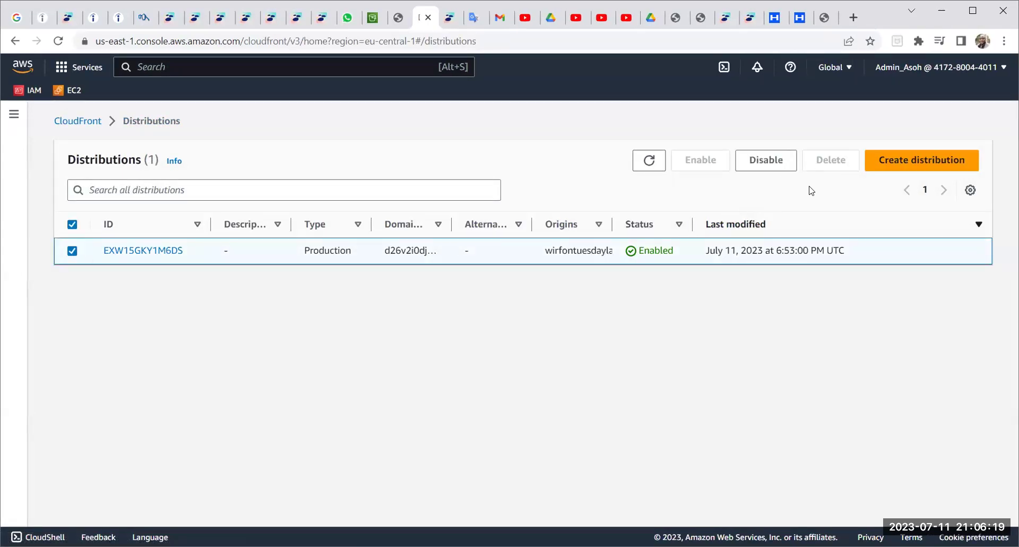
{"action": "left_click", "coordinate": [73, 251]}
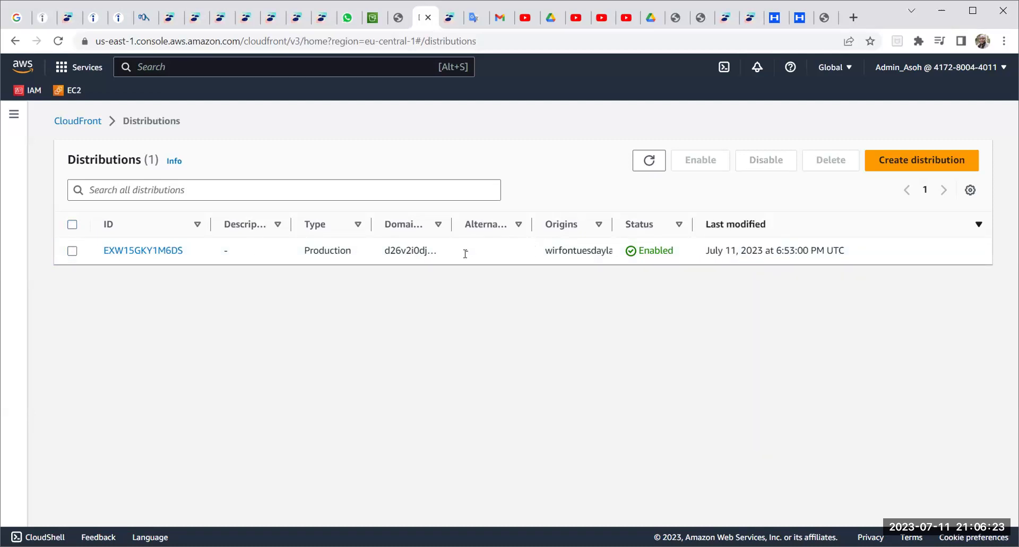
{"action": "left_click", "coordinate": [73, 251]}
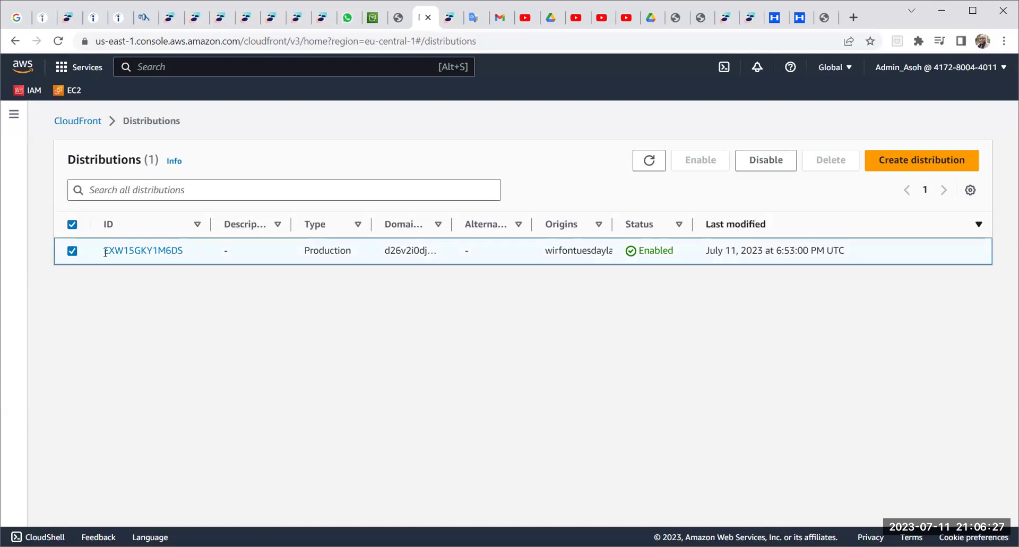
{"action": "left_click", "coordinate": [74, 254]}
{"action": "left_click", "coordinate": [74, 254]}
{"action": "left_click", "coordinate": [74, 254]}
{"action": "left_click", "coordinate": [74, 254]}
{"action": "left_click", "coordinate": [688, 373]}
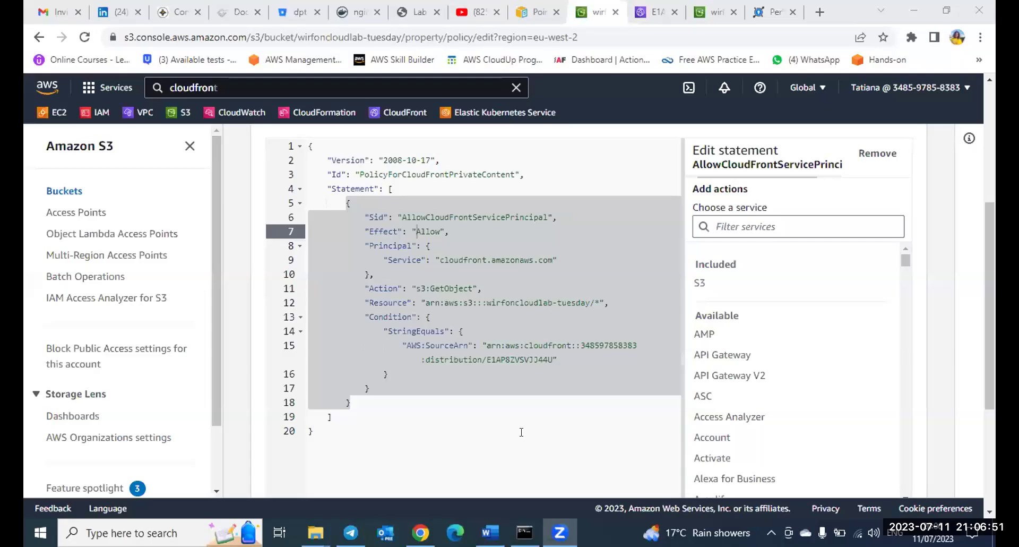
Review the wirfoncloudlab-tuesday bucket policy page, then the general details and settings of its CloudFront distribution.
{"action": "scroll", "coordinate": [633, 331], "scroll_direction": "up", "scroll_amount": 3}
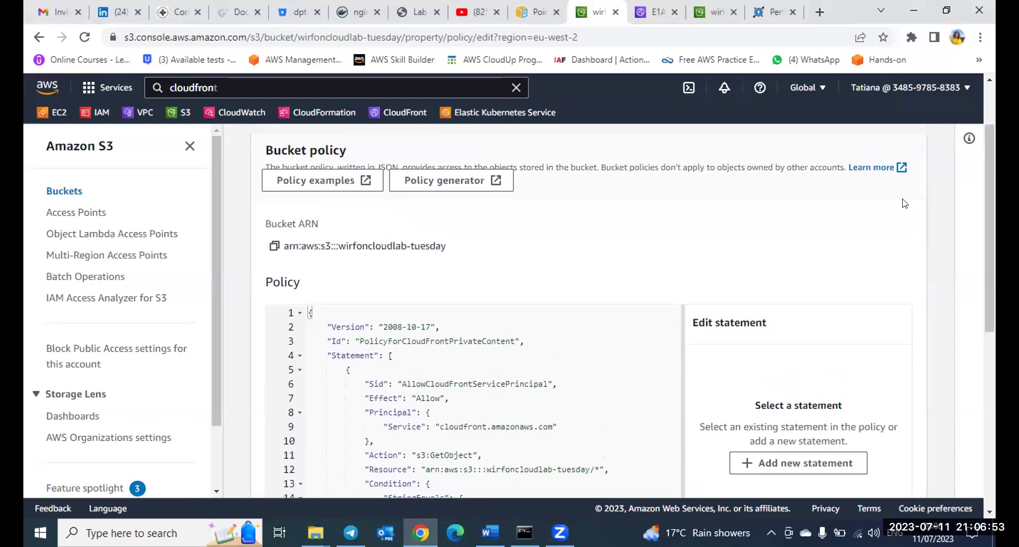
{"action": "scroll", "coordinate": [601, 279], "scroll_direction": "up", "scroll_amount": 2}
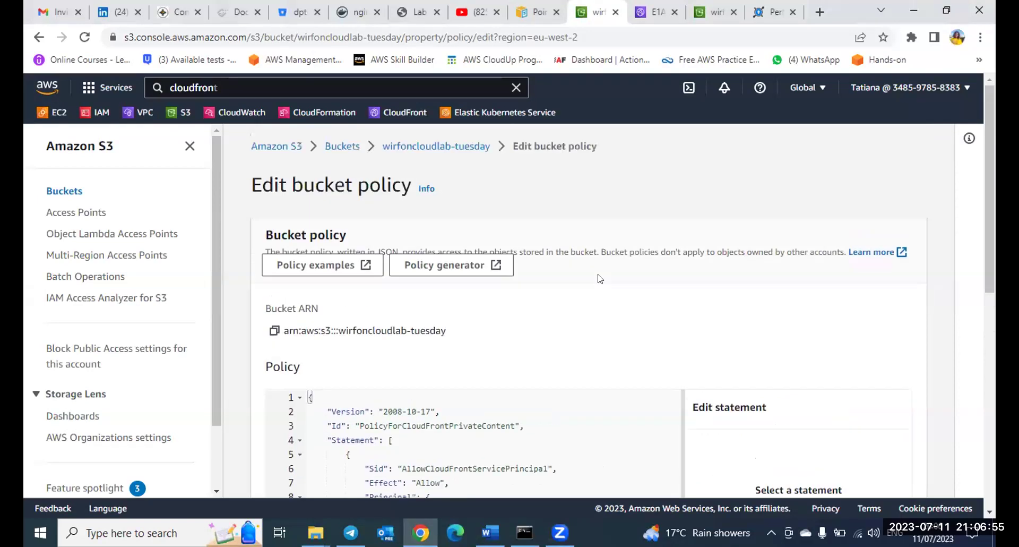
{"action": "left_click", "coordinate": [655, 12]}
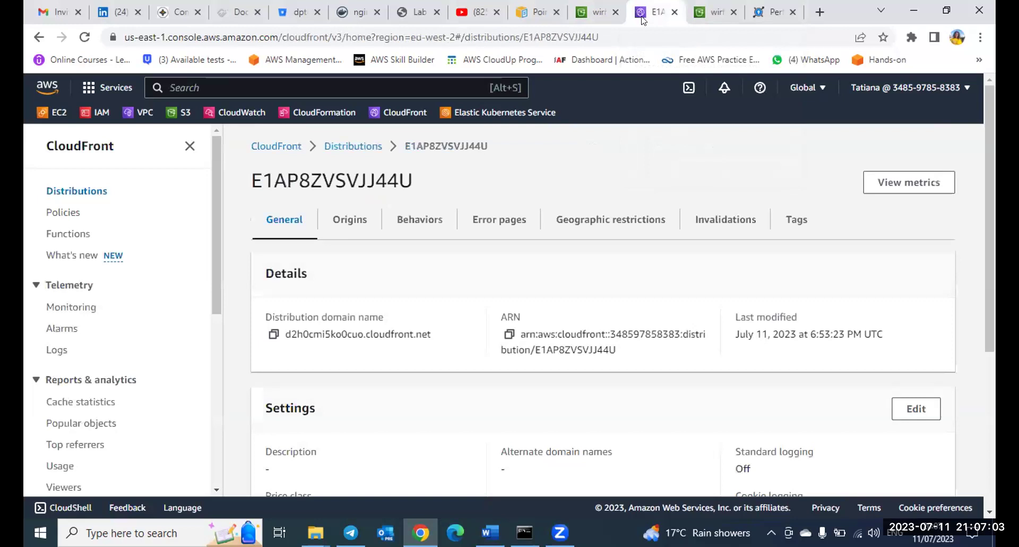
{"action": "scroll", "coordinate": [390, 260], "scroll_direction": "down", "scroll_amount": 1}
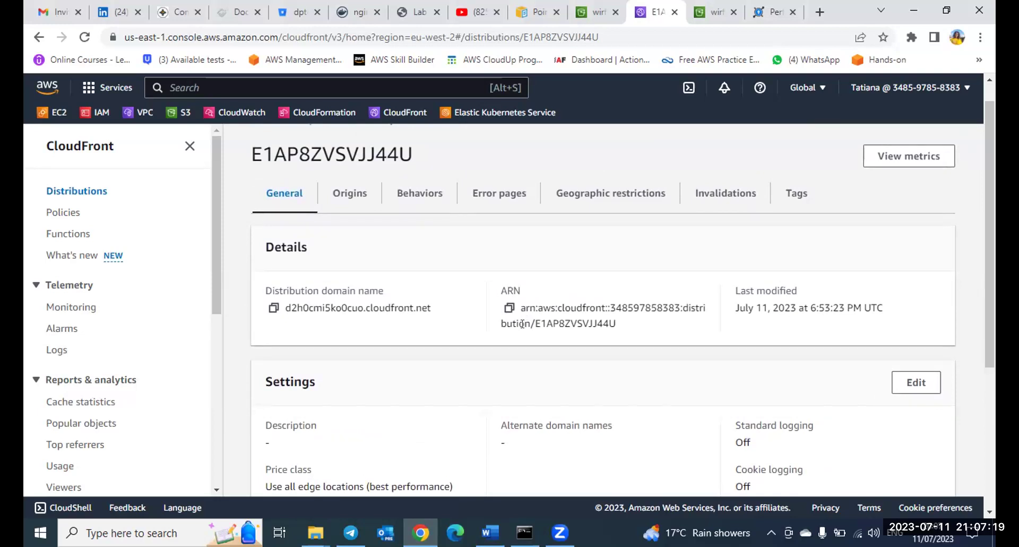
{"action": "scroll", "coordinate": [522, 324], "scroll_direction": "down", "scroll_amount": 1}
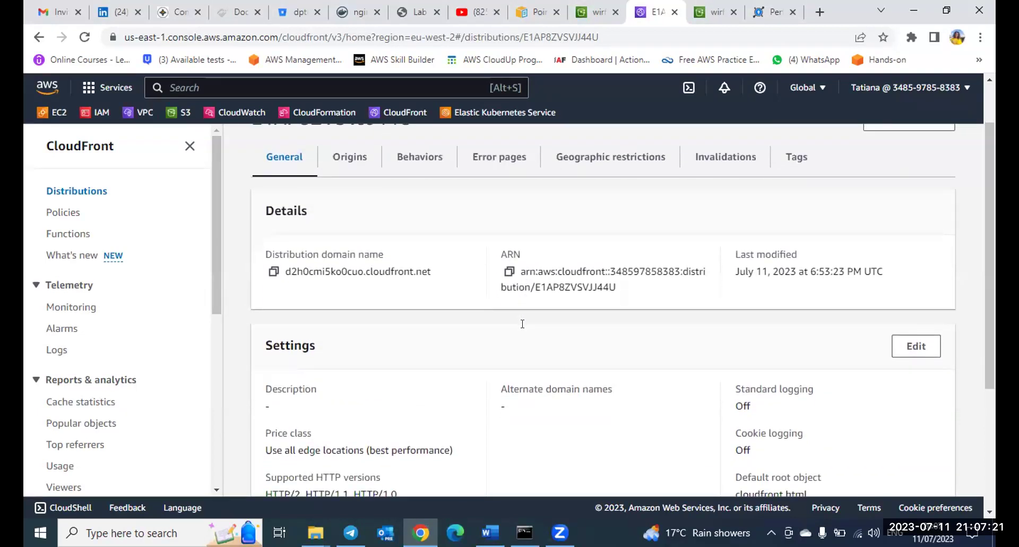
{"action": "scroll", "coordinate": [522, 324], "scroll_direction": "up", "scroll_amount": 2}
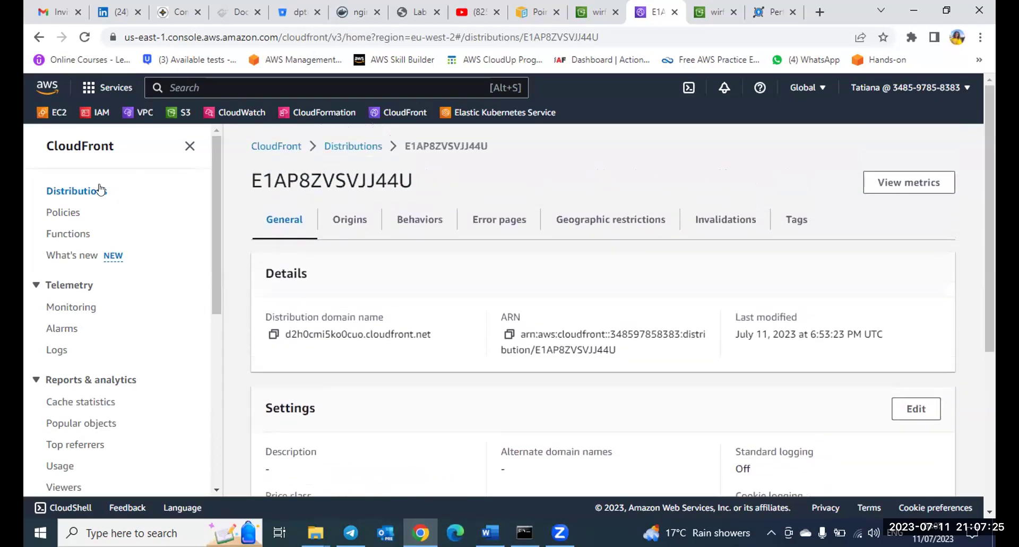
{"action": "scroll", "coordinate": [445, 318], "scroll_direction": "down", "scroll_amount": 2}
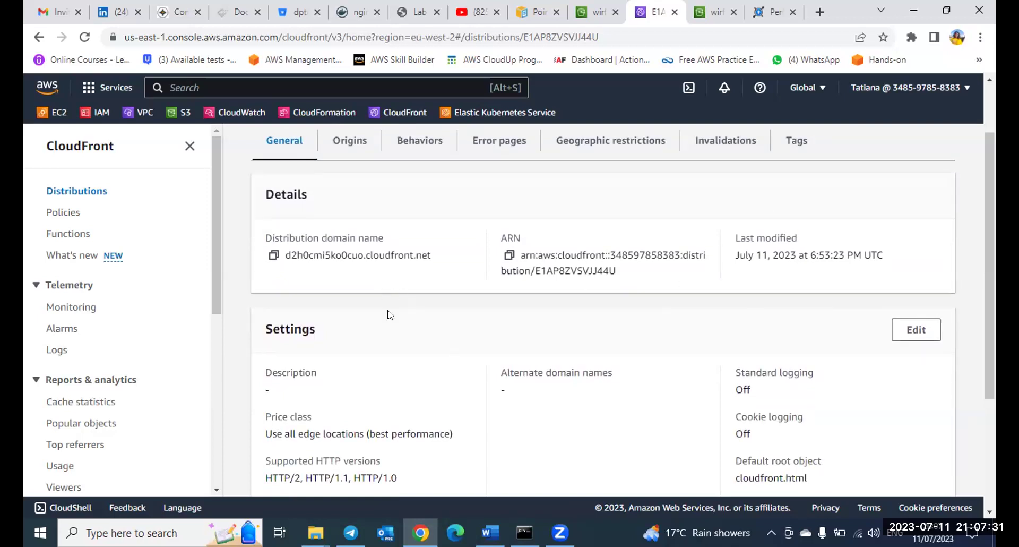
{"action": "scroll", "coordinate": [438, 308], "scroll_direction": "up", "scroll_amount": 1}
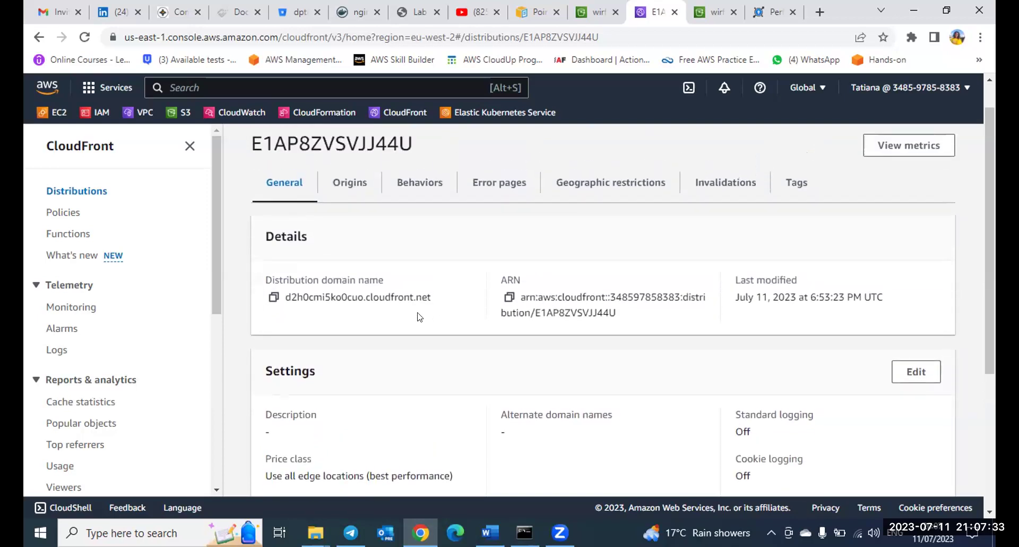
Copy the distribution domain name, load d2h0cmi5ko0cuo.cloudfront.net in a new browser tab and view the served page.
{"action": "left_click", "coordinate": [272, 297]}
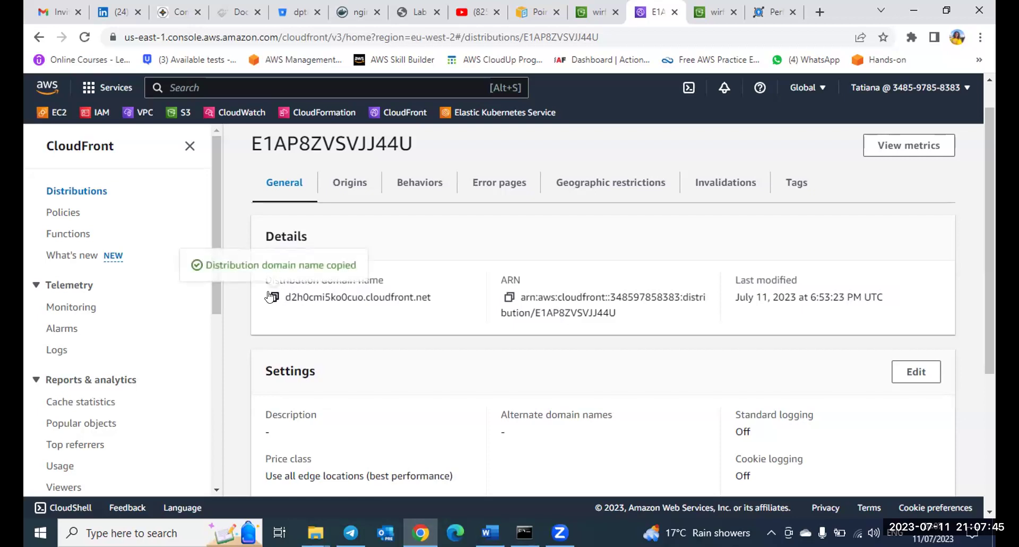
{"action": "left_click", "coordinate": [820, 11]}
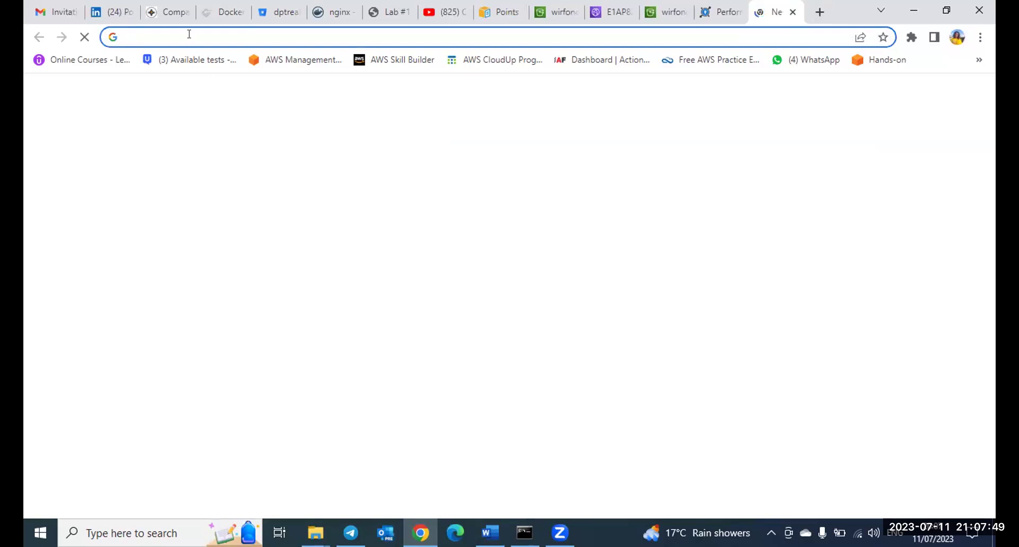
{"action": "left_click", "coordinate": [180, 34]}
{"action": "key", "text": "ctrl+v"}
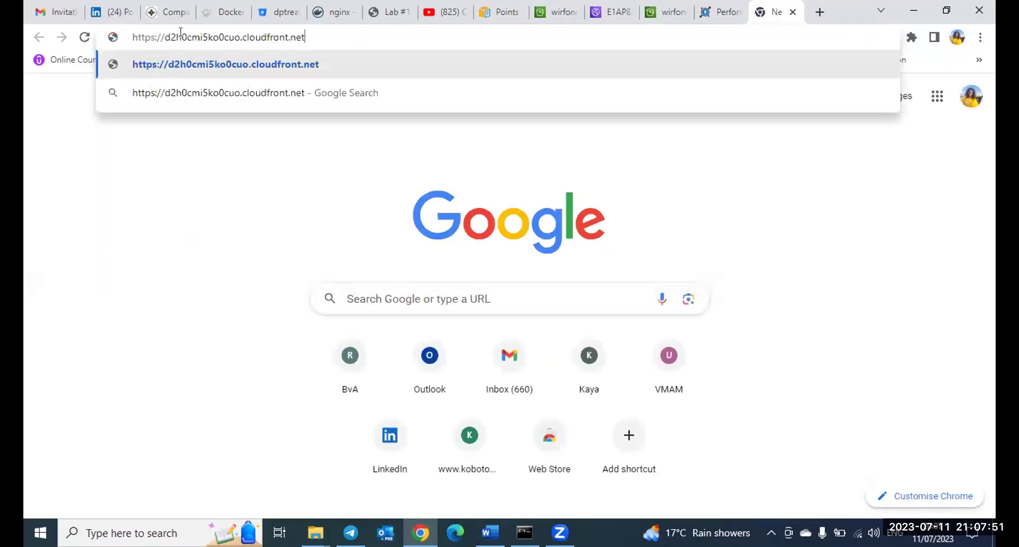
{"action": "key", "text": "Return"}
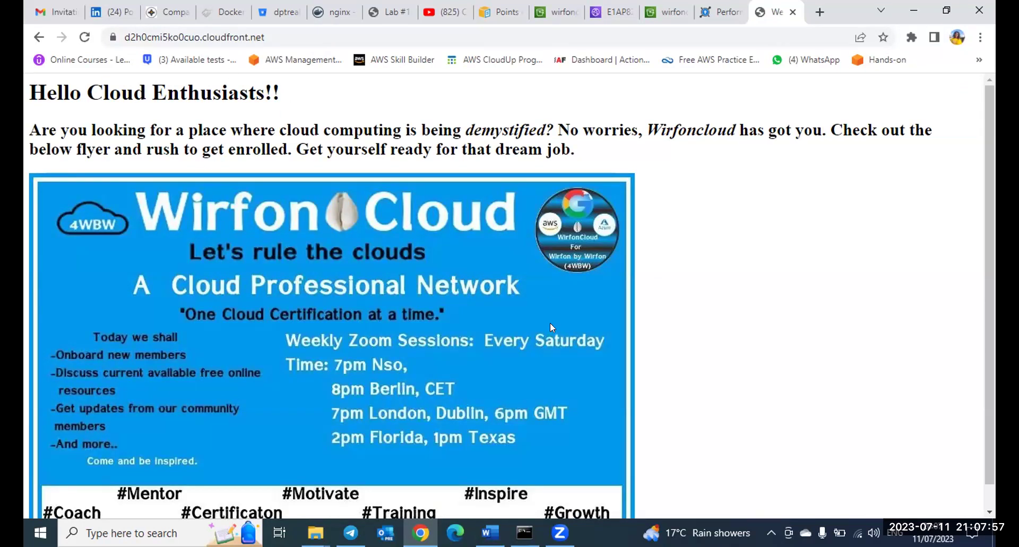
{"action": "scroll", "coordinate": [541, 285], "scroll_direction": "down", "scroll_amount": 1}
{"action": "scroll", "coordinate": [541, 287], "scroll_direction": "up", "scroll_amount": 1}
{"action": "scroll", "coordinate": [551, 240], "scroll_direction": "down", "scroll_amount": 1}
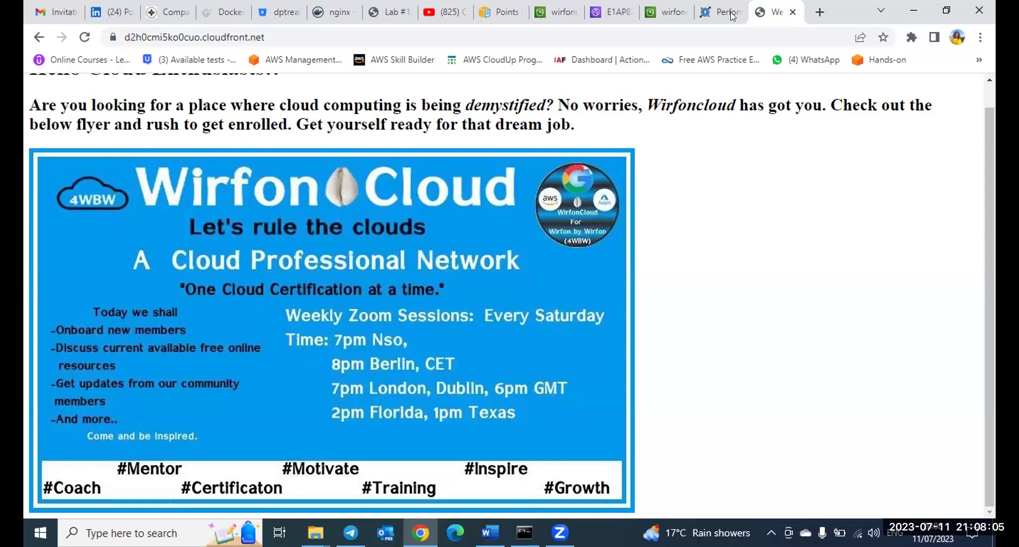
{"action": "right_click", "coordinate": [715, 15]}
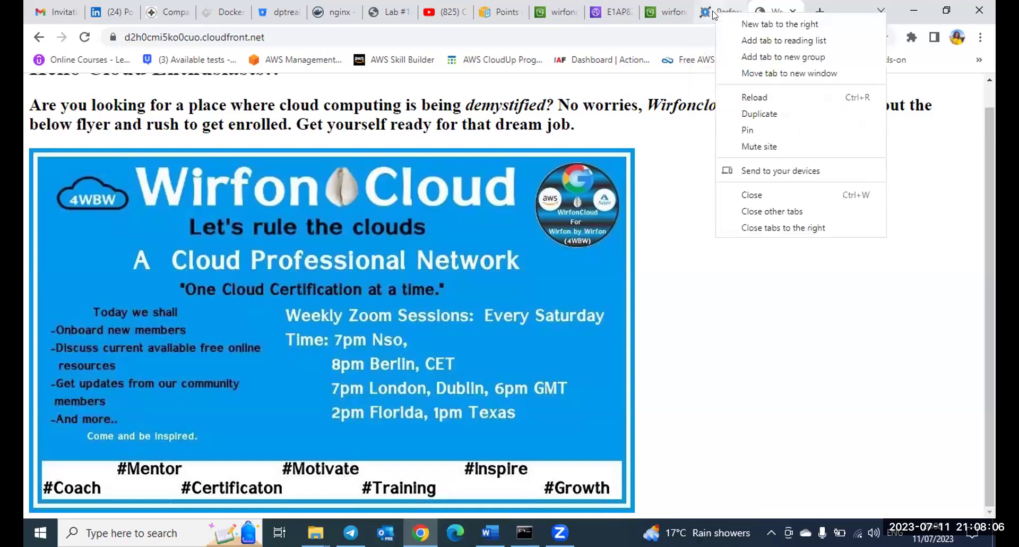
{"action": "left_click", "coordinate": [690, 233]}
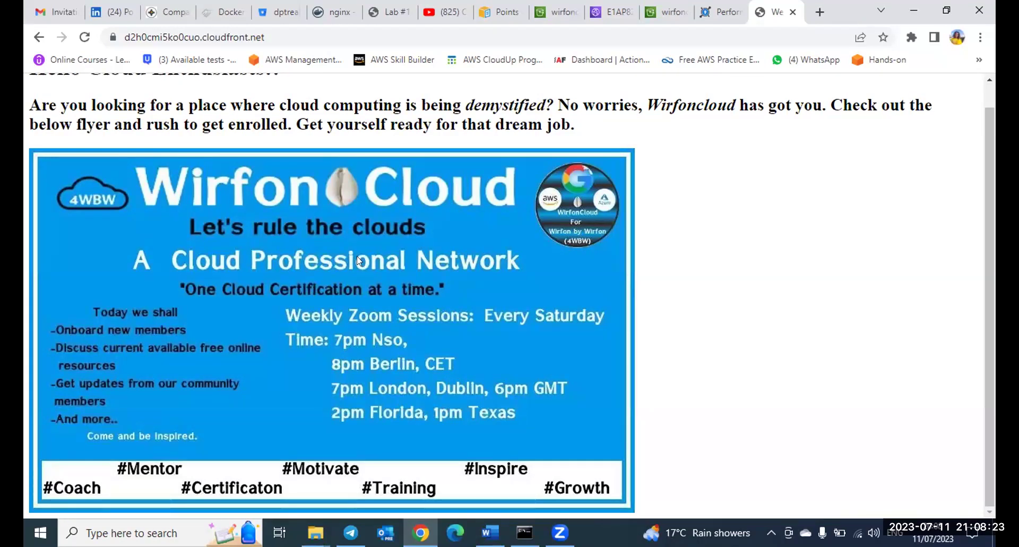
{"action": "scroll", "coordinate": [359, 260], "scroll_direction": "up", "scroll_amount": 1}
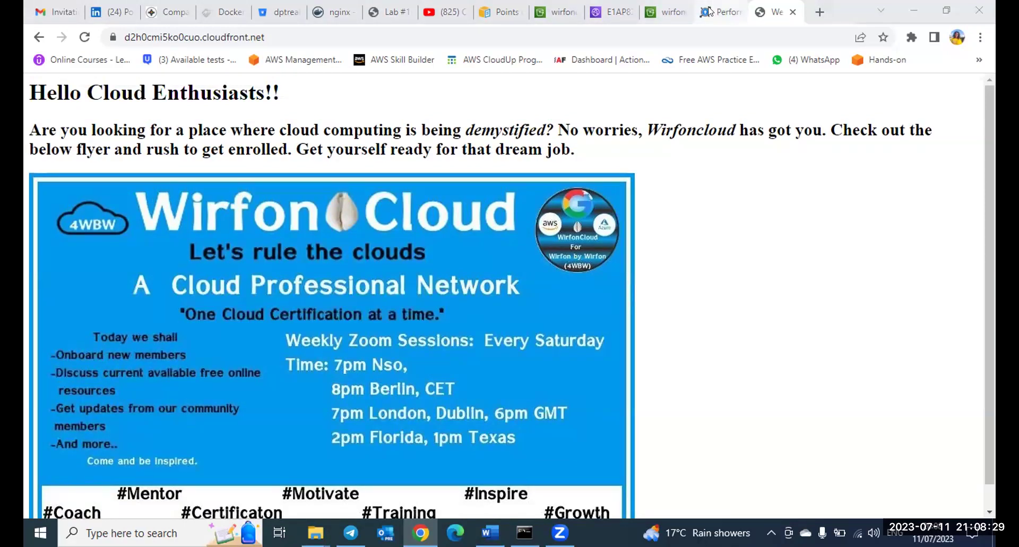
Search the web for "keycdn tools" in a new browser tab and open the KeyCDN Performance Test page.
{"action": "left_click", "coordinate": [725, 11]}
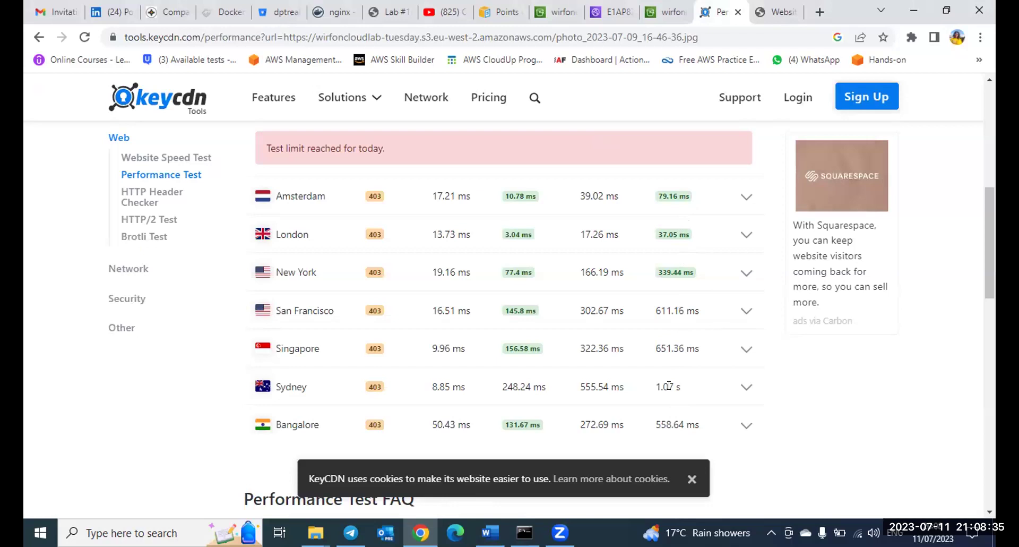
{"action": "left_click", "coordinate": [819, 12]}
{"action": "type", "text": "keycdn tools"}
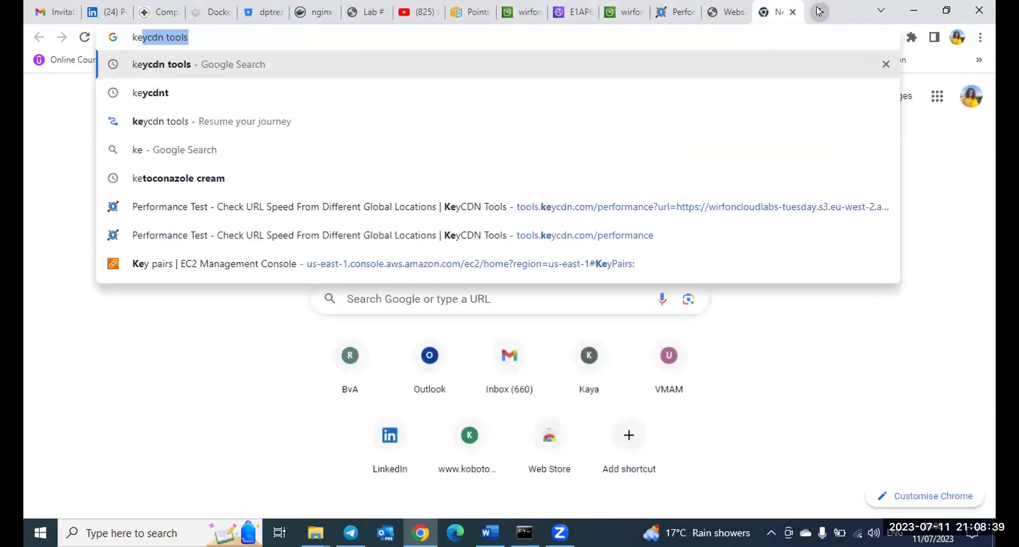
{"action": "key", "text": "Return"}
{"action": "left_click", "coordinate": [792, 12]}
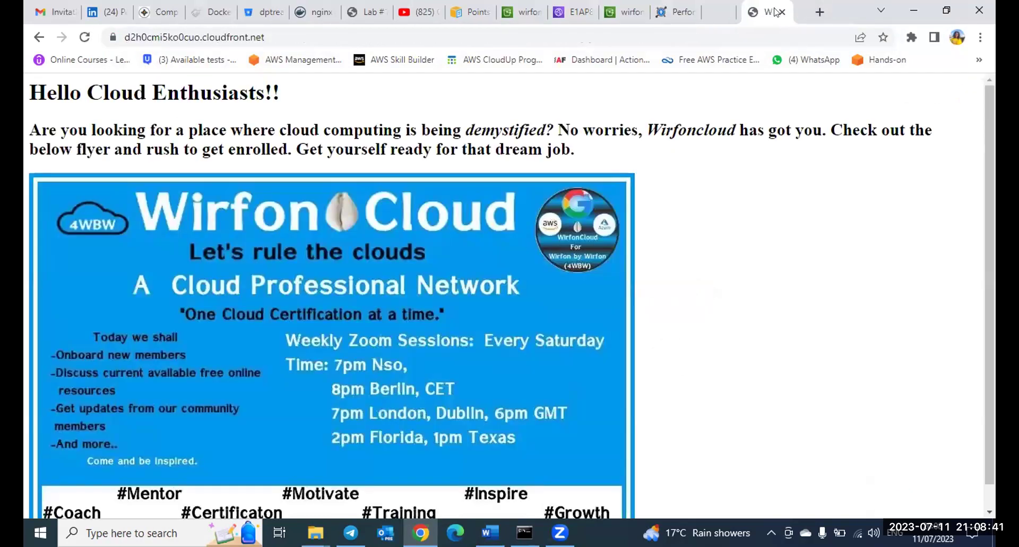
{"action": "left_click", "coordinate": [721, 13]}
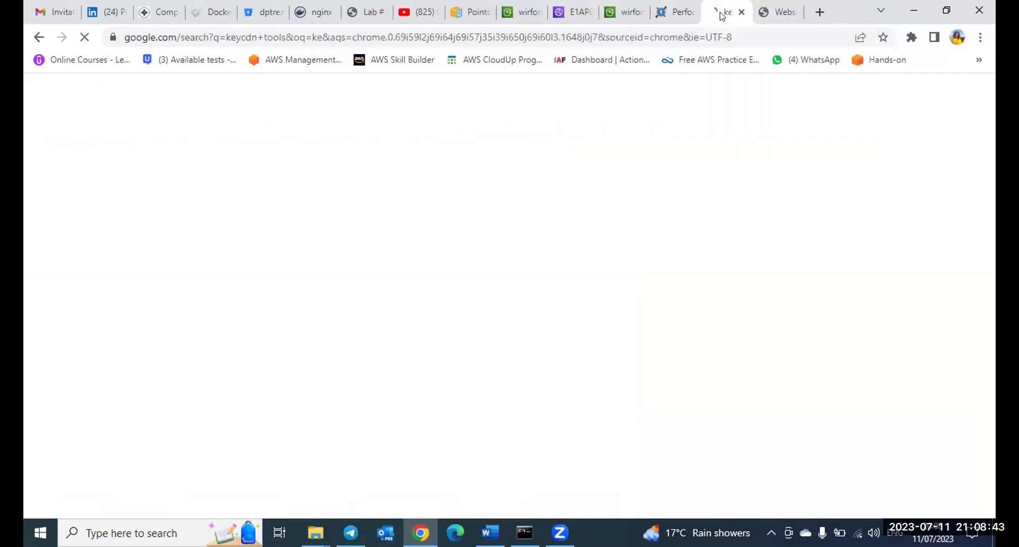
{"action": "scroll", "coordinate": [259, 390], "scroll_direction": "down", "scroll_amount": 4}
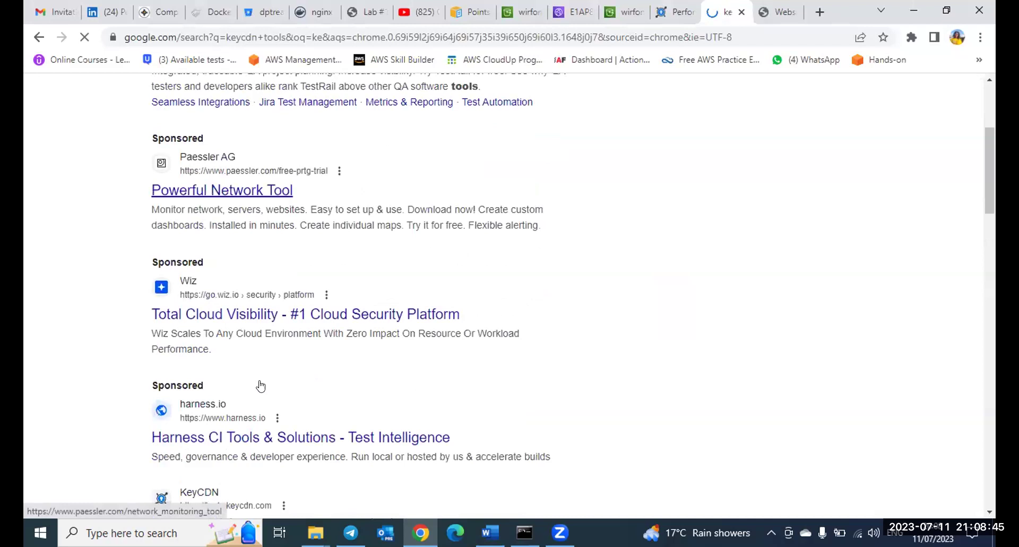
{"action": "scroll", "coordinate": [231, 343], "scroll_direction": "down", "scroll_amount": 6}
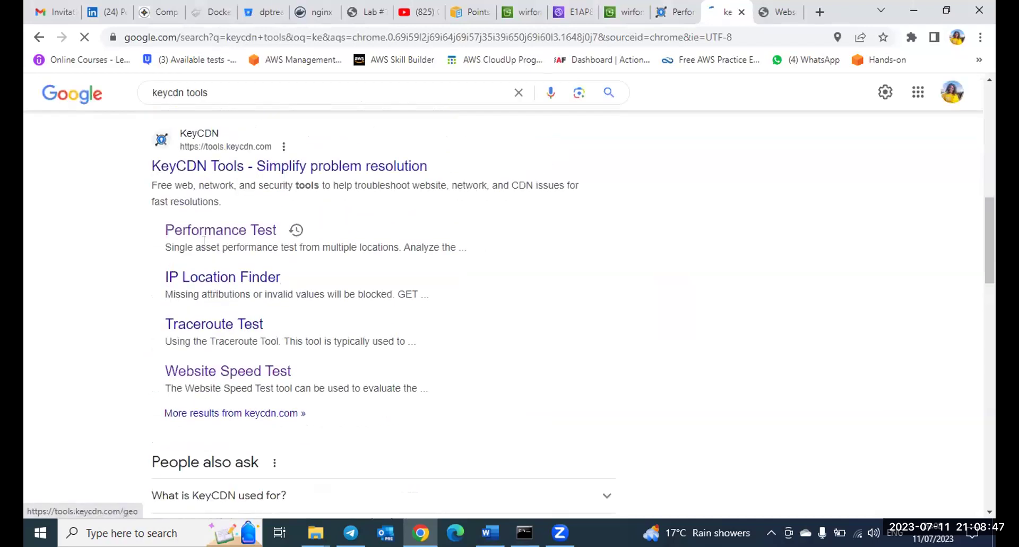
{"action": "left_click", "coordinate": [197, 233]}
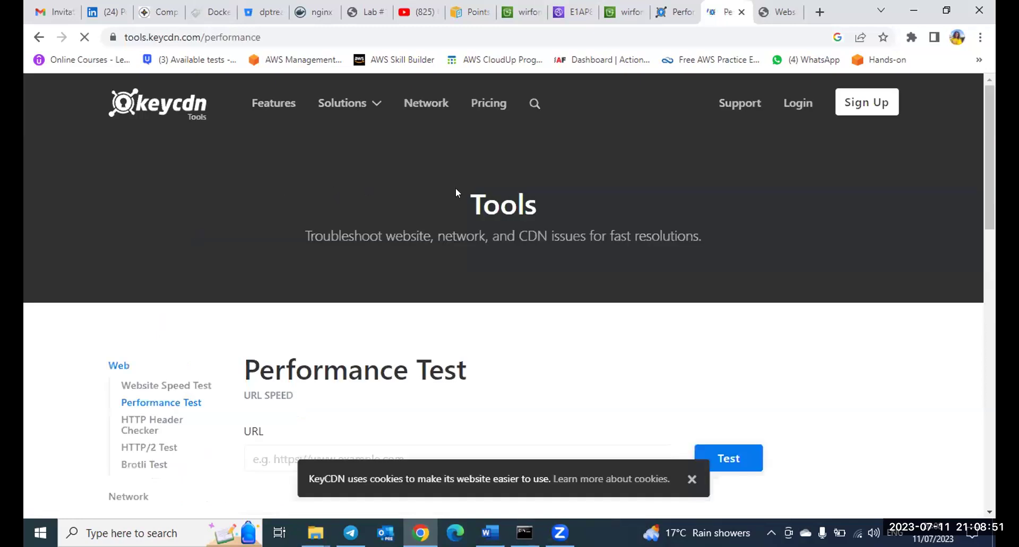
{"action": "scroll", "coordinate": [444, 276], "scroll_direction": "down", "scroll_amount": 3}
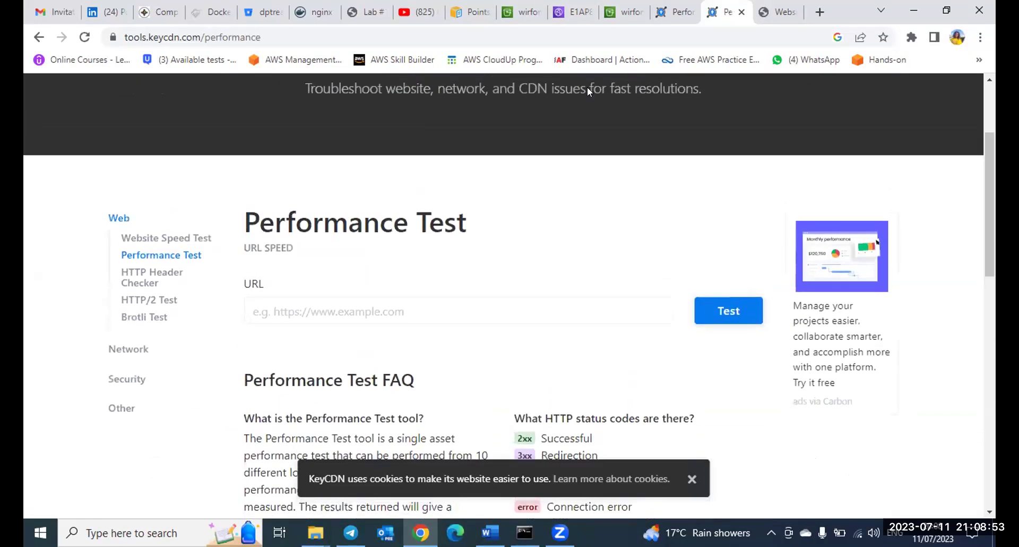
Copy the image address of the Wirfon Cloud flyer on the CloudFront page and return to the KeyCDN Performance Test.
{"action": "left_click", "coordinate": [794, 8]}
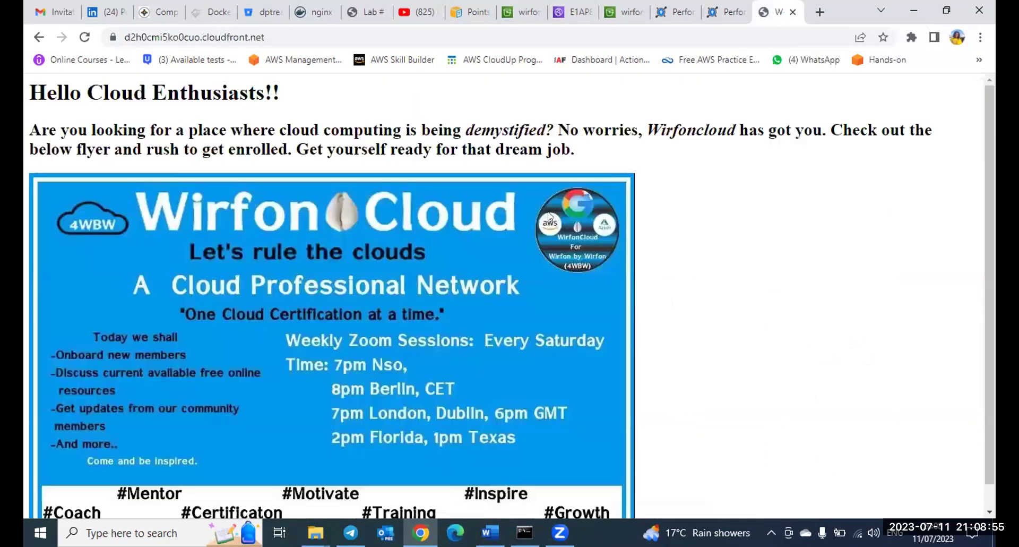
{"action": "right_click", "coordinate": [429, 359]}
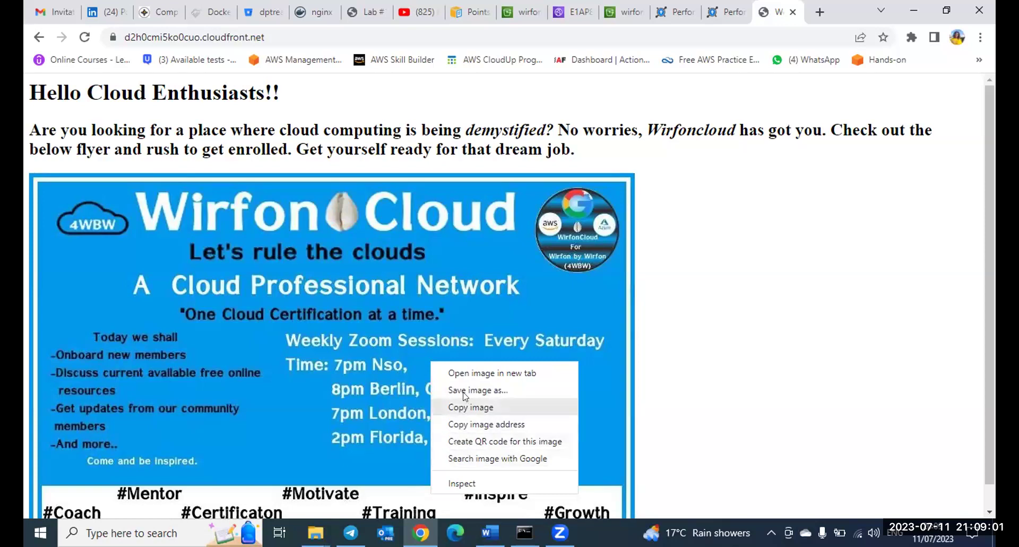
{"action": "left_click", "coordinate": [469, 407]}
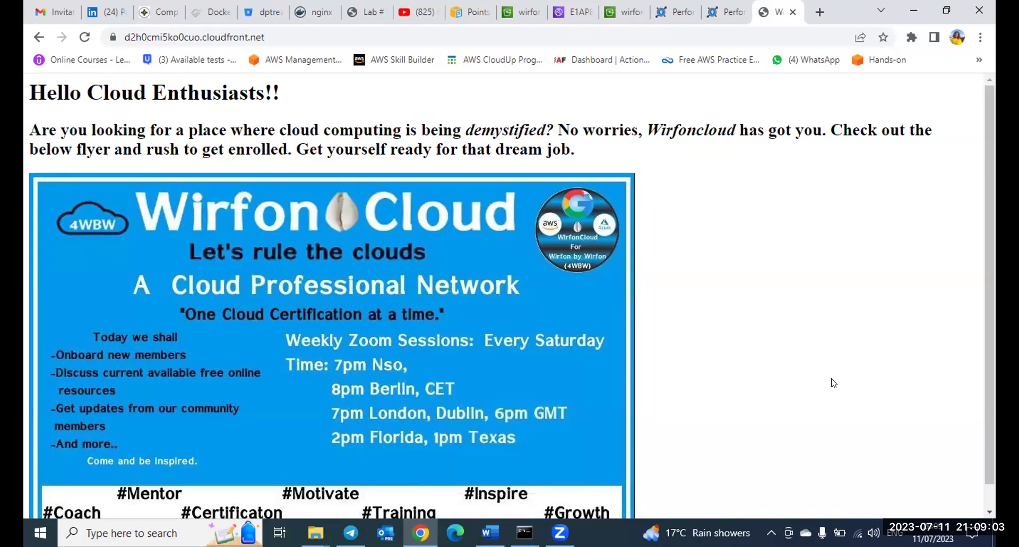
{"action": "scroll", "coordinate": [569, 371], "scroll_direction": "down", "scroll_amount": 1}
{"action": "right_click", "coordinate": [512, 314]}
{"action": "left_click", "coordinate": [555, 380]}
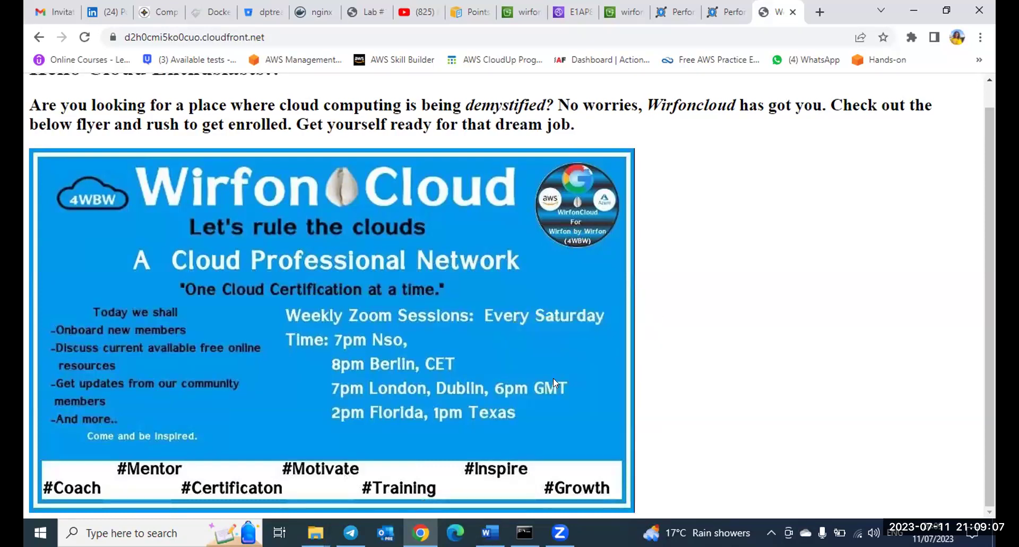
{"action": "left_click", "coordinate": [725, 11]}
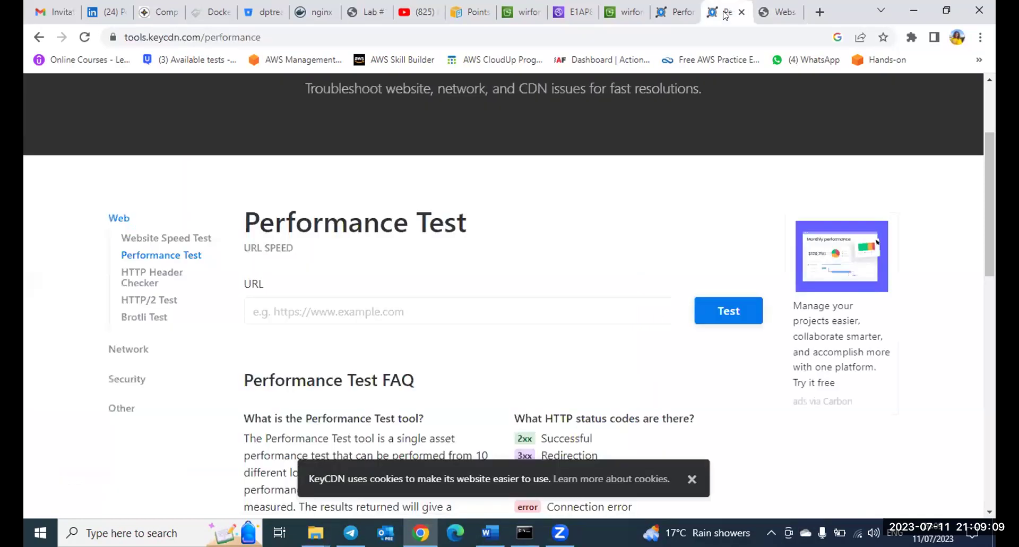
{"action": "left_click", "coordinate": [381, 309]}
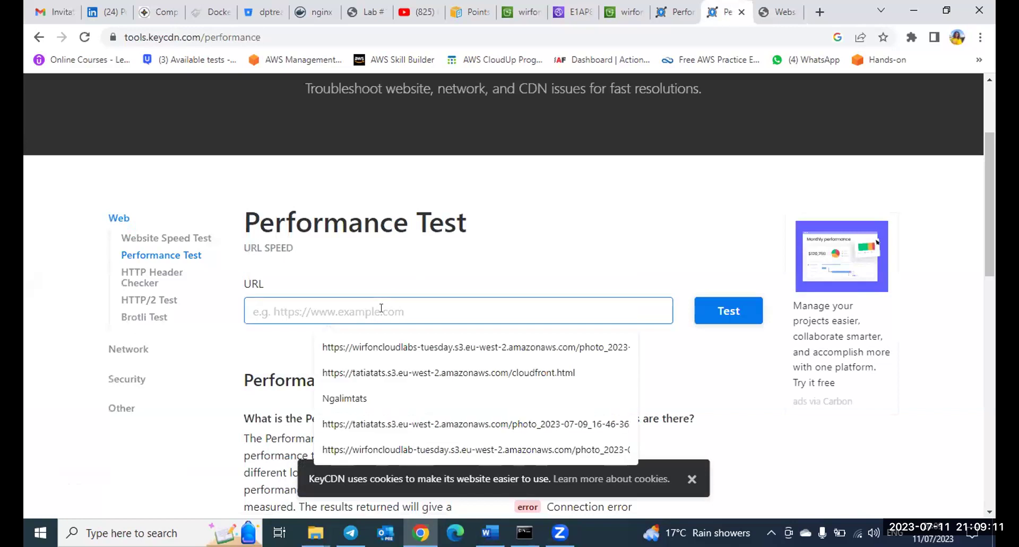
{"action": "key", "text": "ctrl+v"}
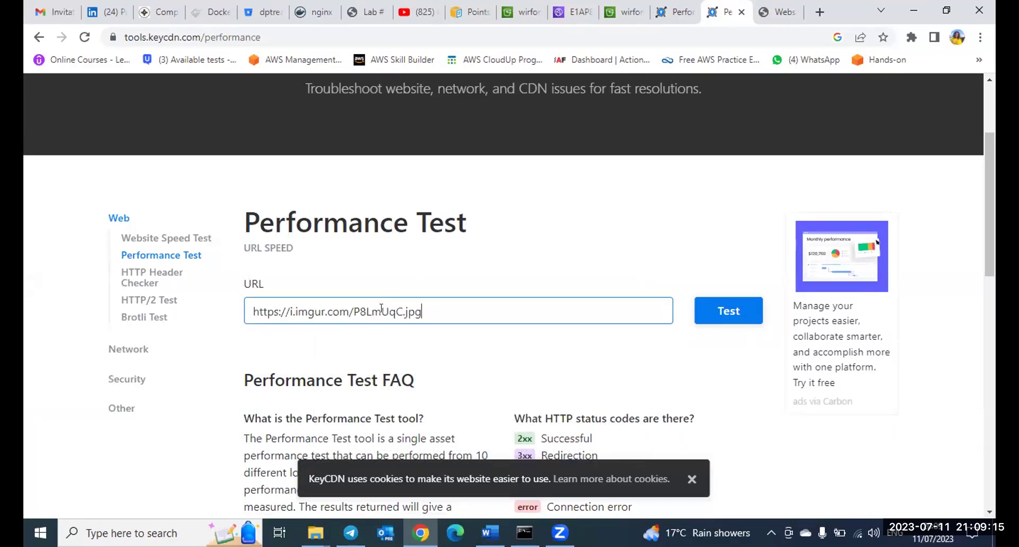
{"action": "left_click", "coordinate": [723, 301]}
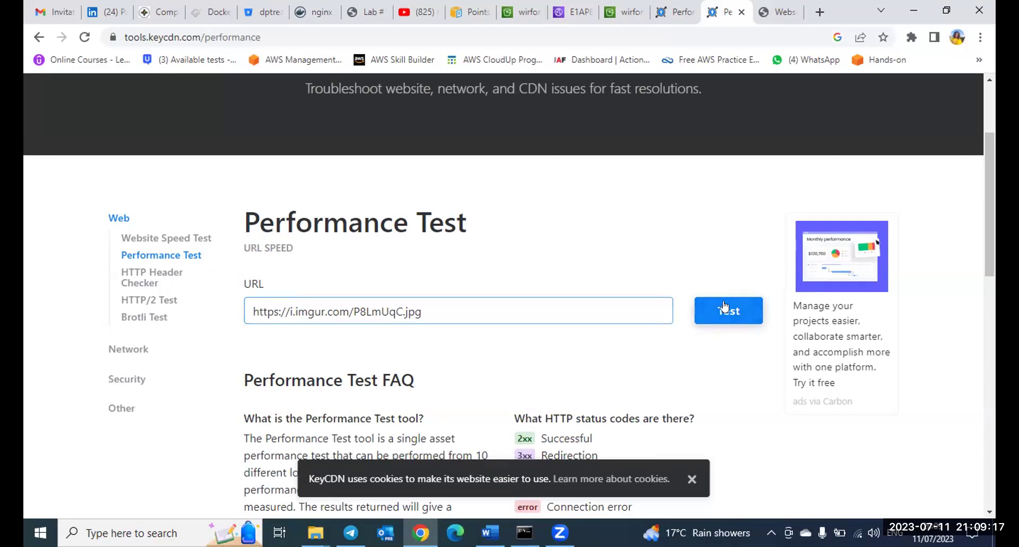
{"action": "scroll", "coordinate": [644, 237], "scroll_direction": "down", "scroll_amount": 2}
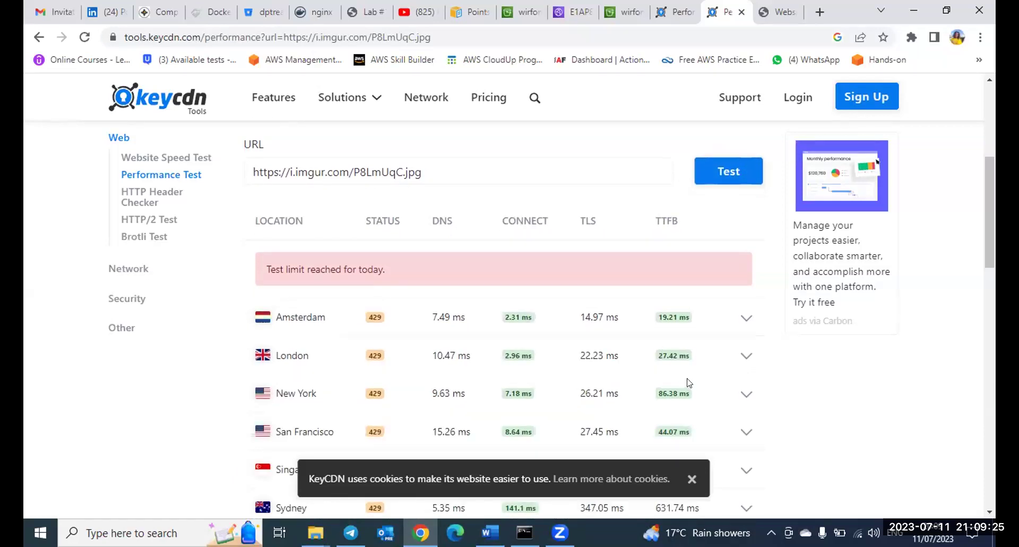
{"action": "scroll", "coordinate": [789, 374], "scroll_direction": "down", "scroll_amount": 1}
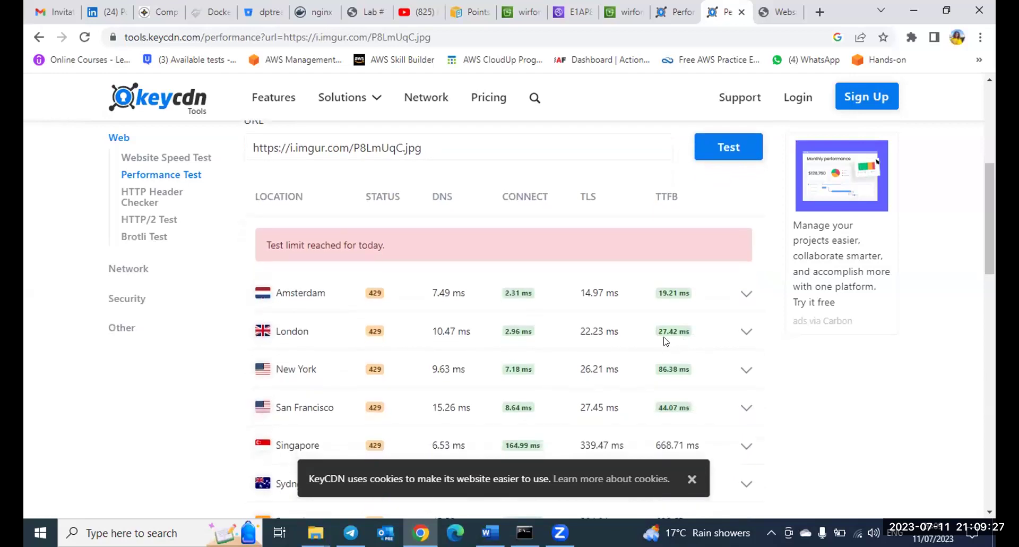
Compare the imgur image's timings with the earlier Performance Test results for the wirfoncloudlab-tuesday S3 photo.
{"action": "left_click", "coordinate": [668, 13]}
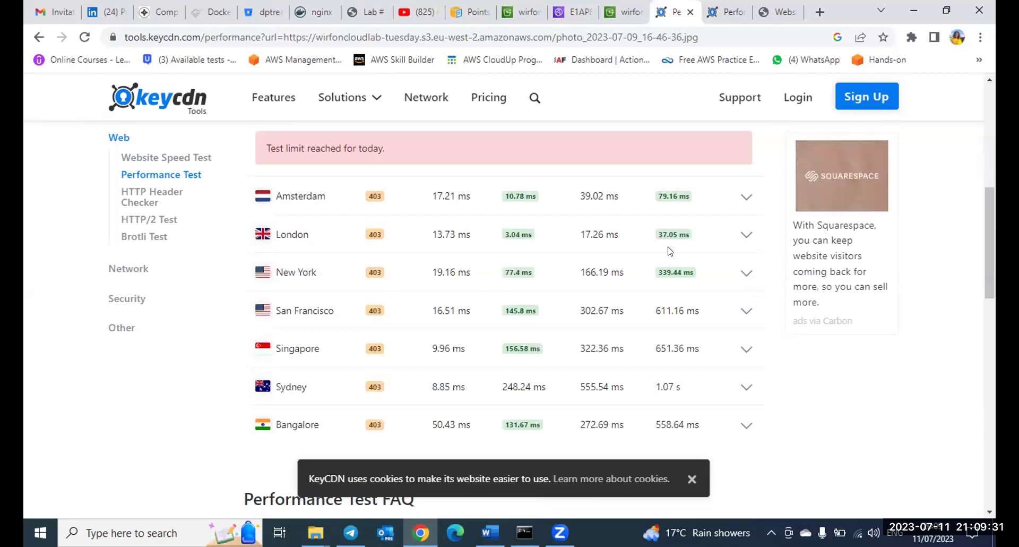
{"action": "scroll", "coordinate": [645, 256], "scroll_direction": "up", "scroll_amount": 1}
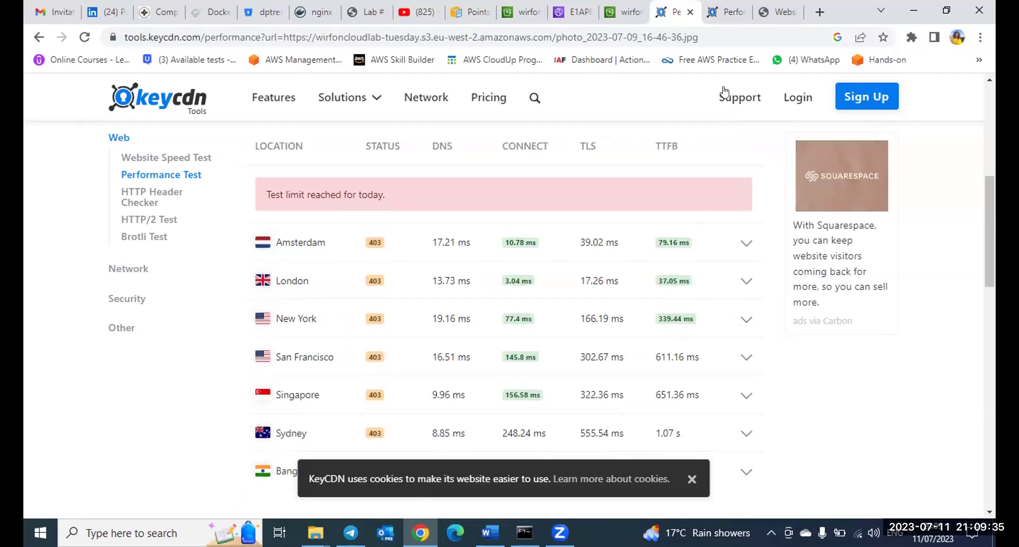
{"action": "left_click", "coordinate": [725, 12]}
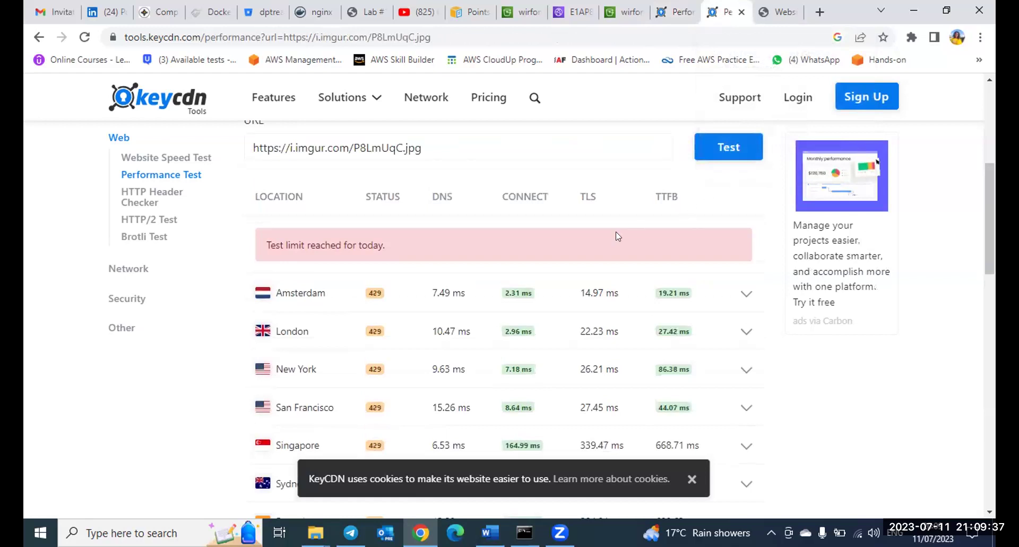
{"action": "scroll", "coordinate": [616, 232], "scroll_direction": "up", "scroll_amount": 5}
{"action": "scroll", "coordinate": [615, 231], "scroll_direction": "down", "scroll_amount": 5}
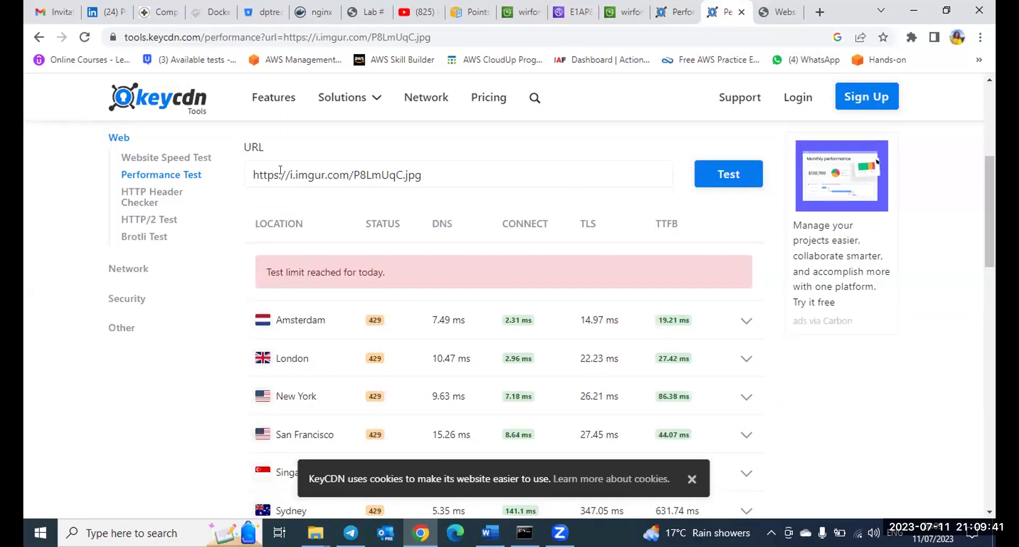
Reload the imgur image's Performance Test page, rerun the test twice and review the location timings.
{"action": "left_click", "coordinate": [84, 37]}
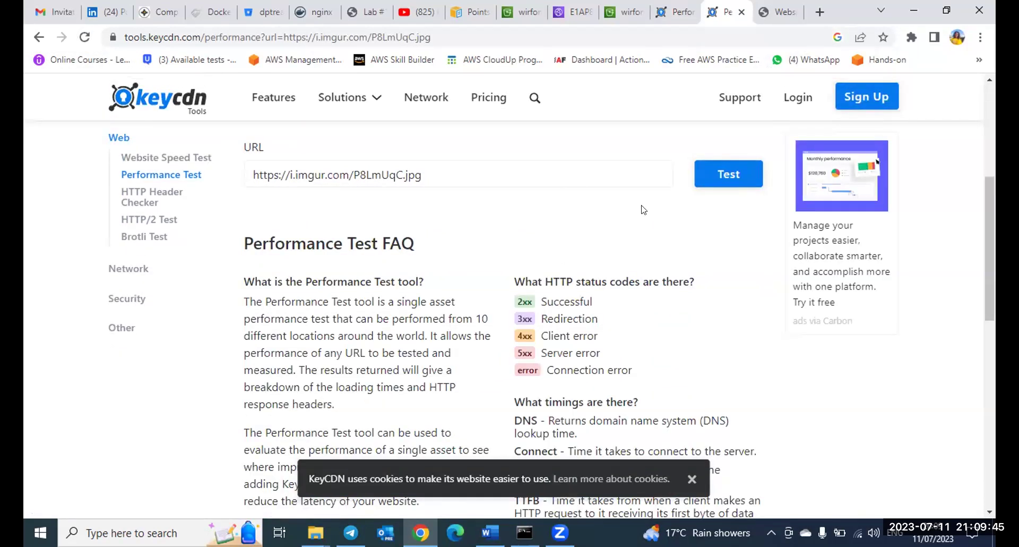
{"action": "left_click", "coordinate": [729, 175]}
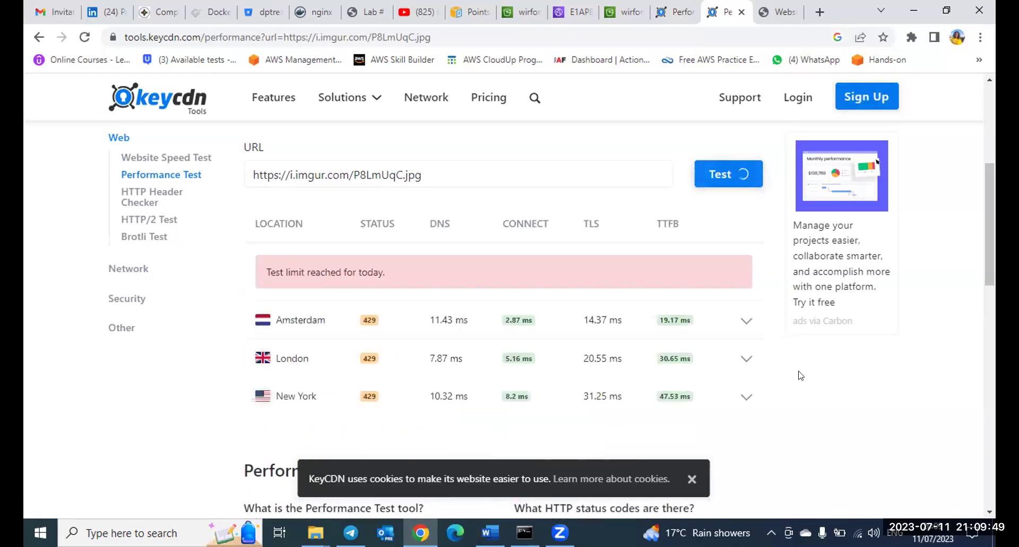
{"action": "scroll", "coordinate": [781, 357], "scroll_direction": "down", "scroll_amount": 1}
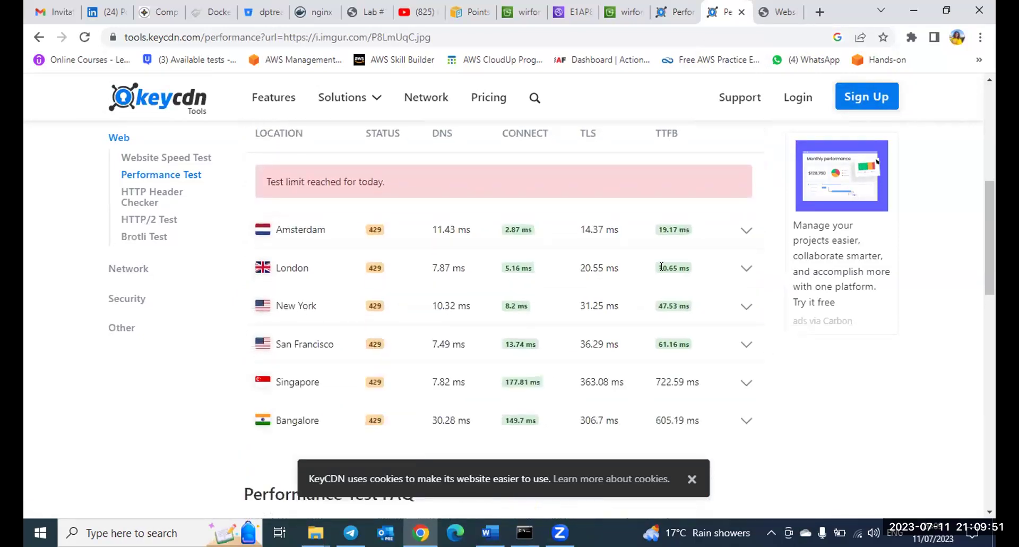
{"action": "scroll", "coordinate": [711, 175], "scroll_direction": "up", "scroll_amount": 2}
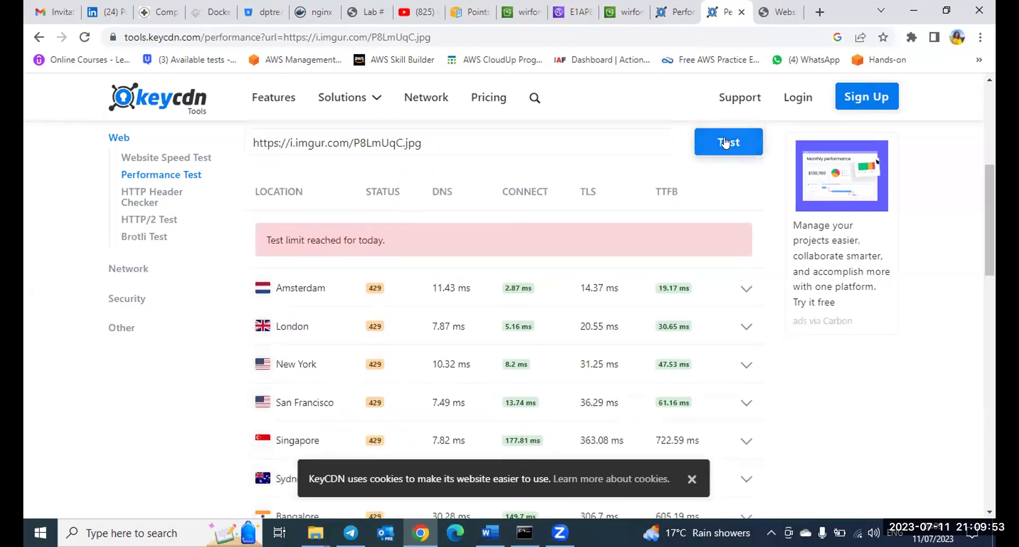
{"action": "left_click", "coordinate": [724, 137]}
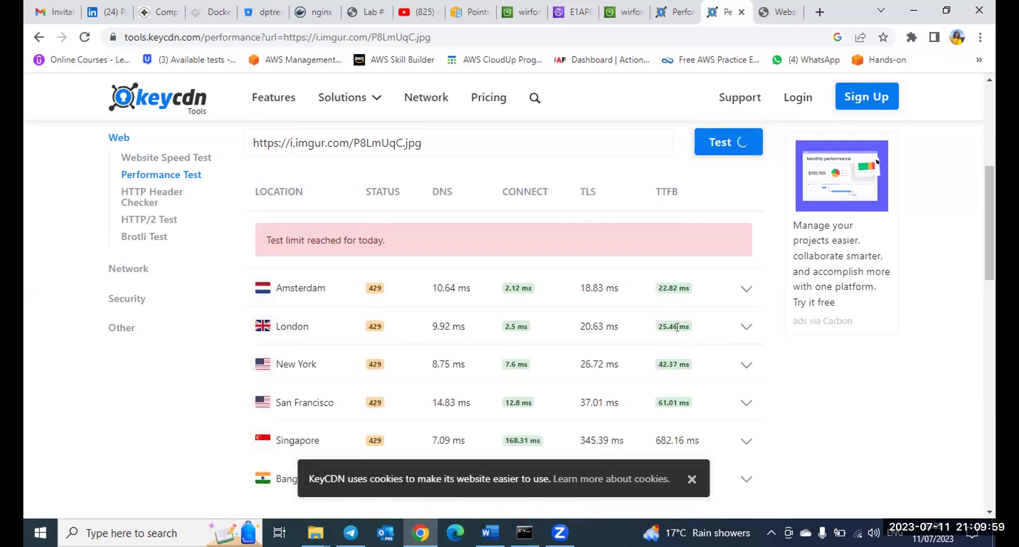
{"action": "scroll", "coordinate": [686, 382], "scroll_direction": "down", "scroll_amount": 1}
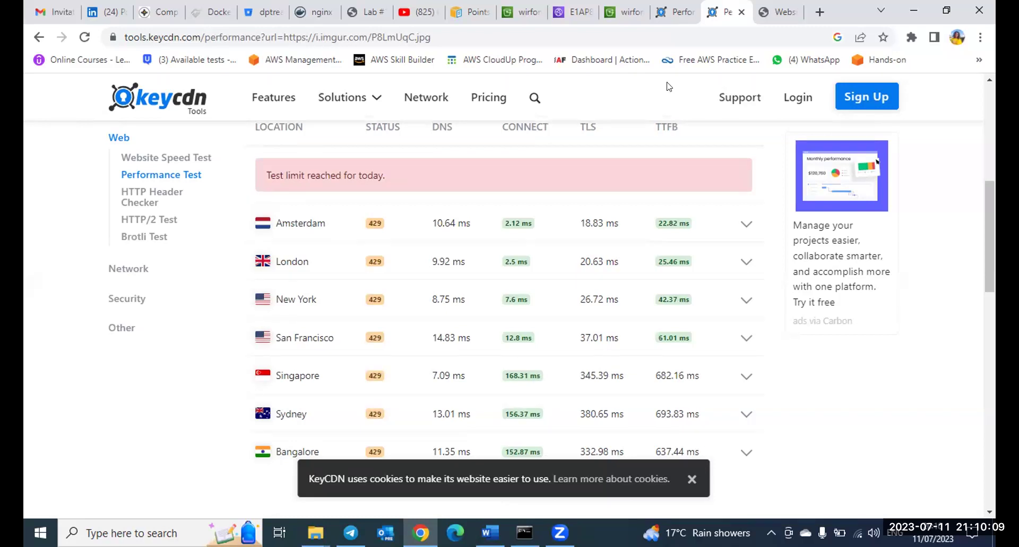
Review the wirfoncloudlab-tuesday bucket's permissions overview and Block public access settings in the S3 console.
{"action": "left_click", "coordinate": [624, 15]}
{"action": "scroll", "coordinate": [519, 278], "scroll_direction": "down", "scroll_amount": 3}
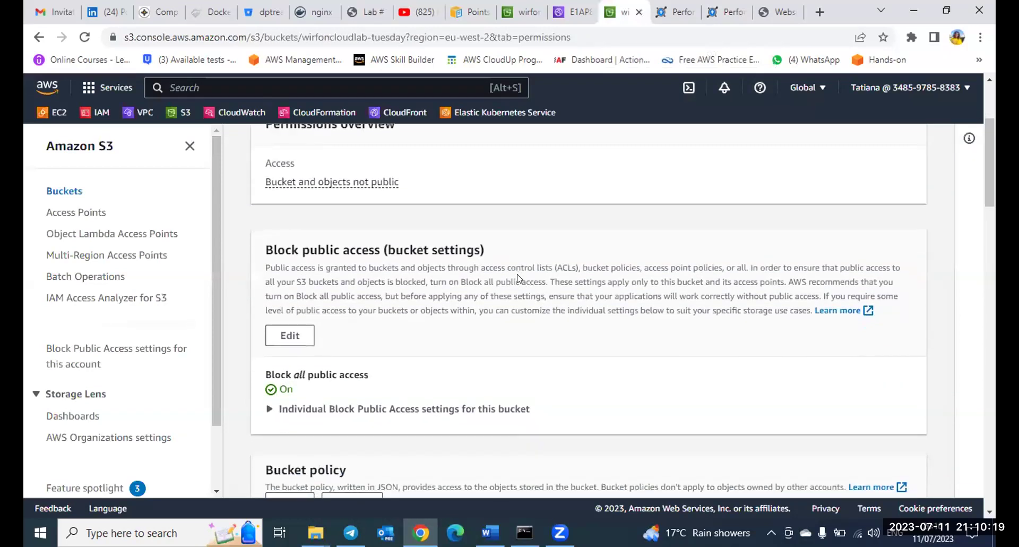
{"action": "scroll", "coordinate": [604, 95], "scroll_direction": "up", "scroll_amount": 4}
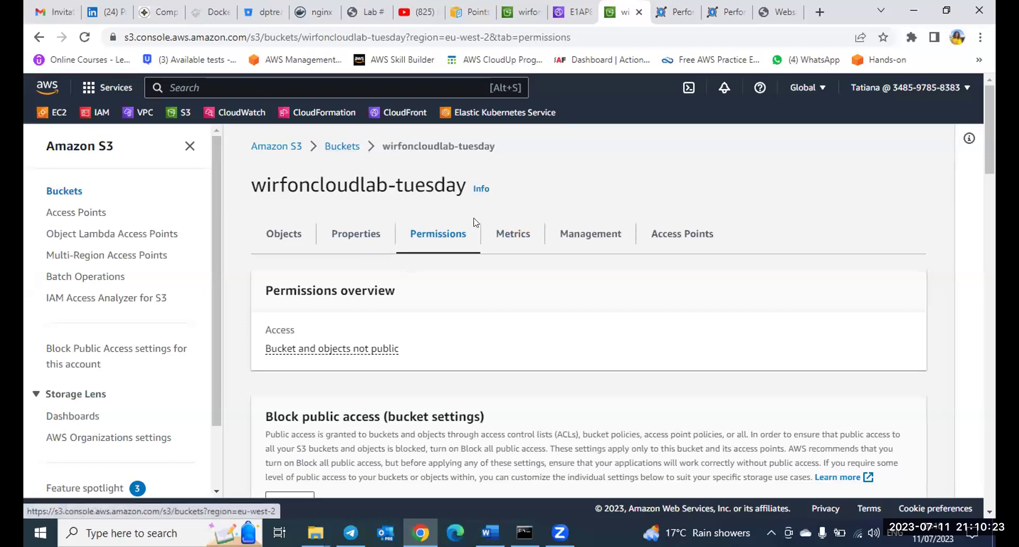
{"action": "scroll", "coordinate": [514, 268], "scroll_direction": "down", "scroll_amount": 1}
{"action": "scroll", "coordinate": [514, 269], "scroll_direction": "up", "scroll_amount": 1}
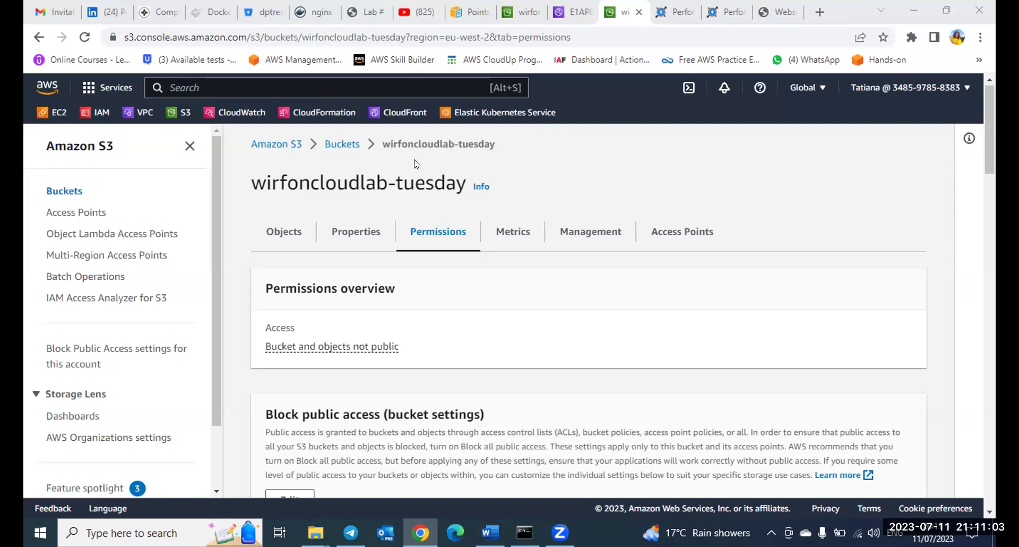
{"action": "scroll", "coordinate": [412, 301], "scroll_direction": "down", "scroll_amount": 1}
{"action": "scroll", "coordinate": [412, 301], "scroll_direction": "up", "scroll_amount": 1}
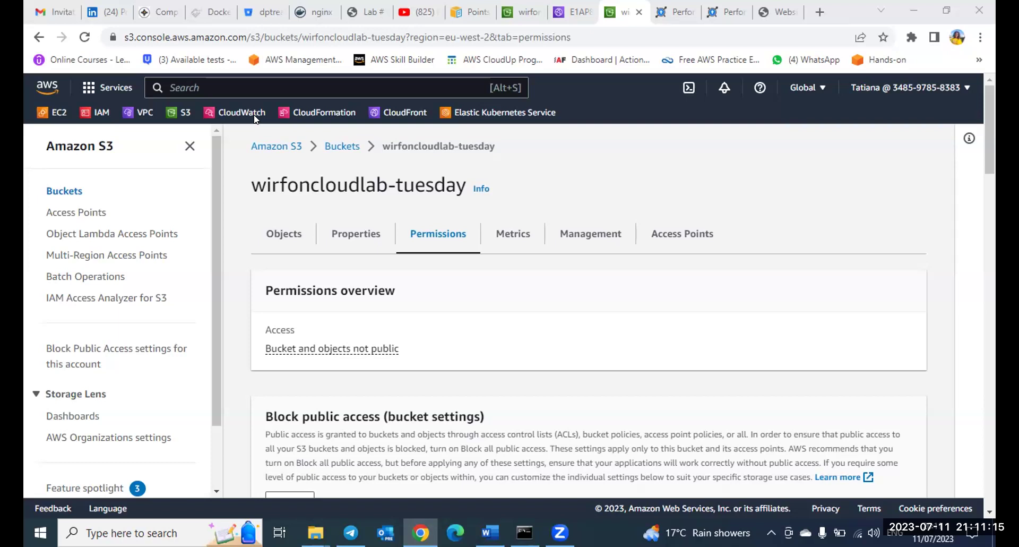
{"action": "scroll", "coordinate": [541, 372], "scroll_direction": "down", "scroll_amount": 1}
{"action": "scroll", "coordinate": [496, 361], "scroll_direction": "up", "scroll_amount": 1}
Disable the CloudFront distribution whose origin is the wirfoncloudlab-tuesday bucket, confirming the disable request.
{"action": "left_click", "coordinate": [592, 14]}
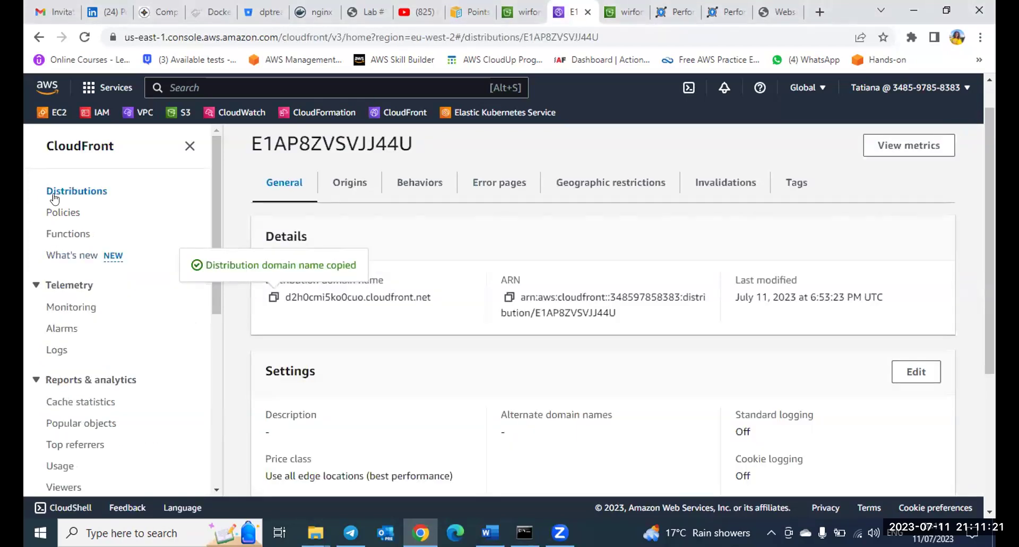
{"action": "left_click", "coordinate": [80, 188]}
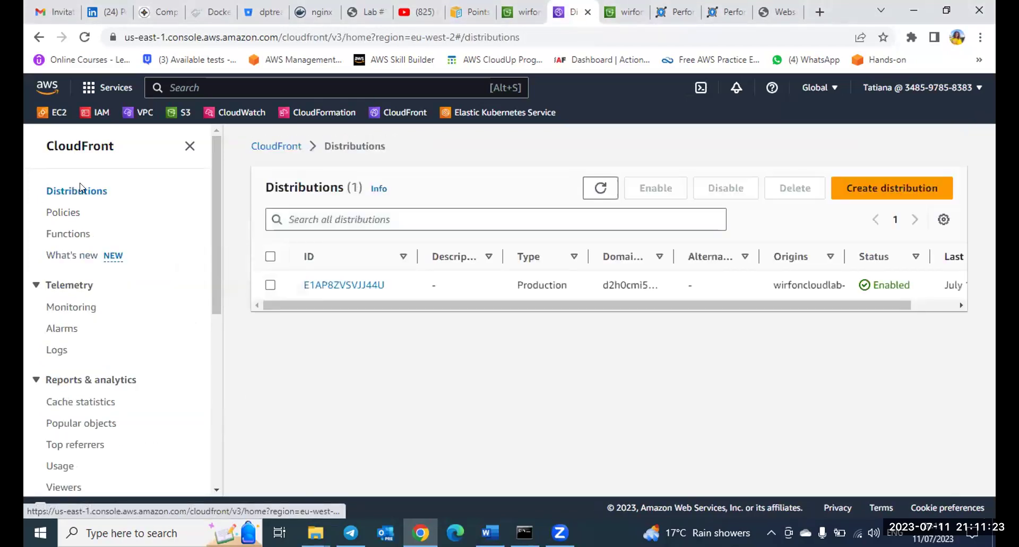
{"action": "left_click", "coordinate": [271, 285]}
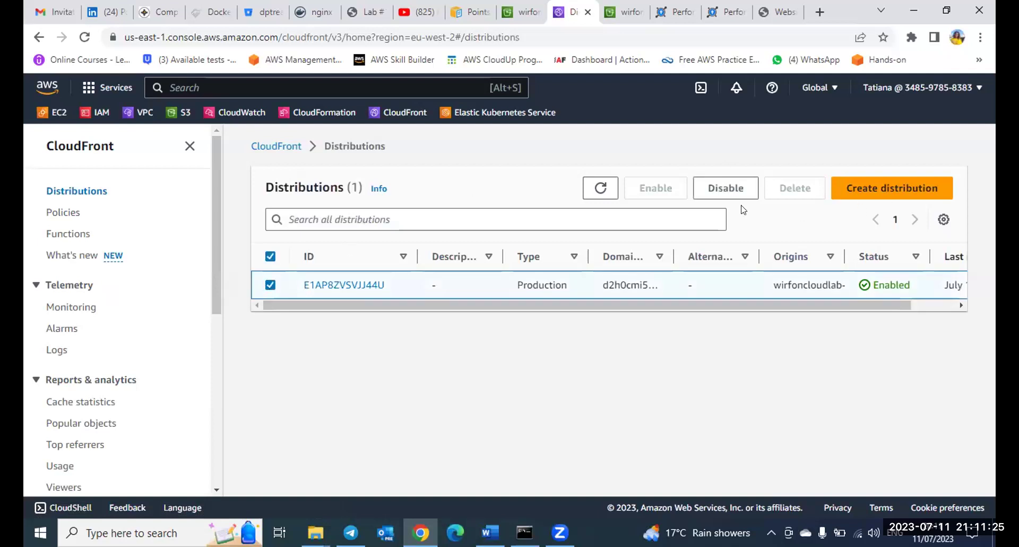
{"action": "left_click", "coordinate": [723, 189]}
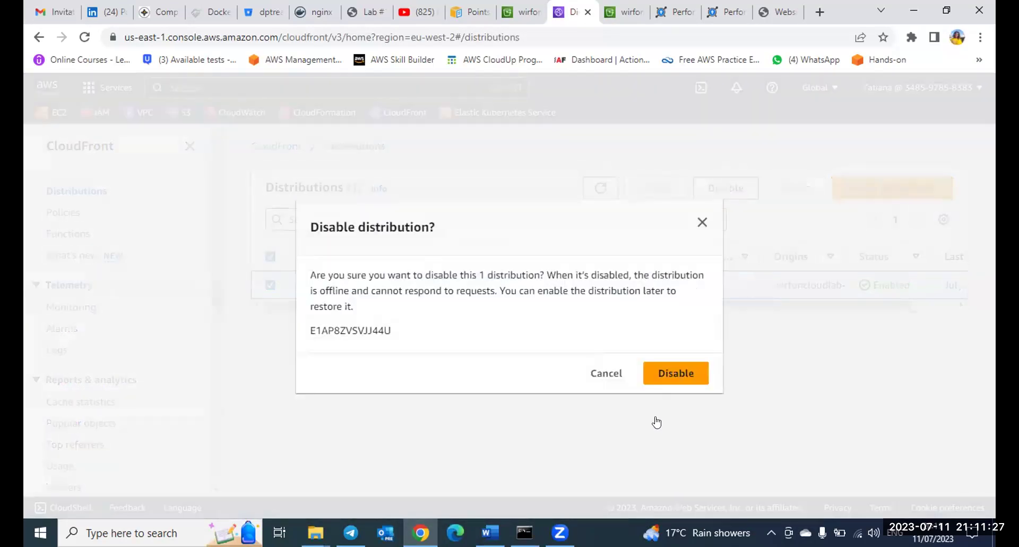
{"action": "left_click", "coordinate": [672, 371]}
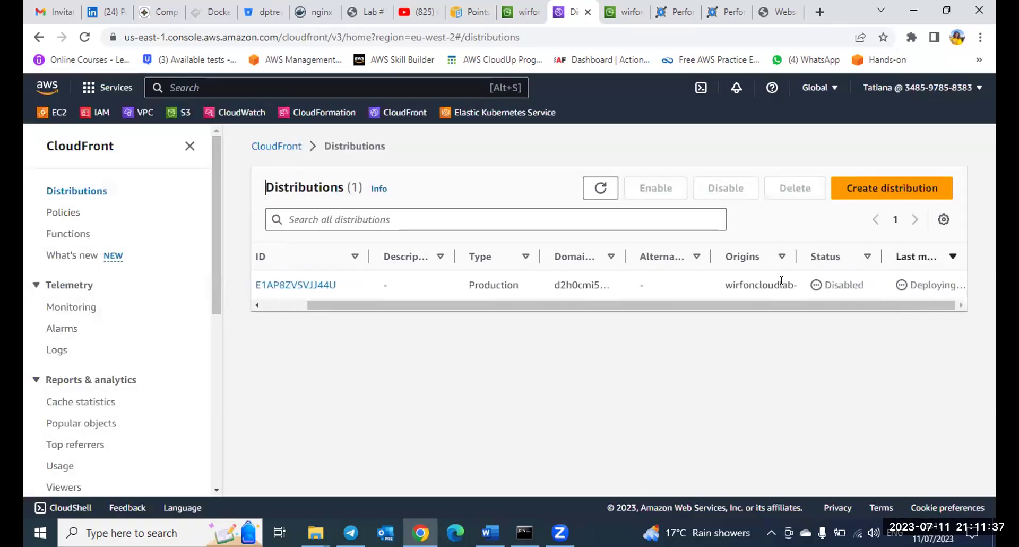
Check the distribution's Status and Last modified columns in the distributions list and refresh the list.
{"action": "left_click_drag", "start_coordinate": [574, 301], "coordinate": [414, 317]}
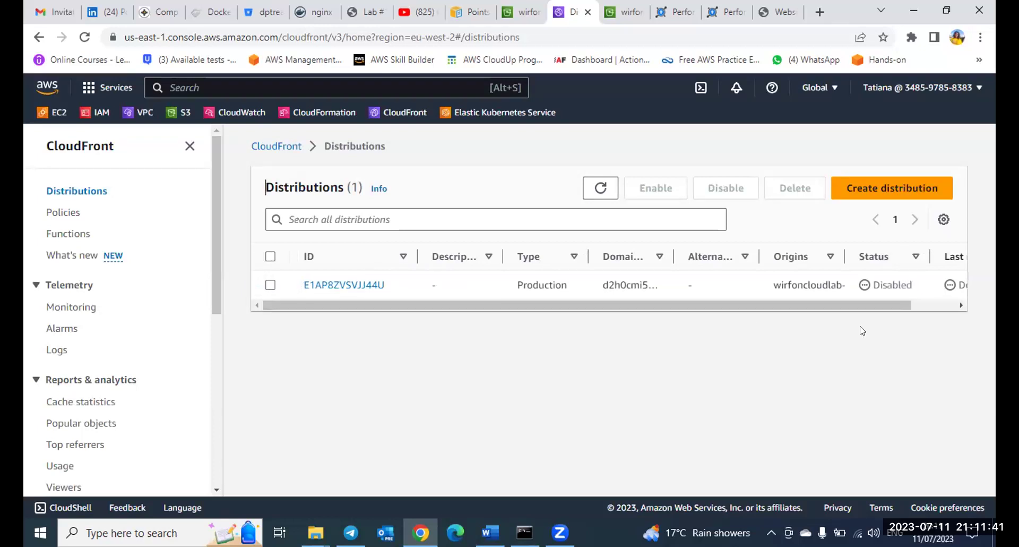
{"action": "scroll", "coordinate": [783, 273], "scroll_direction": "right", "scroll_amount": 1}
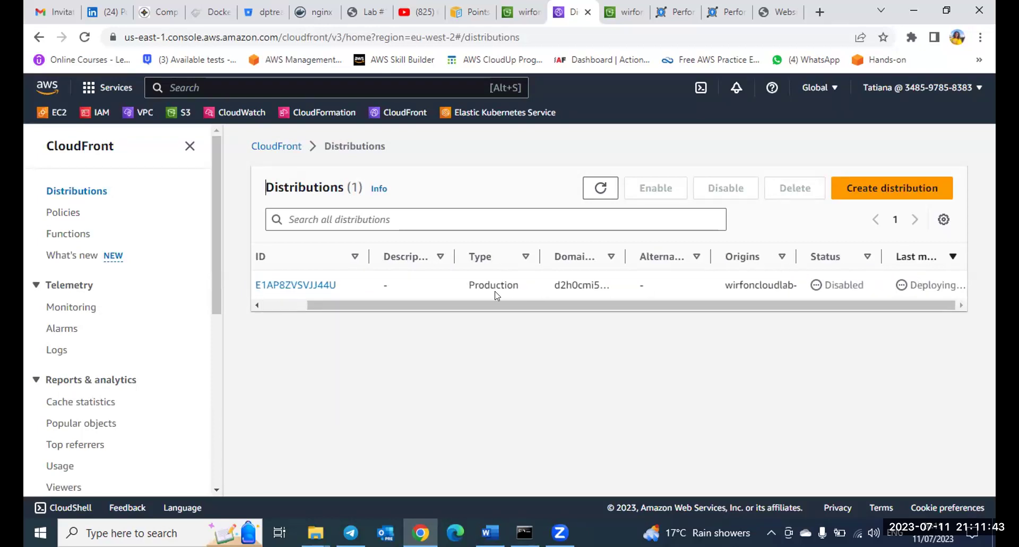
{"action": "scroll", "coordinate": [497, 295], "scroll_direction": "left", "scroll_amount": 1}
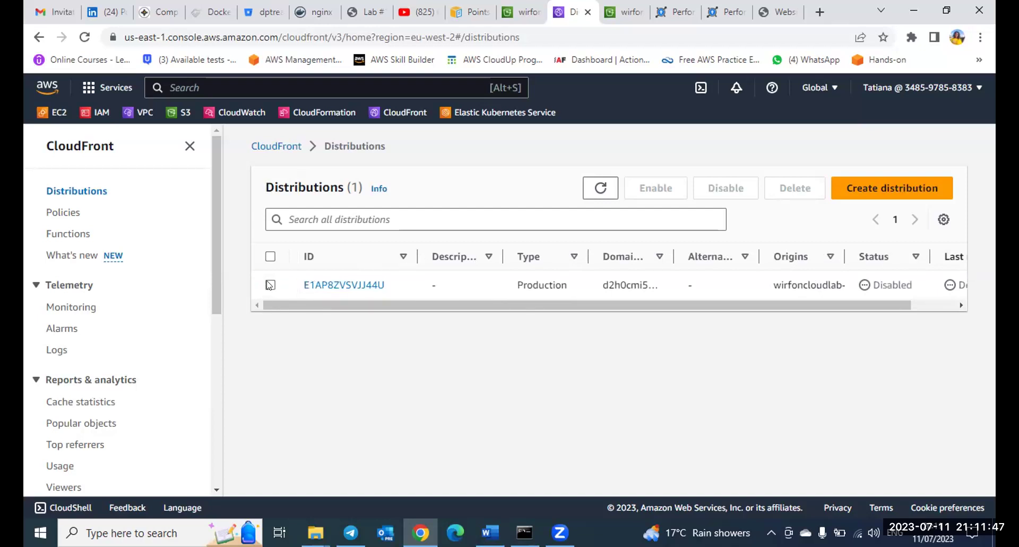
{"action": "scroll", "coordinate": [823, 257], "scroll_direction": "right", "scroll_amount": 1}
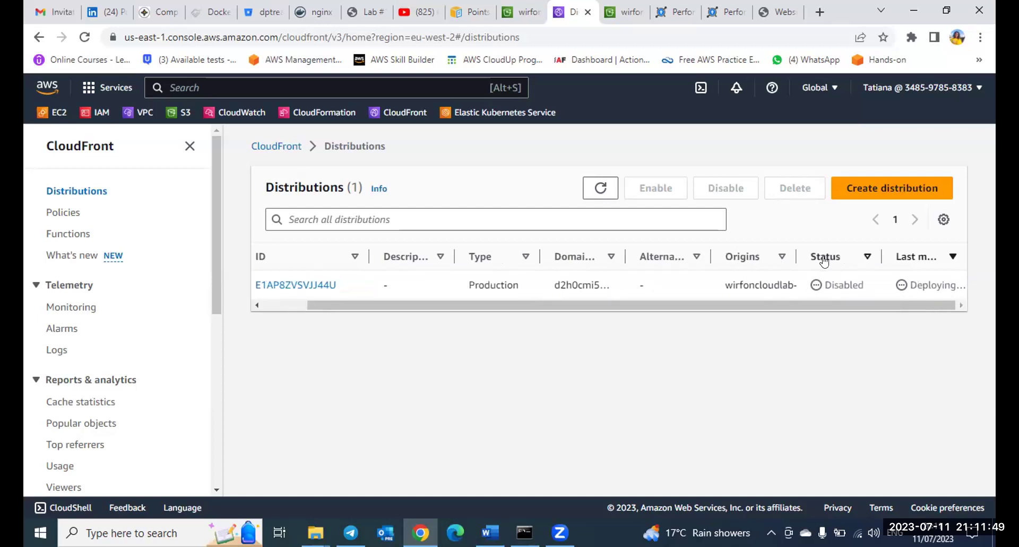
{"action": "left_click", "coordinate": [592, 189]}
Empty the wirfoncloudlab-tuesday S3 bucket, confirming the deletion of all its objects with "permanently delete".
{"action": "left_click", "coordinate": [620, 12]}
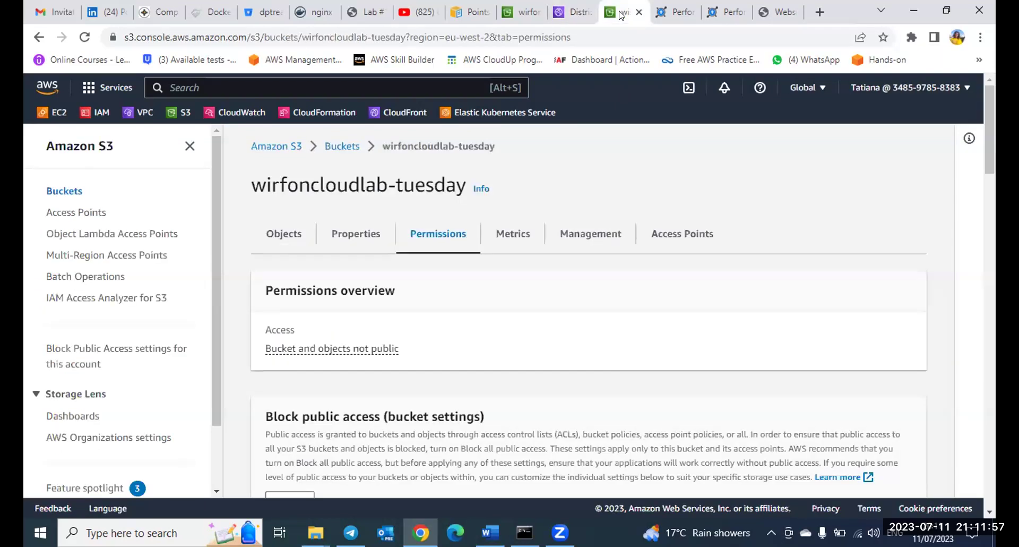
{"action": "left_click", "coordinate": [337, 150]}
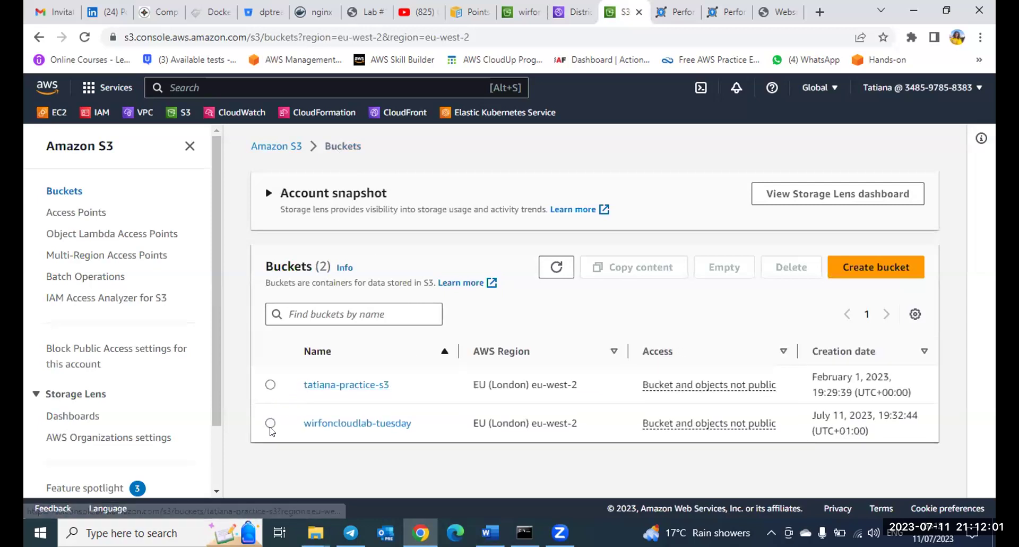
{"action": "scroll", "coordinate": [267, 462], "scroll_direction": "down", "scroll_amount": 1}
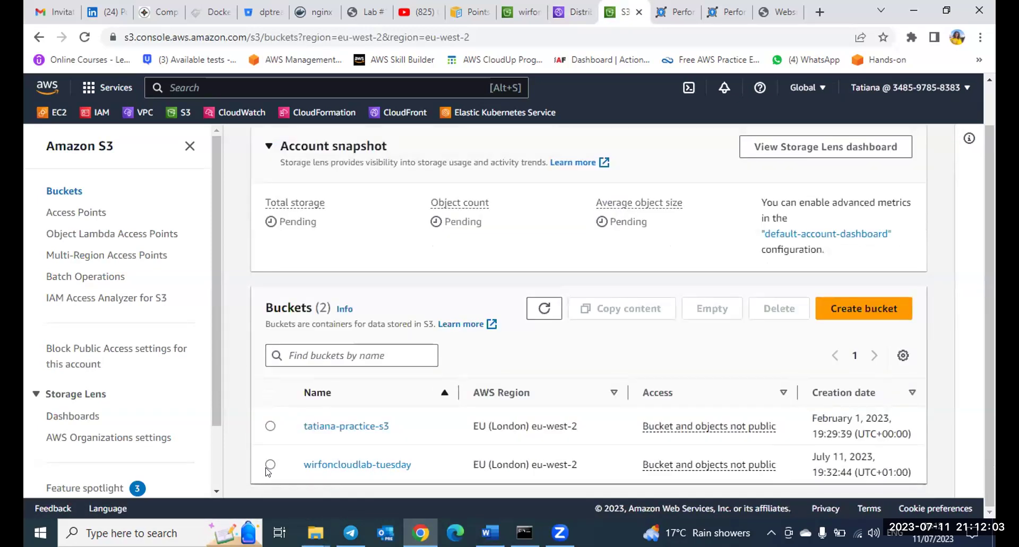
{"action": "left_click", "coordinate": [269, 466]}
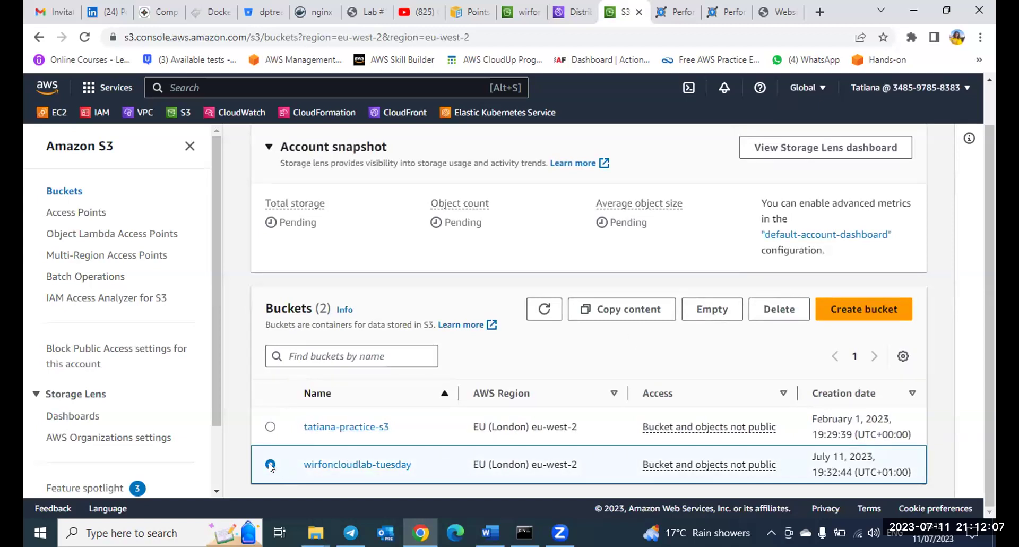
{"action": "left_click", "coordinate": [712, 311]}
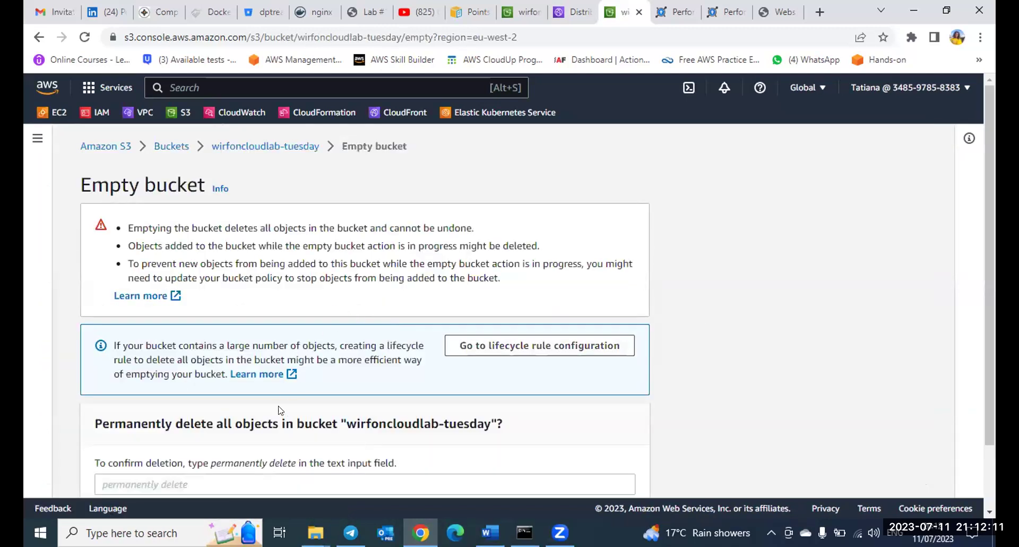
{"action": "scroll", "coordinate": [281, 410], "scroll_direction": "down", "scroll_amount": 2}
{"action": "left_click", "coordinate": [223, 415]}
{"action": "type", "text": "permanently delete"}
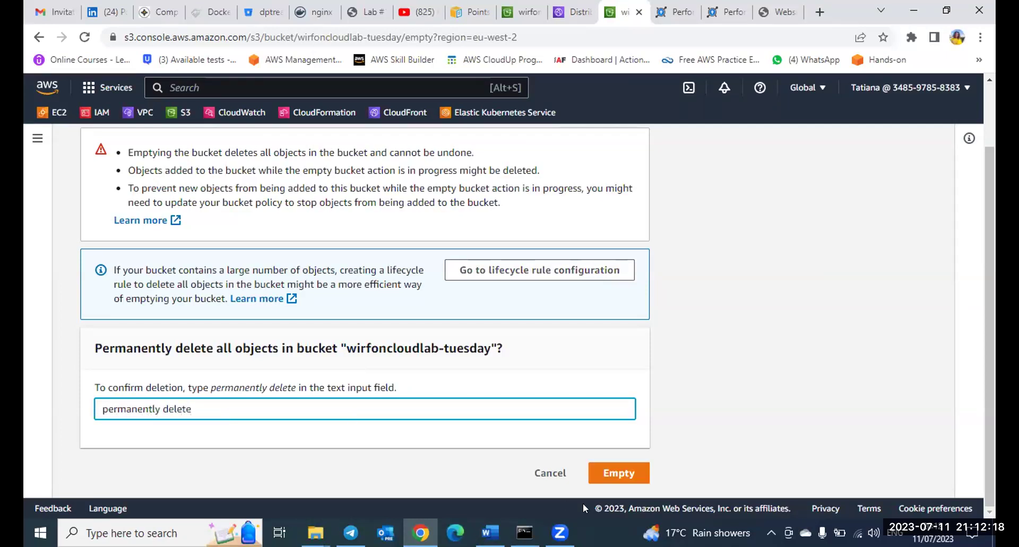
{"action": "left_click", "coordinate": [607, 472]}
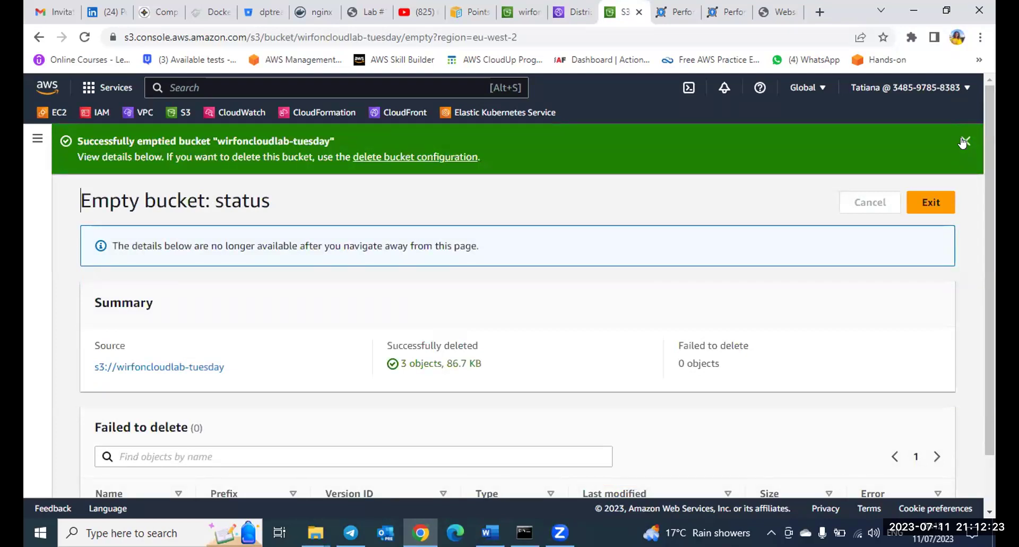
Delete the emptied wirfoncloudlab-tuesday S3 bucket, confirming with its name, and dismiss the resulting notification.
{"action": "left_click", "coordinate": [963, 142]}
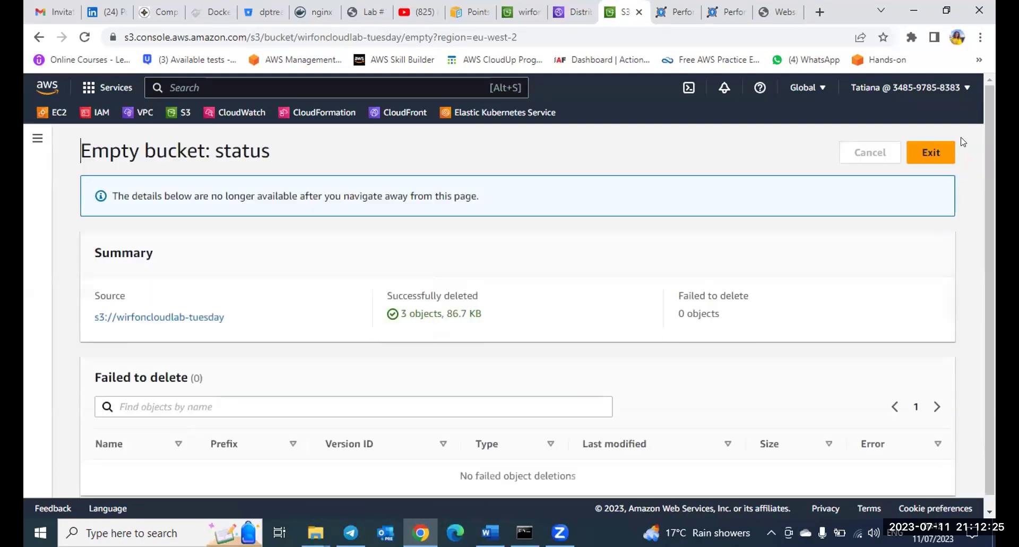
{"action": "left_click", "coordinate": [927, 153]}
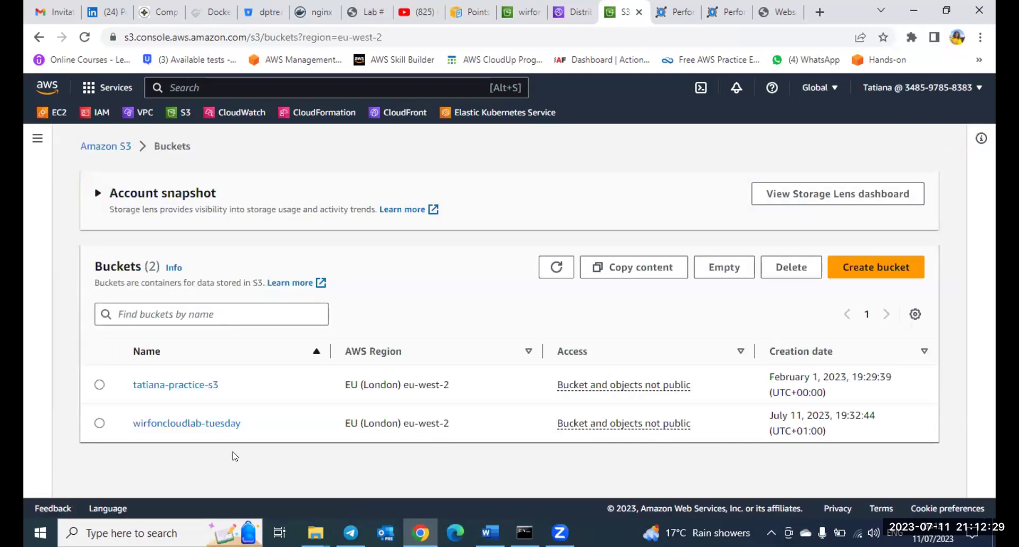
{"action": "scroll", "coordinate": [122, 450], "scroll_direction": "down", "scroll_amount": 1}
{"action": "left_click", "coordinate": [99, 464]}
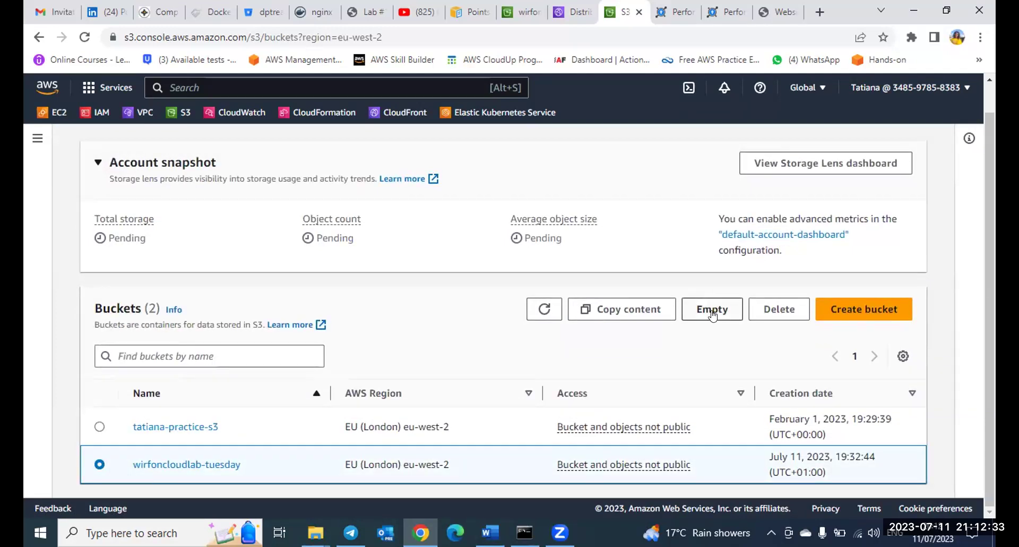
{"action": "left_click", "coordinate": [779, 310]}
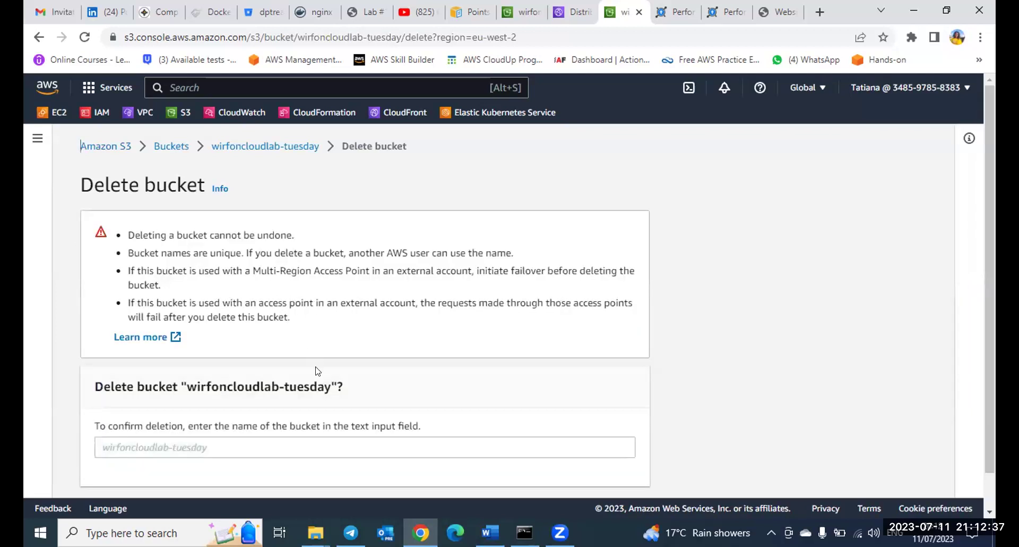
{"action": "left_click_drag", "start_coordinate": [330, 384], "coordinate": [188, 382]}
{"action": "key", "text": "ctrl+c"}
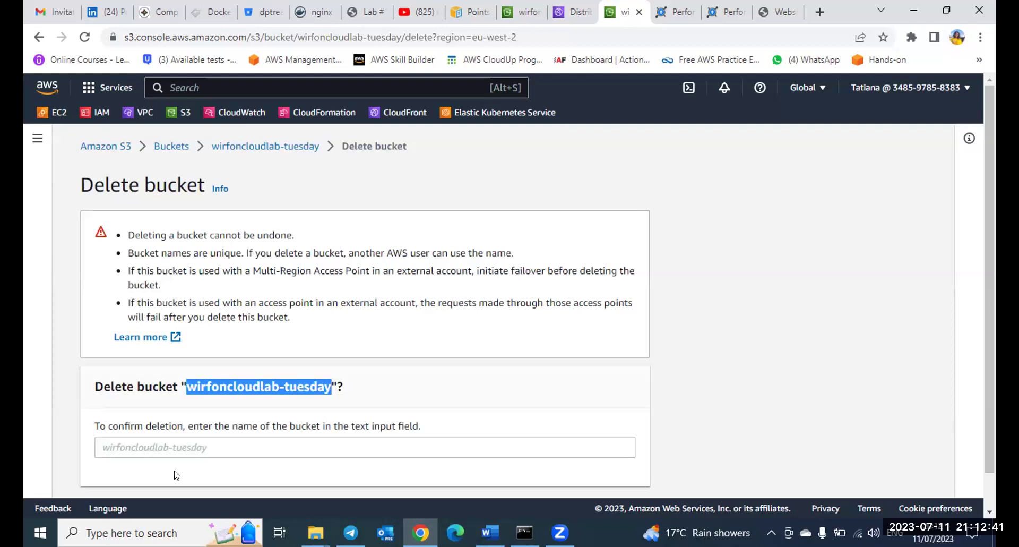
{"action": "left_click", "coordinate": [166, 445]}
{"action": "key", "text": "ctrl+v"}
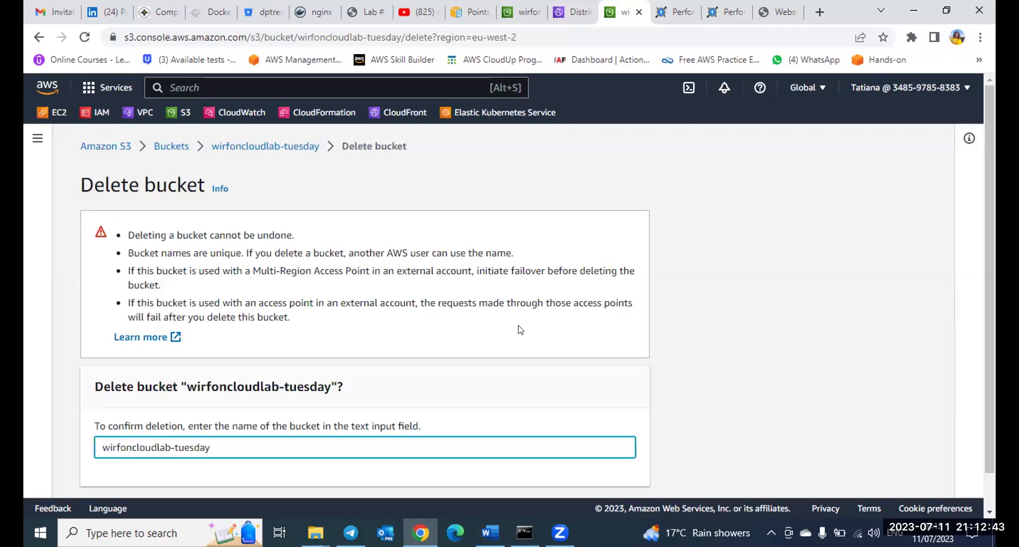
{"action": "scroll", "coordinate": [520, 329], "scroll_direction": "down", "scroll_amount": 1}
{"action": "left_click", "coordinate": [581, 473]}
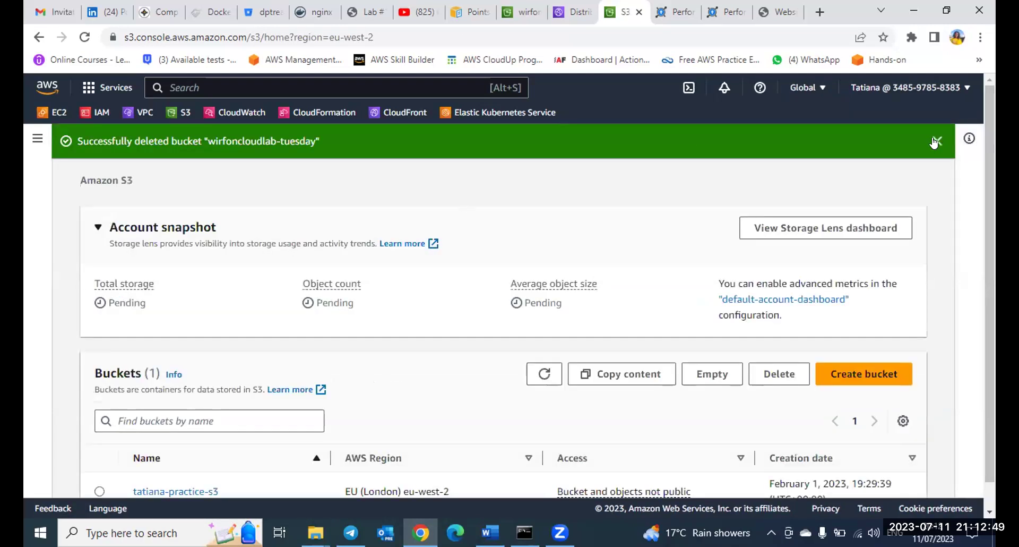
{"action": "left_click", "coordinate": [935, 142]}
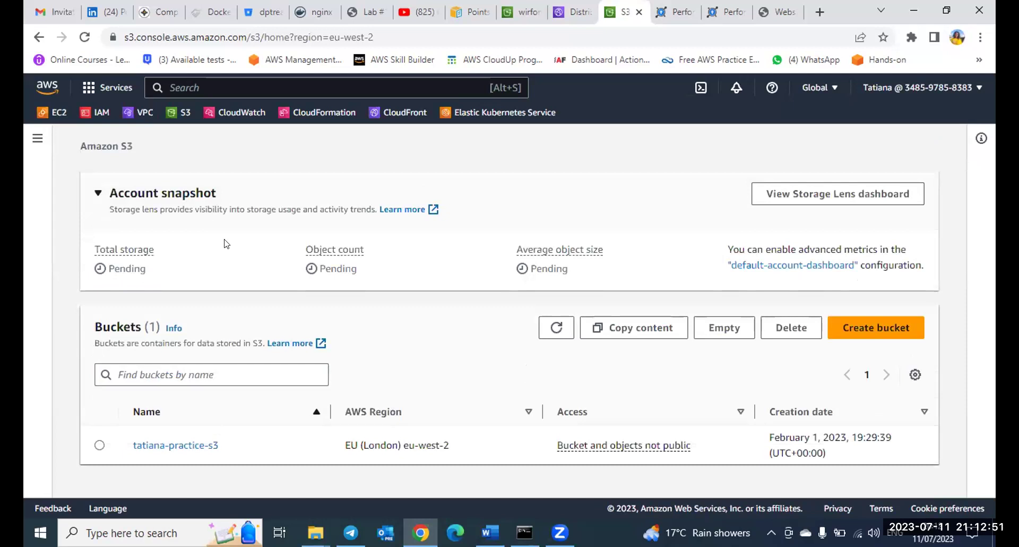
Expand the S3 navigation and close the browser tab holding the deleted bucket's policy editor.
{"action": "left_click", "coordinate": [37, 138]}
{"action": "scroll", "coordinate": [254, 331], "scroll_direction": "down", "scroll_amount": 1}
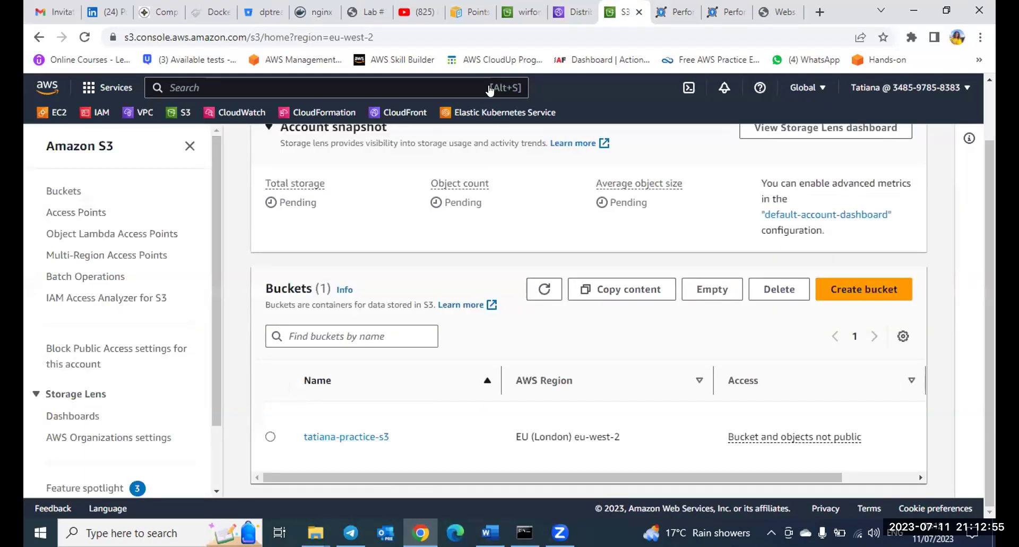
{"action": "left_click", "coordinate": [529, 12]}
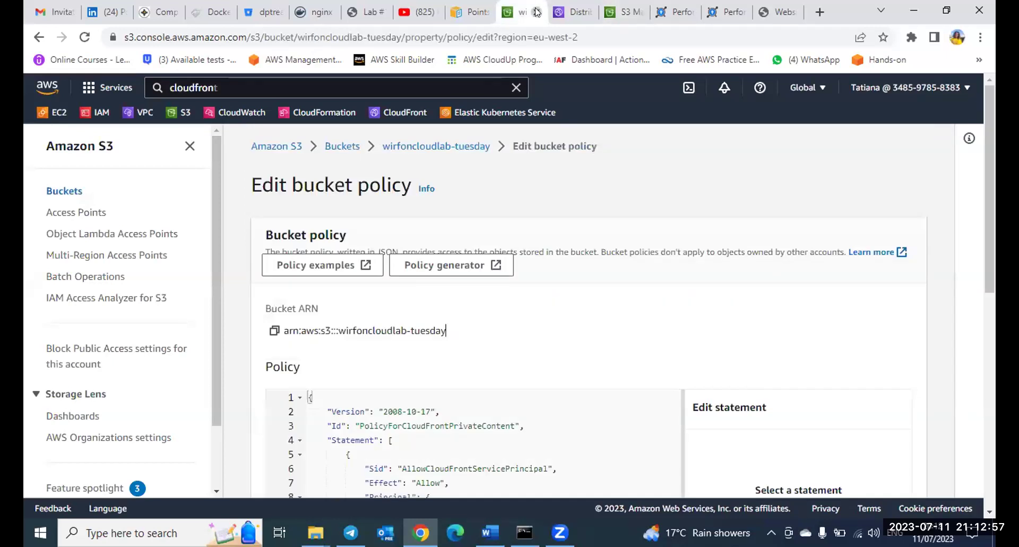
{"action": "left_click", "coordinate": [538, 12]}
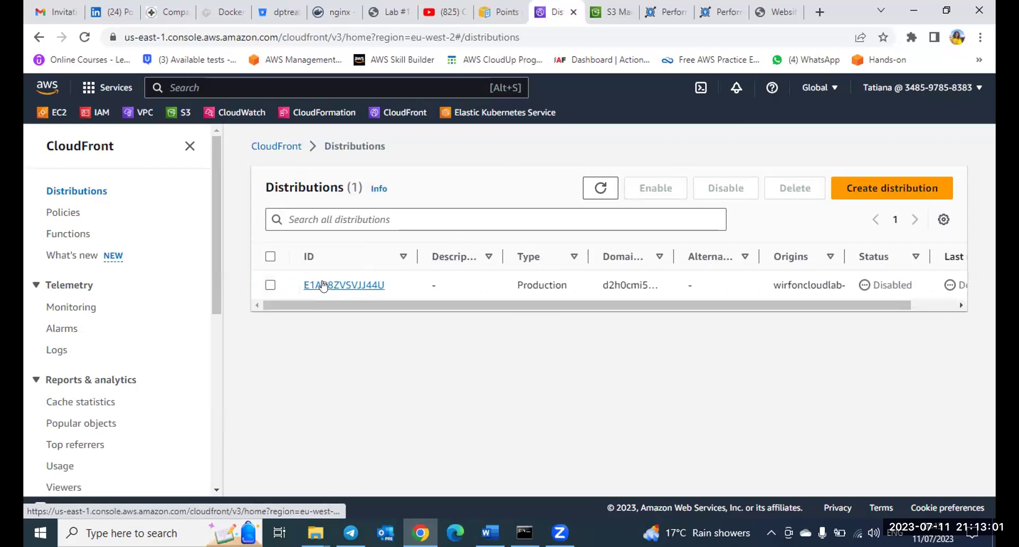
Refresh the CloudFront distributions list repeatedly and check the disabled distribution's Last modified deployment state.
{"action": "left_click", "coordinate": [602, 190]}
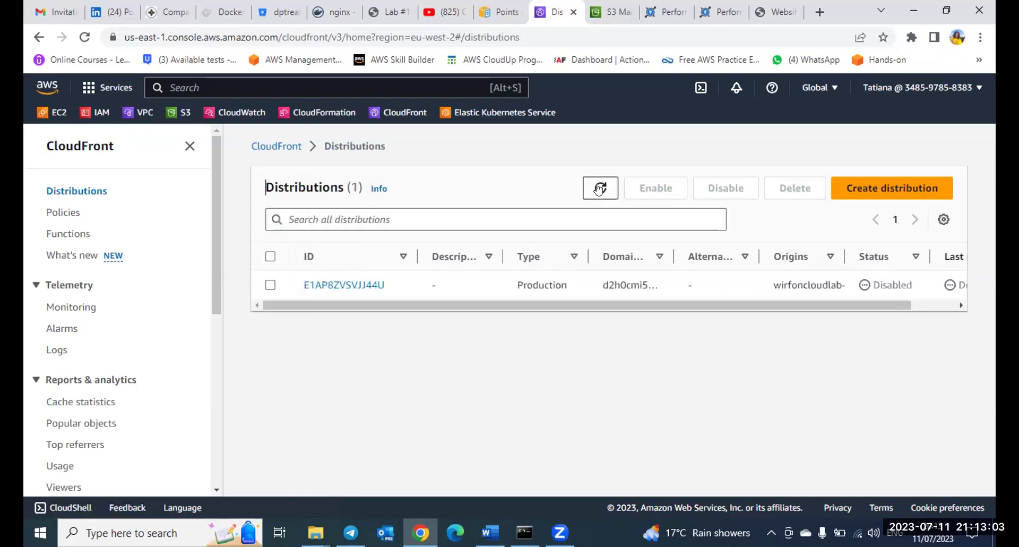
{"action": "scroll", "coordinate": [676, 293], "scroll_direction": "right", "scroll_amount": 2}
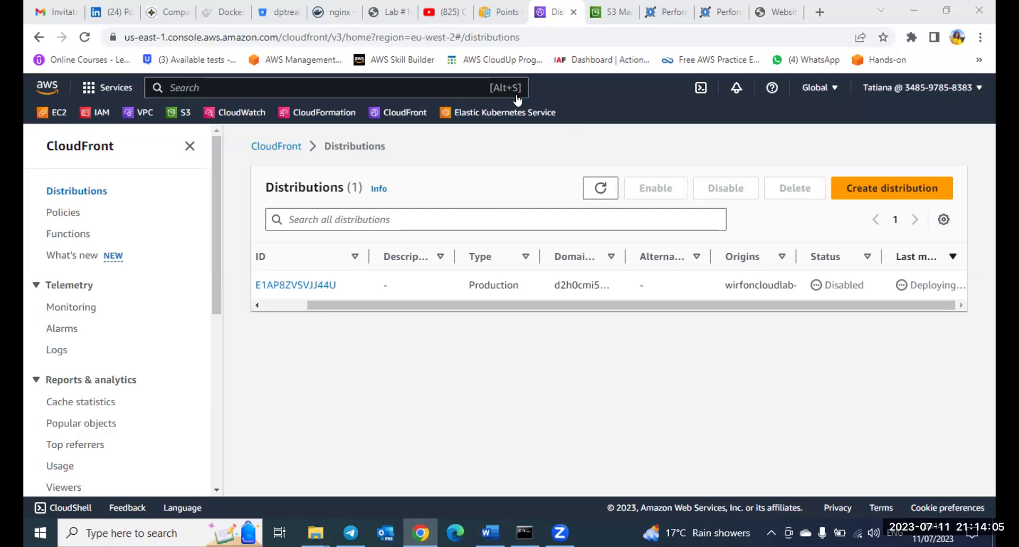
{"action": "left_click", "coordinate": [601, 190]}
{"action": "left_click", "coordinate": [602, 190]}
{"action": "scroll", "coordinate": [379, 317], "scroll_direction": "left", "scroll_amount": 3}
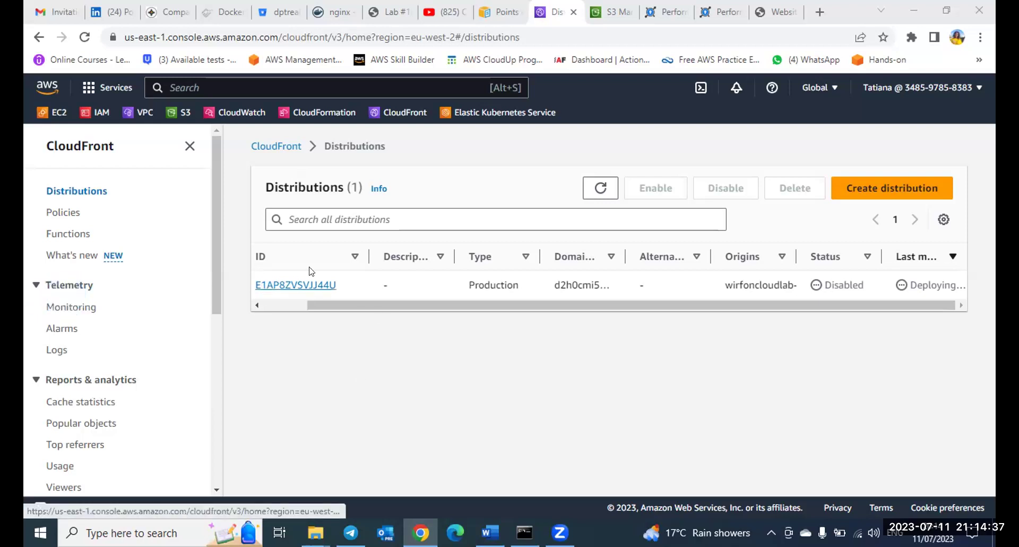
{"action": "left_click", "coordinate": [600, 186]}
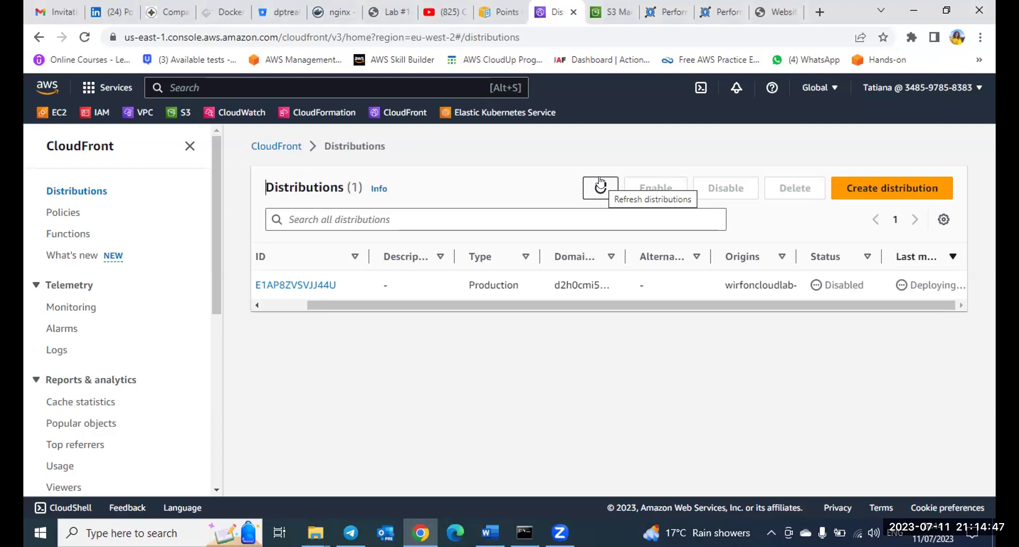
View CloudFront's origin access control settings and return to the distributions list to recheck the distribution.
{"action": "scroll", "coordinate": [121, 360], "scroll_direction": "down", "scroll_amount": 3}
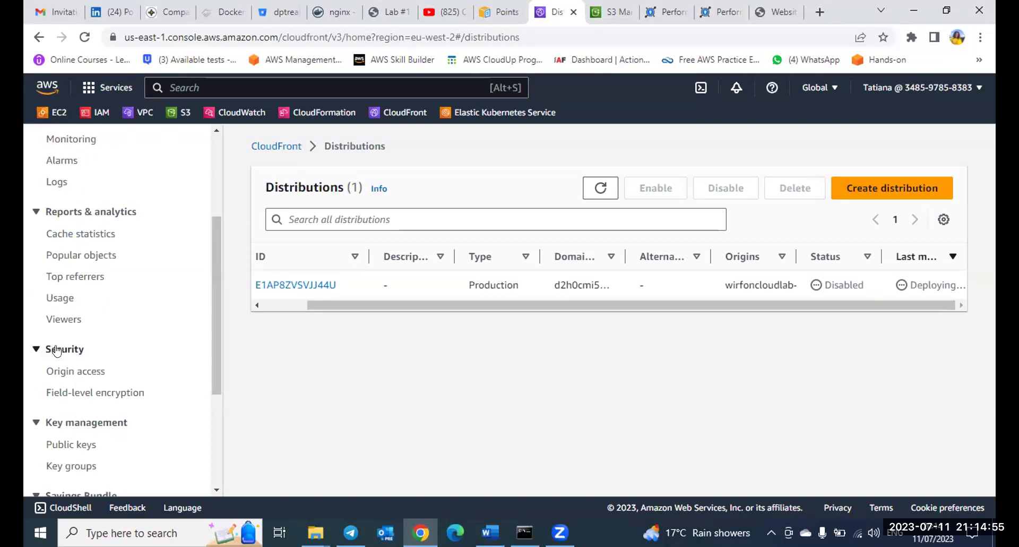
{"action": "left_click", "coordinate": [68, 373]}
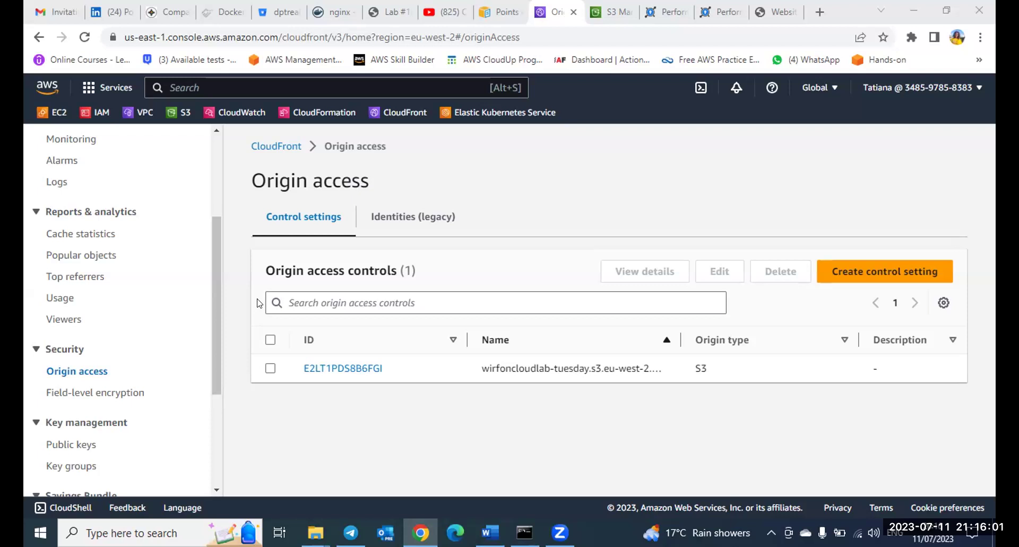
{"action": "scroll", "coordinate": [159, 307], "scroll_direction": "up", "scroll_amount": 4}
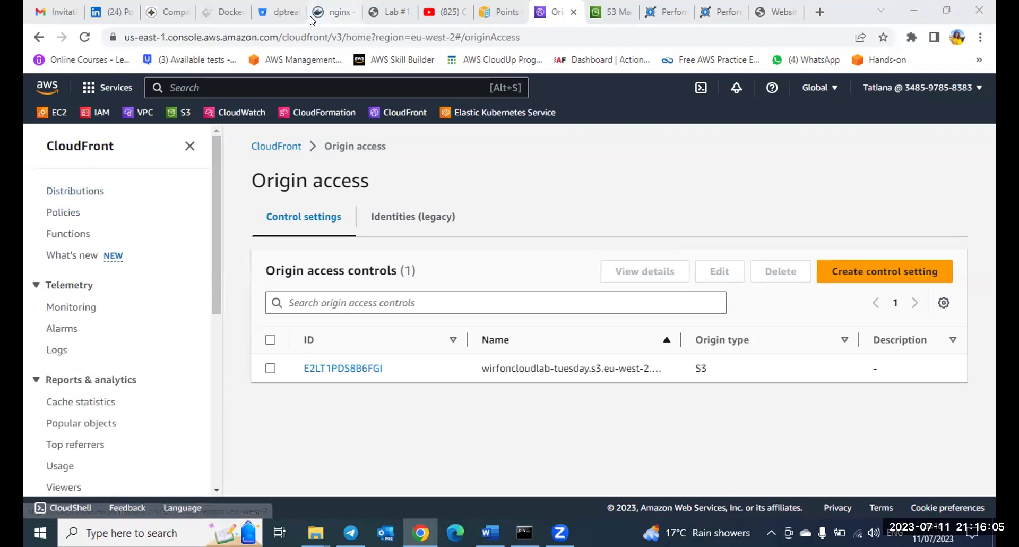
{"action": "left_click", "coordinate": [84, 190]}
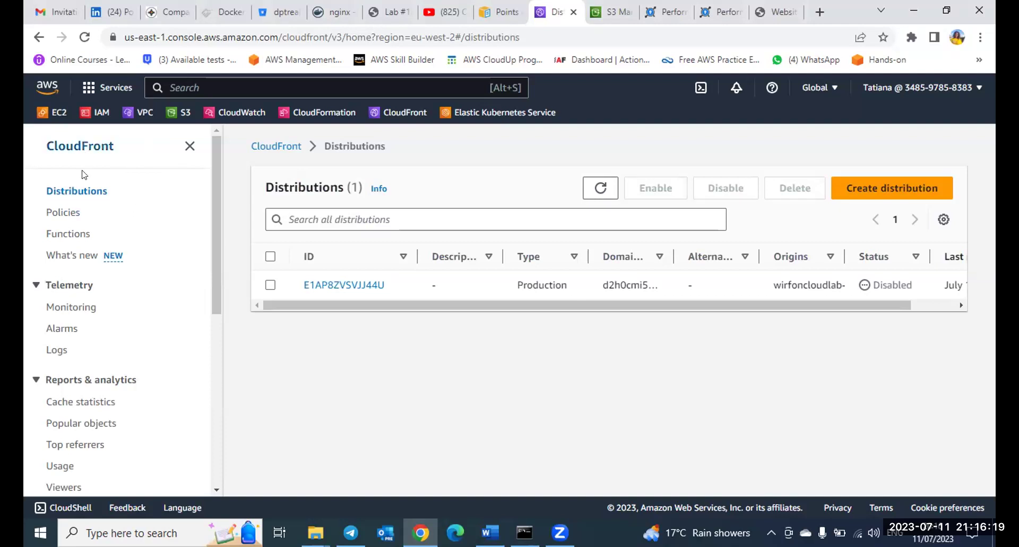
Examine the wirfoncloudlab-tuesday origin access control and its available actions, leaving it unselected.
{"action": "scroll", "coordinate": [73, 336], "scroll_direction": "down", "scroll_amount": 3}
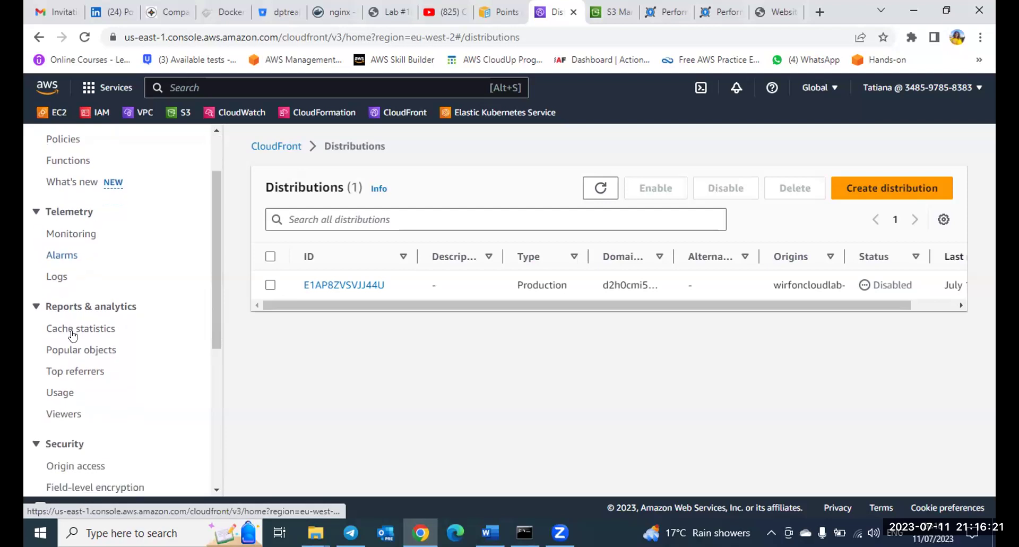
{"action": "scroll", "coordinate": [73, 336], "scroll_direction": "down", "scroll_amount": 1}
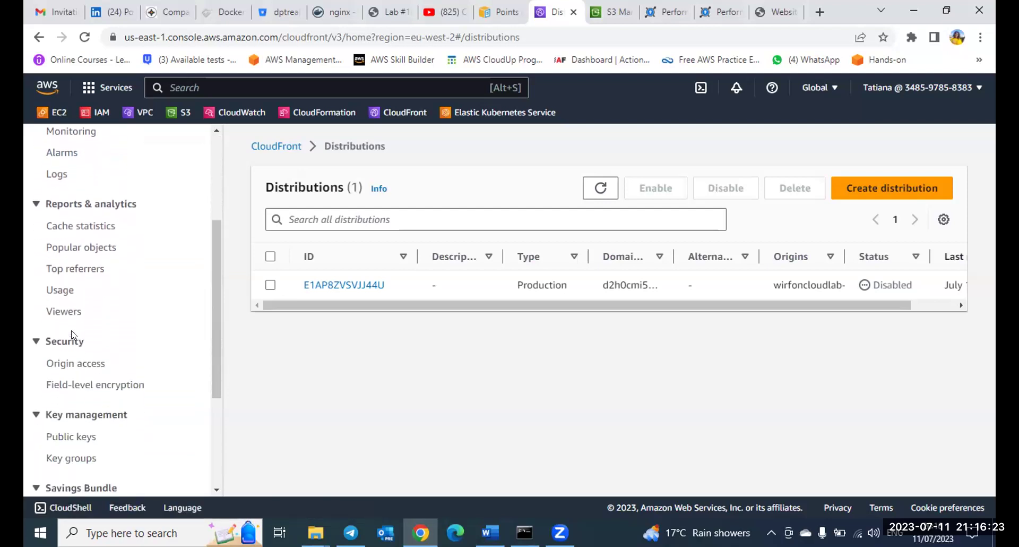
{"action": "scroll", "coordinate": [114, 346], "scroll_direction": "down", "scroll_amount": 1}
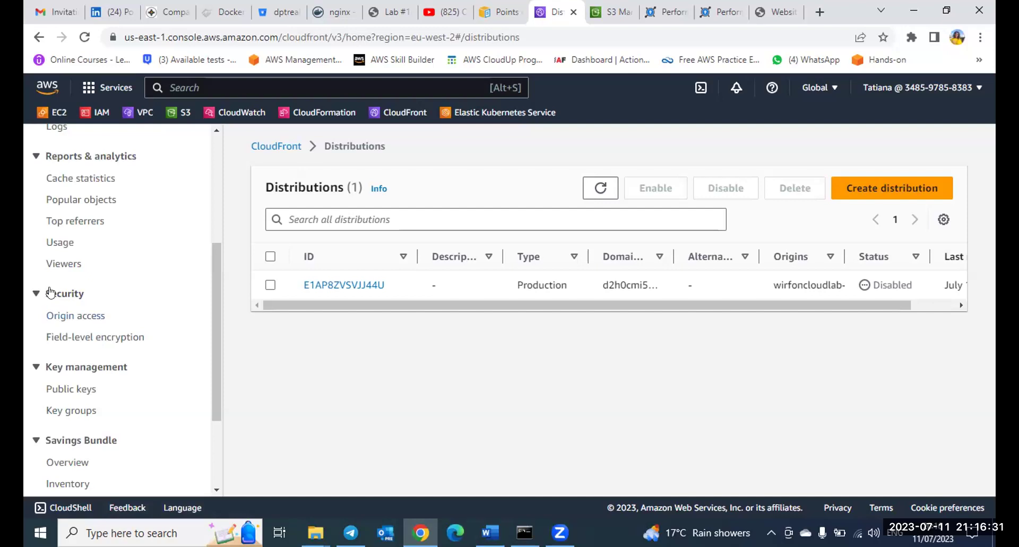
{"action": "left_click", "coordinate": [63, 318]}
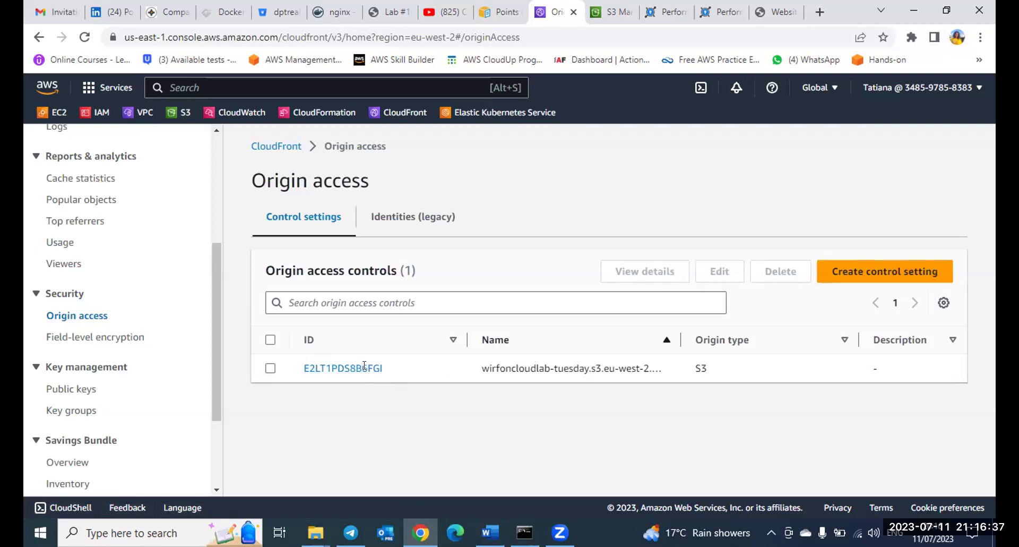
{"action": "left_click", "coordinate": [269, 368]}
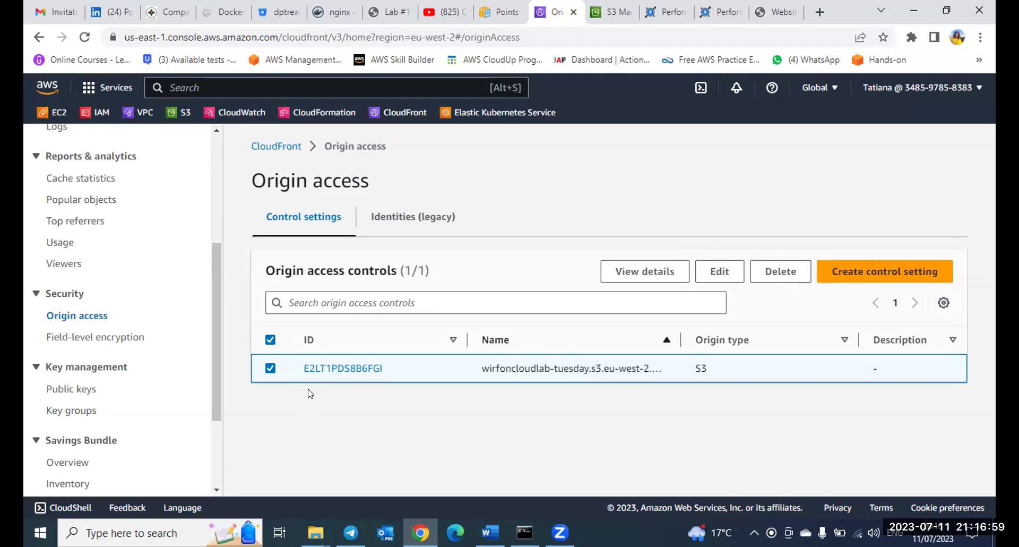
{"action": "left_click", "coordinate": [270, 369]}
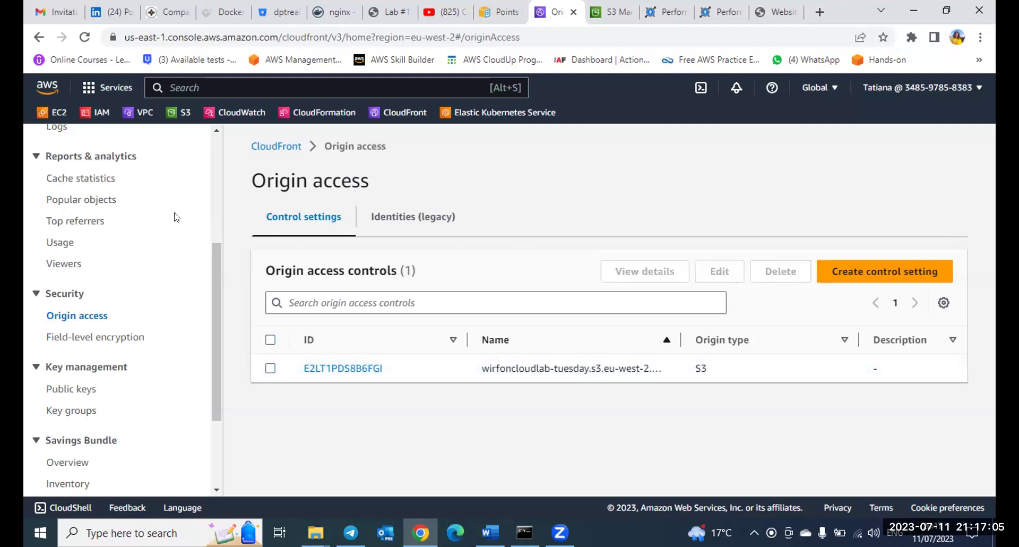
Permanently delete the disabled CloudFront distribution whose origin is the wirfoncloudlab-tuesday bucket, confirming the request.
{"action": "scroll", "coordinate": [117, 296], "scroll_direction": "up", "scroll_amount": 5}
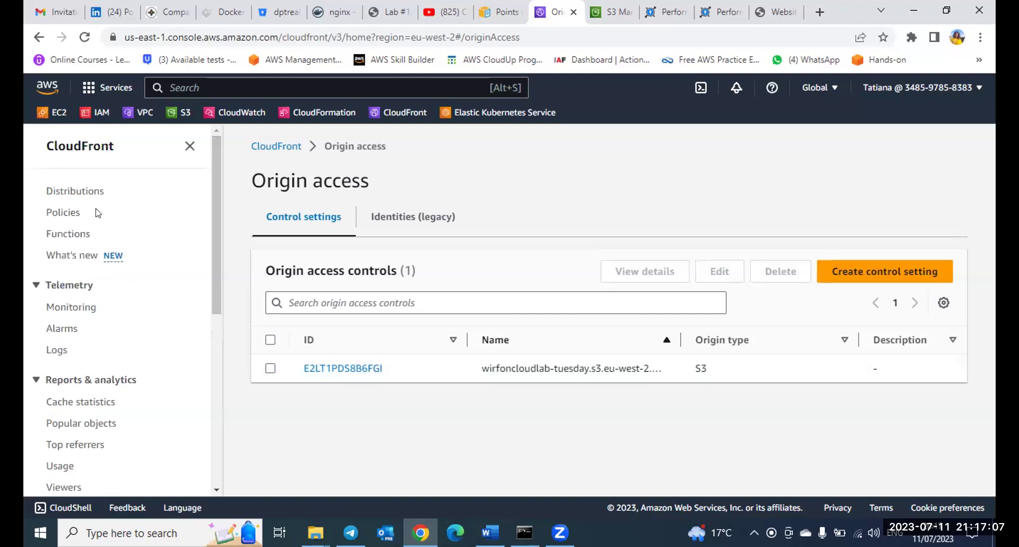
{"action": "left_click", "coordinate": [73, 192]}
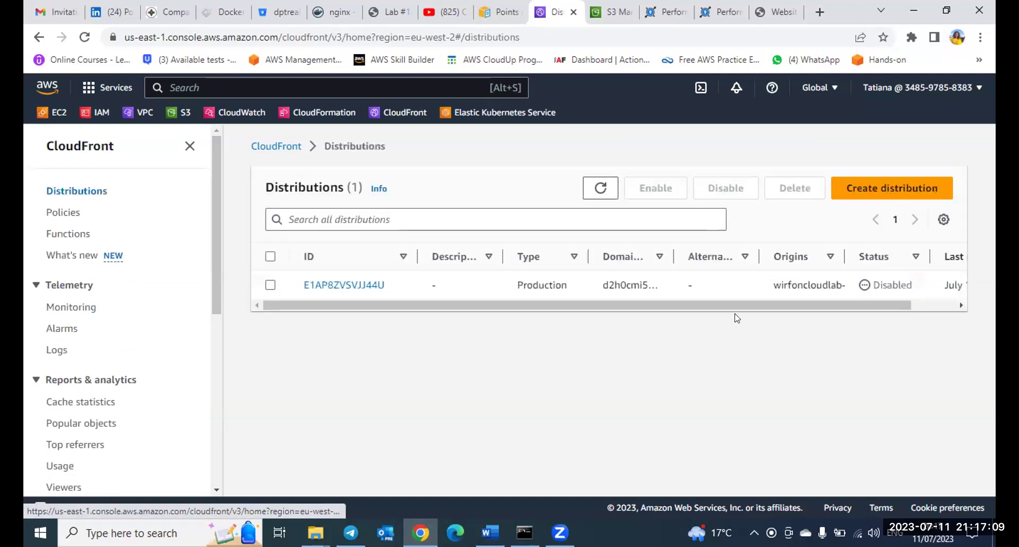
{"action": "scroll", "coordinate": [723, 269], "scroll_direction": "right", "scroll_amount": 2}
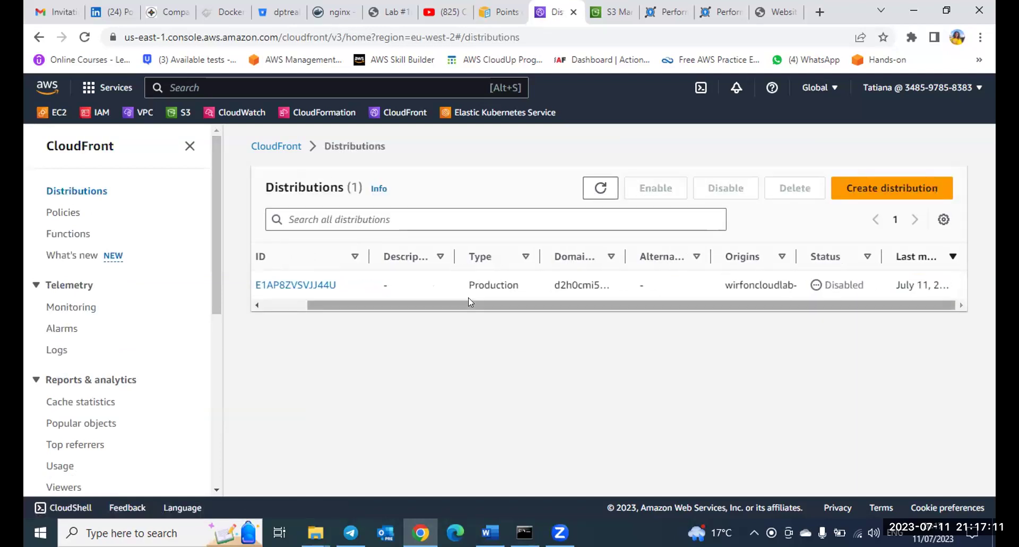
{"action": "scroll", "coordinate": [421, 291], "scroll_direction": "left", "scroll_amount": 2}
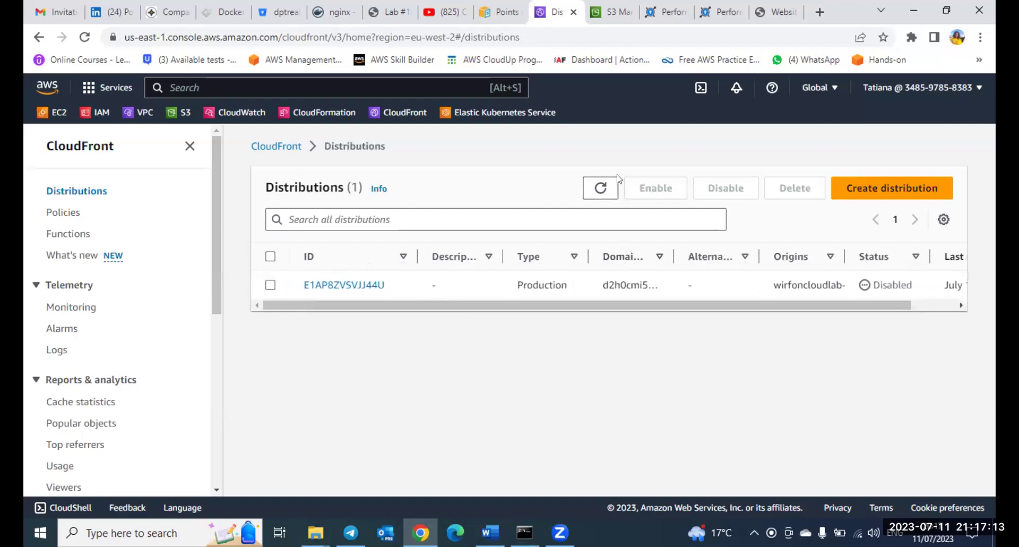
{"action": "left_click", "coordinate": [597, 187]}
{"action": "left_click", "coordinate": [270, 287]}
{"action": "left_click", "coordinate": [781, 189]}
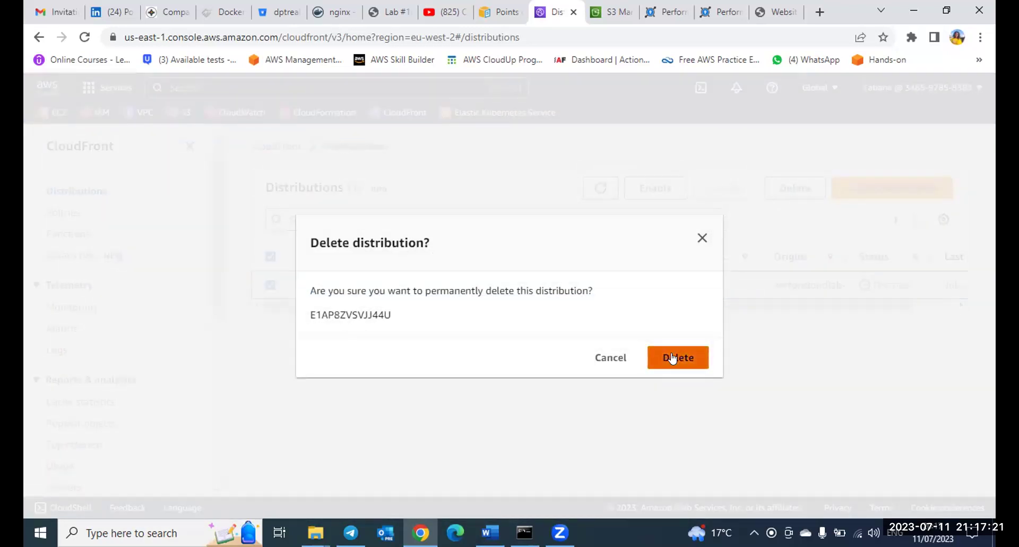
{"action": "left_click", "coordinate": [672, 359]}
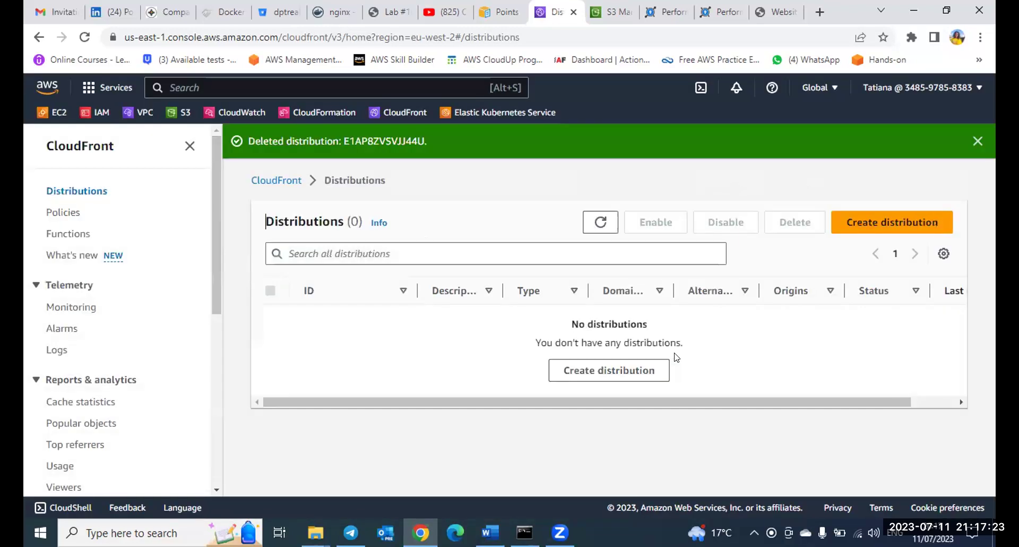
Delete the wirfoncloudlab-tuesday origin access control from CloudFront, confirming the deletion, and dismiss the notification.
{"action": "scroll", "coordinate": [97, 278], "scroll_direction": "down", "scroll_amount": 2}
{"action": "scroll", "coordinate": [98, 278], "scroll_direction": "down", "scroll_amount": 2}
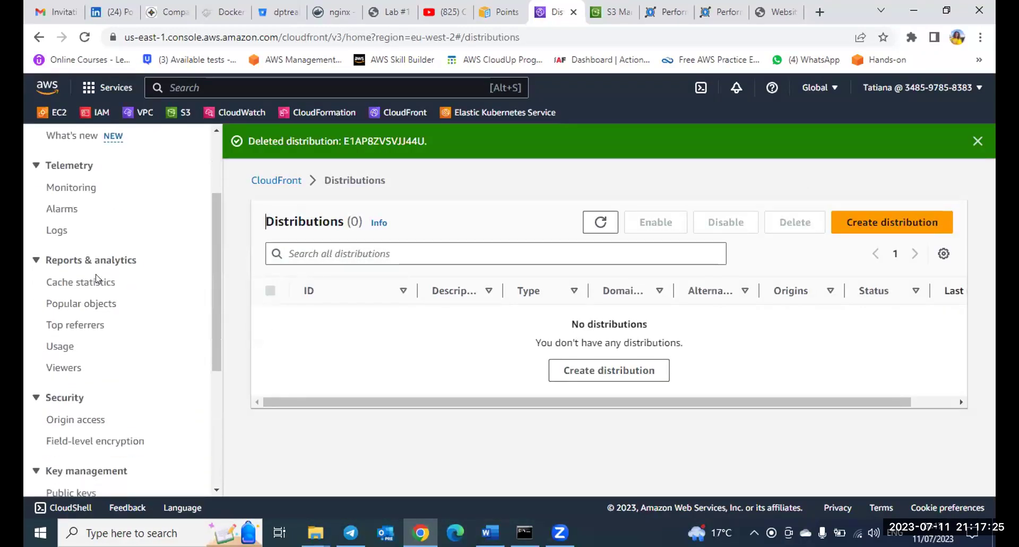
{"action": "left_click", "coordinate": [52, 380]}
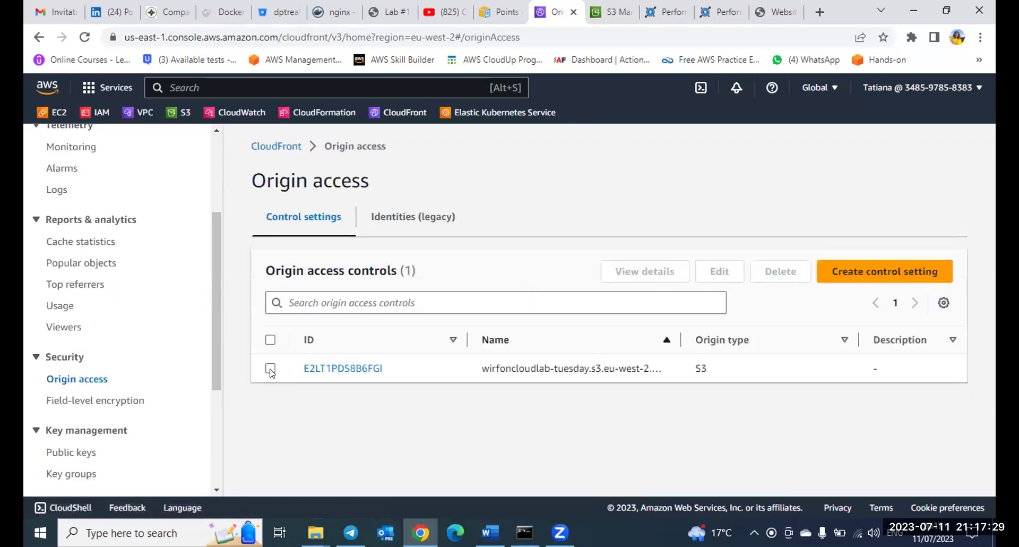
{"action": "left_click", "coordinate": [270, 369]}
{"action": "left_click", "coordinate": [775, 273]}
{"action": "left_click", "coordinate": [677, 433]}
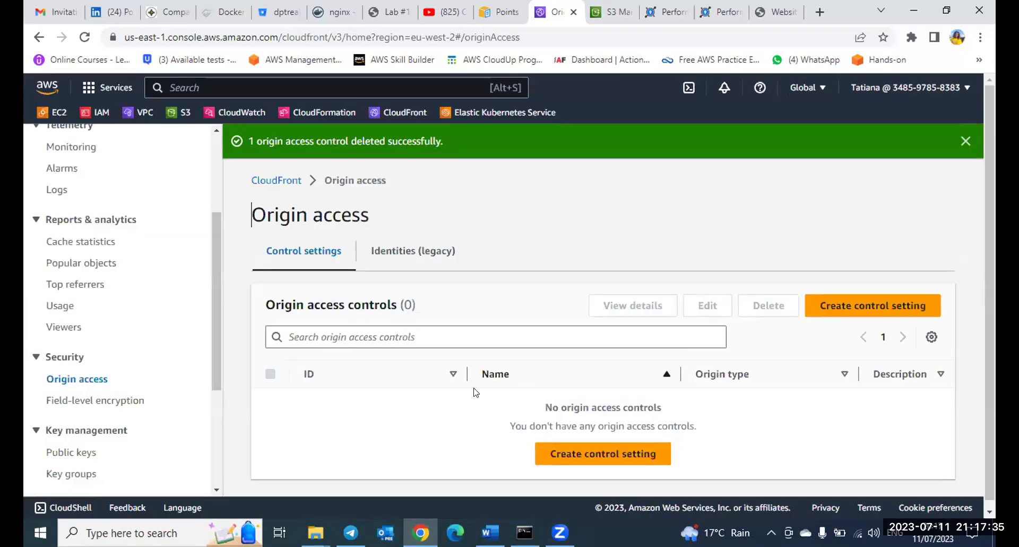
{"action": "scroll", "coordinate": [149, 328], "scroll_direction": "down", "scroll_amount": 2}
{"action": "scroll", "coordinate": [149, 326], "scroll_direction": "up", "scroll_amount": 1}
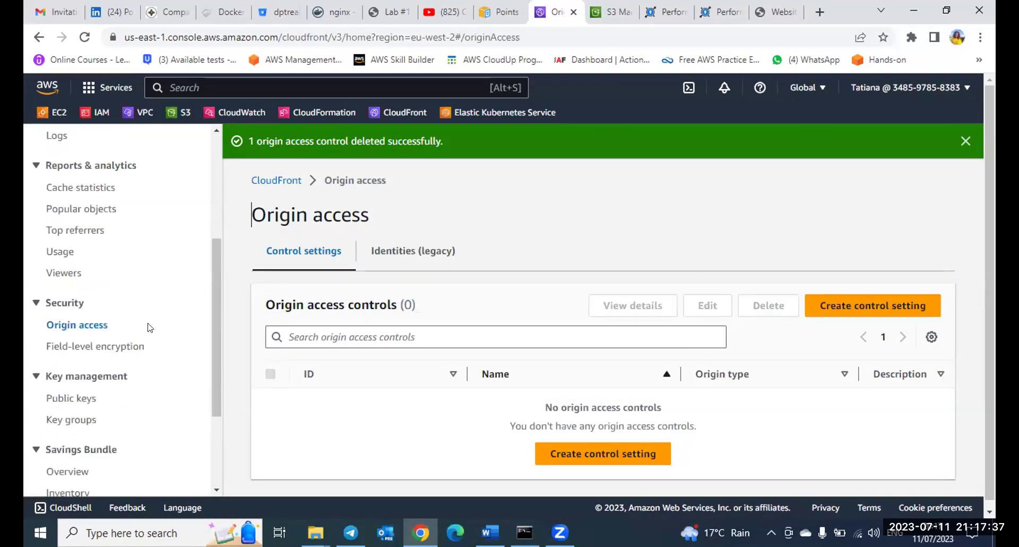
{"action": "scroll", "coordinate": [149, 328], "scroll_direction": "up", "scroll_amount": 4}
{"action": "left_click", "coordinate": [964, 141]}
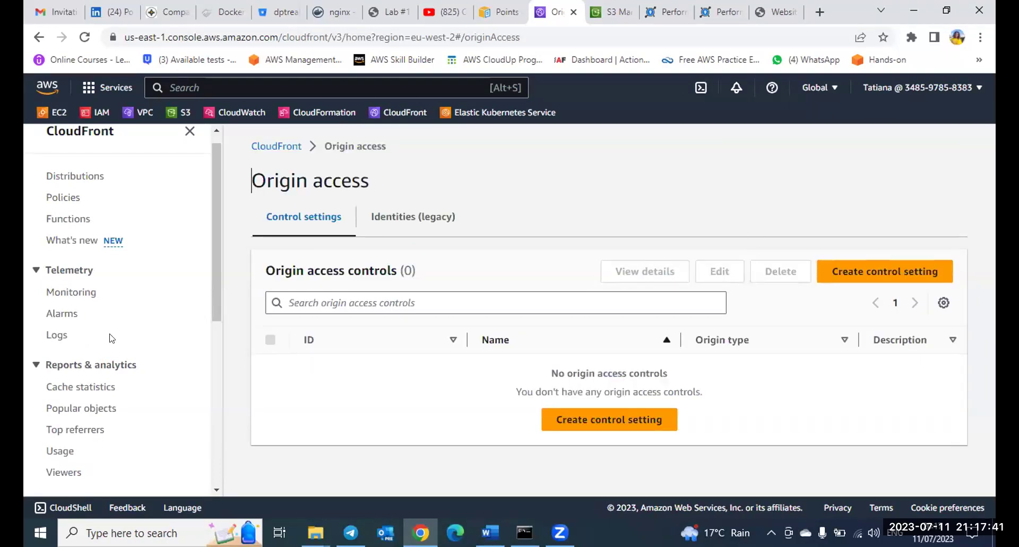
Check the CloudFront distributions list and the S3 buckets list for leftover lab resources.
{"action": "scroll", "coordinate": [72, 351], "scroll_direction": "down", "scroll_amount": 1}
{"action": "scroll", "coordinate": [73, 350], "scroll_direction": "up", "scroll_amount": 1}
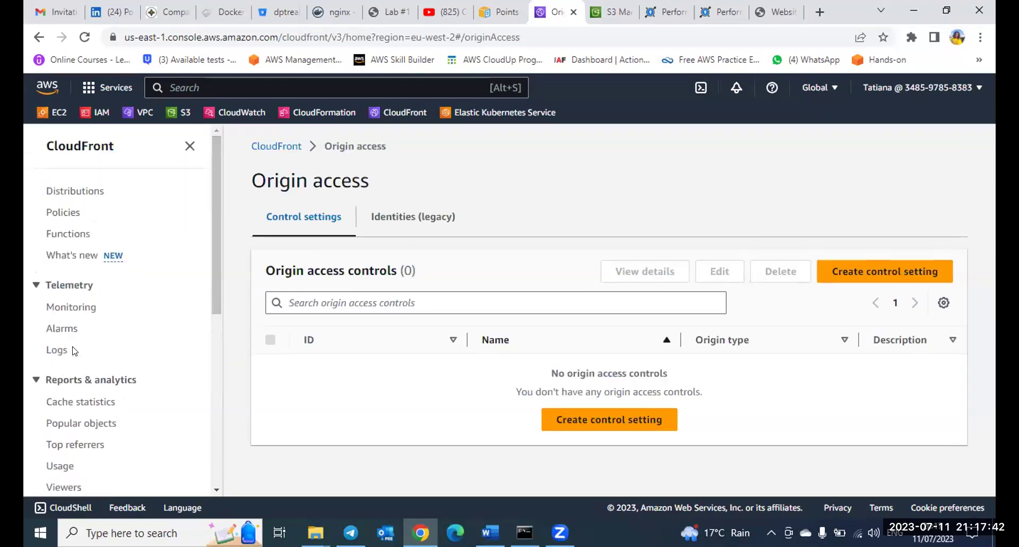
{"action": "left_click", "coordinate": [88, 192]}
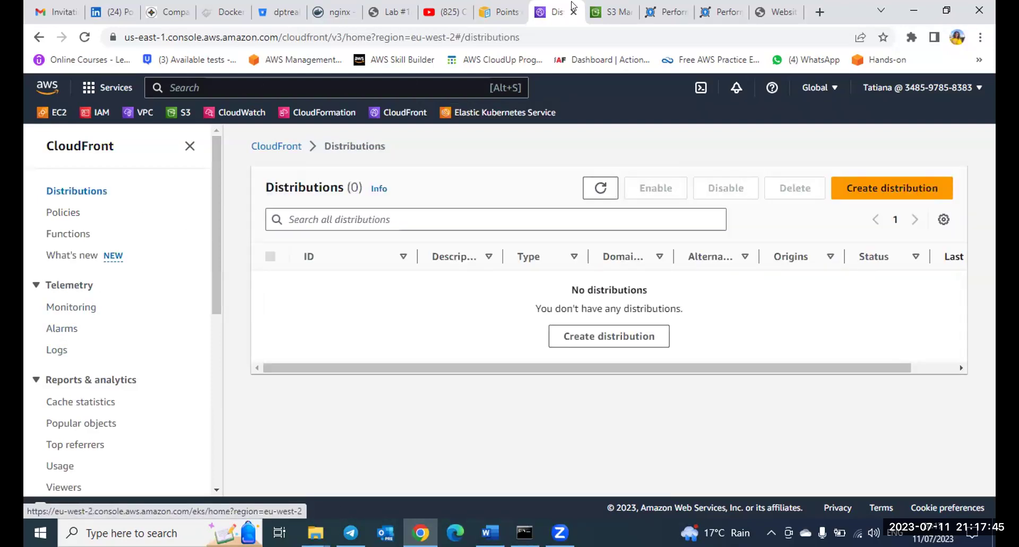
{"action": "left_click", "coordinate": [618, 10]}
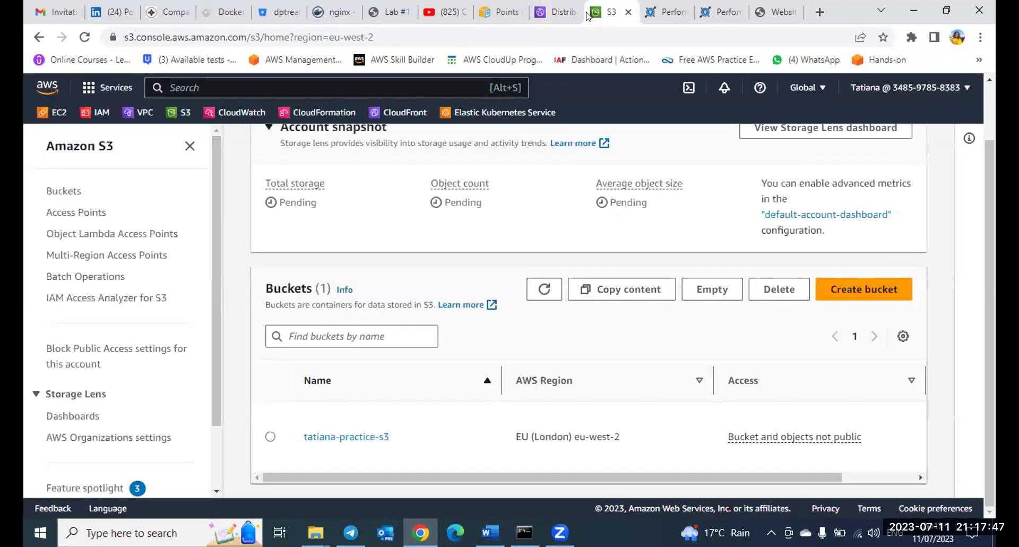
{"action": "left_click", "coordinate": [554, 14]}
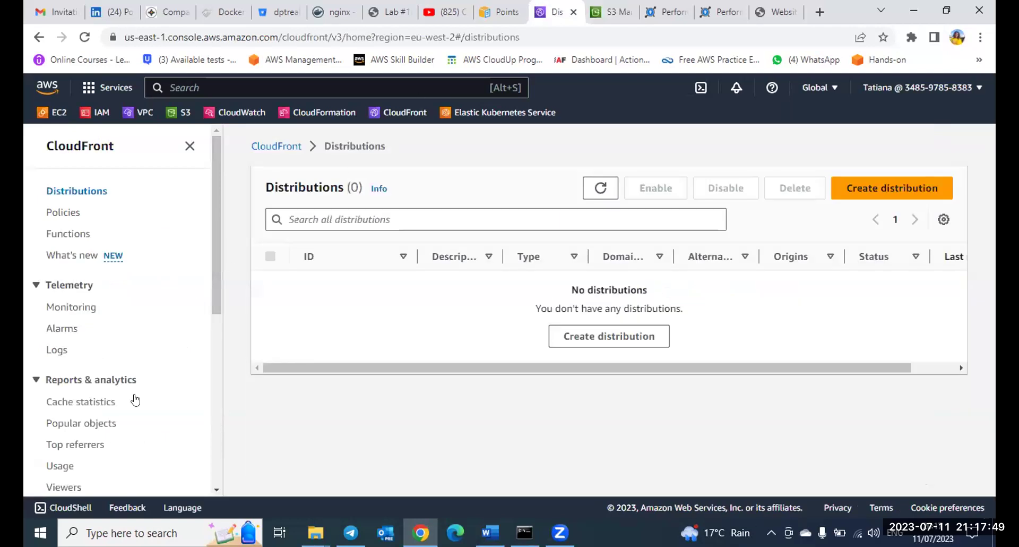